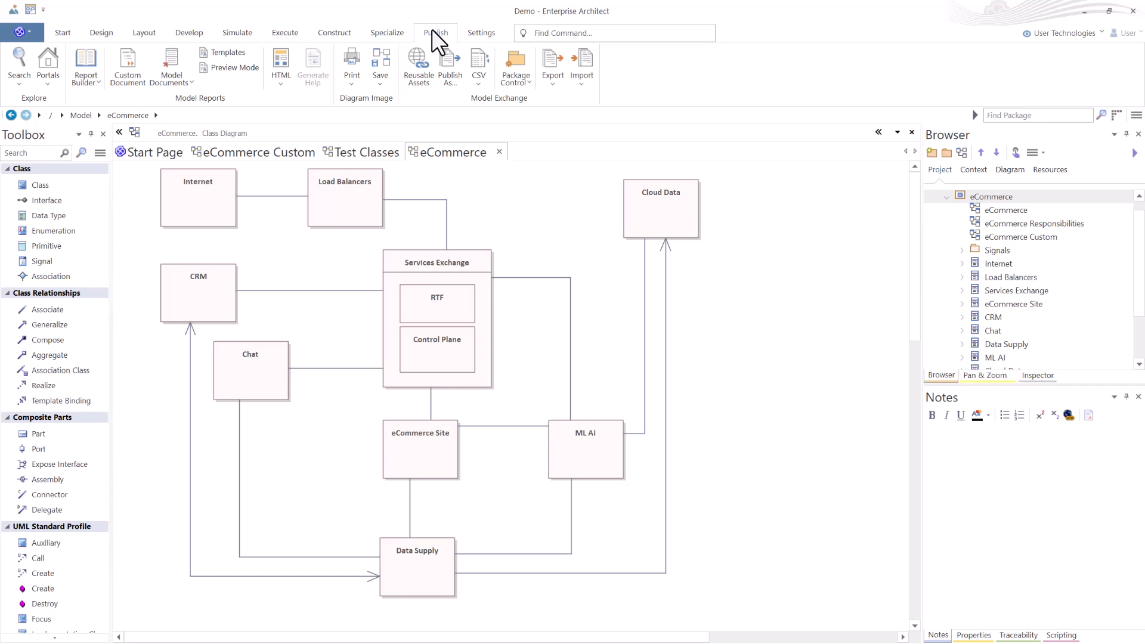
Browse the Start, Layout and Publish ribbons to look over their tools.
{"action": "left_click", "coordinate": [64, 33]}
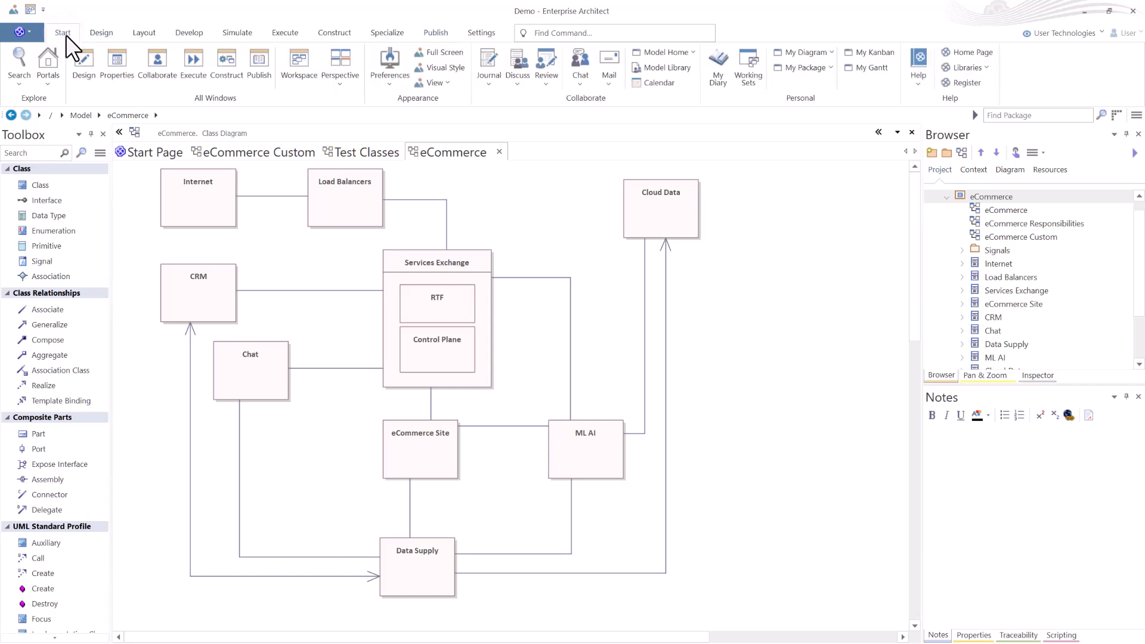
{"action": "left_click", "coordinate": [144, 33]}
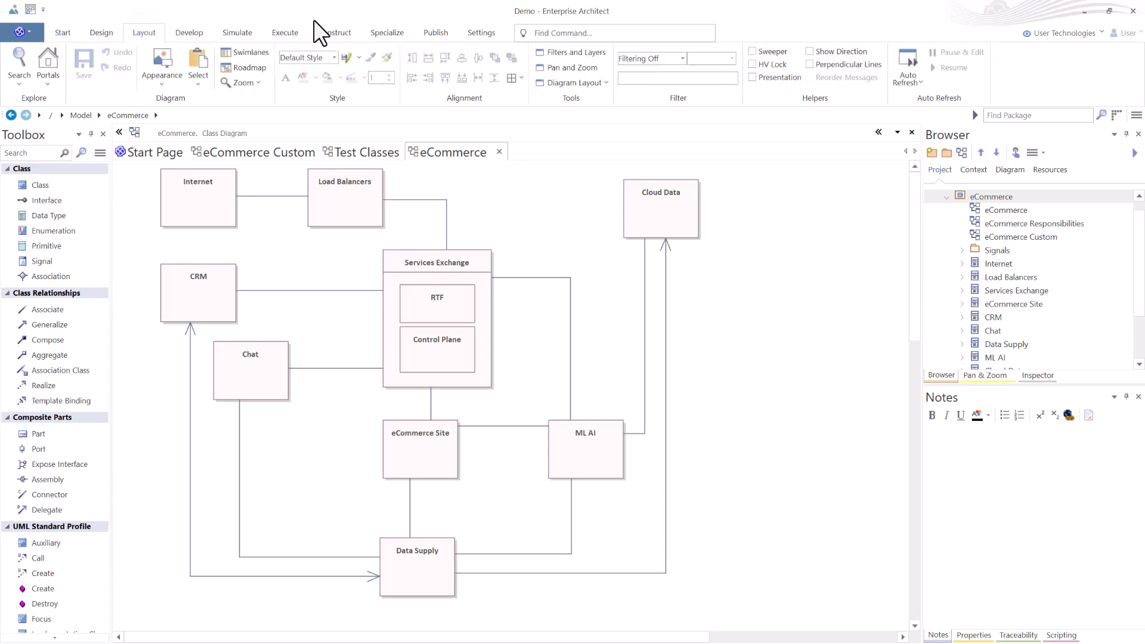
{"action": "left_click", "coordinate": [434, 31]}
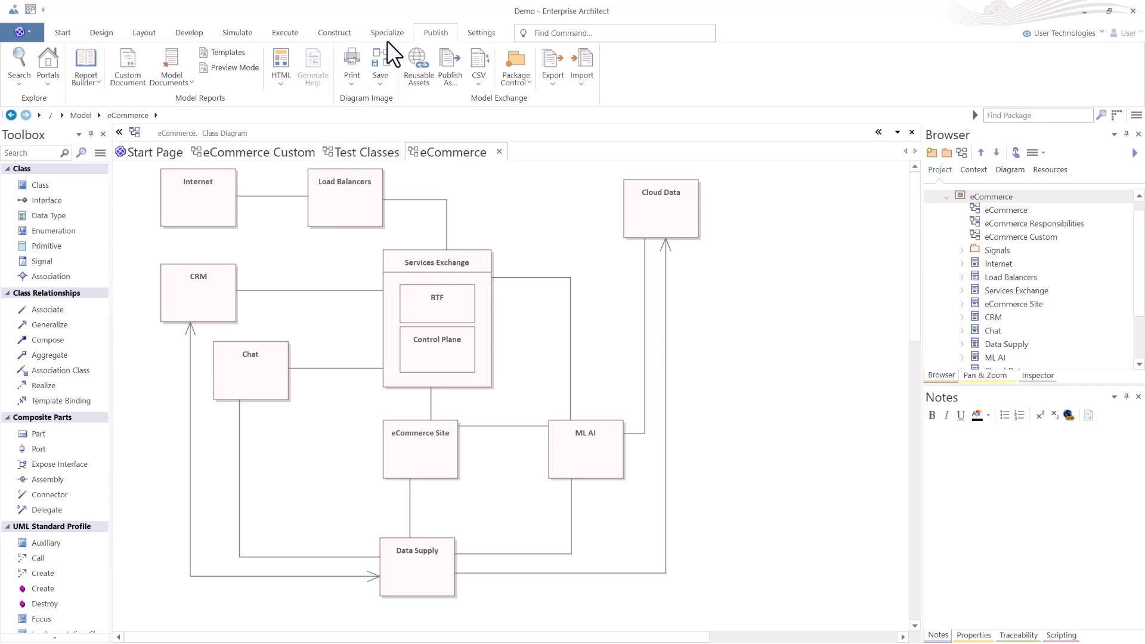
{"action": "left_click", "coordinate": [187, 99]}
{"action": "left_click", "coordinate": [62, 28]}
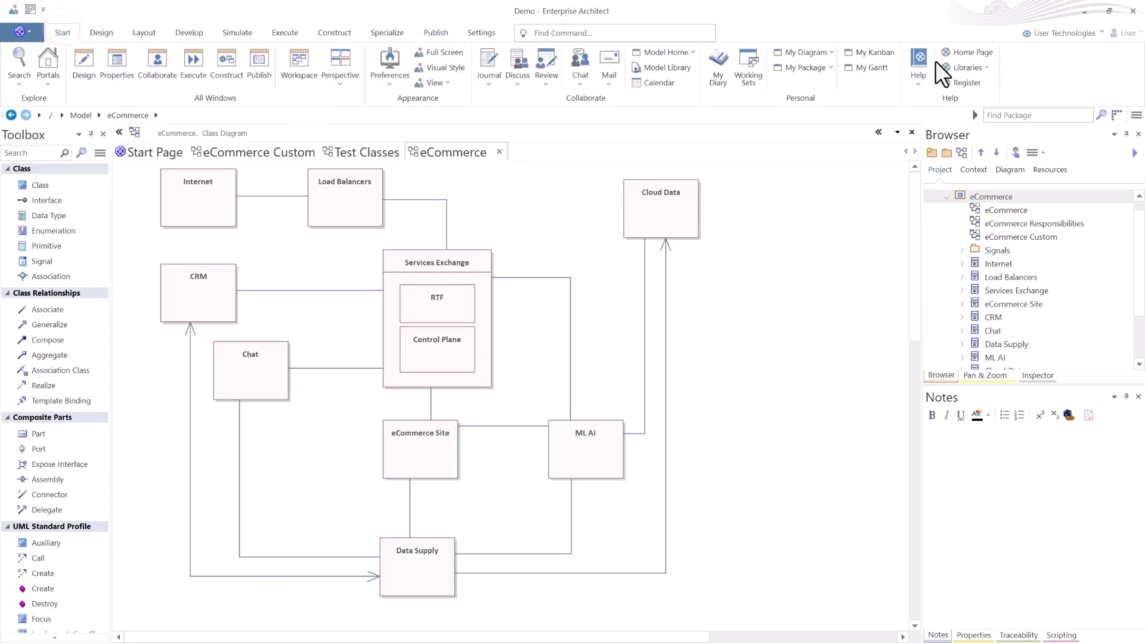
Open the online help for the application desktop in the web browser.
{"action": "left_click", "coordinate": [918, 85]}
{"action": "left_click", "coordinate": [938, 109]}
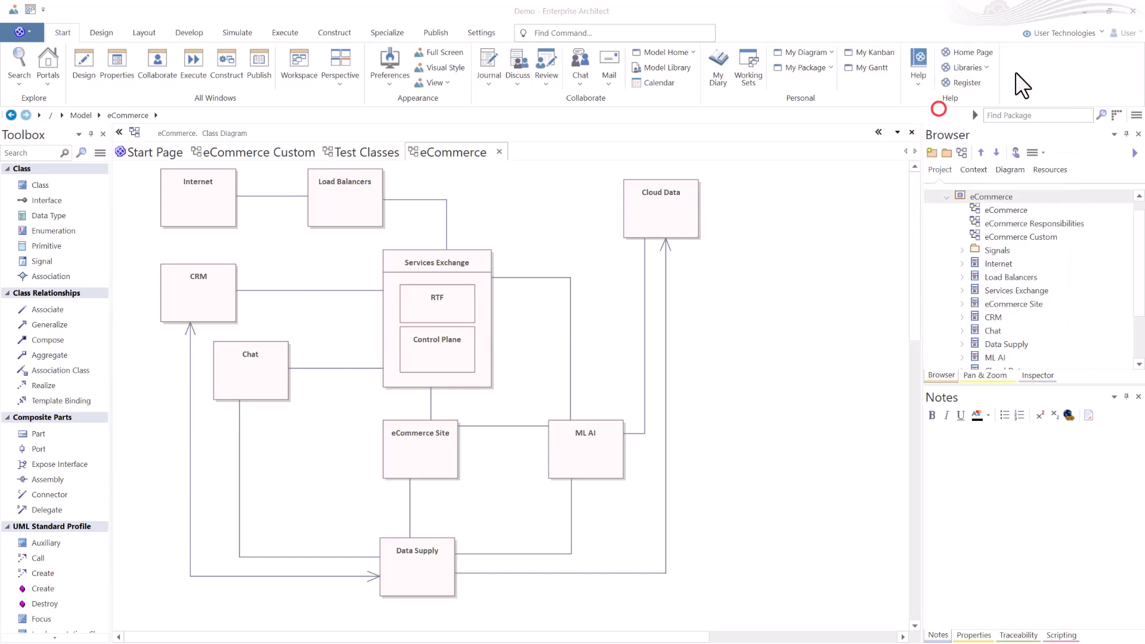
{"action": "left_click", "coordinate": [1083, 11]}
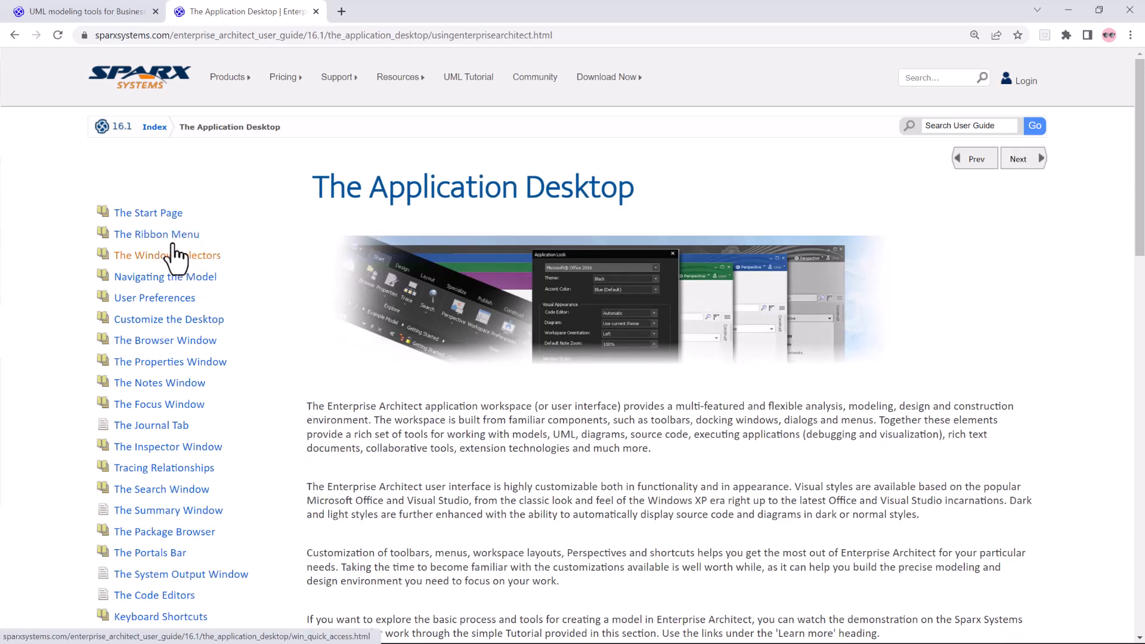
Open the Ribbon Menu help topic, then the Publish Ribbon page, and read through it.
{"action": "left_click", "coordinate": [165, 233]}
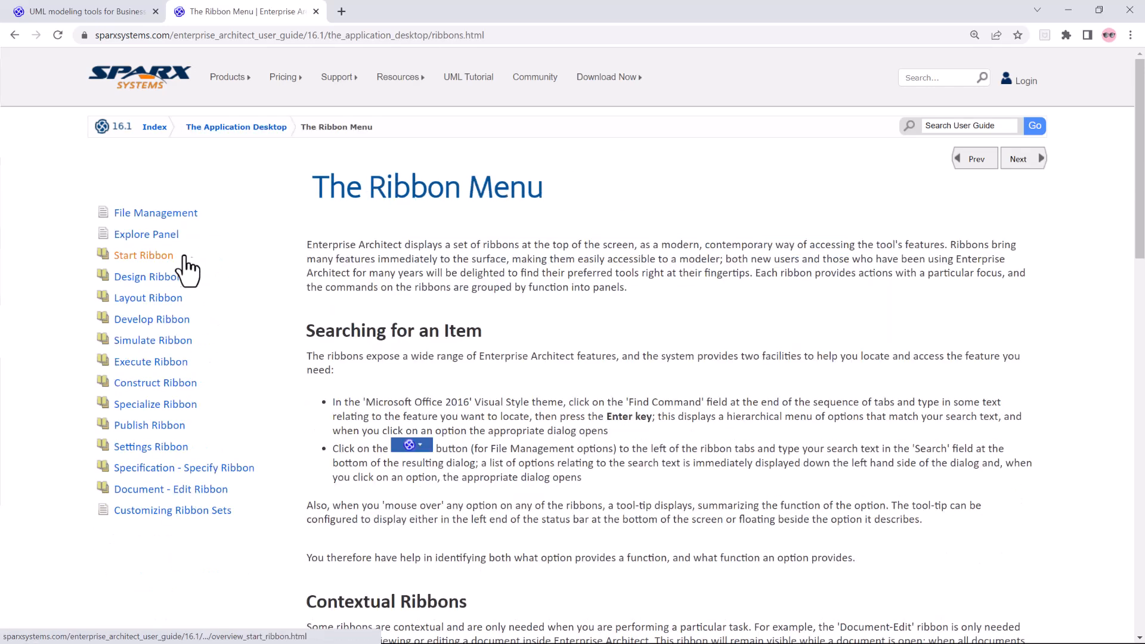
{"action": "left_click", "coordinate": [155, 425]}
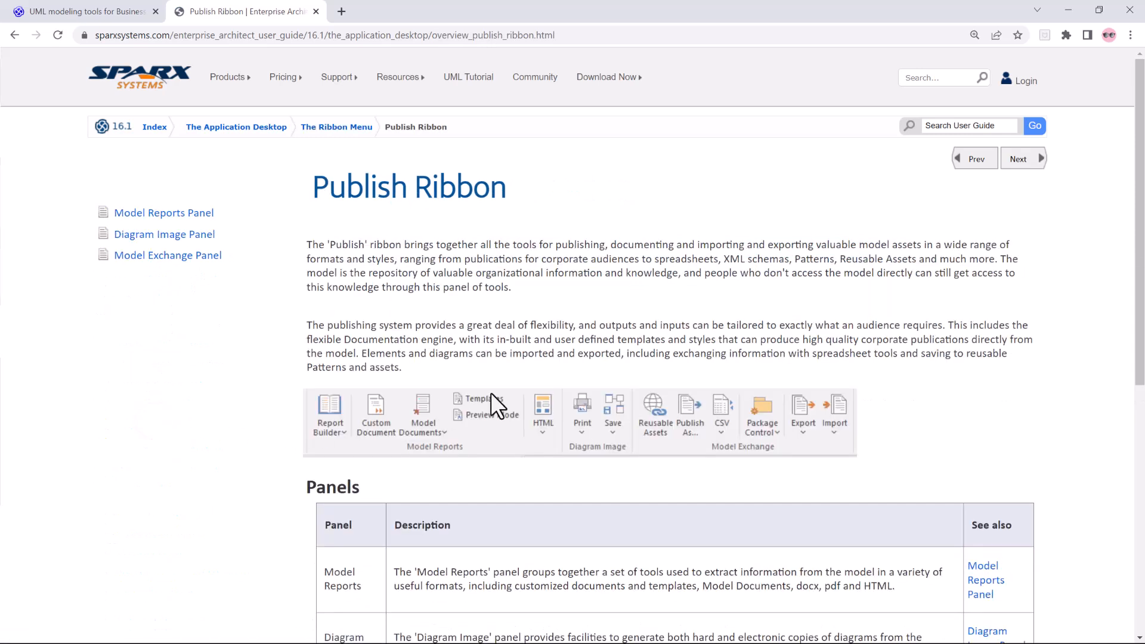
{"action": "scroll", "coordinate": [572, 368], "scroll_direction": "down", "scroll_amount": 3}
{"action": "scroll", "coordinate": [570, 368], "scroll_direction": "down", "scroll_amount": 2}
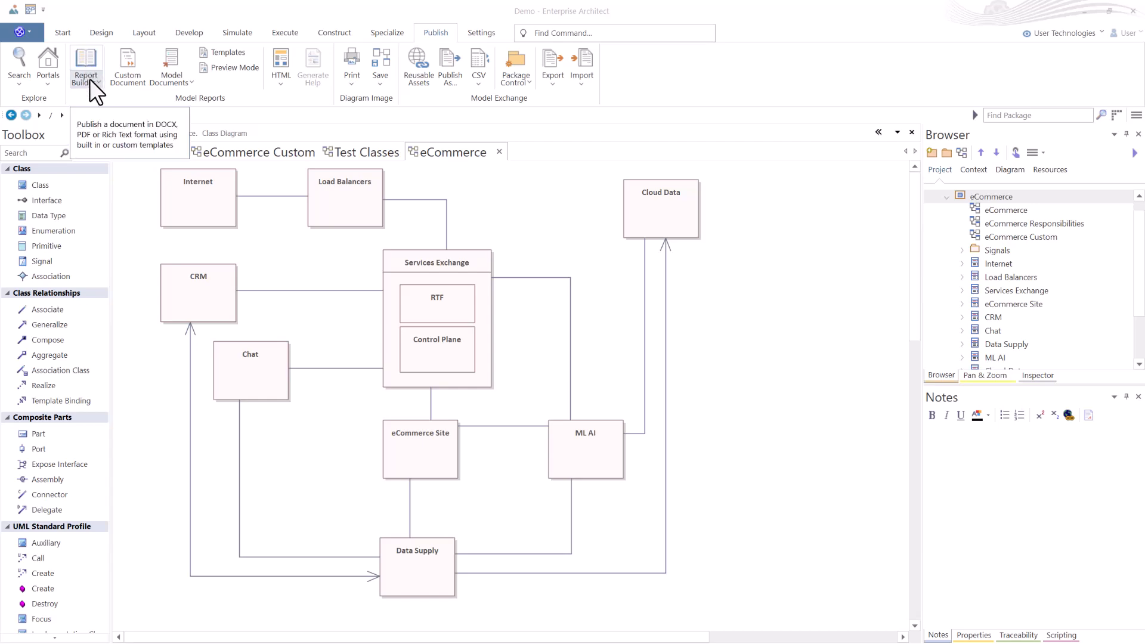
Open Generate Documentation from Report Builder and set the output file to eCommerce.docx in the Reporting folder, replacing the existing file.
{"action": "left_click", "coordinate": [94, 80]}
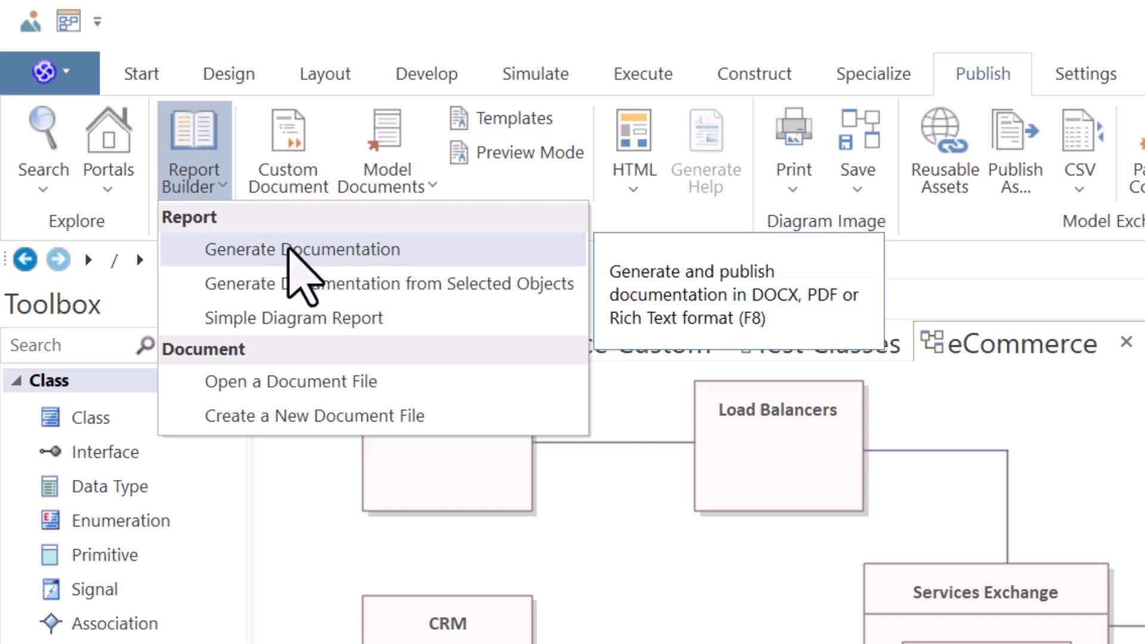
{"action": "left_click", "coordinate": [288, 249]}
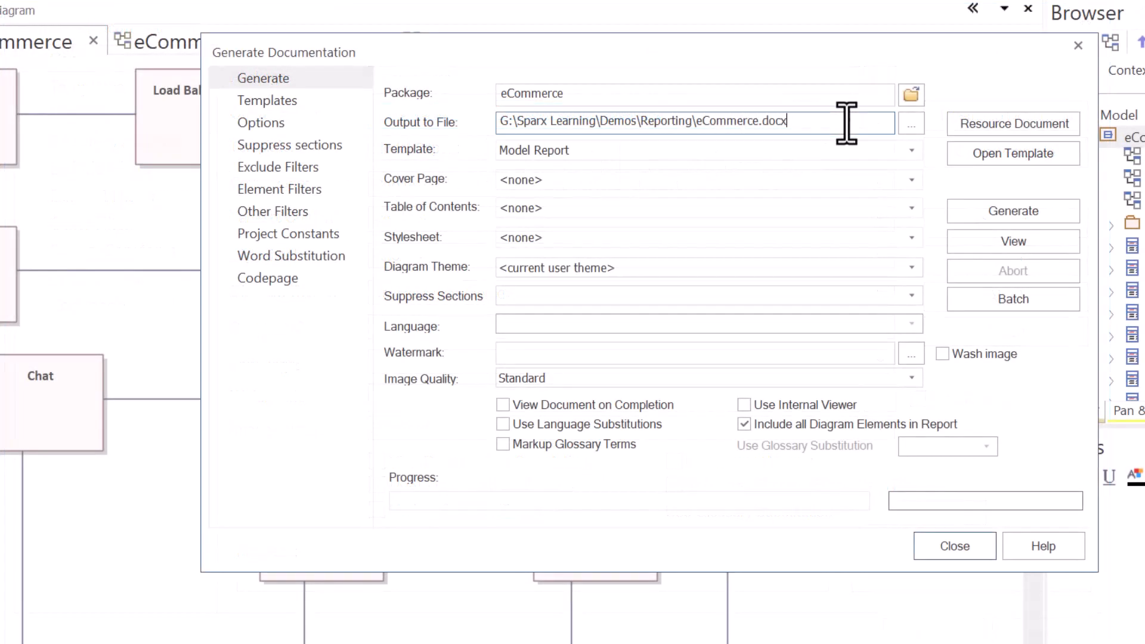
{"action": "left_click", "coordinate": [842, 120]}
{"action": "left_click", "coordinate": [909, 125]}
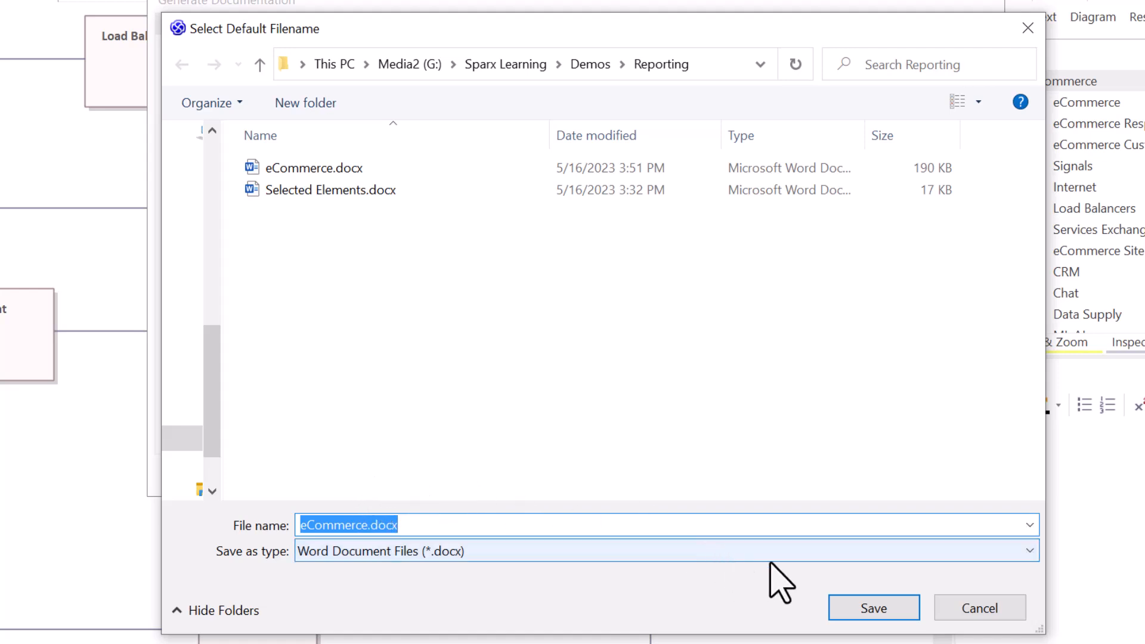
{"action": "left_click", "coordinate": [874, 608]}
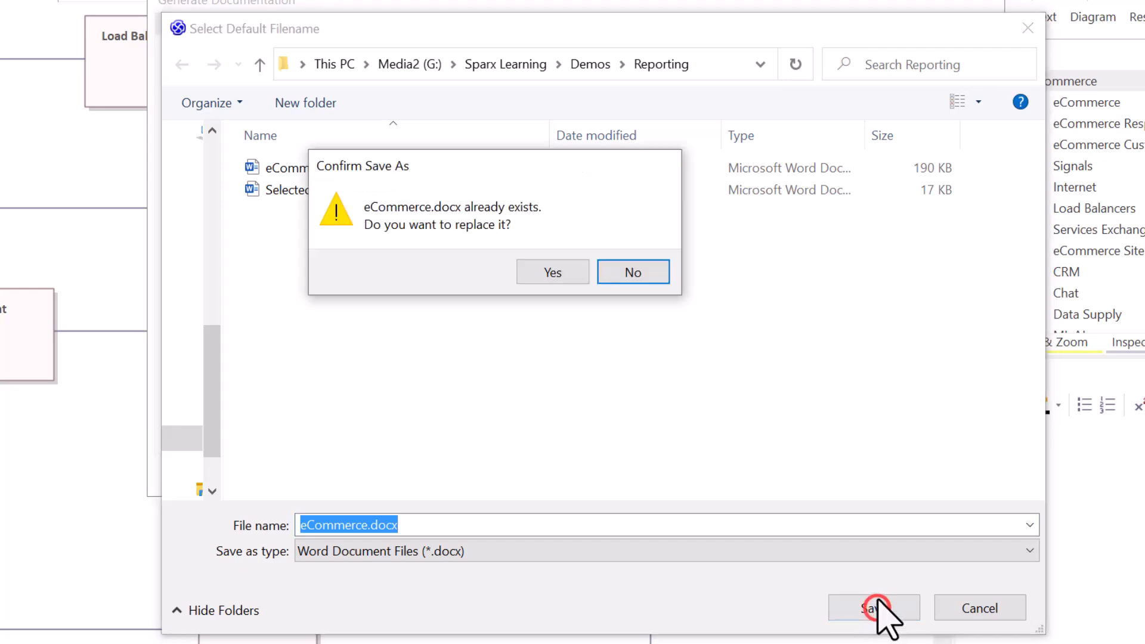
{"action": "left_click", "coordinate": [551, 264]}
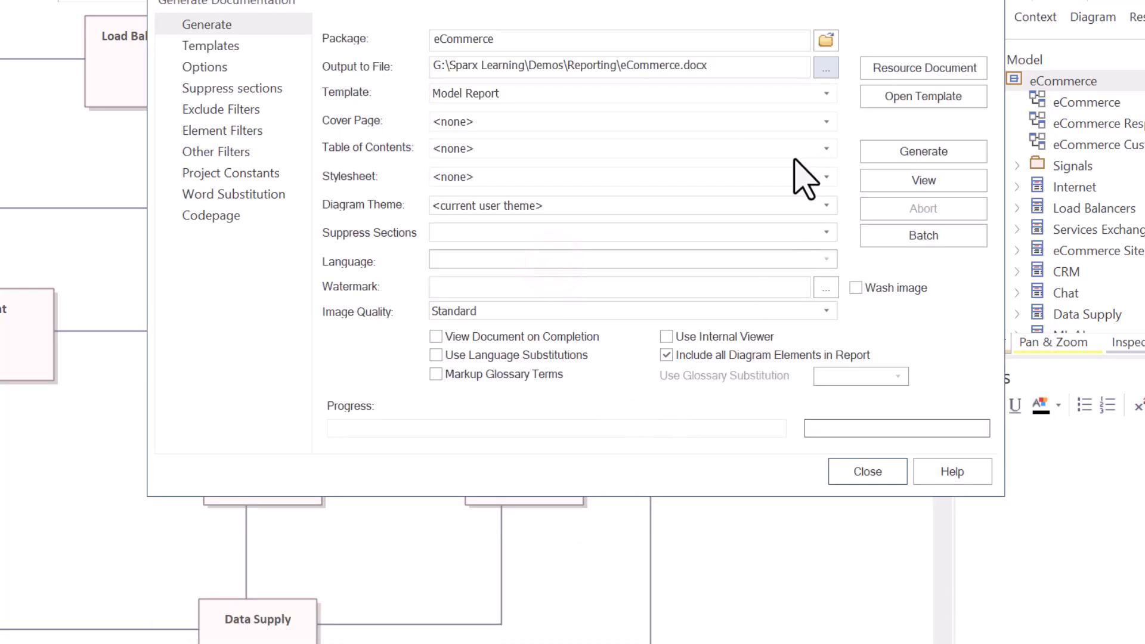
Generate the eCommerce package documentation, open the document for viewing, and close the dialog.
{"action": "left_click", "coordinate": [924, 156]}
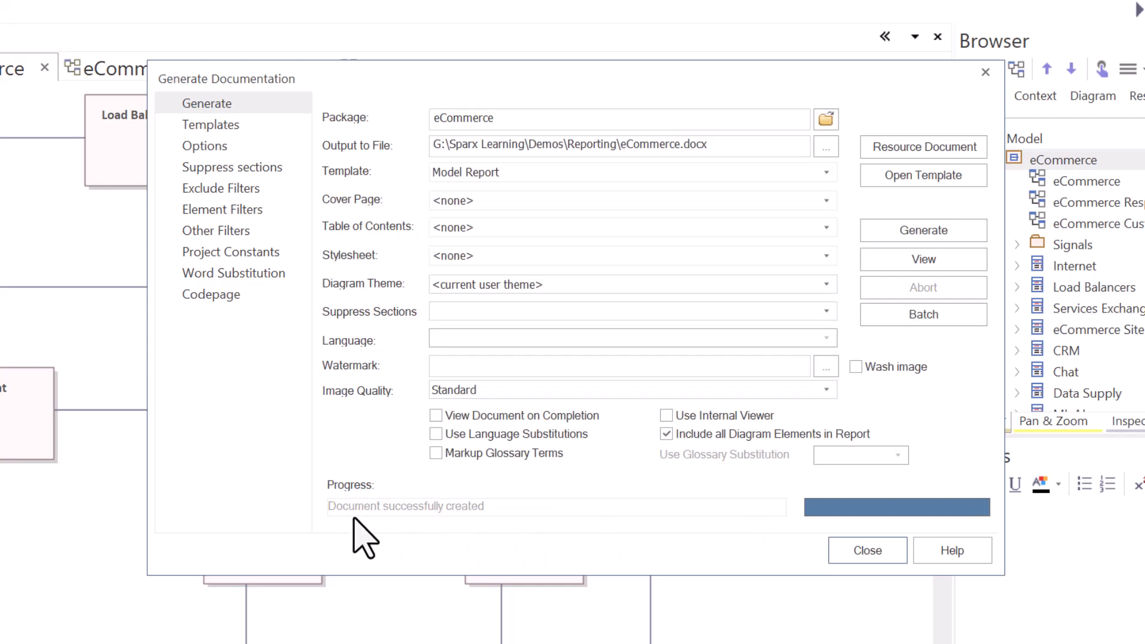
{"action": "left_click", "coordinate": [923, 260]}
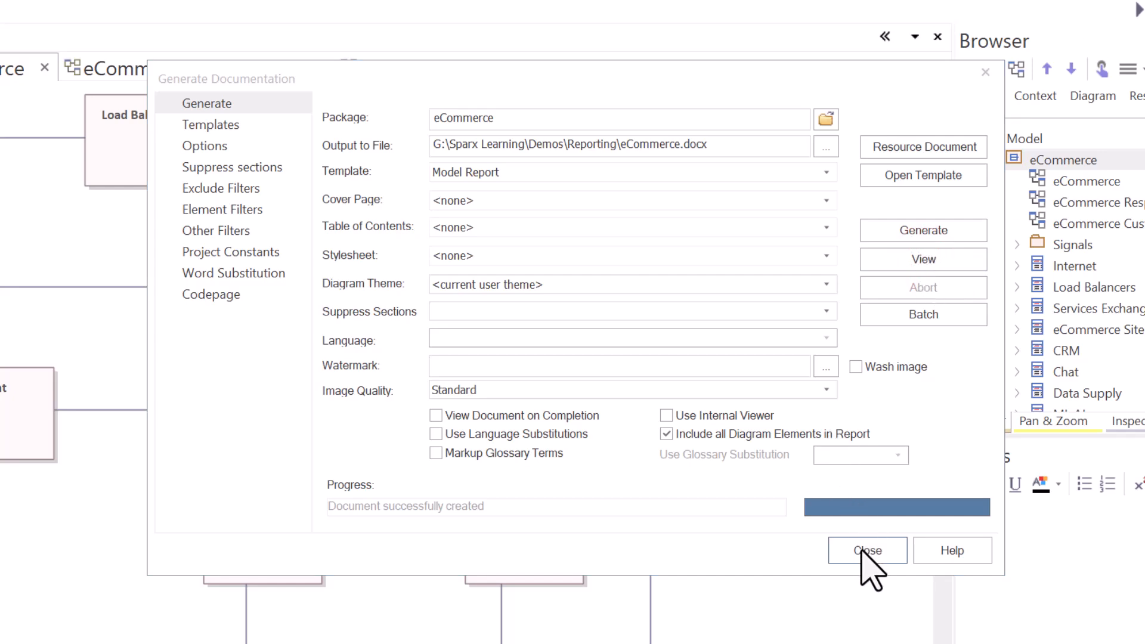
{"action": "left_click", "coordinate": [867, 550]}
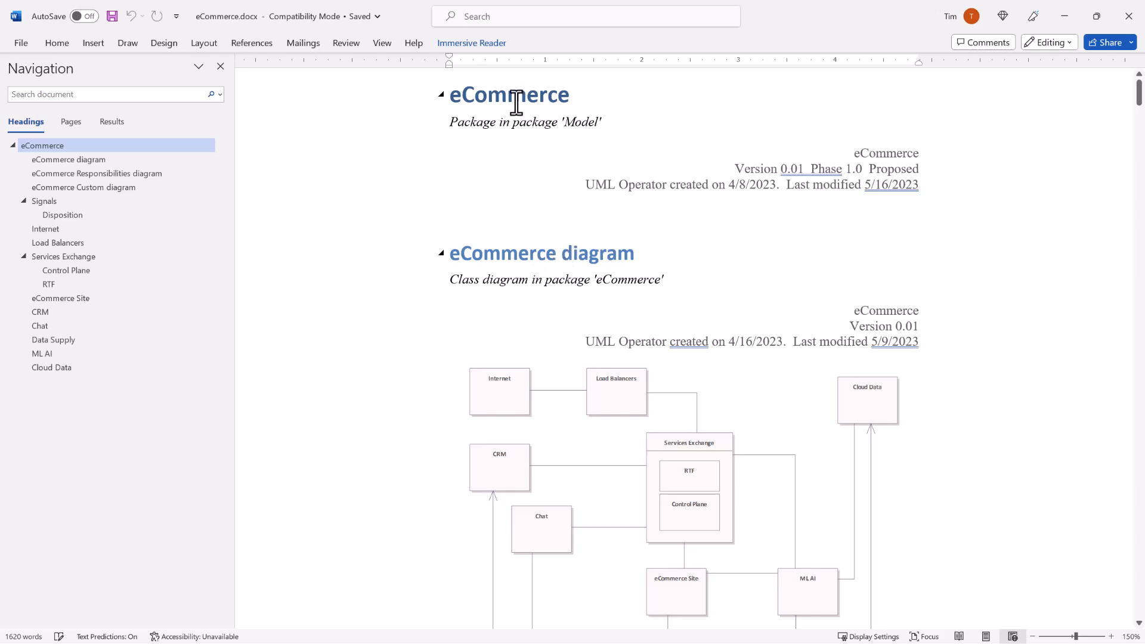
Examine the generated document's package details, diagrams and Signals section.
{"action": "left_click_drag", "start_coordinate": [481, 95], "coordinate": [562, 102]}
{"action": "left_click_drag", "start_coordinate": [603, 184], "coordinate": [654, 185]}
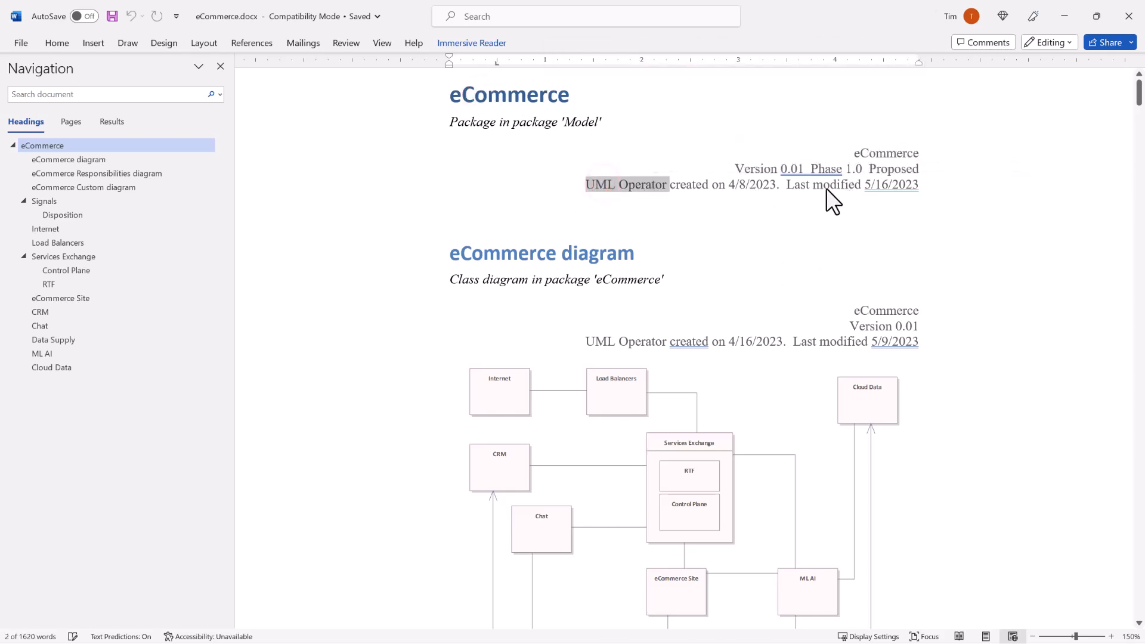
{"action": "scroll", "coordinate": [749, 274], "scroll_direction": "down", "scroll_amount": 4}
{"action": "scroll", "coordinate": [749, 274], "scroll_direction": "down", "scroll_amount": 5}
{"action": "scroll", "coordinate": [745, 272], "scroll_direction": "down", "scroll_amount": 15}
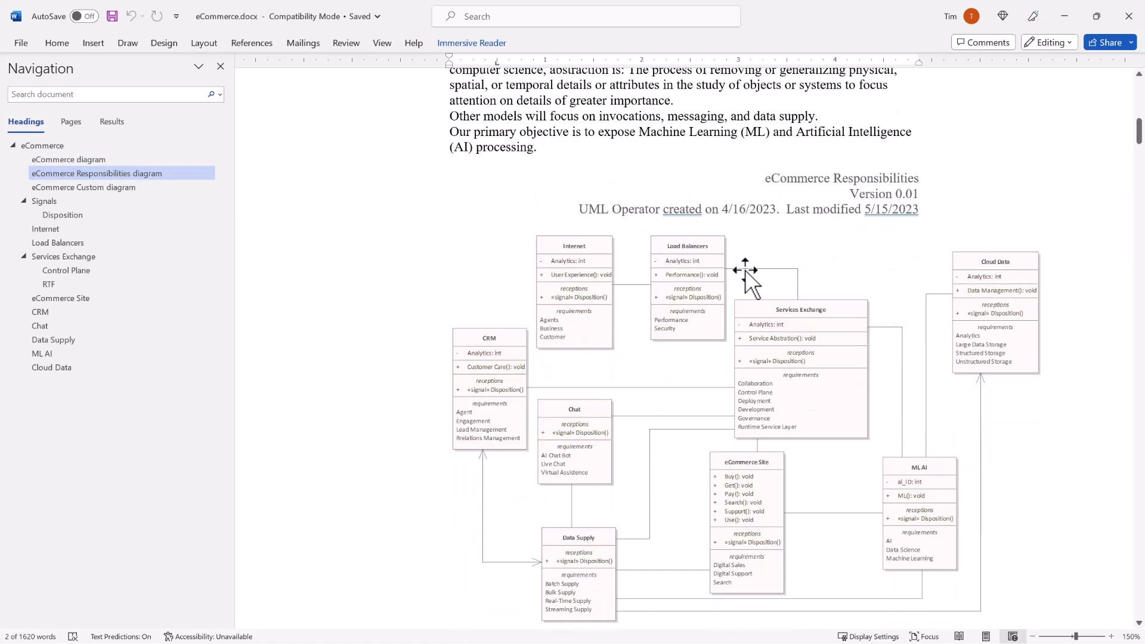
{"action": "scroll", "coordinate": [743, 271], "scroll_direction": "down", "scroll_amount": 6}
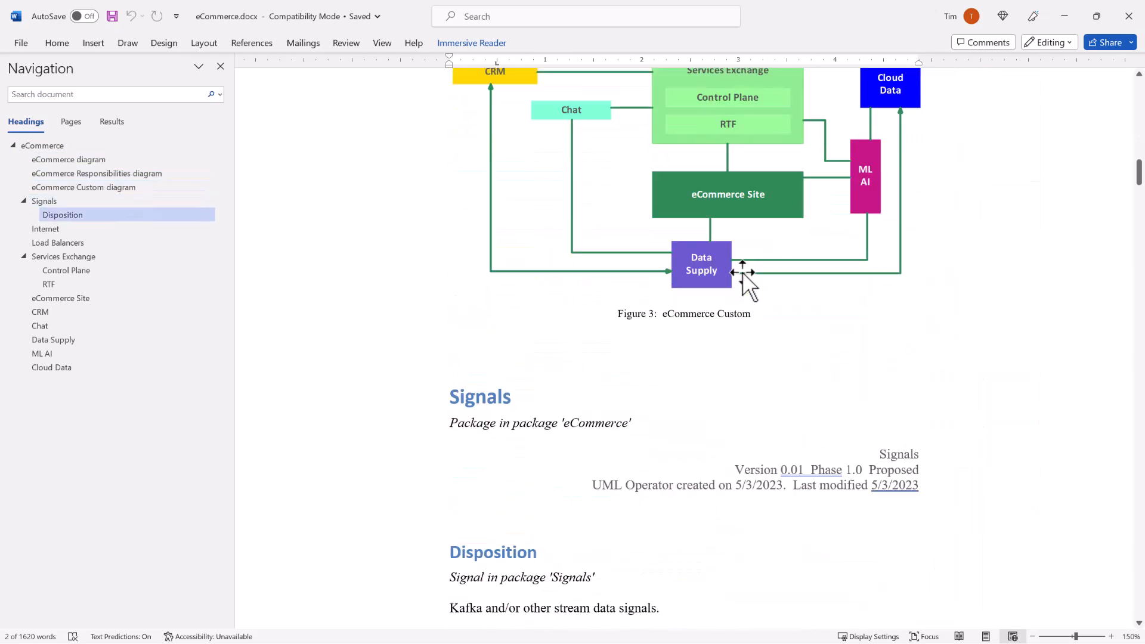
{"action": "double_click", "coordinate": [483, 253]}
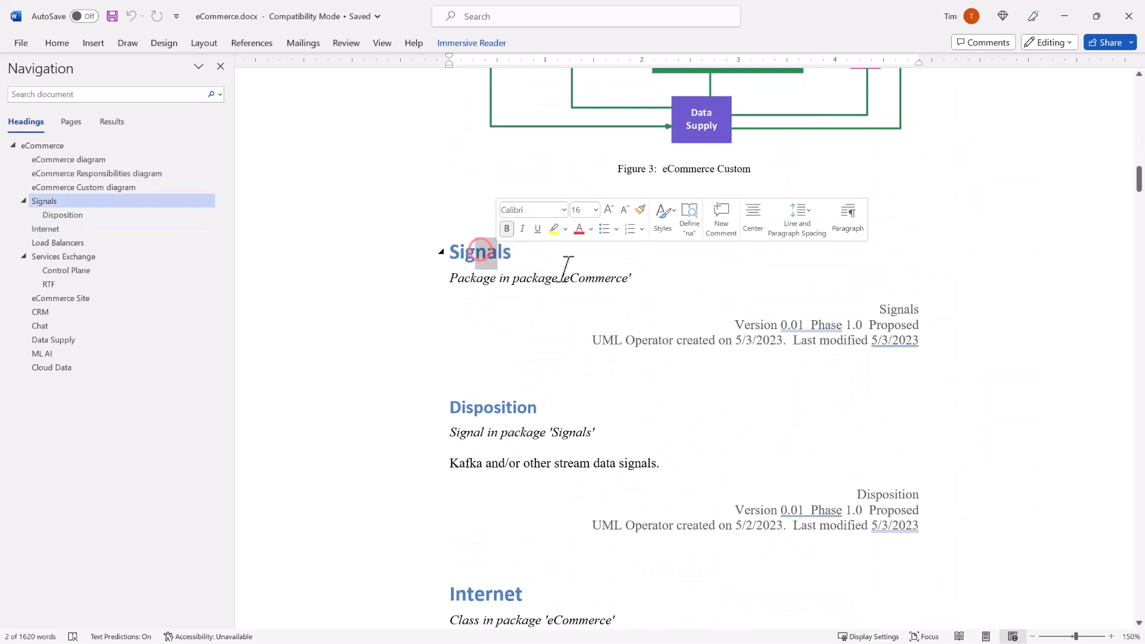
{"action": "double_click", "coordinate": [454, 279]}
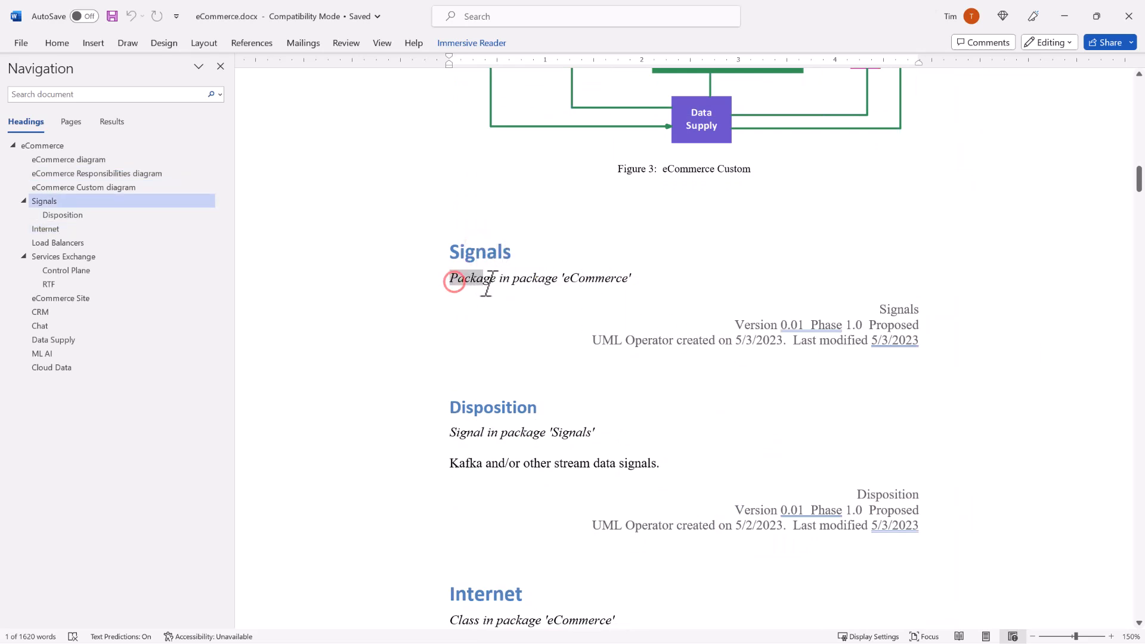
Scroll through the element sections of the document and close Word.
{"action": "scroll", "coordinate": [522, 319], "scroll_direction": "down", "scroll_amount": 3}
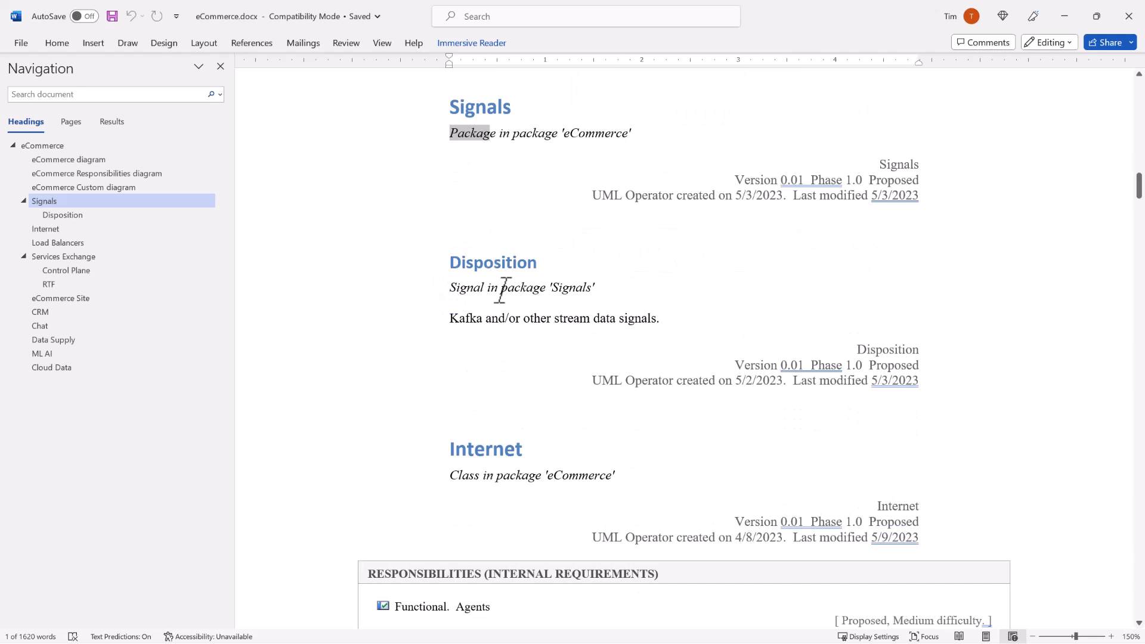
{"action": "scroll", "coordinate": [514, 450], "scroll_direction": "down", "scroll_amount": 13}
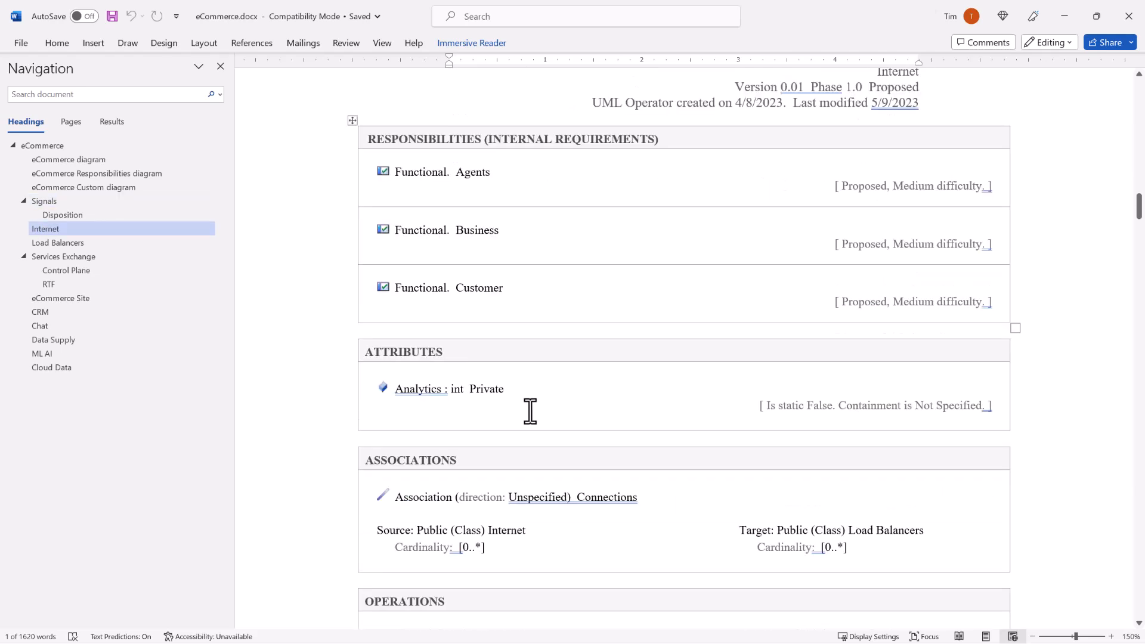
{"action": "scroll", "coordinate": [531, 410], "scroll_direction": "down", "scroll_amount": 9}
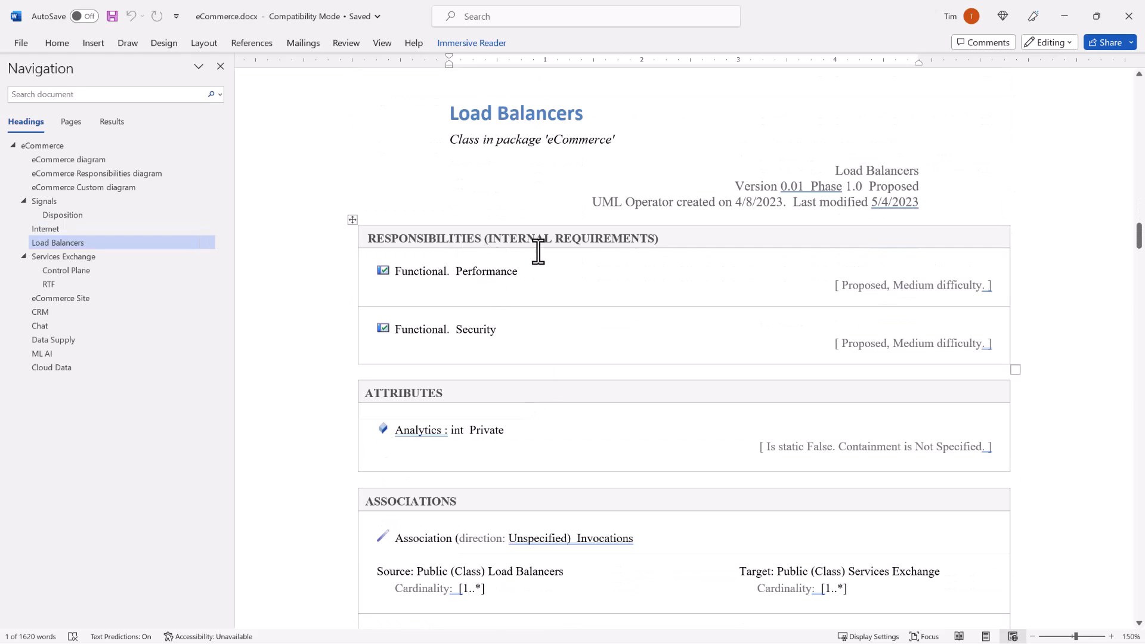
{"action": "scroll", "coordinate": [609, 350], "scroll_direction": "down", "scroll_amount": 14}
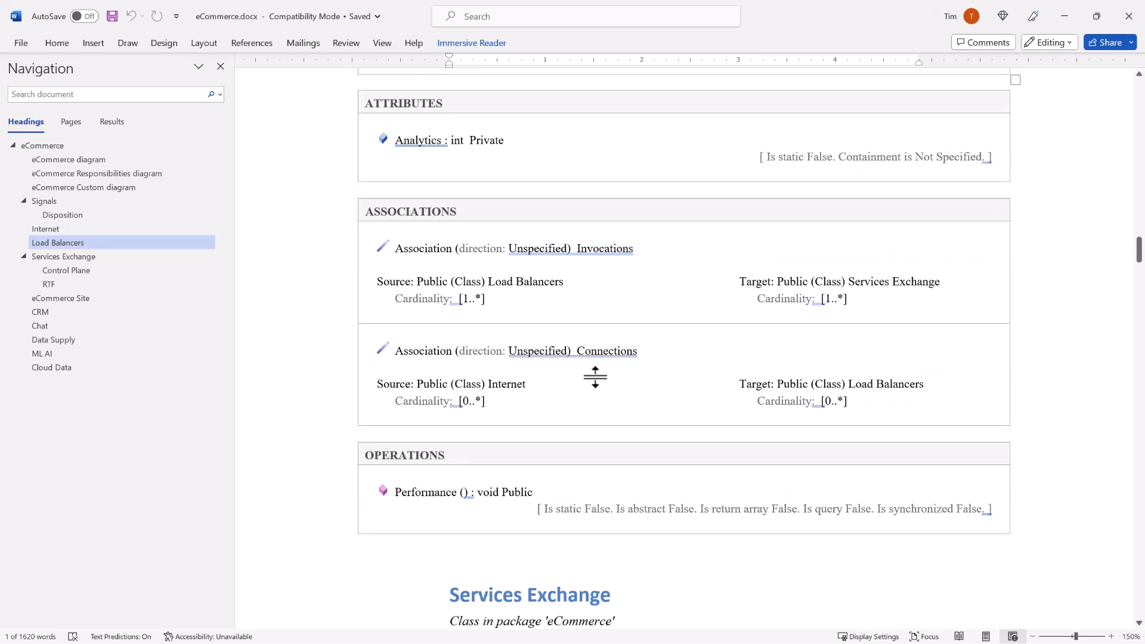
{"action": "scroll", "coordinate": [599, 377], "scroll_direction": "down", "scroll_amount": 15}
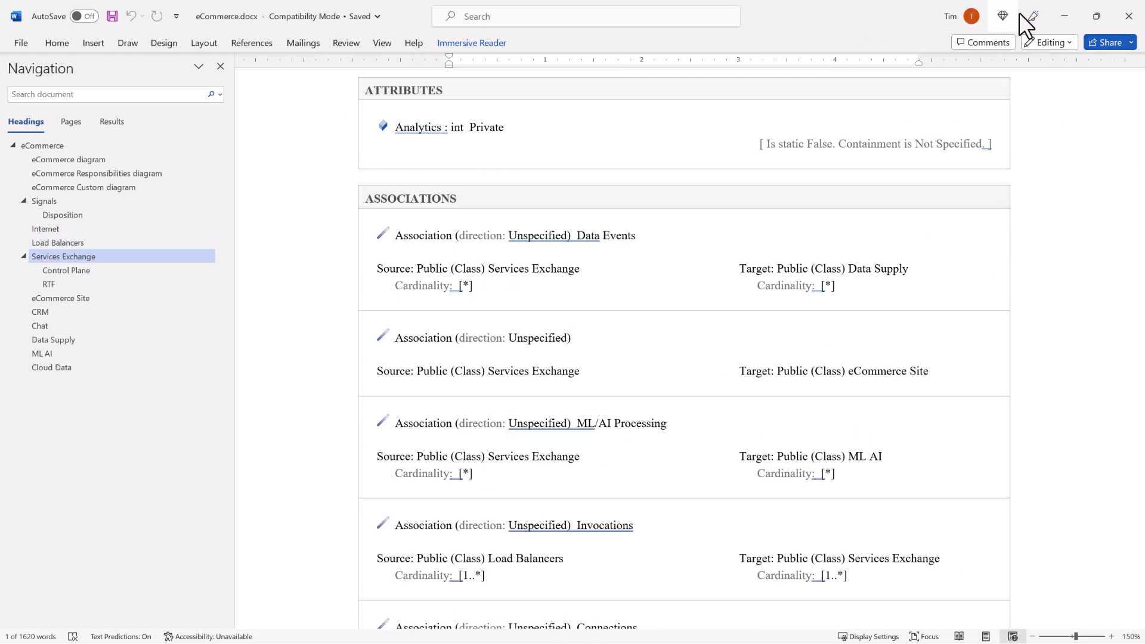
{"action": "left_click", "coordinate": [1125, 17]}
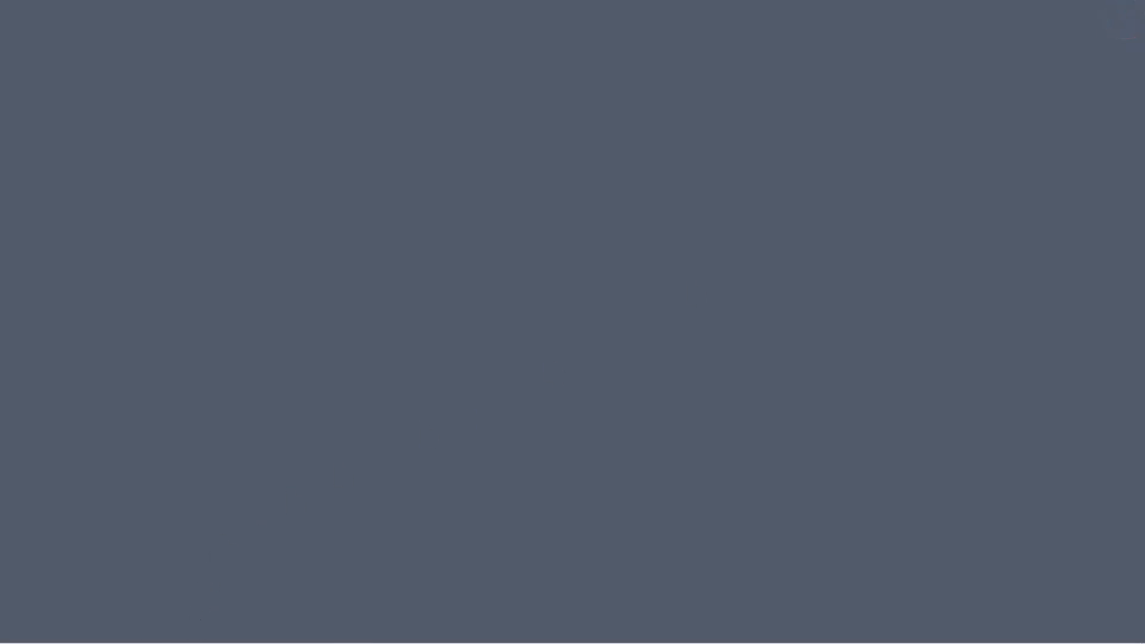
Browse the eCommerce package's diagrams in the project browser.
{"action": "left_click", "coordinate": [216, 629]}
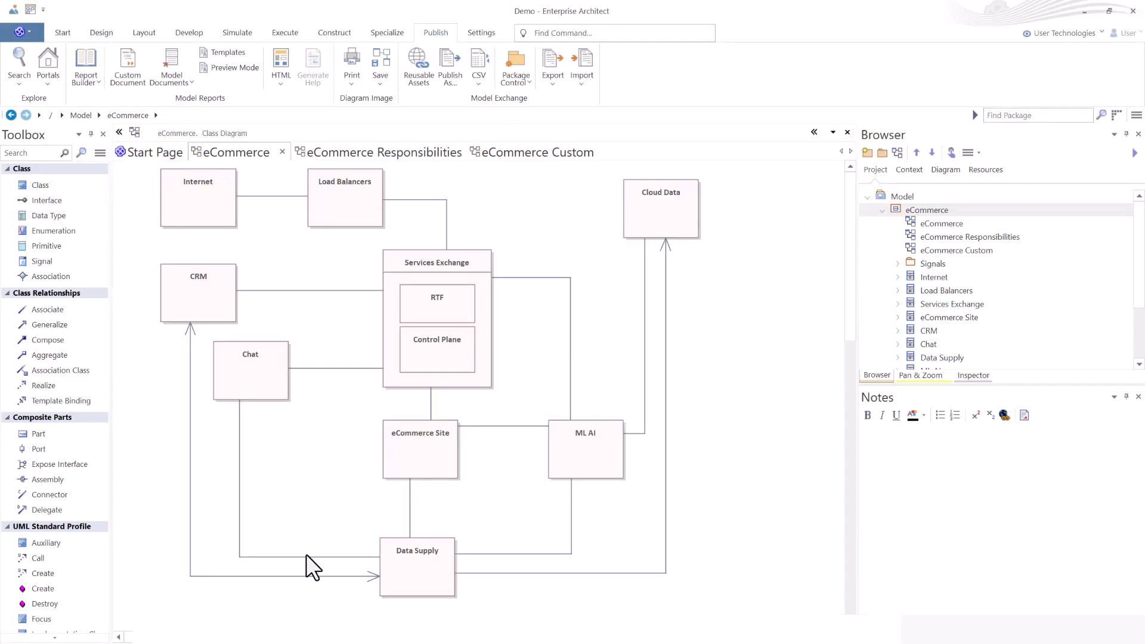
{"action": "left_click", "coordinate": [924, 225]}
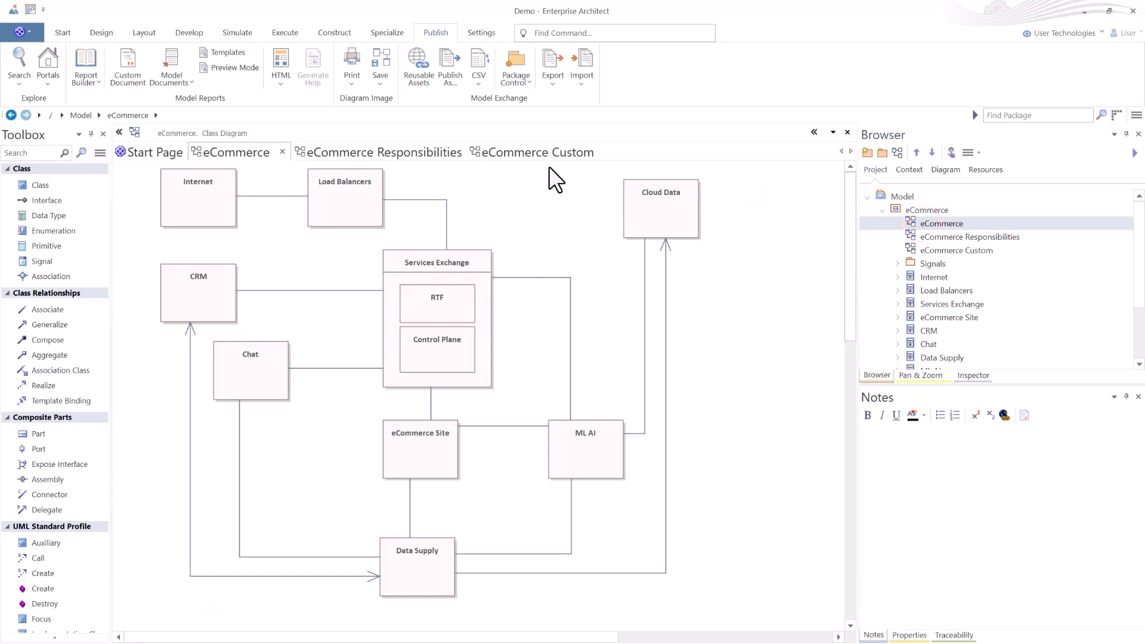
{"action": "left_click", "coordinate": [934, 237]}
{"action": "left_click", "coordinate": [933, 223]}
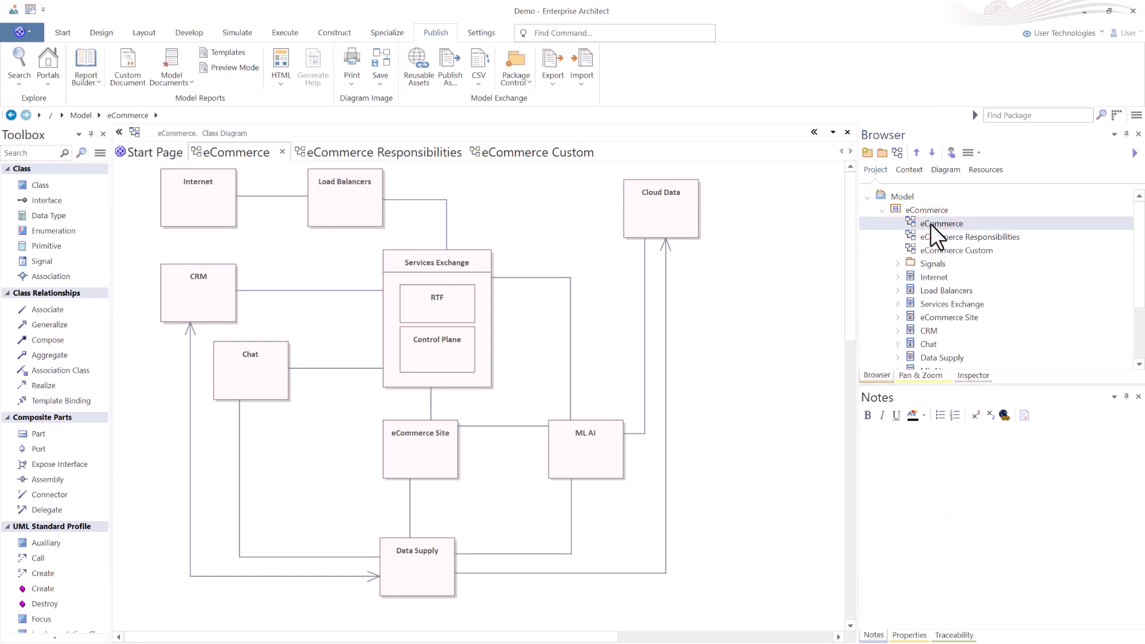
{"action": "left_click", "coordinate": [934, 237]}
{"action": "left_click", "coordinate": [933, 249]}
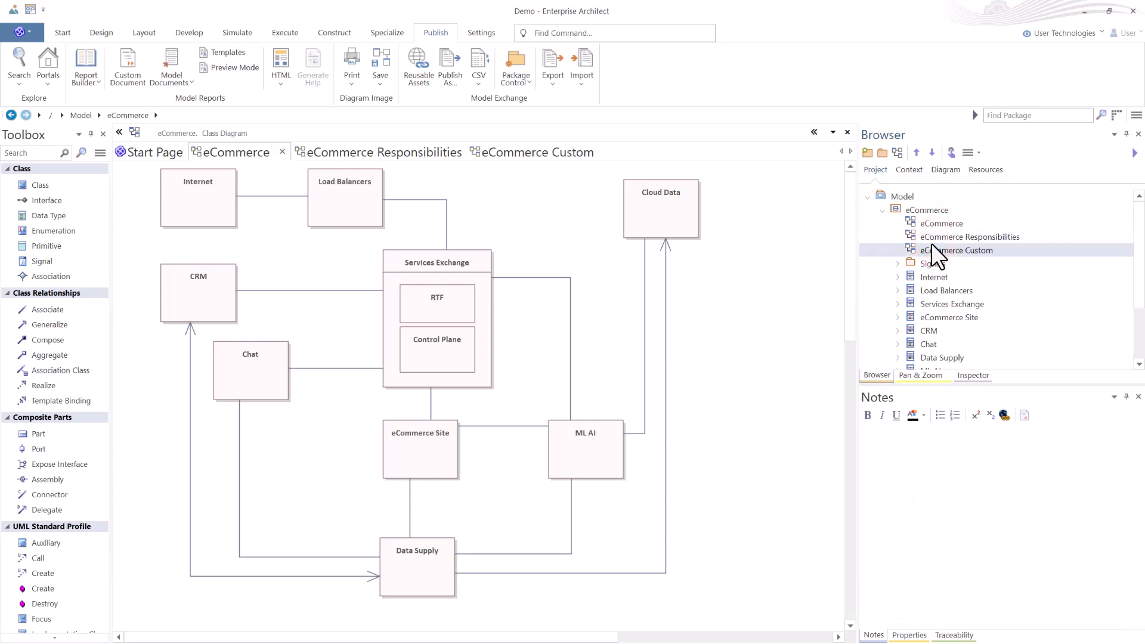
Exclude the eCommerce Responsibilities diagram's image from generated documentation in its diagram properties.
{"action": "left_click", "coordinate": [358, 154]}
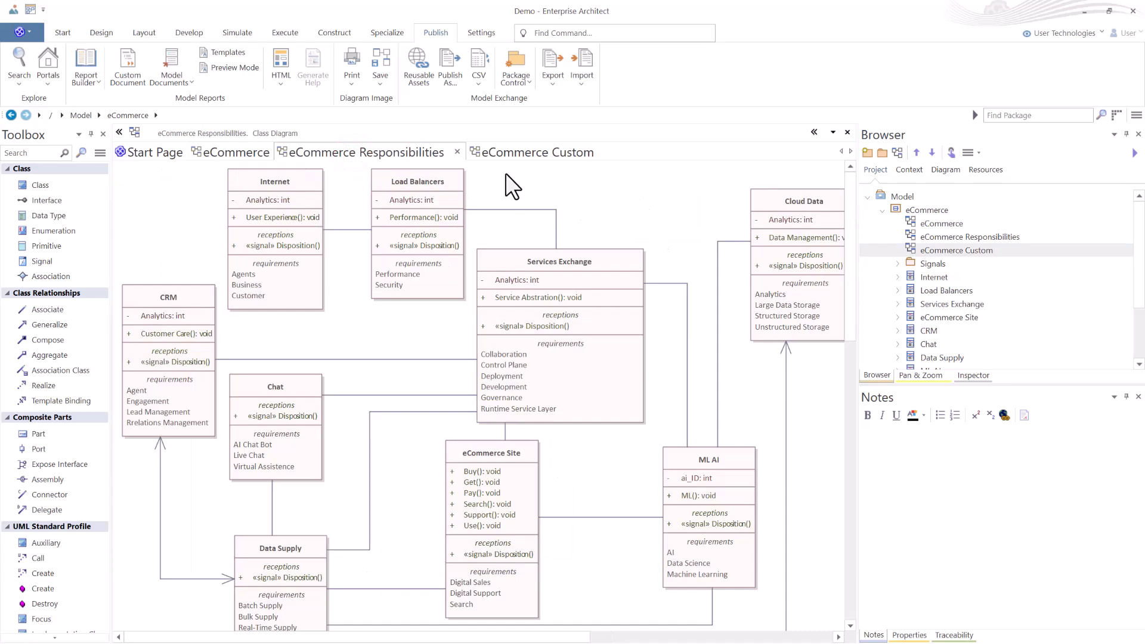
{"action": "left_click", "coordinate": [618, 204]}
{"action": "double_click", "coordinate": [618, 204]}
{"action": "left_click", "coordinate": [269, 136]}
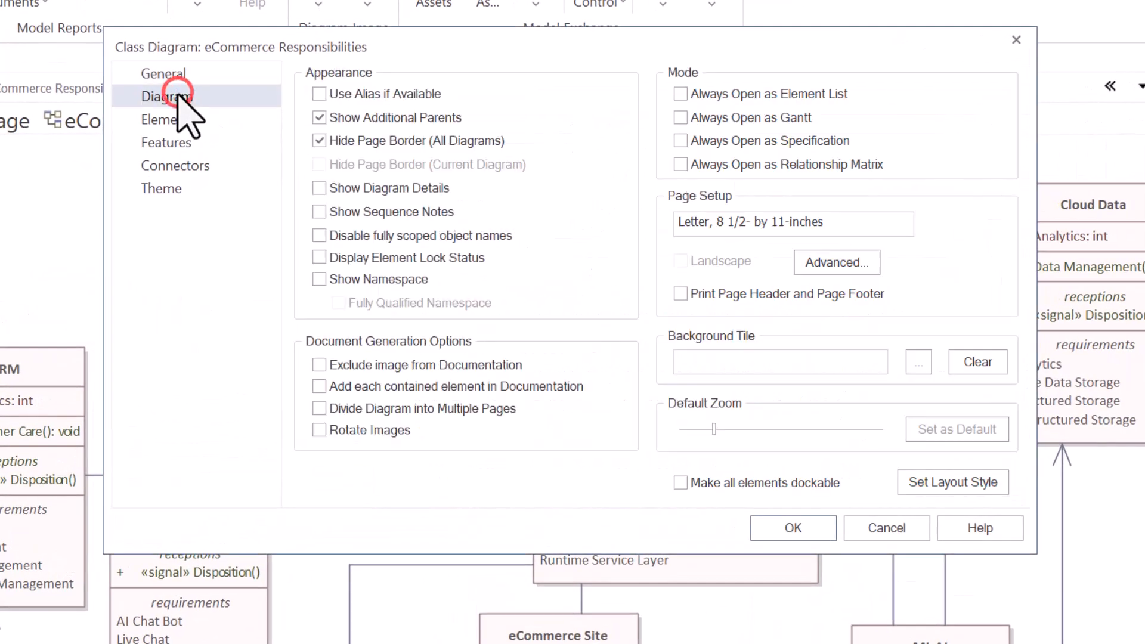
{"action": "left_click", "coordinate": [319, 364]}
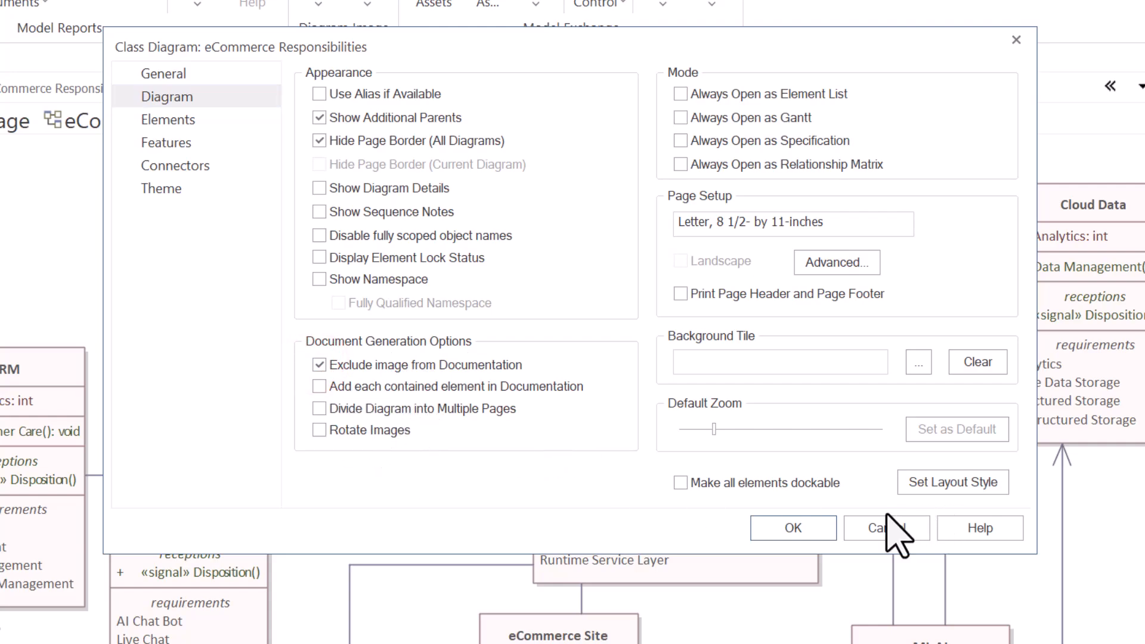
{"action": "left_click", "coordinate": [813, 530]}
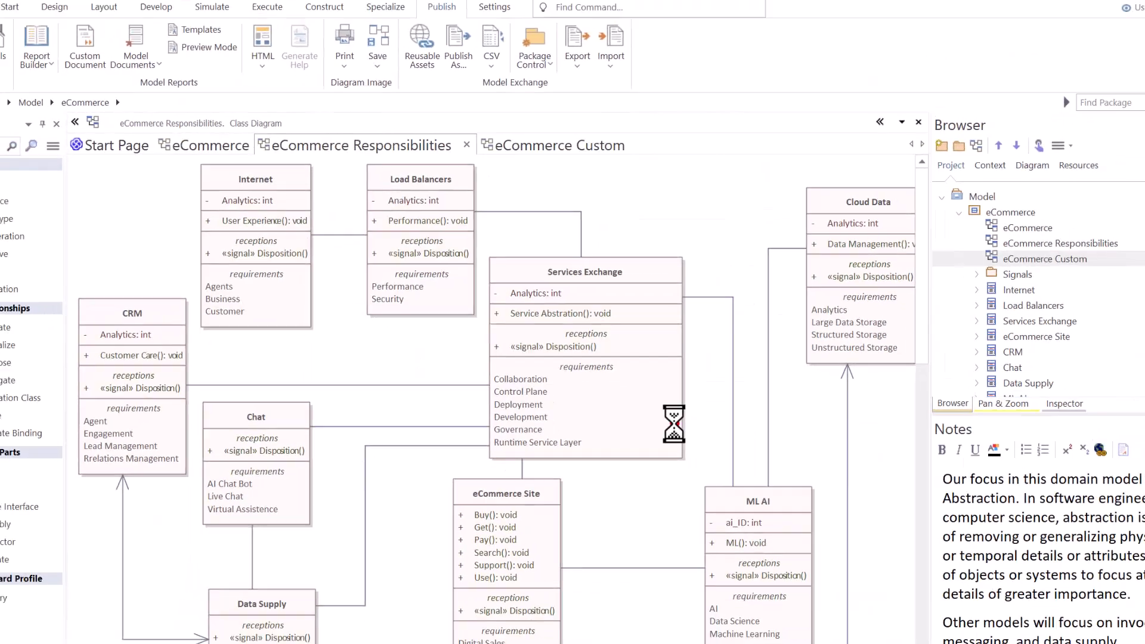
Exclude the eCommerce Custom diagram's image from generated documentation in its diagram properties.
{"action": "left_click", "coordinate": [549, 146]}
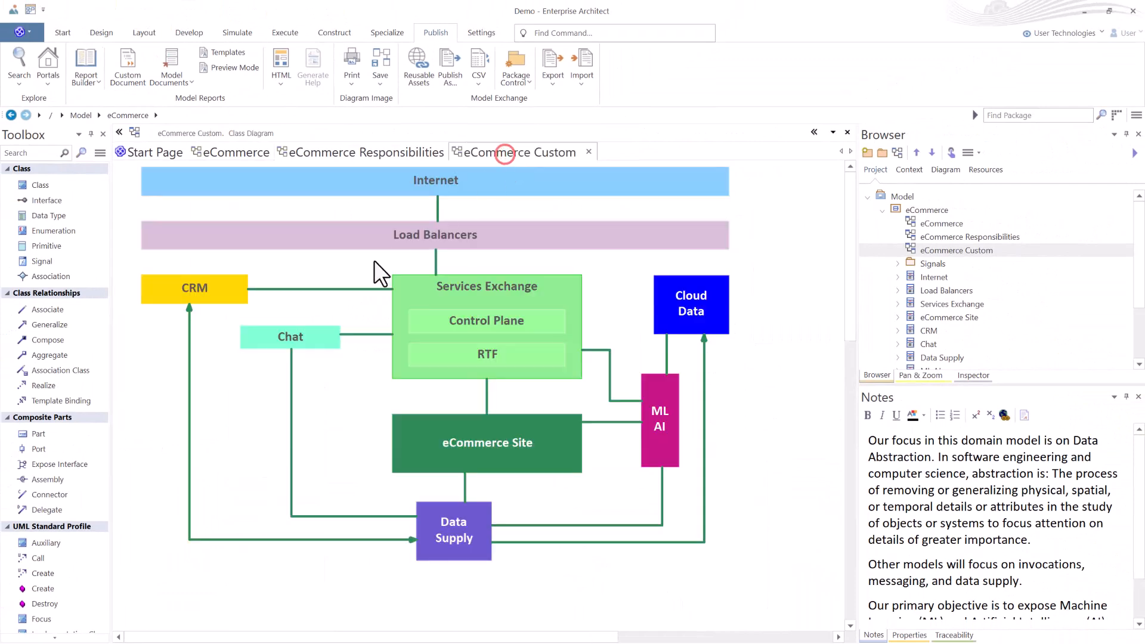
{"action": "double_click", "coordinate": [223, 397]}
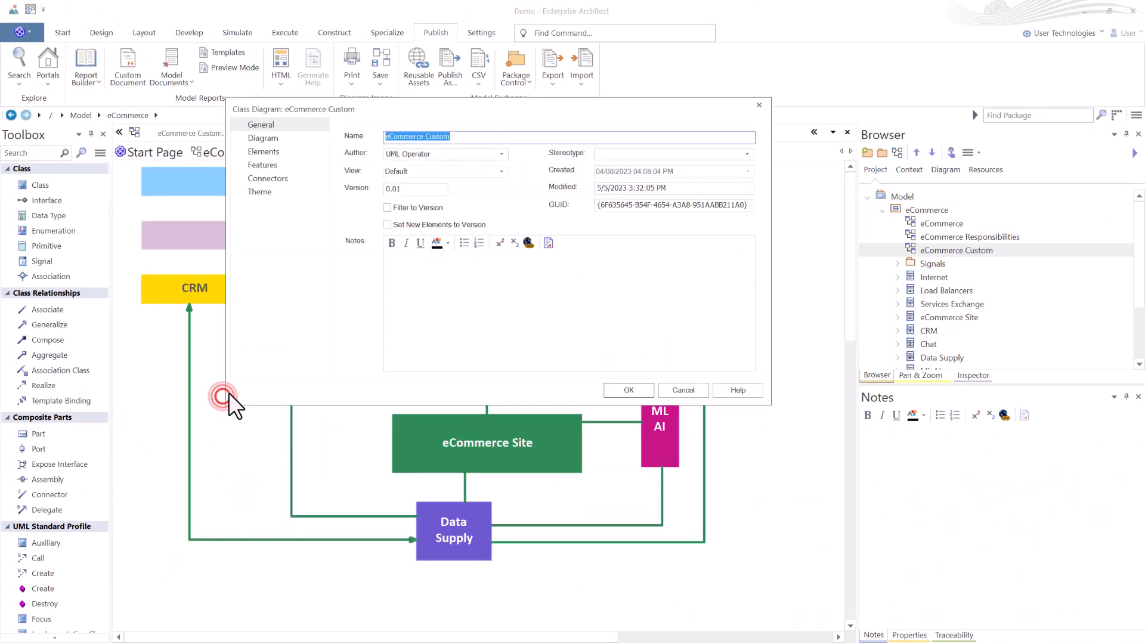
{"action": "left_click", "coordinate": [268, 136]}
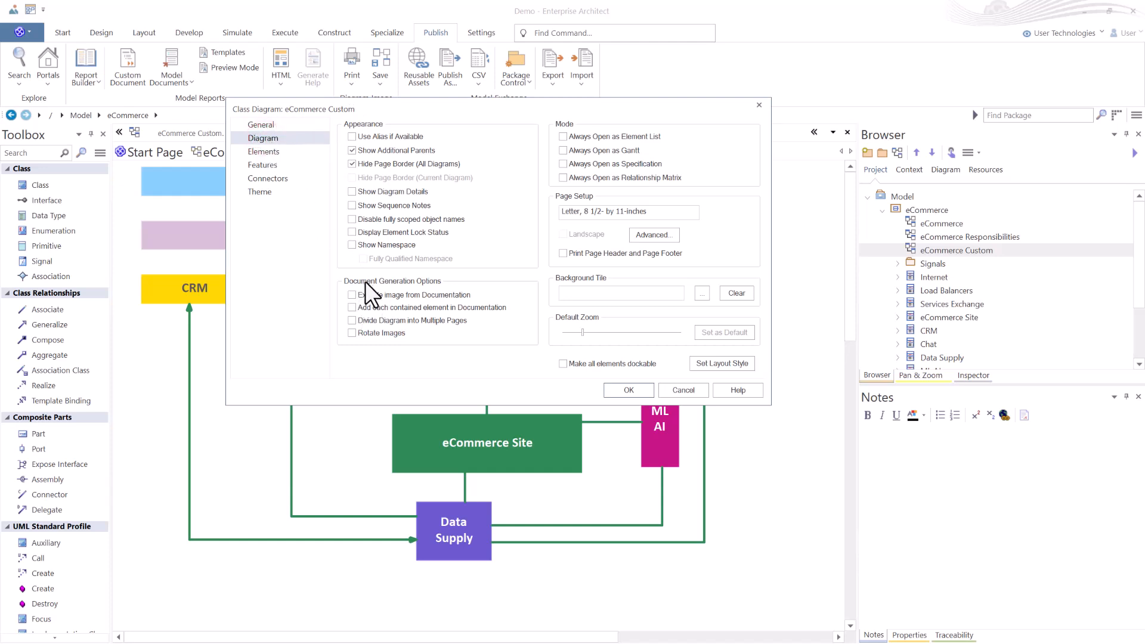
{"action": "left_click", "coordinate": [351, 296]}
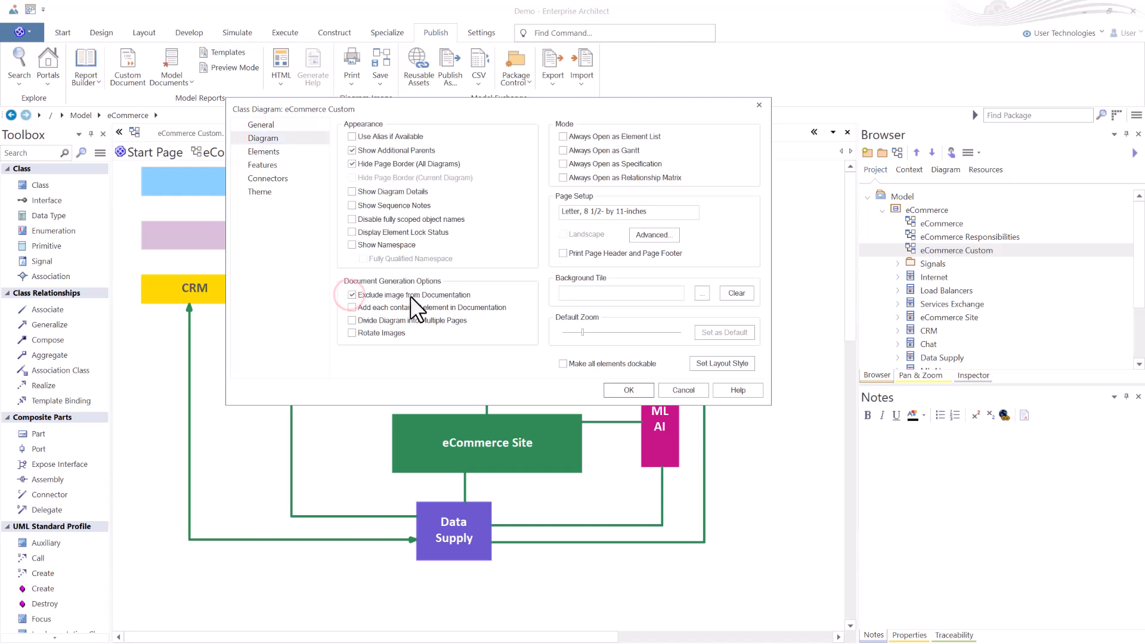
{"action": "left_click", "coordinate": [629, 391]}
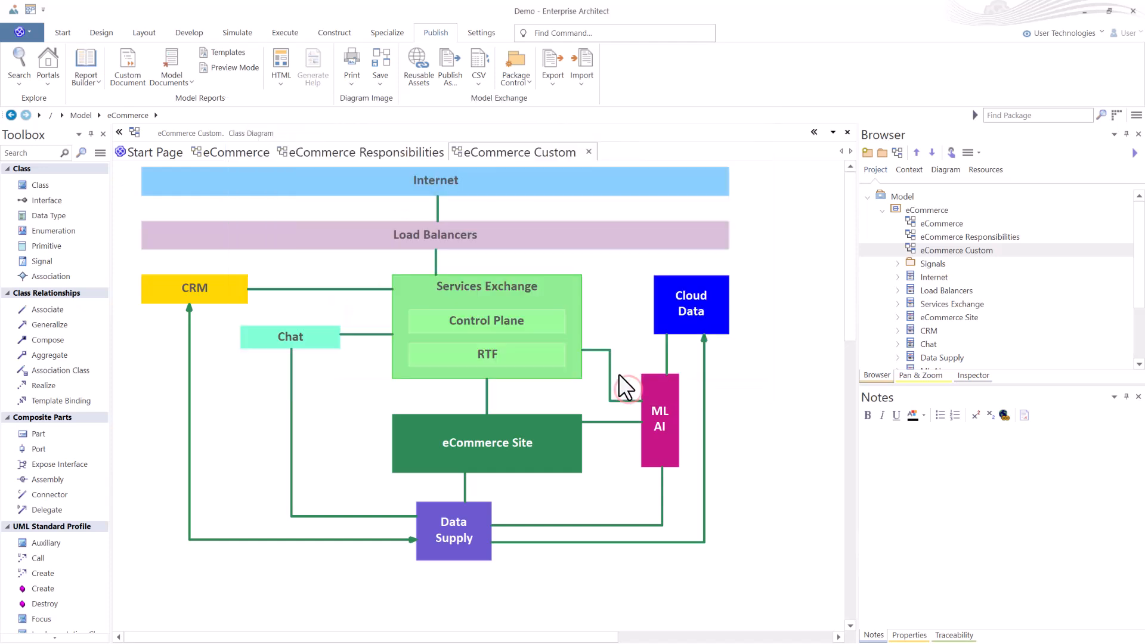
Regenerate the eCommerce package documentation, open the document for viewing, and close the dialog.
{"action": "left_click", "coordinate": [494, 142]}
{"action": "left_click", "coordinate": [378, 154]}
{"action": "left_click", "coordinate": [503, 153]}
{"action": "left_click", "coordinate": [227, 152]}
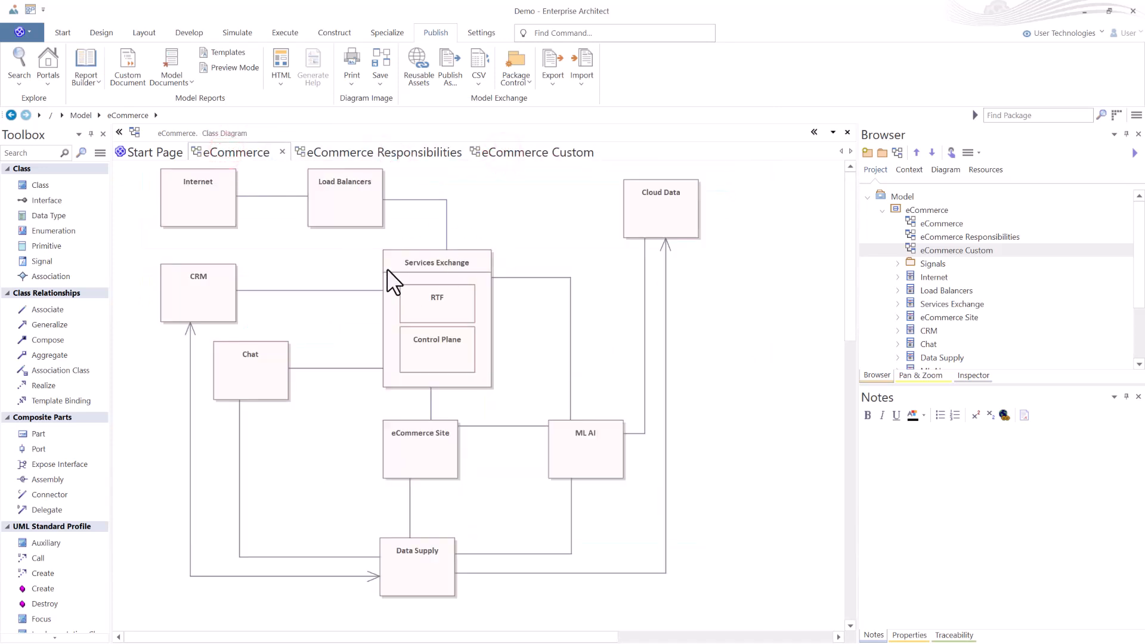
{"action": "left_click", "coordinate": [924, 209]}
{"action": "left_click", "coordinate": [85, 63]}
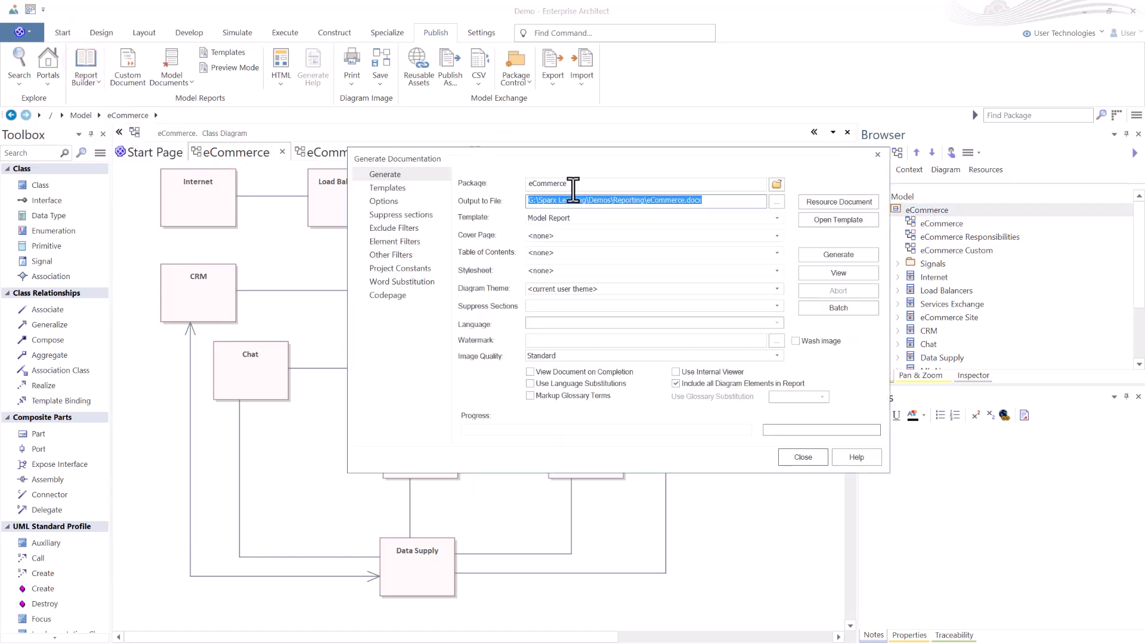
{"action": "left_click", "coordinate": [841, 255]}
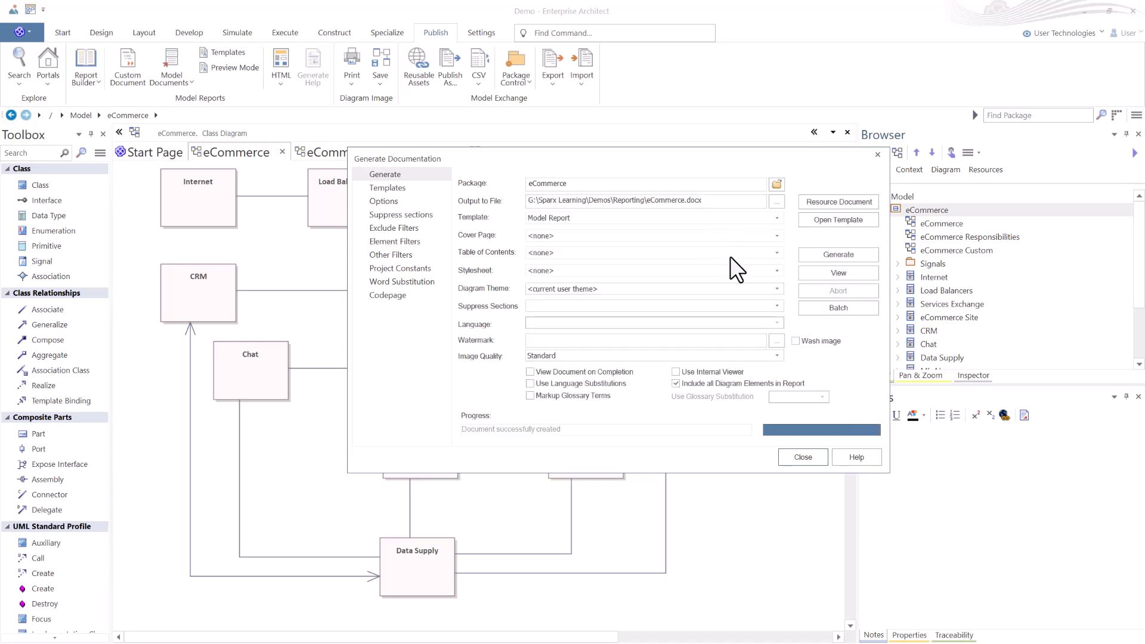
{"action": "left_click", "coordinate": [839, 273]}
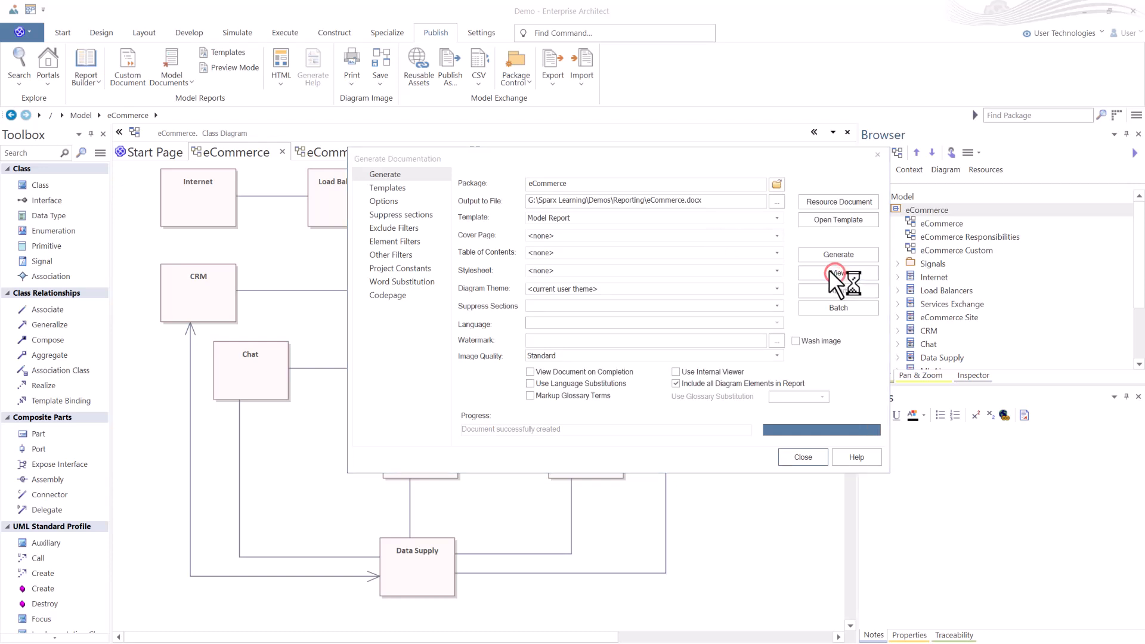
{"action": "left_click", "coordinate": [802, 458]}
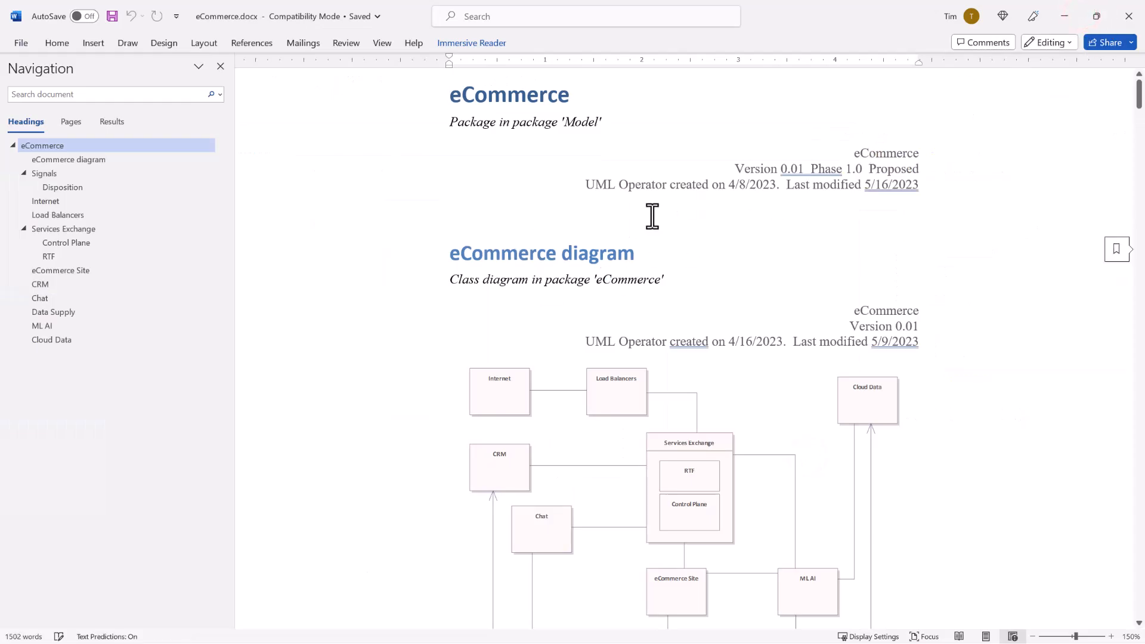
Scroll through the regenerated document and jump between its element headings to check the included diagrams.
{"action": "scroll", "coordinate": [560, 327], "scroll_direction": "down", "scroll_amount": 3}
{"action": "scroll", "coordinate": [566, 322], "scroll_direction": "down", "scroll_amount": 15}
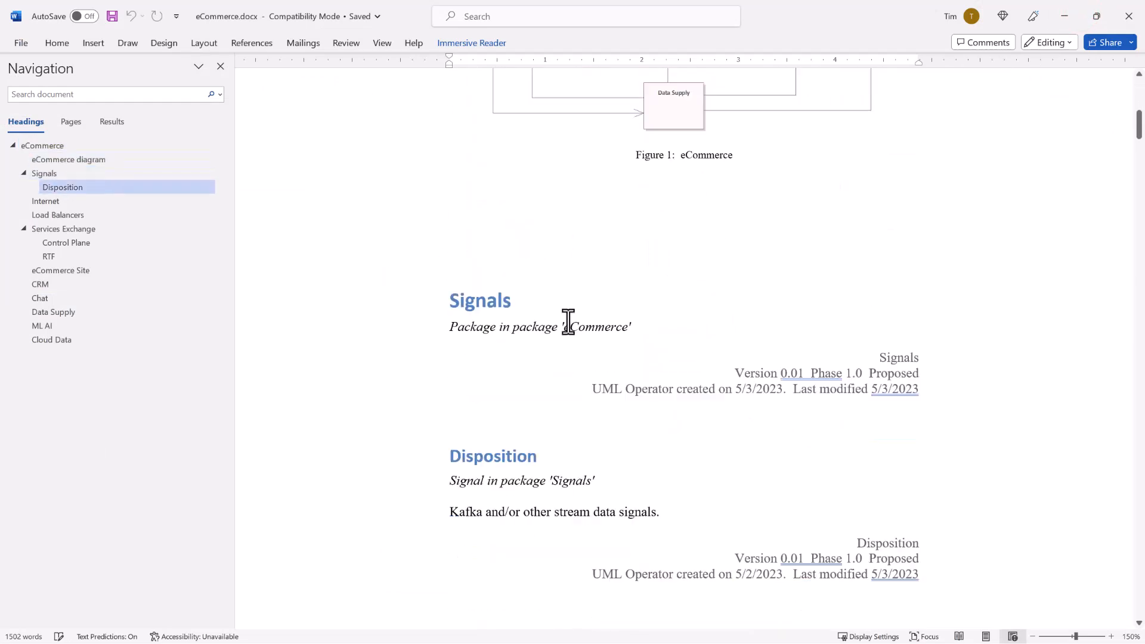
{"action": "scroll", "coordinate": [570, 325], "scroll_direction": "down", "scroll_amount": 15}
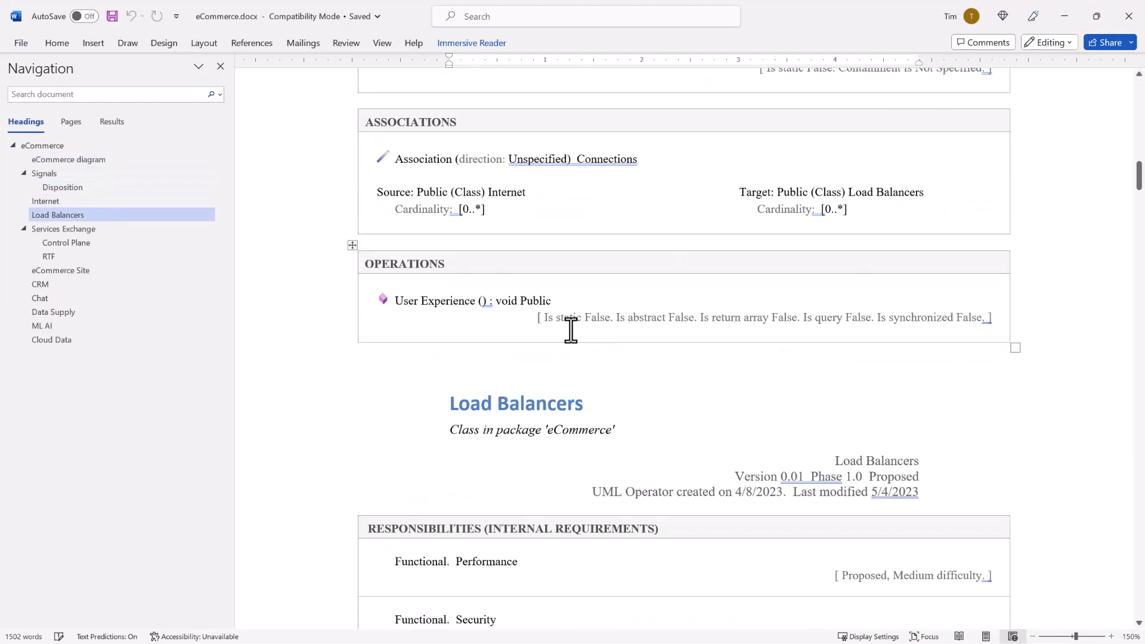
{"action": "scroll", "coordinate": [571, 327], "scroll_direction": "down", "scroll_amount": 5}
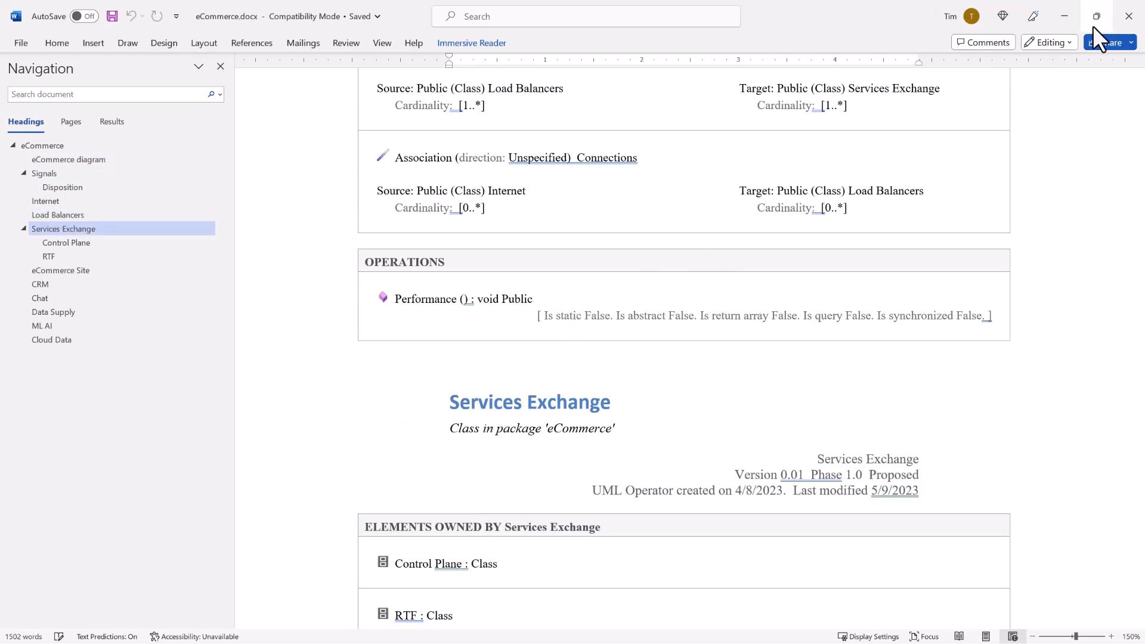
{"action": "left_click", "coordinate": [49, 214]}
{"action": "left_click", "coordinate": [47, 229]}
{"action": "left_click", "coordinate": [48, 243]}
{"action": "left_click", "coordinate": [44, 271]}
{"action": "left_click", "coordinate": [42, 283]}
{"action": "left_click", "coordinate": [40, 298]}
{"action": "left_click", "coordinate": [46, 313]}
{"action": "left_click", "coordinate": [43, 326]}
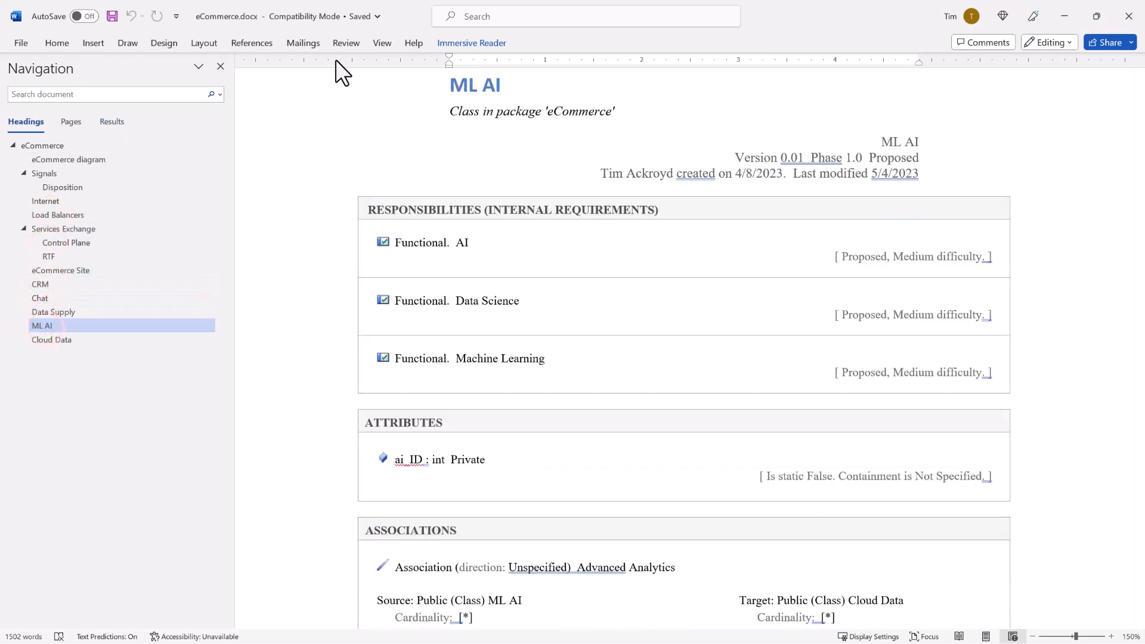
Return to the start of the document and close Word.
{"action": "left_click", "coordinate": [381, 43]}
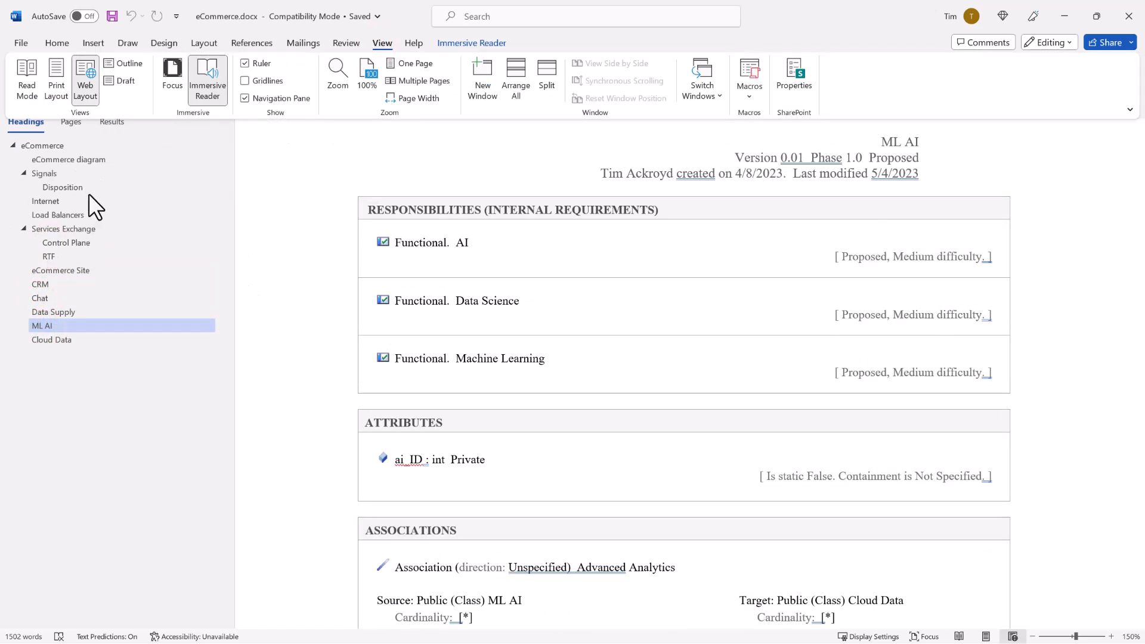
{"action": "left_click", "coordinate": [292, 259]}
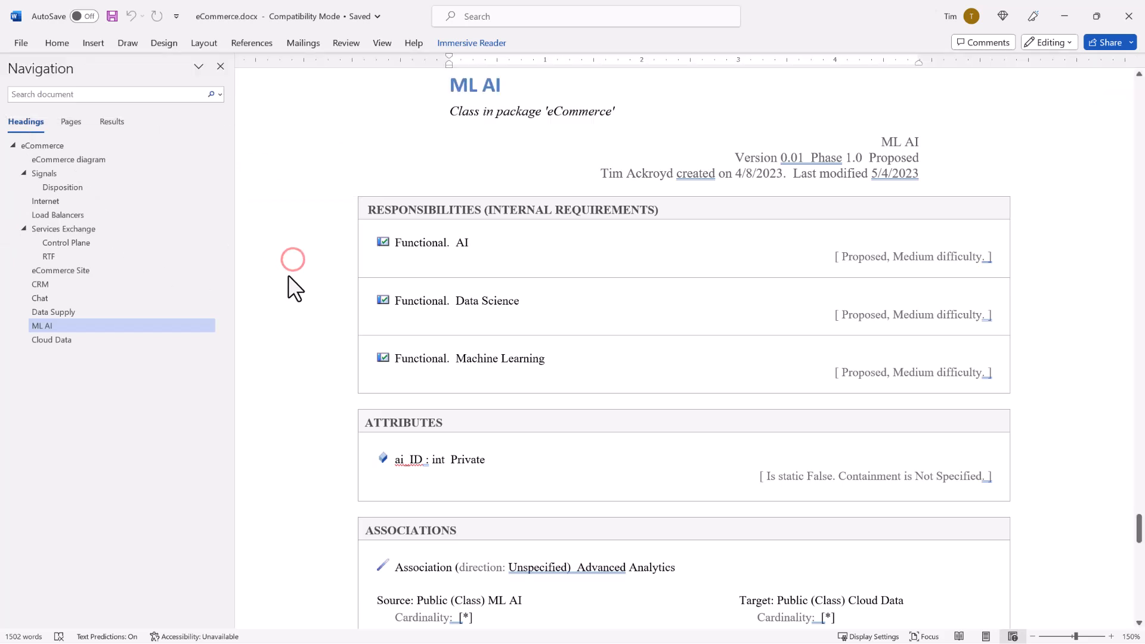
{"action": "key", "text": "ctrl+Home"}
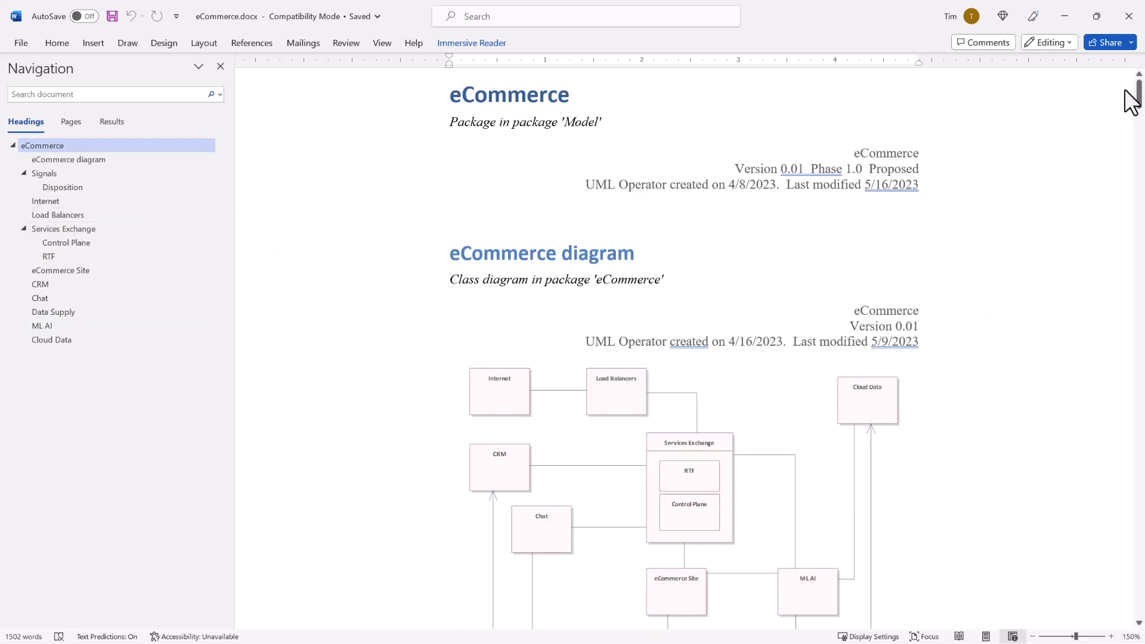
{"action": "left_click", "coordinate": [1128, 16]}
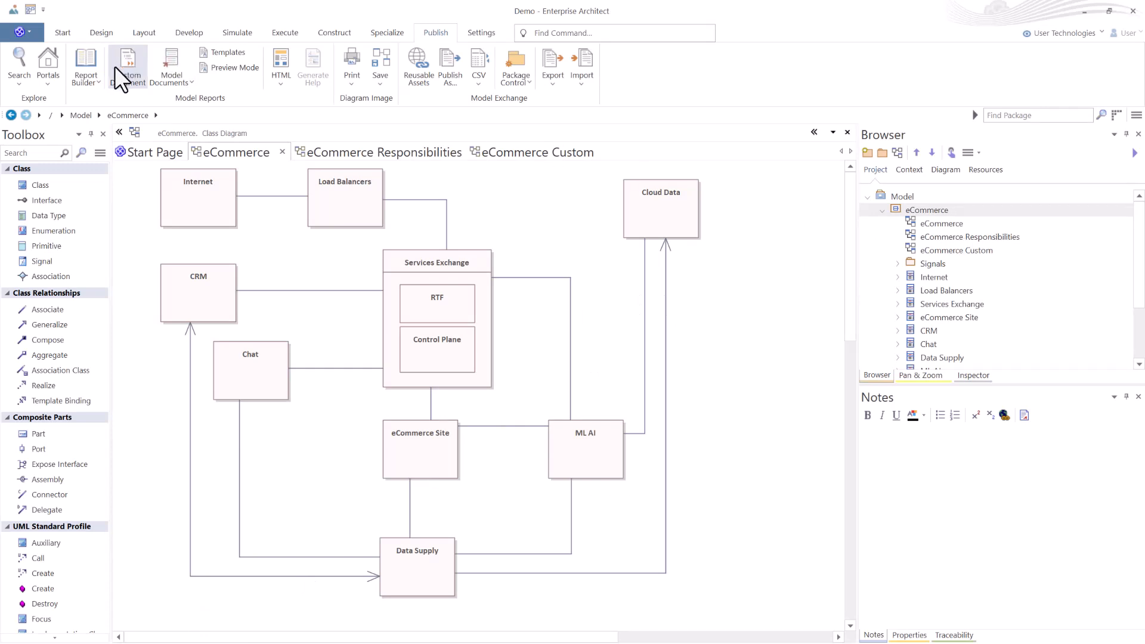
Select Internet, Load Balancers, Services Exchange, RTF and Control Plane, and start generating documentation from the selected objects.
{"action": "left_click", "coordinate": [94, 81]}
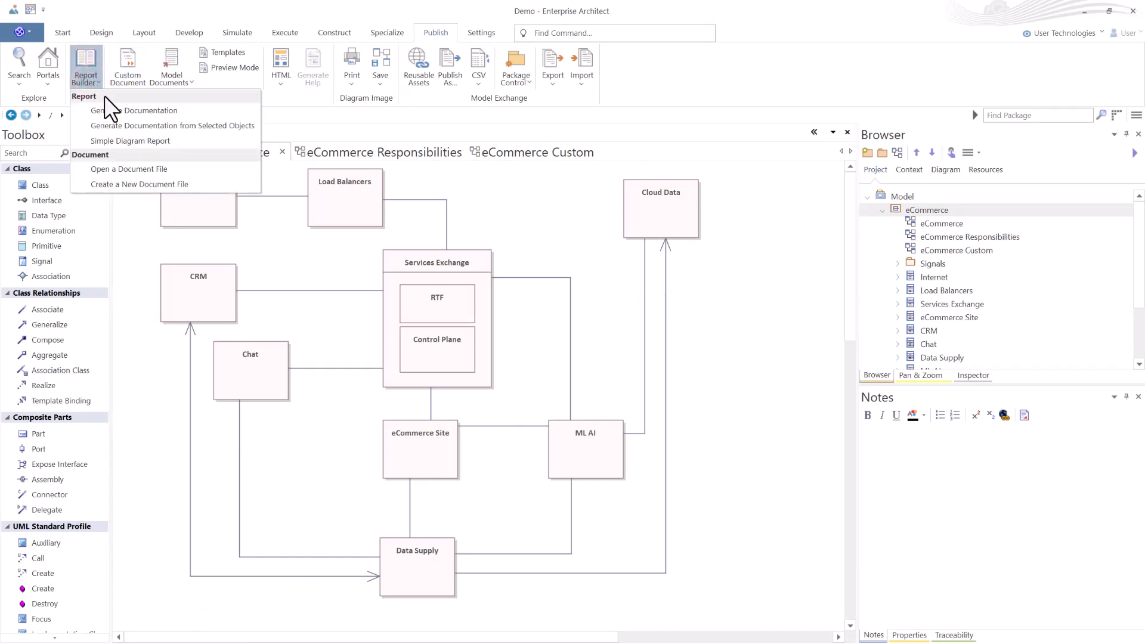
{"action": "left_click", "coordinate": [510, 213]}
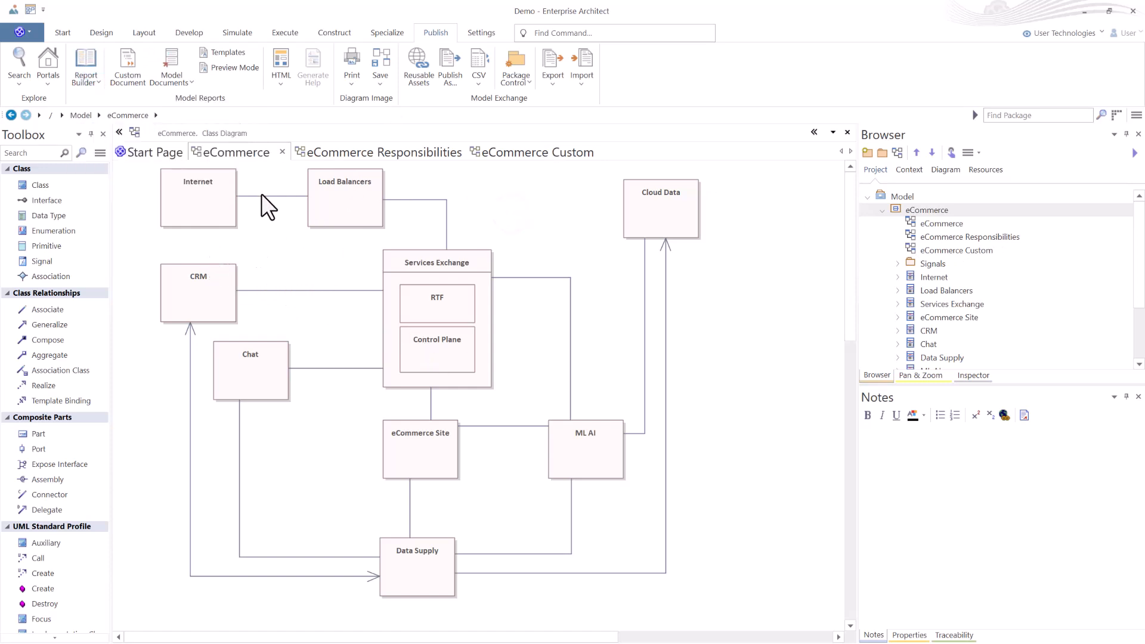
{"action": "left_click_drag", "start_coordinate": [154, 164], "coordinate": [472, 260]}
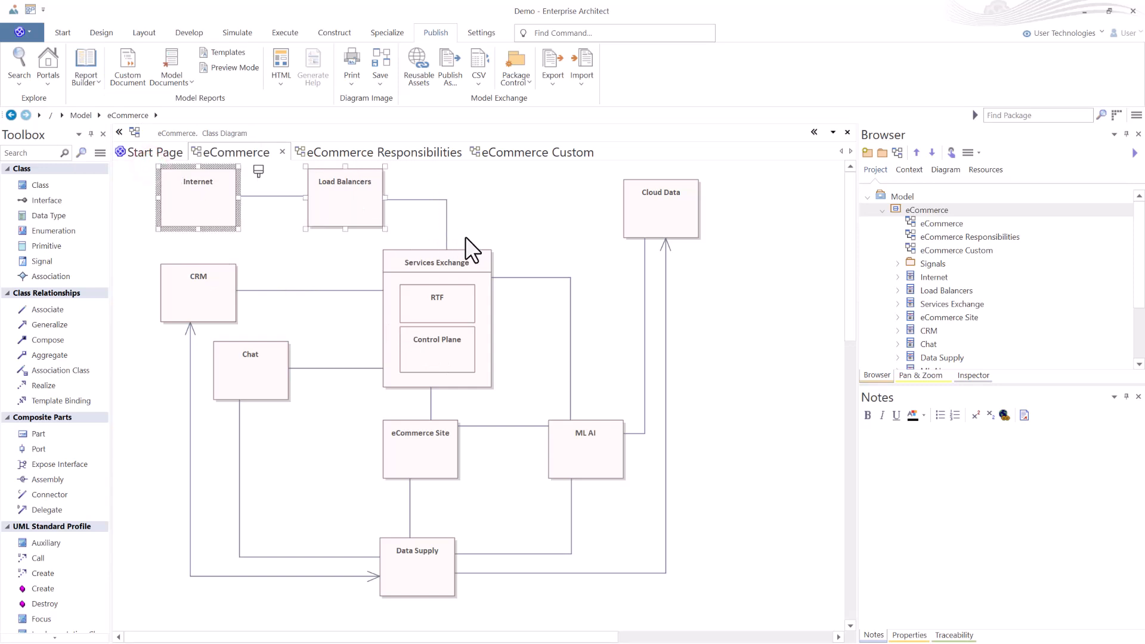
{"action": "left_click", "coordinate": [474, 265], "text": "ctrl"}
{"action": "left_click", "coordinate": [453, 299], "text": "ctrl"}
{"action": "left_click", "coordinate": [451, 349], "text": "ctrl"}
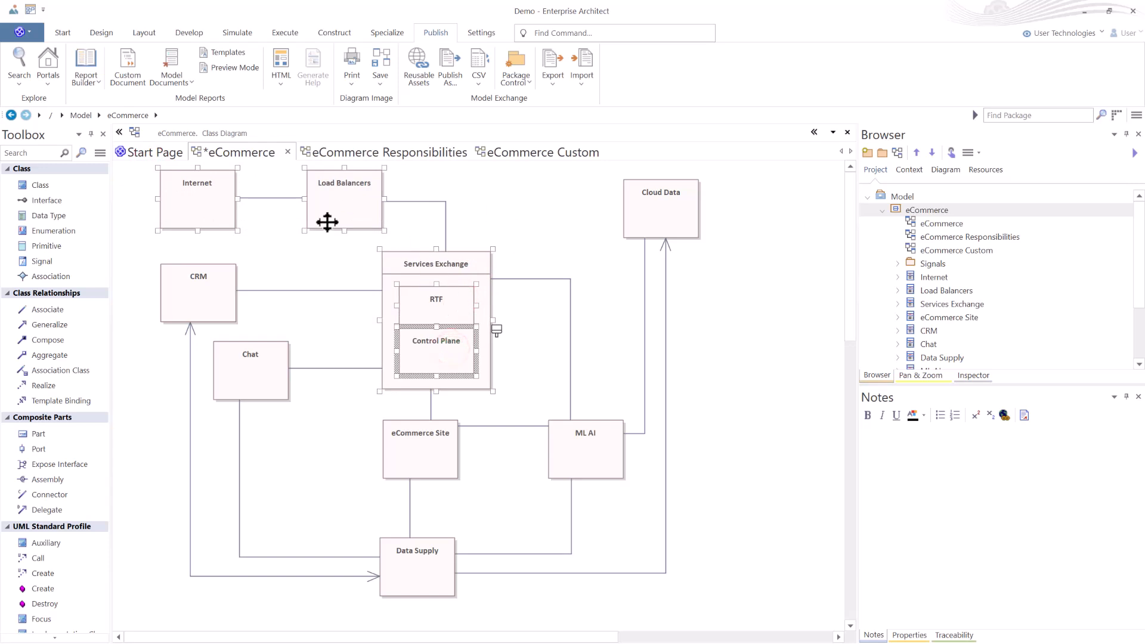
{"action": "left_click", "coordinate": [93, 82]}
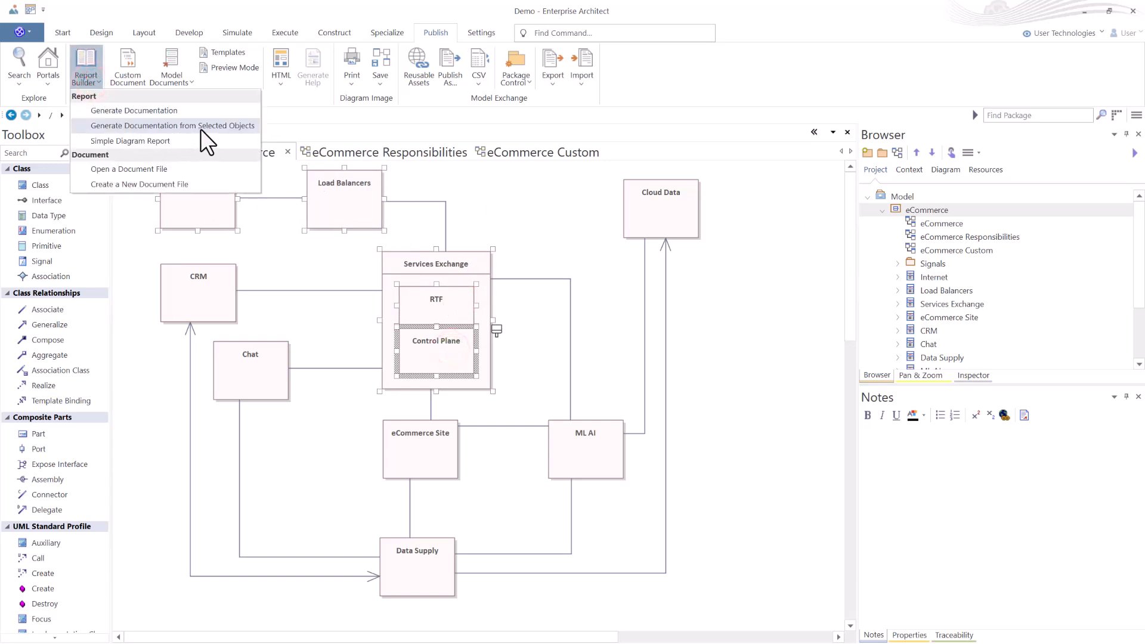
{"action": "left_click", "coordinate": [222, 127]}
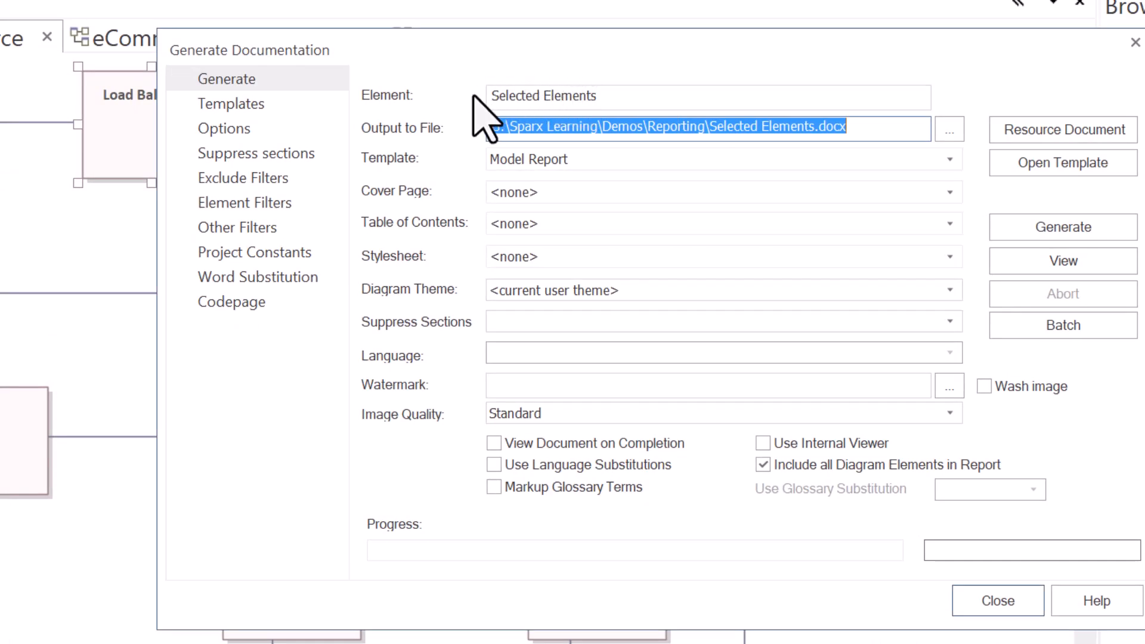
Choose Selected Elements.docx in the Reporting folder as the output file, replacing the existing file.
{"action": "left_click", "coordinate": [525, 95]}
{"action": "left_click_drag", "start_coordinate": [608, 97], "coordinate": [459, 107]}
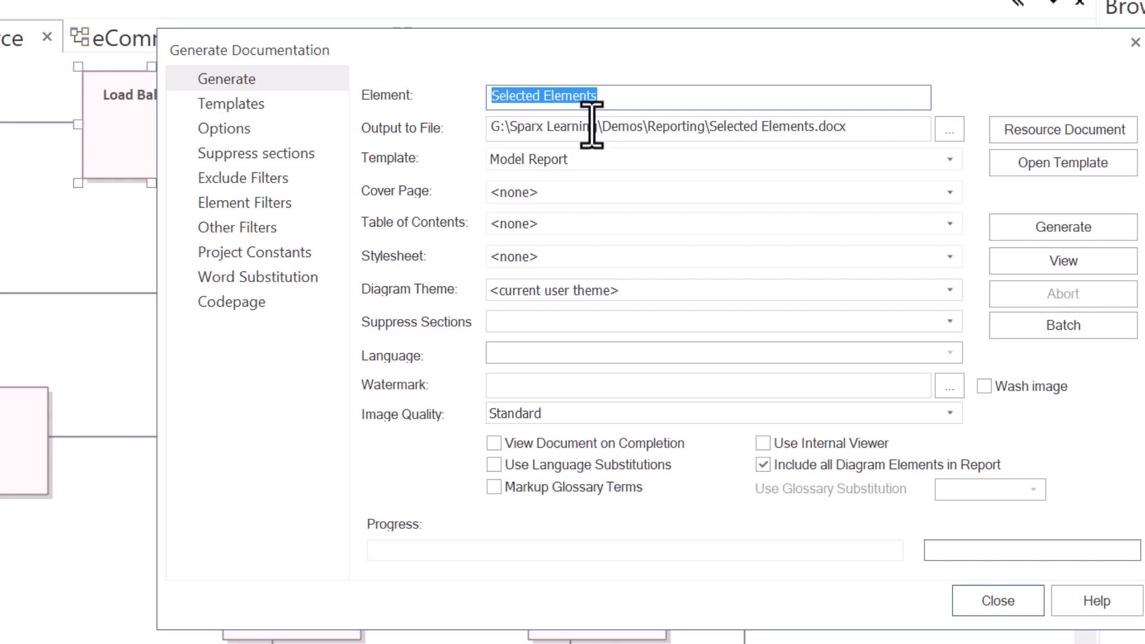
{"action": "left_click", "coordinate": [666, 130]}
{"action": "left_click_drag", "start_coordinate": [709, 127], "coordinate": [835, 113]}
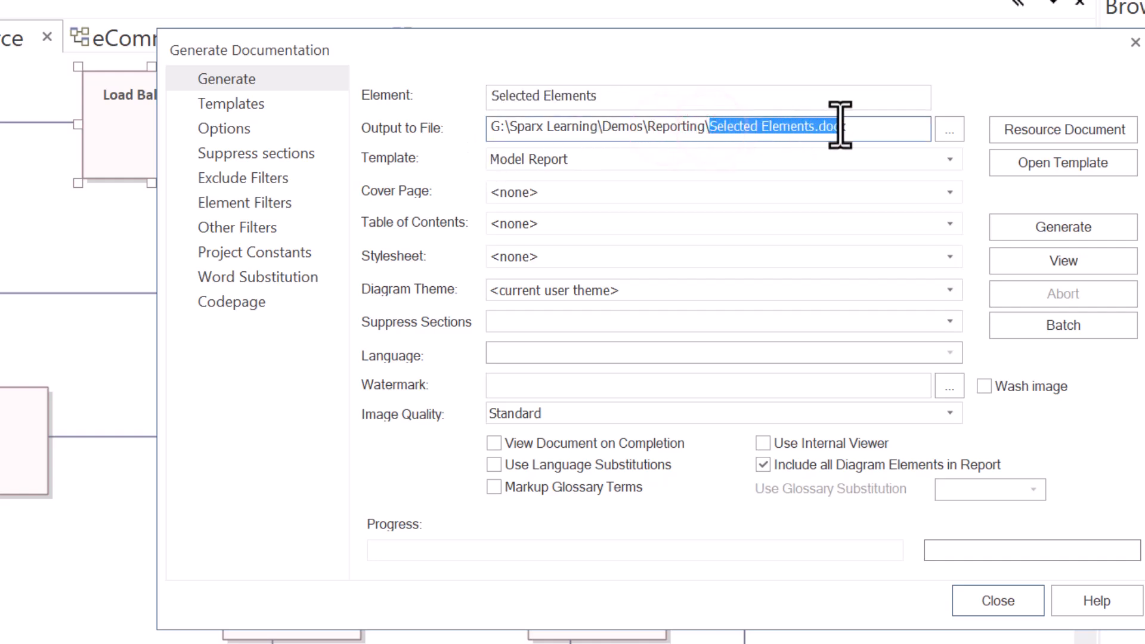
{"action": "left_click", "coordinate": [572, 92]}
{"action": "left_click_drag", "start_coordinate": [609, 91], "coordinate": [477, 110]}
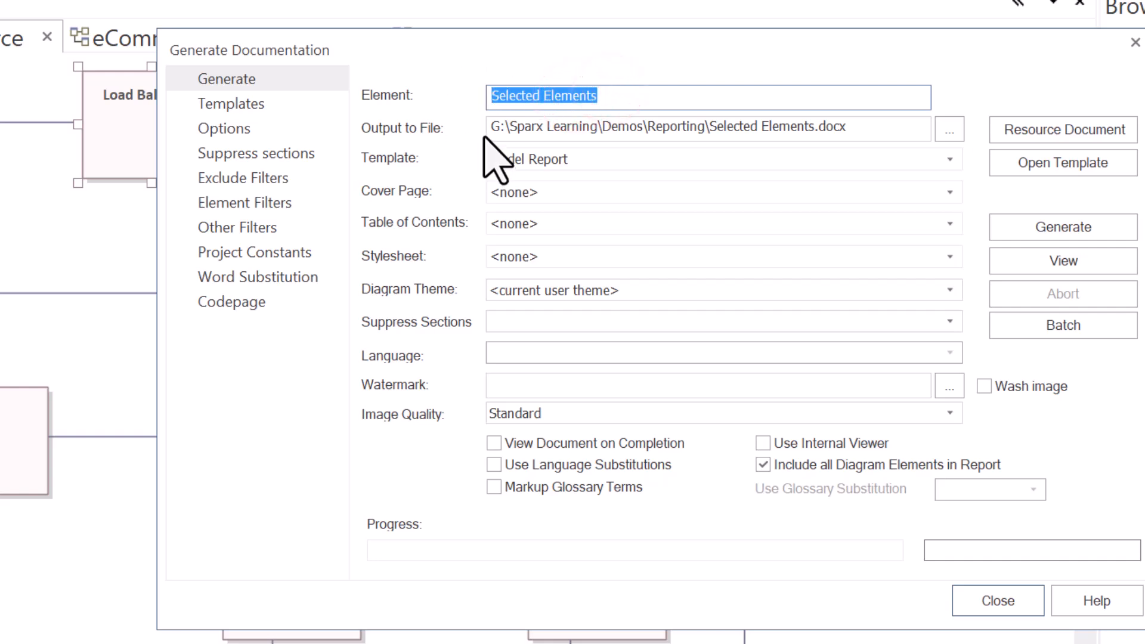
{"action": "left_click", "coordinate": [949, 129]}
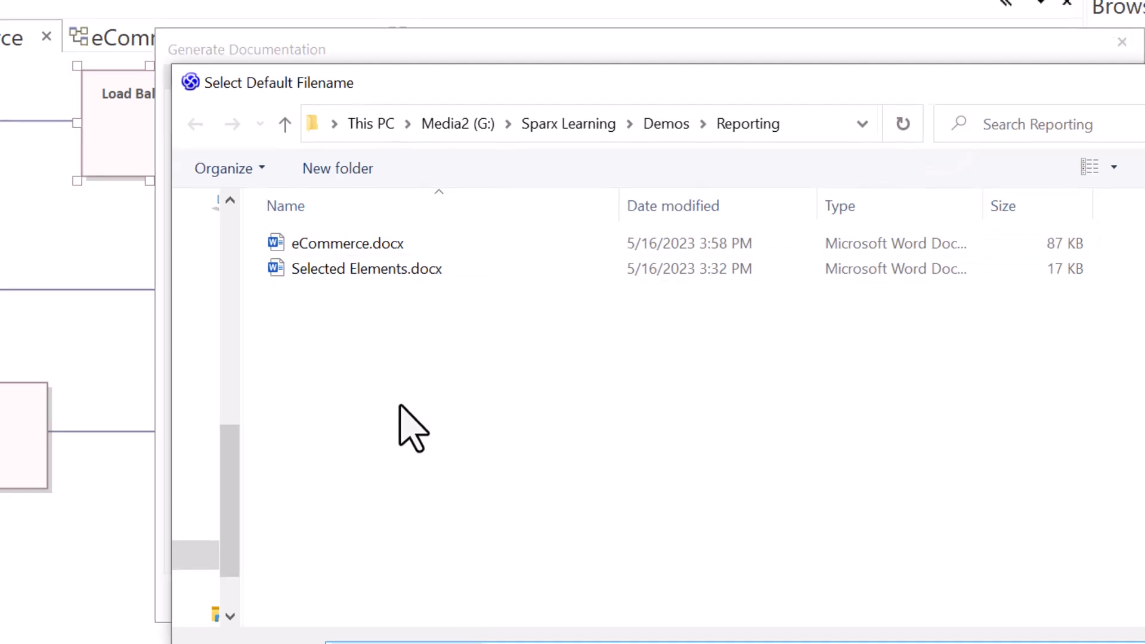
{"action": "left_click_drag", "start_coordinate": [655, 77], "coordinate": [1082, 219]}
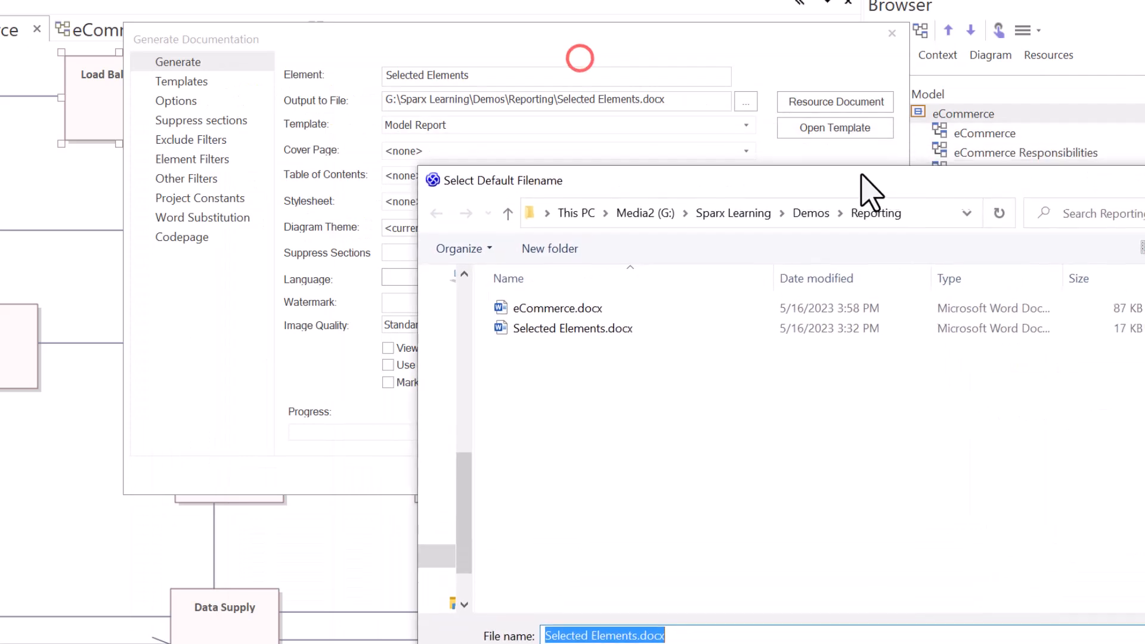
{"action": "left_click_drag", "start_coordinate": [862, 175], "coordinate": [569, 8]}
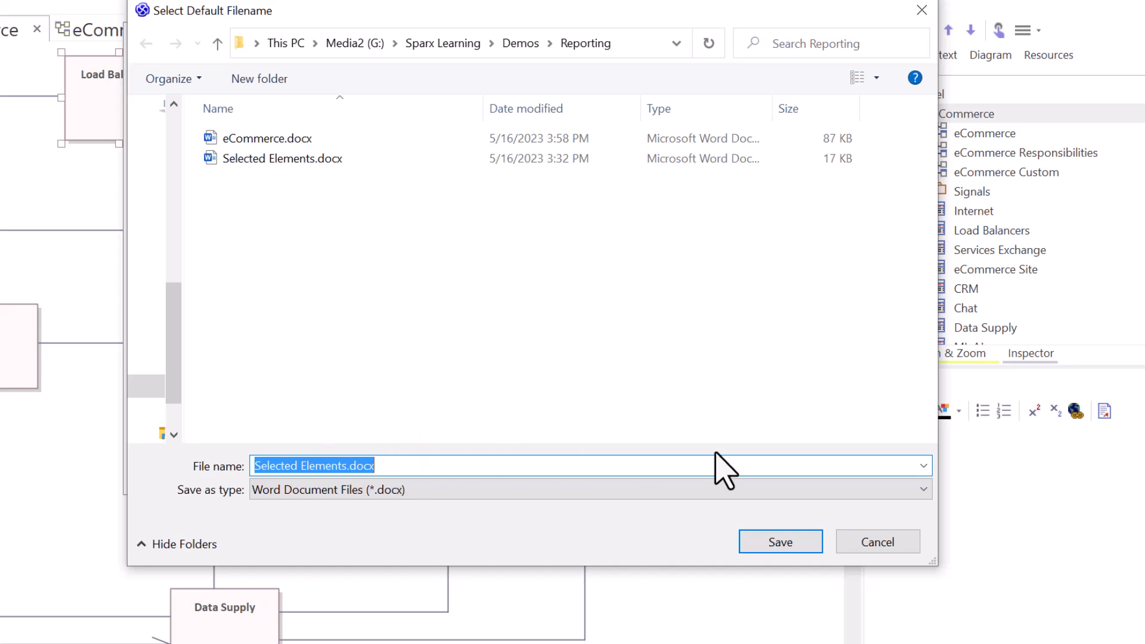
{"action": "left_click", "coordinate": [778, 540]}
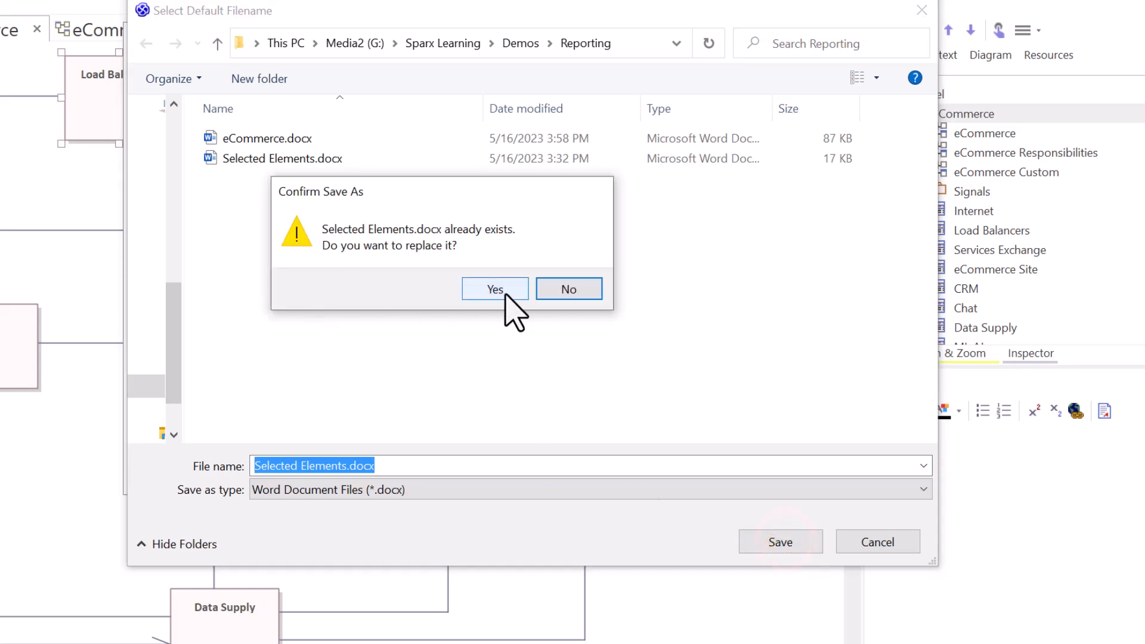
{"action": "left_click", "coordinate": [509, 297]}
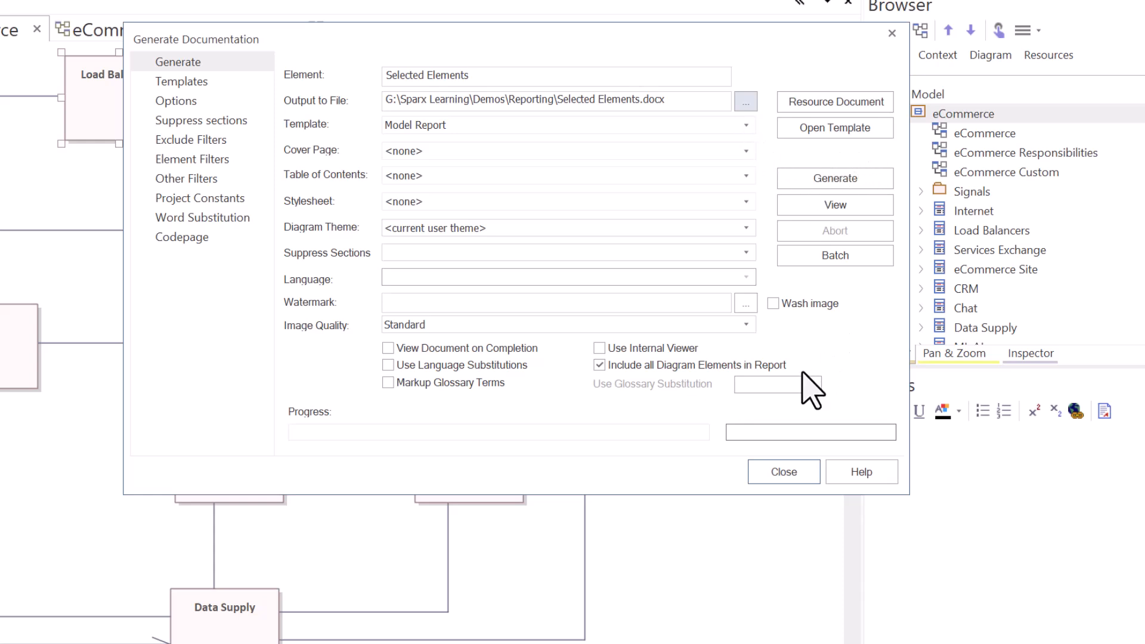
Generate the Selected Elements document, open it for viewing and close the Generate Documentation dialog.
{"action": "left_click", "coordinate": [847, 178]}
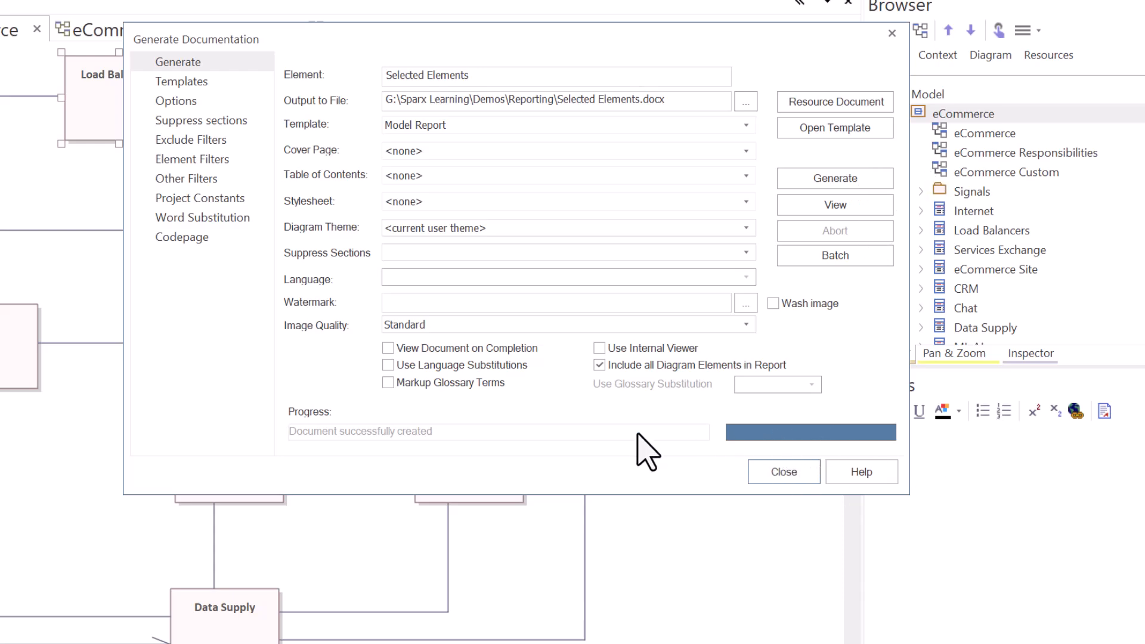
{"action": "left_click", "coordinate": [829, 204]}
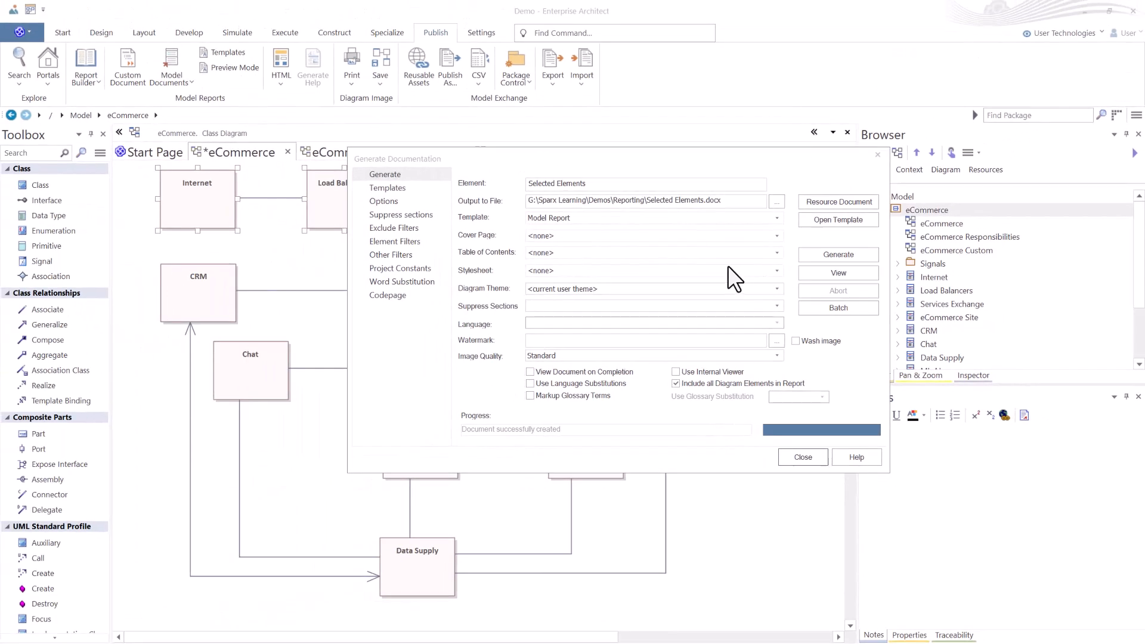
{"action": "left_click", "coordinate": [802, 457]}
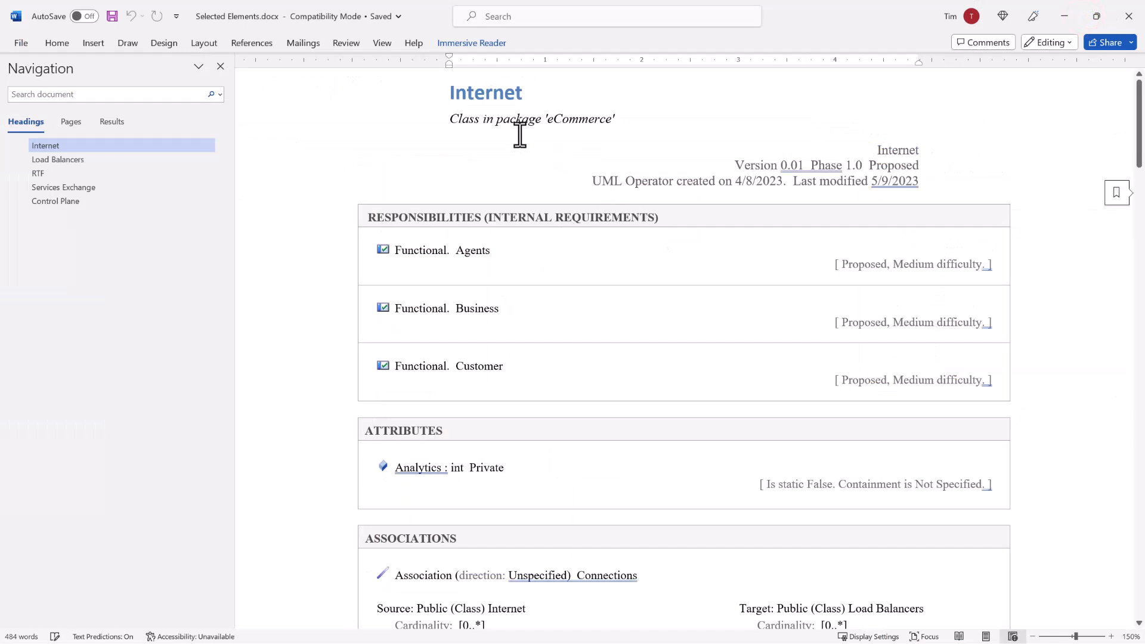
Jump between the element headings of the generated document to check its contents and close Word.
{"action": "left_click", "coordinate": [51, 159]}
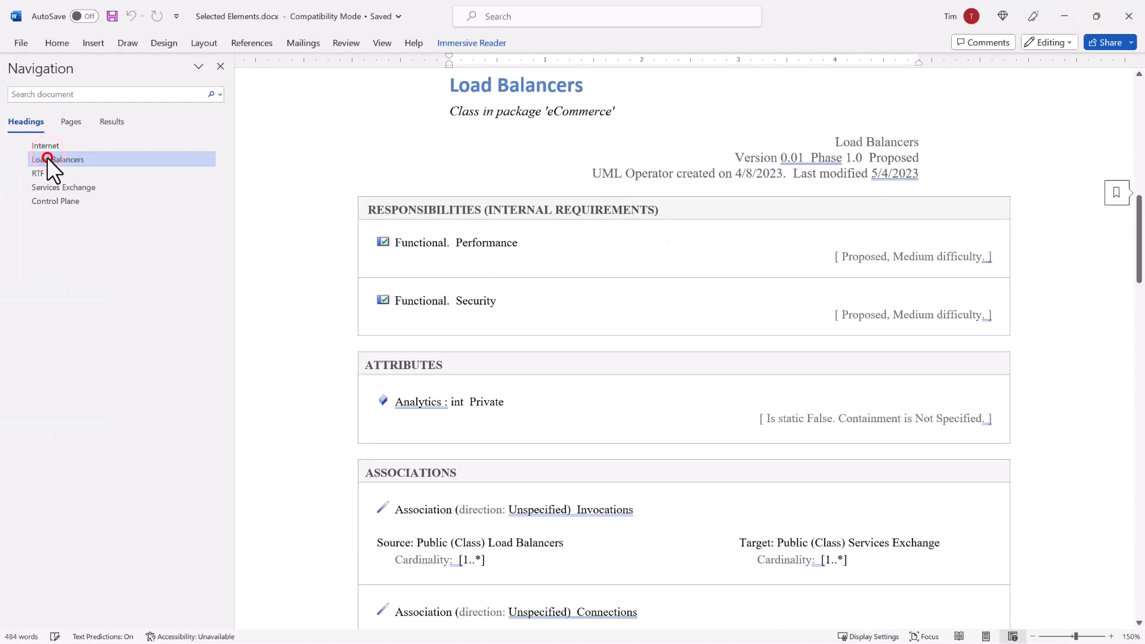
{"action": "left_click", "coordinate": [41, 173]}
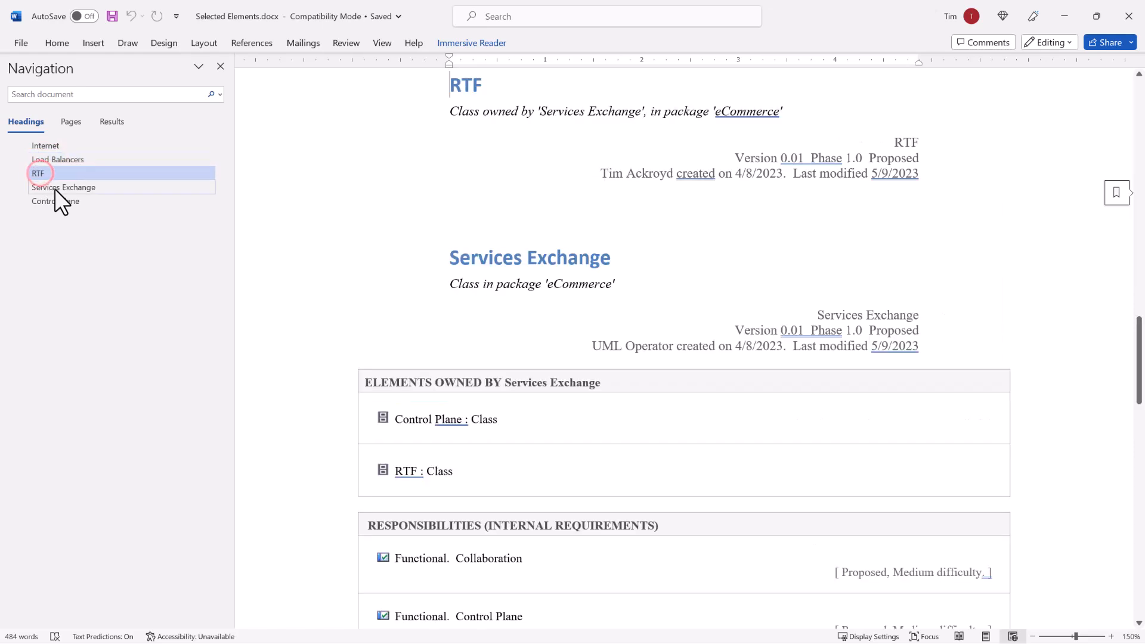
{"action": "left_click", "coordinate": [57, 189]}
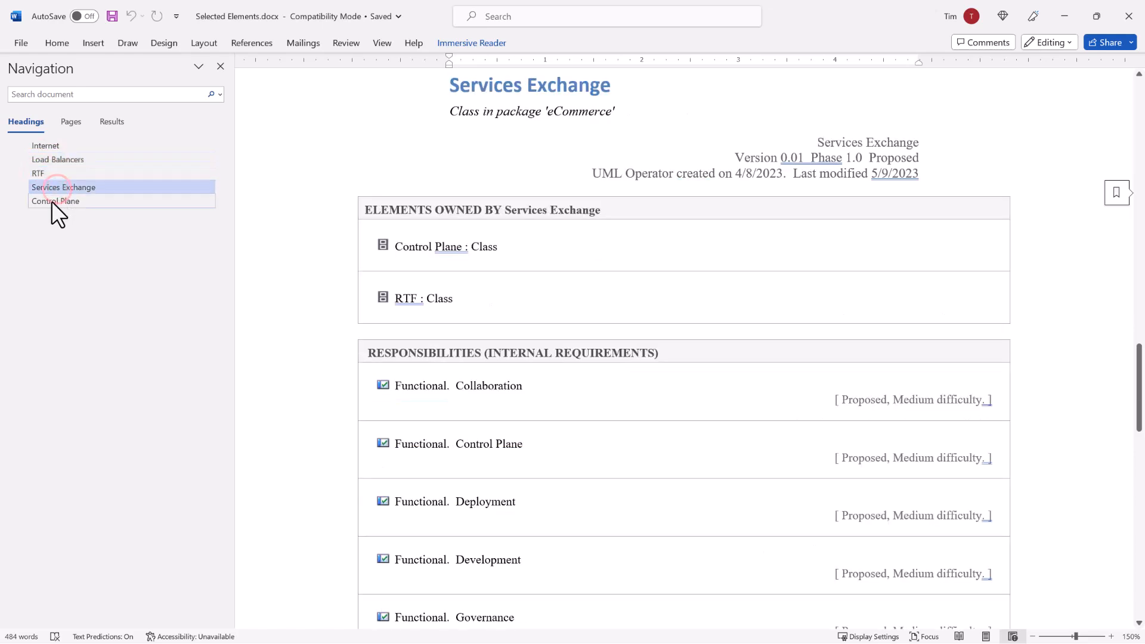
{"action": "left_click", "coordinate": [51, 202]}
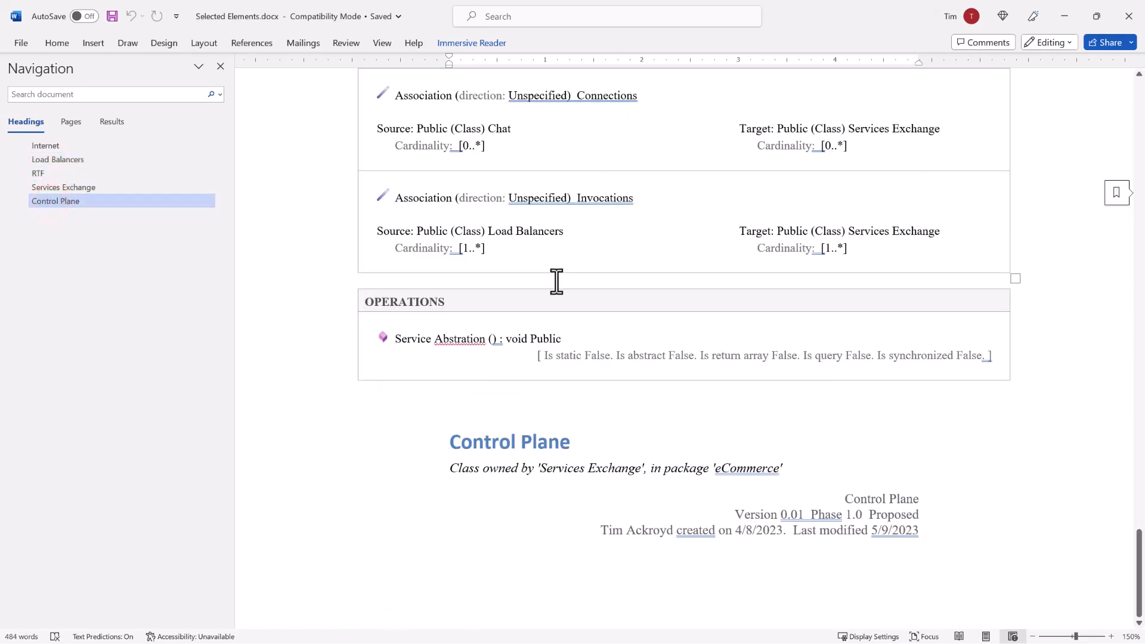
{"action": "scroll", "coordinate": [556, 281], "scroll_direction": "up", "scroll_amount": 12}
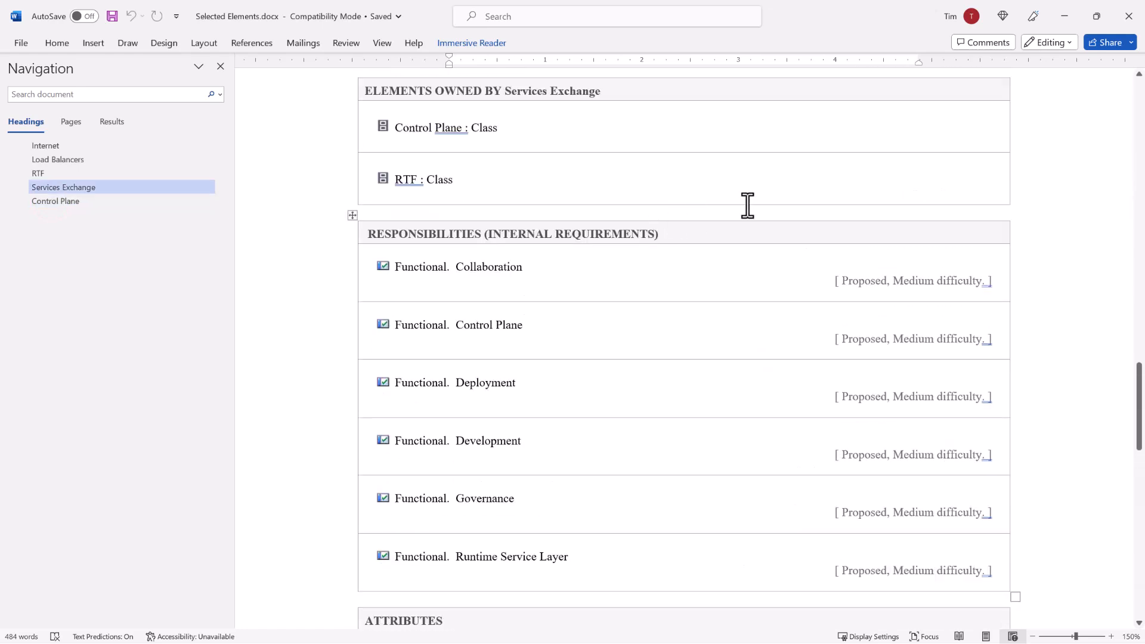
{"action": "scroll", "coordinate": [1020, 131], "scroll_direction": "up", "scroll_amount": 3}
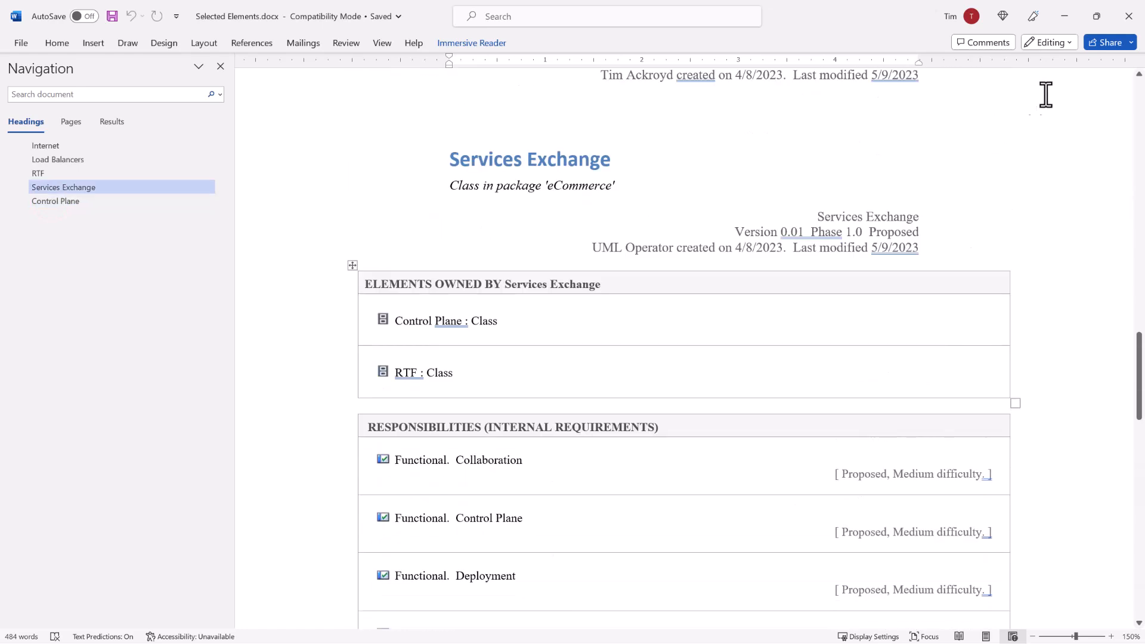
{"action": "left_click", "coordinate": [1124, 24]}
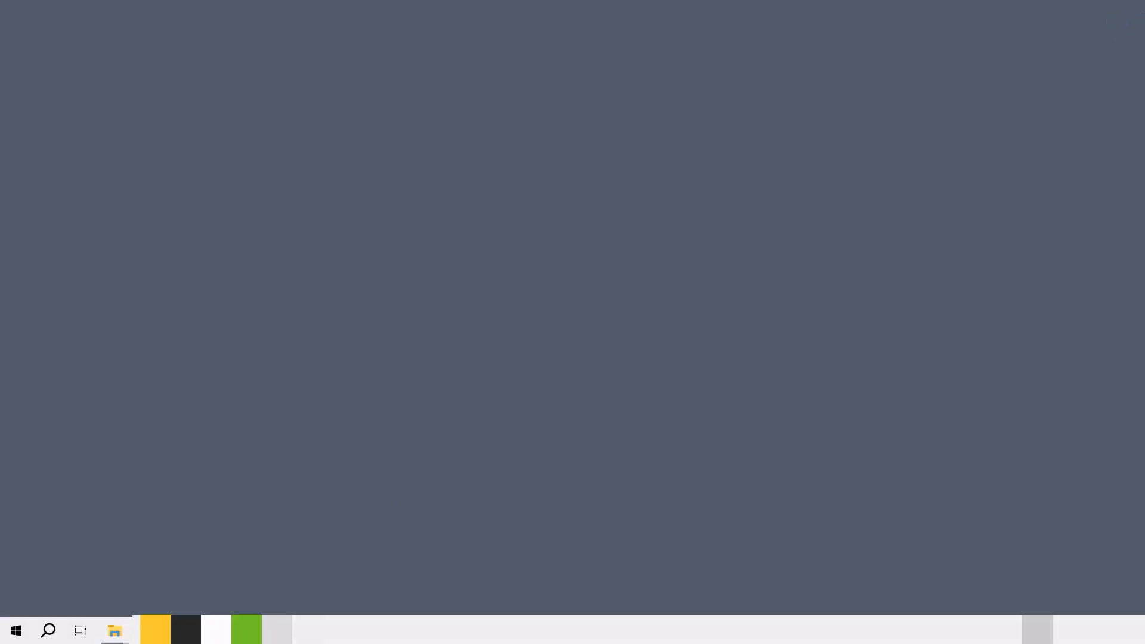
Return to Enterprise Architect and start a Simple Diagram Report for the eCommerce diagram using the Diagram Report template.
{"action": "left_click", "coordinate": [209, 628]}
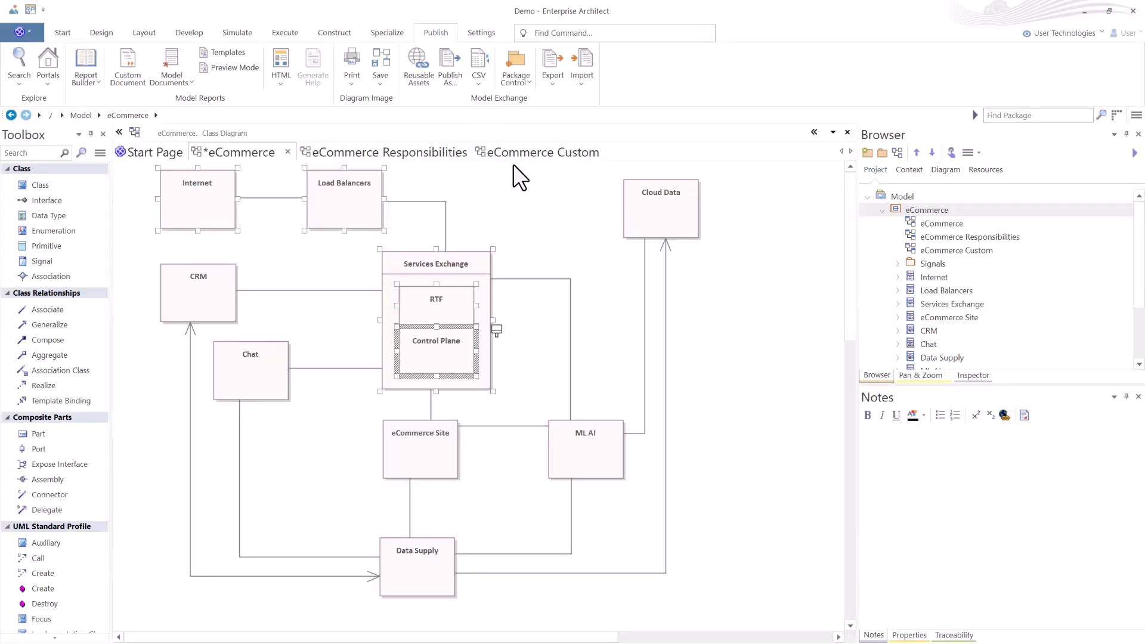
{"action": "left_click", "coordinate": [529, 218]}
{"action": "left_click", "coordinate": [88, 74]}
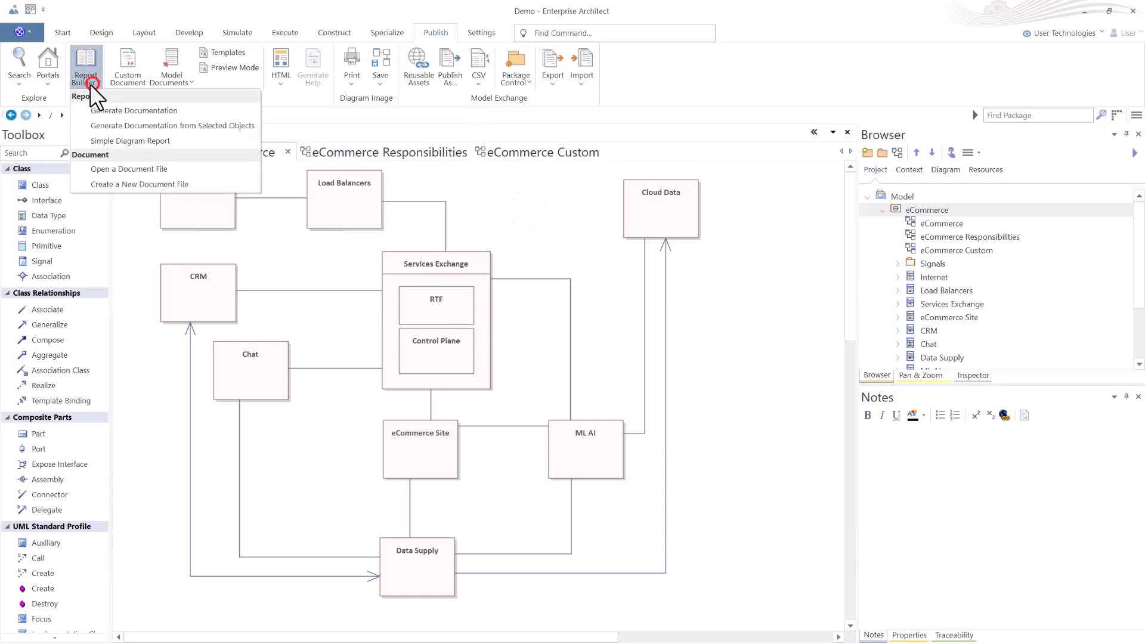
{"action": "left_click", "coordinate": [133, 142]}
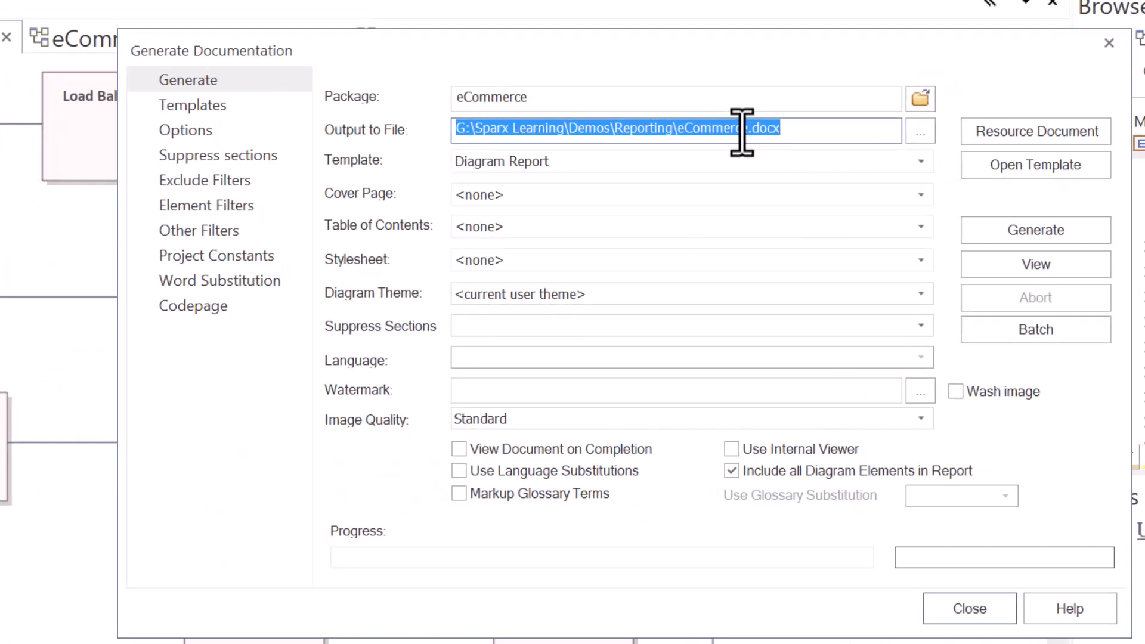
{"action": "left_click", "coordinate": [501, 161]}
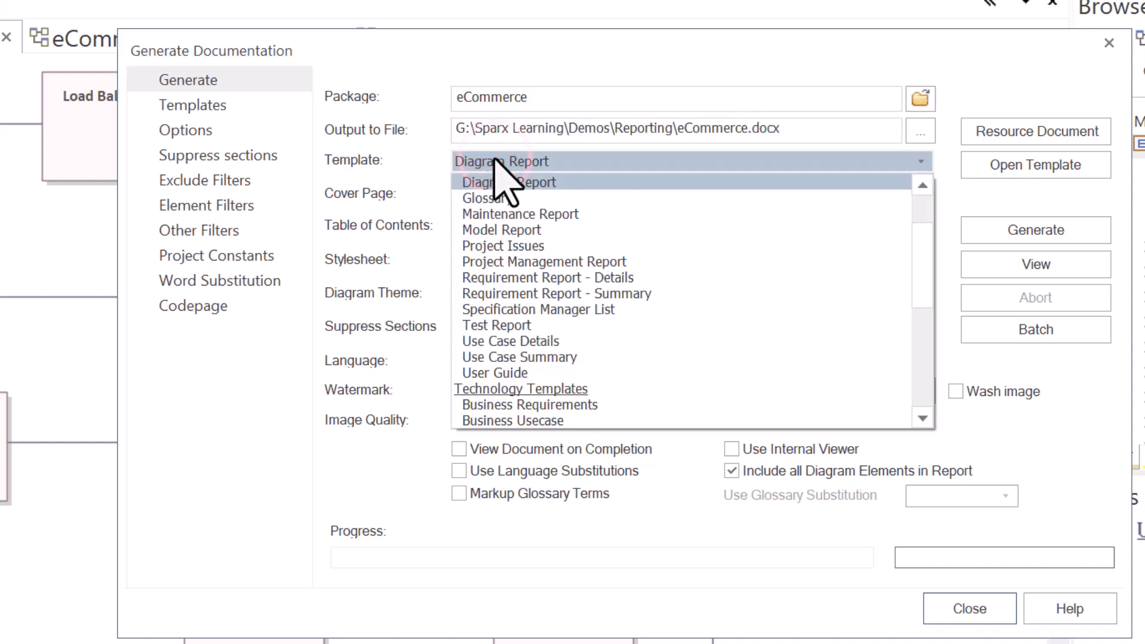
{"action": "left_click", "coordinate": [532, 159]}
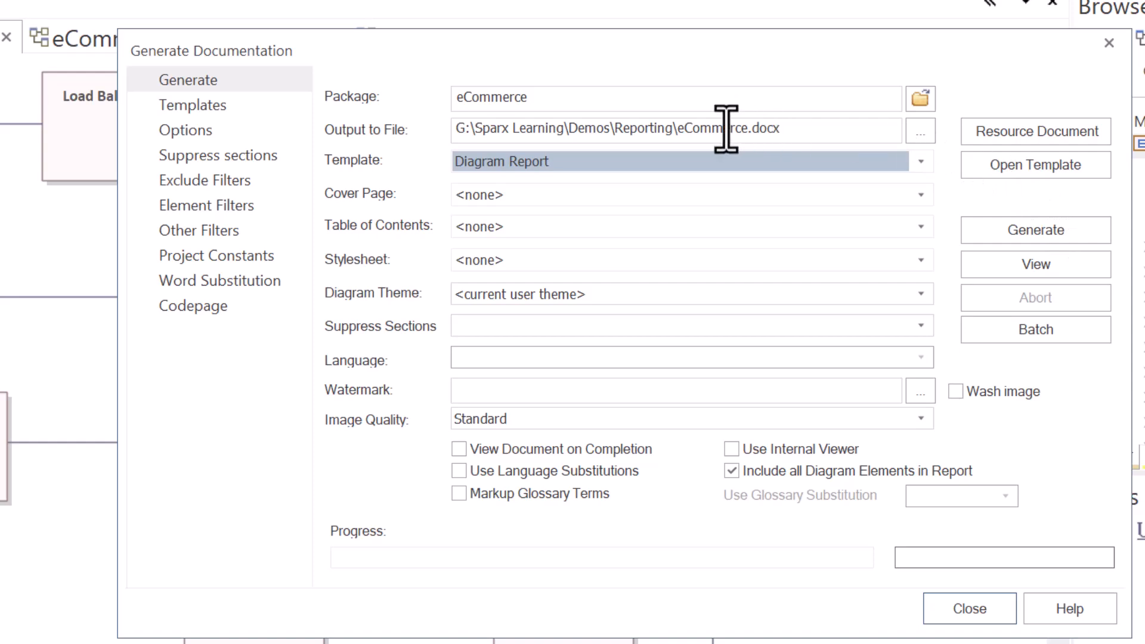
Set the output file to eCommerce Diagram Report.docx in the Reporting folder.
{"action": "left_click", "coordinate": [921, 133]}
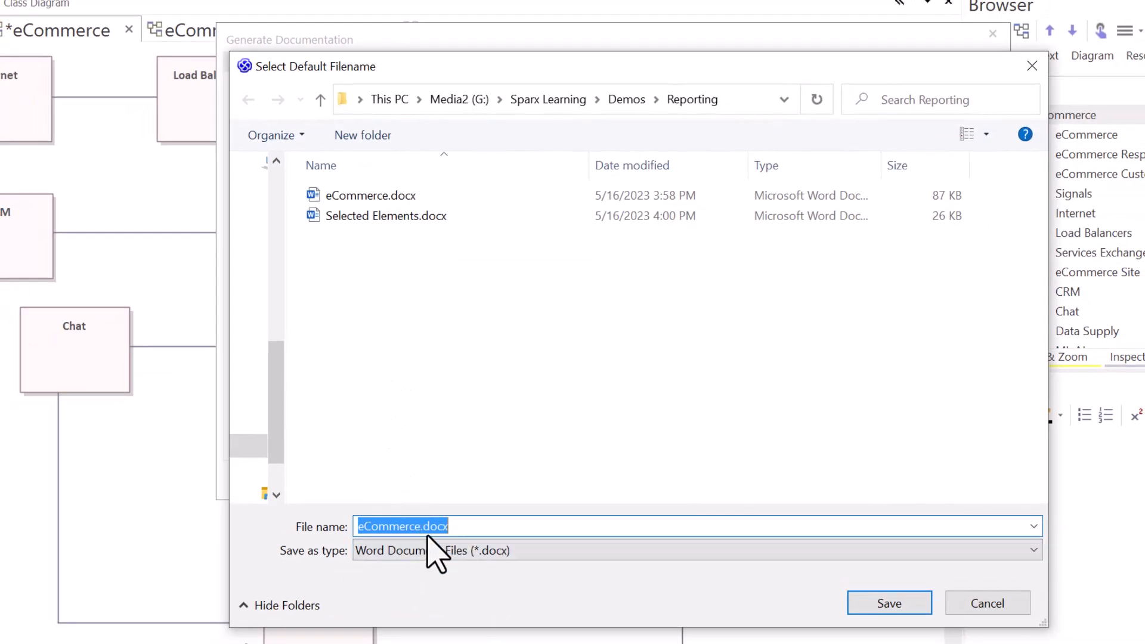
{"action": "left_click", "coordinate": [423, 526]}
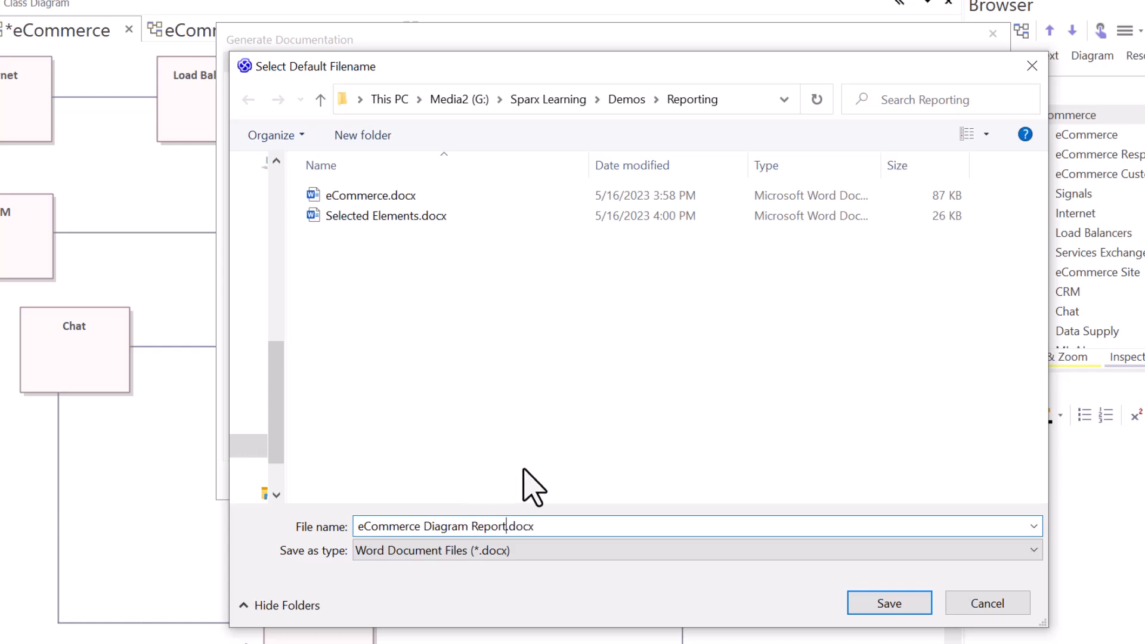
{"action": "left_click", "coordinate": [902, 608]}
Generate the diagram report, open it for viewing and close the dialog.
{"action": "left_click", "coordinate": [960, 178]}
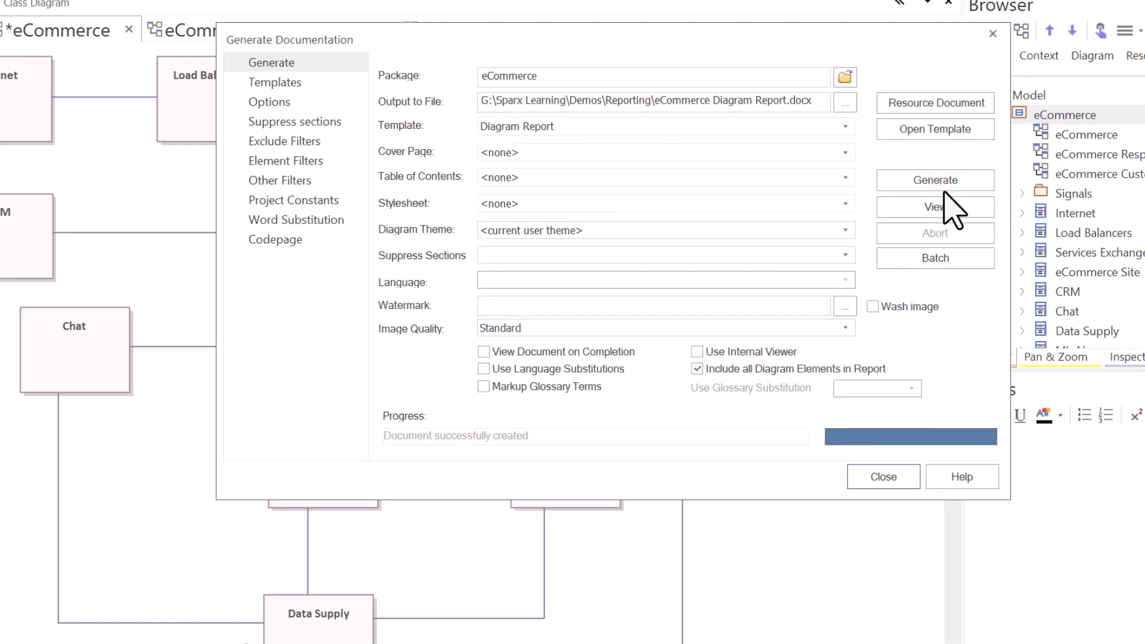
{"action": "left_click", "coordinate": [945, 206]}
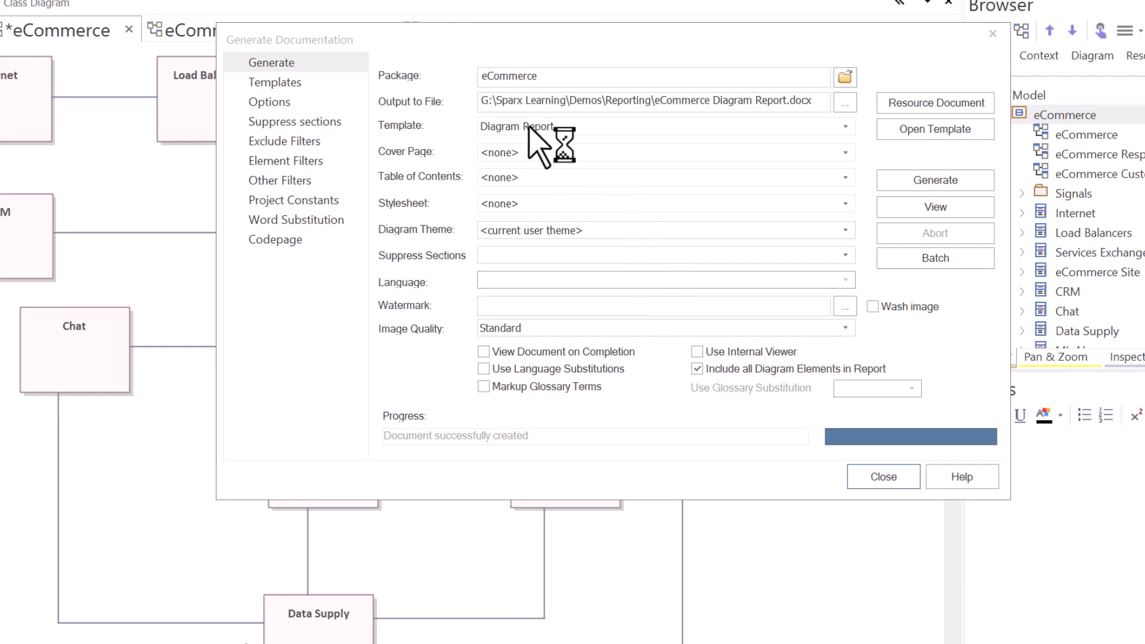
{"action": "left_click", "coordinate": [883, 477]}
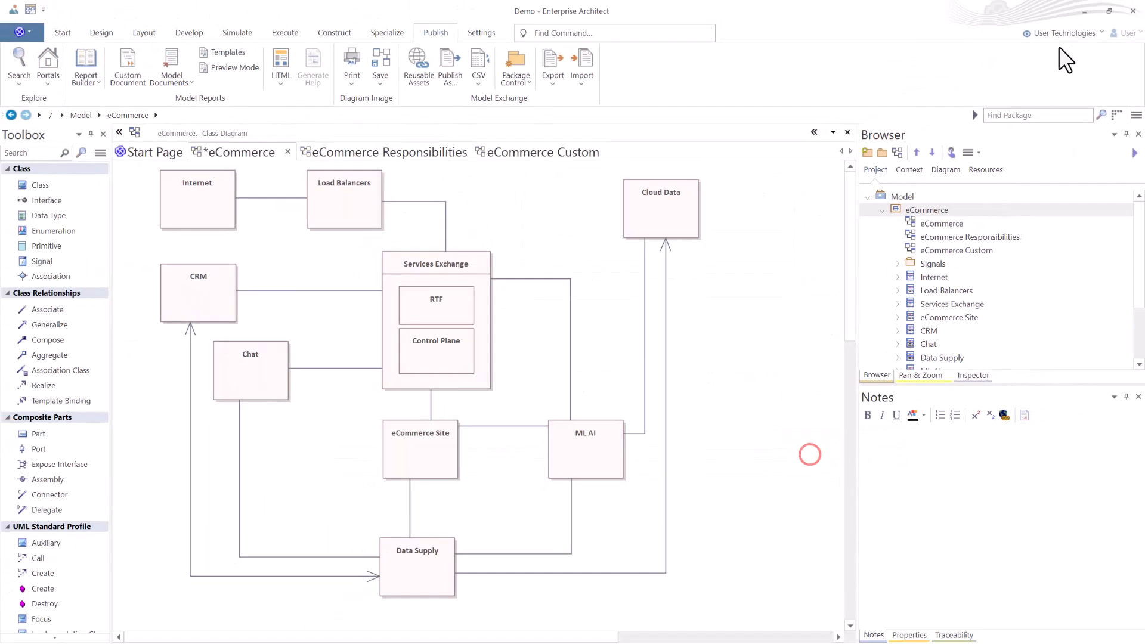
{"action": "left_click", "coordinate": [1084, 11]}
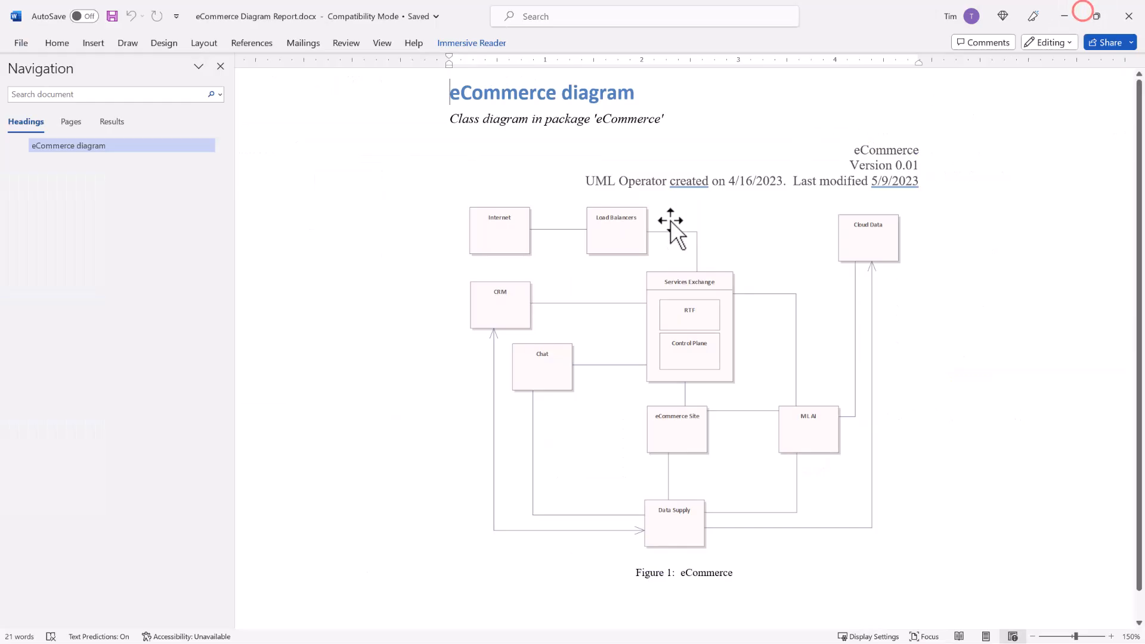
Scroll through the generated diagram report and close Word.
{"action": "scroll", "coordinate": [634, 287], "scroll_direction": "down", "scroll_amount": 1}
{"action": "scroll", "coordinate": [655, 291], "scroll_direction": "up", "scroll_amount": 1}
{"action": "scroll", "coordinate": [652, 298], "scroll_direction": "down", "scroll_amount": 1}
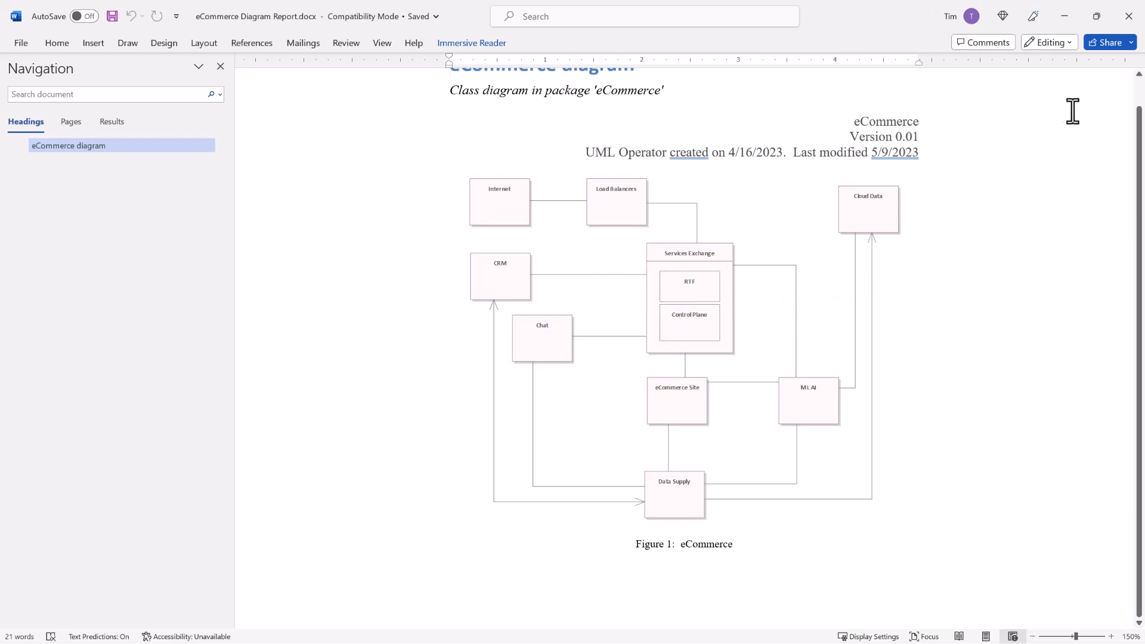
{"action": "left_click", "coordinate": [1128, 16]}
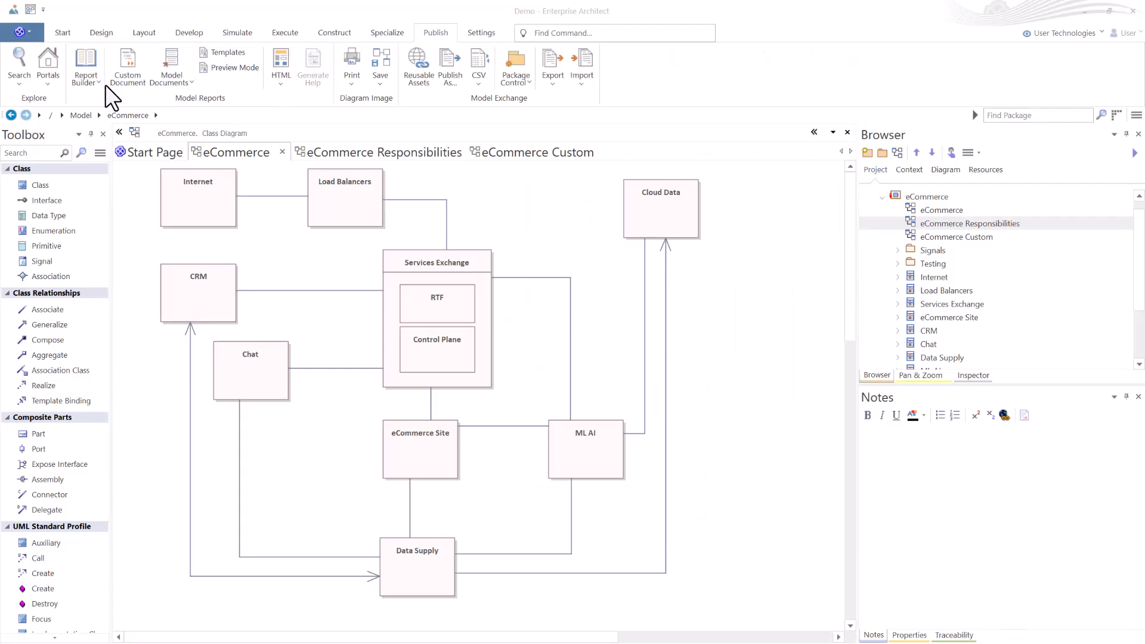
Generate documentation for the eCommerce package with Use Internal Viewer enabled and view it inside Enterprise Architect.
{"action": "left_click", "coordinate": [92, 83]}
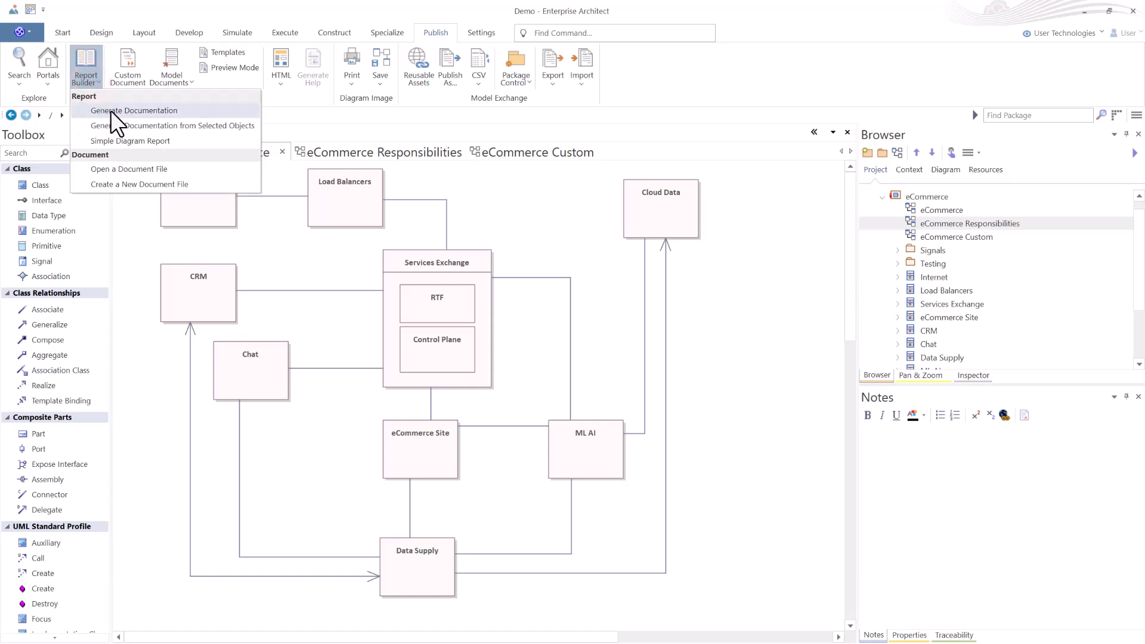
{"action": "left_click", "coordinate": [147, 110]}
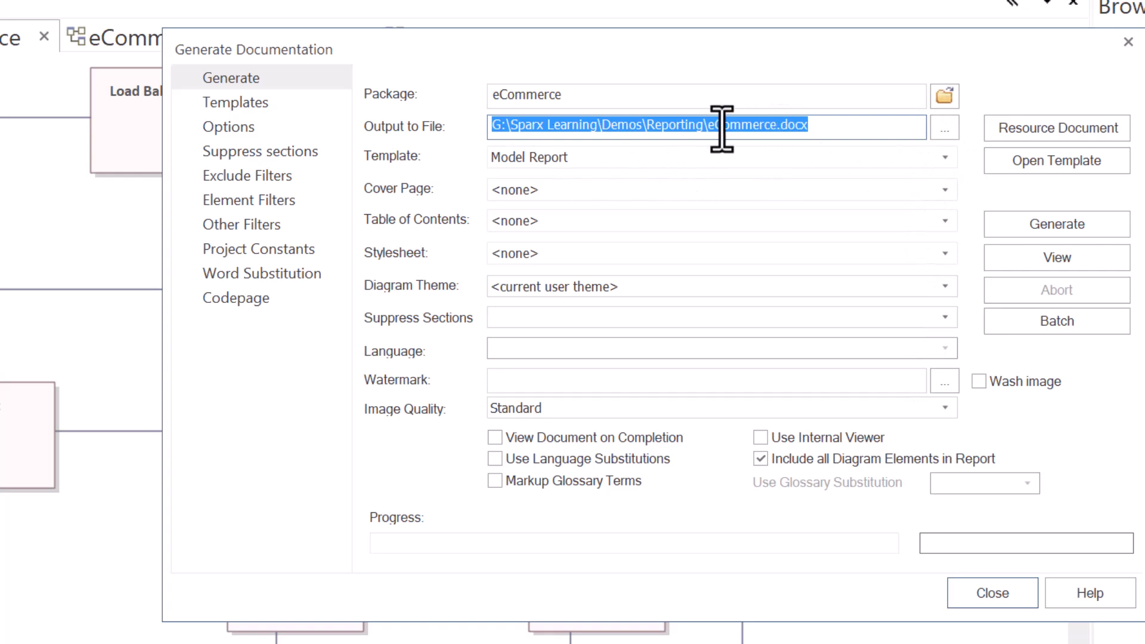
{"action": "left_click", "coordinate": [760, 438]}
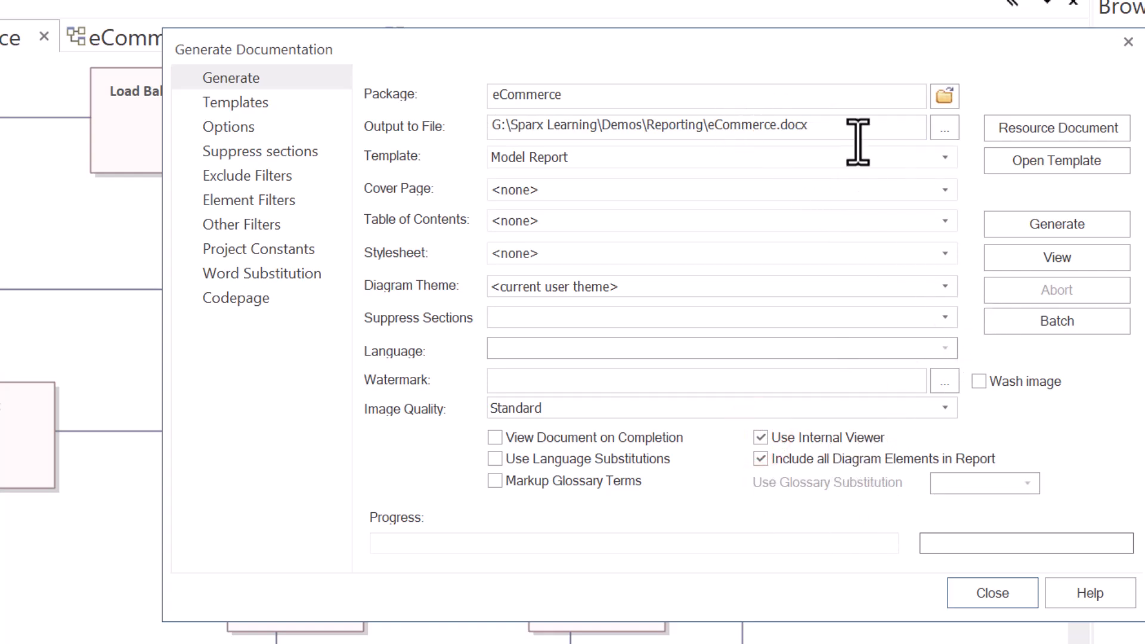
{"action": "left_click", "coordinate": [1050, 226]}
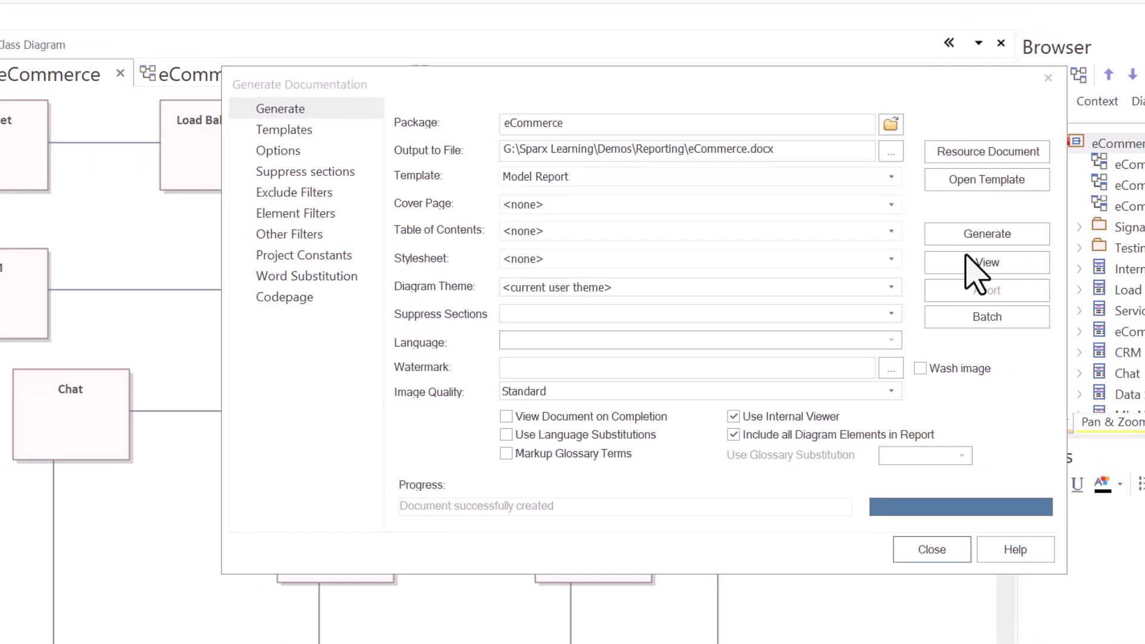
{"action": "left_click", "coordinate": [977, 264]}
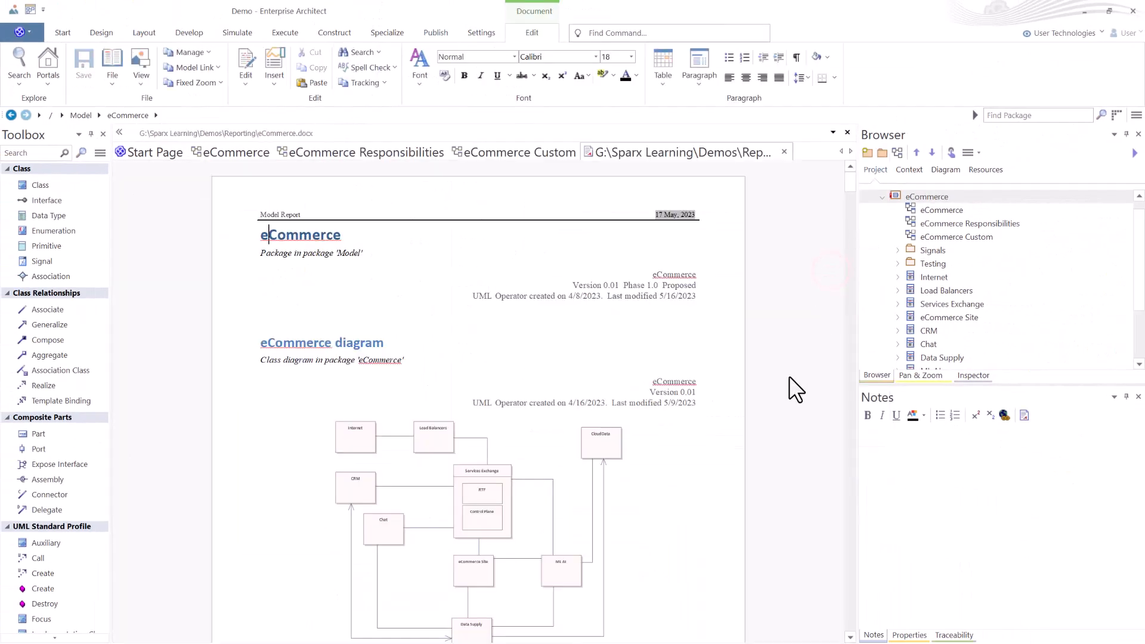
Scroll through the generated document in the internal viewer.
{"action": "scroll", "coordinate": [508, 322], "scroll_direction": "down", "scroll_amount": 4}
{"action": "scroll", "coordinate": [510, 325], "scroll_direction": "up", "scroll_amount": 4}
{"action": "scroll", "coordinate": [509, 325], "scroll_direction": "down", "scroll_amount": 9}
{"action": "scroll", "coordinate": [512, 326], "scroll_direction": "down", "scroll_amount": 3}
{"action": "scroll", "coordinate": [508, 316], "scroll_direction": "up", "scroll_amount": 8}
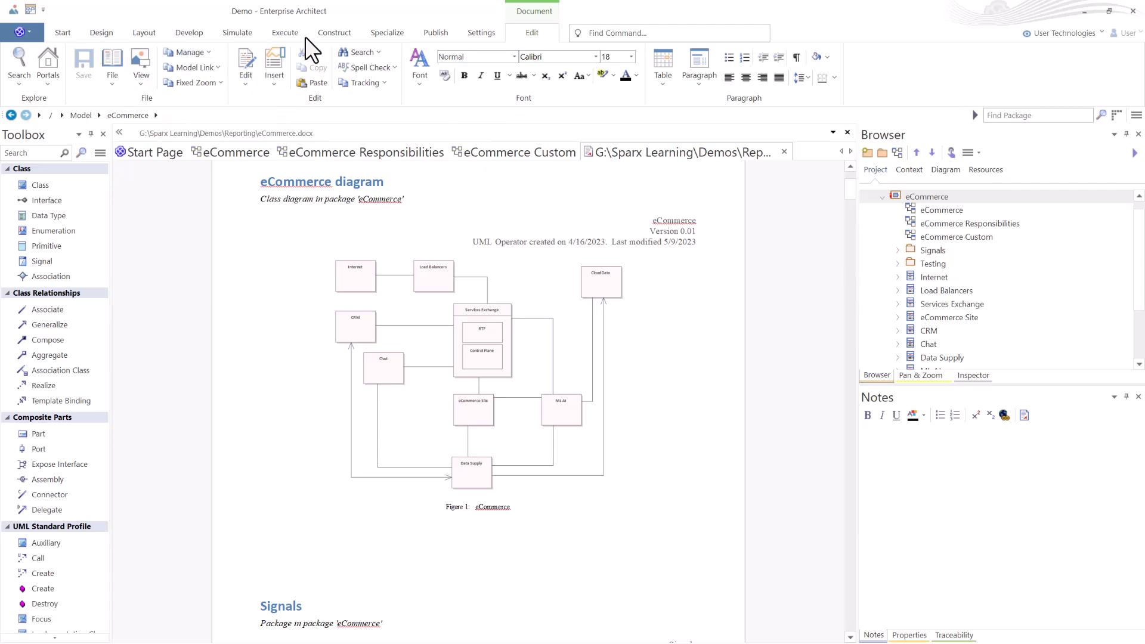
Reopen Generate Documentation, turn off Use Internal Viewer and close the dialog.
{"action": "left_click", "coordinate": [435, 33]}
{"action": "left_click", "coordinate": [86, 60]}
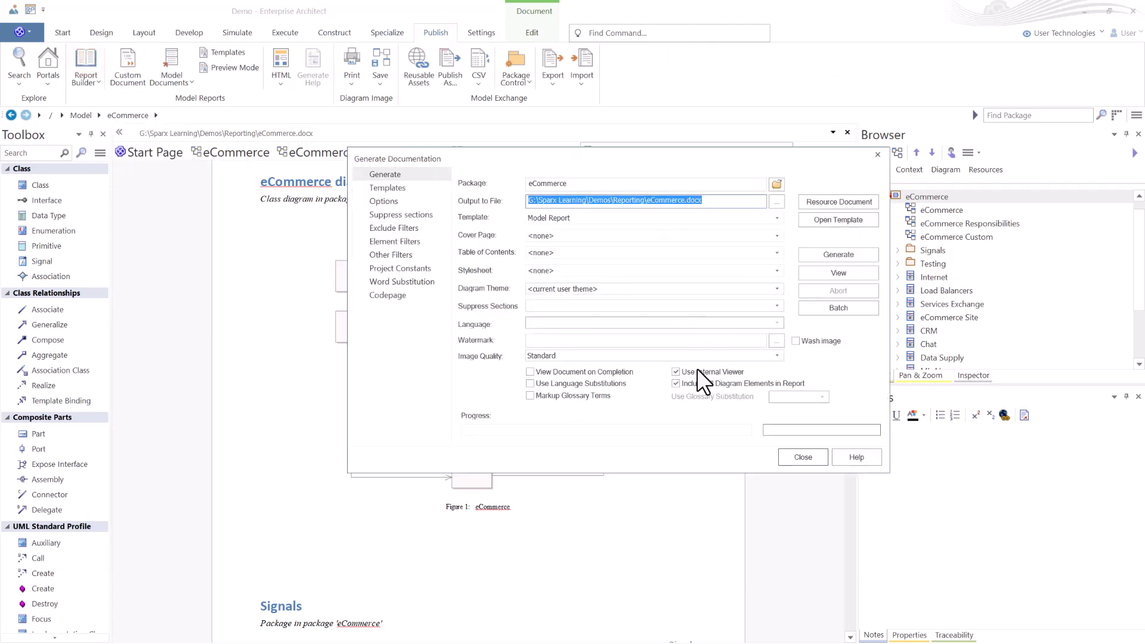
{"action": "left_click", "coordinate": [675, 371]}
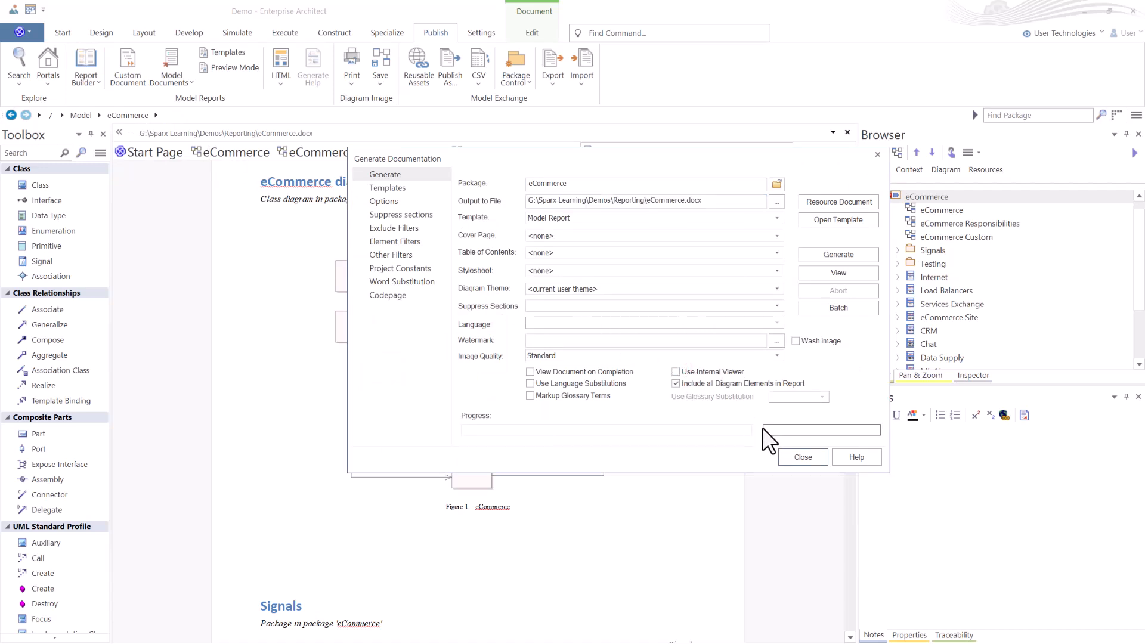
{"action": "left_click", "coordinate": [803, 464]}
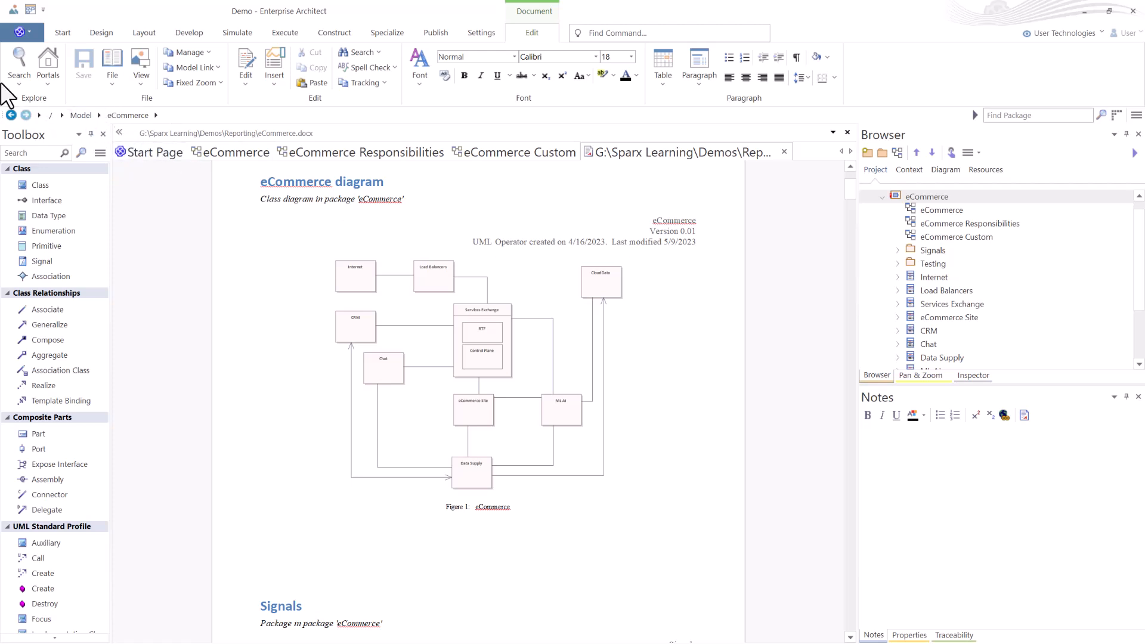
Open the ContentStoreModel.cs source file from the Demos folder as a document.
{"action": "left_click", "coordinate": [97, 82]}
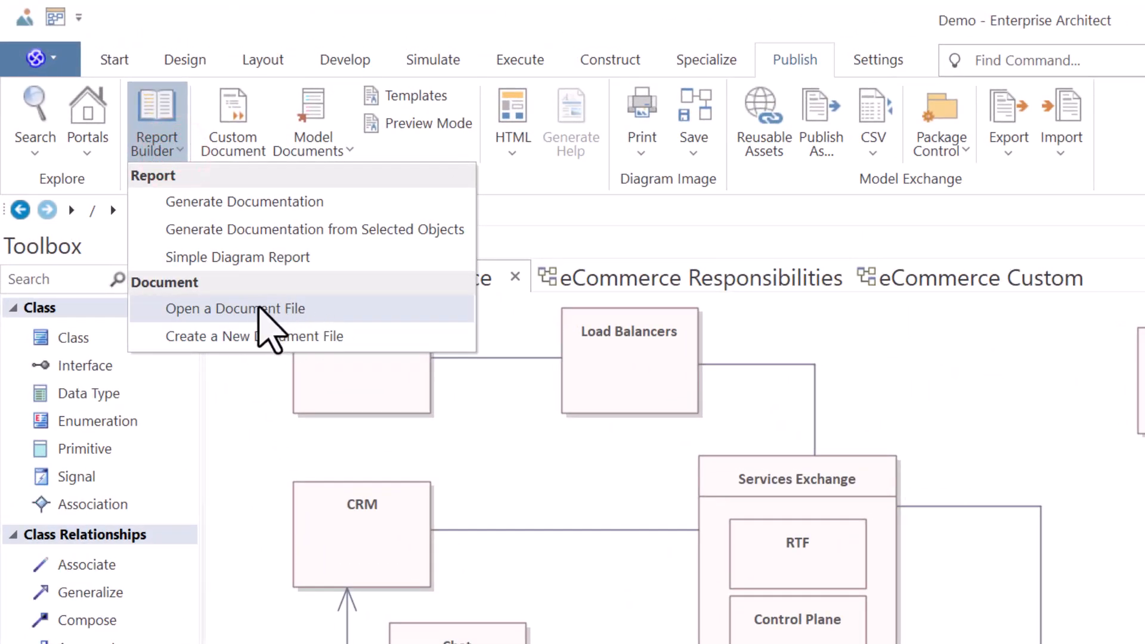
{"action": "left_click", "coordinate": [261, 310]}
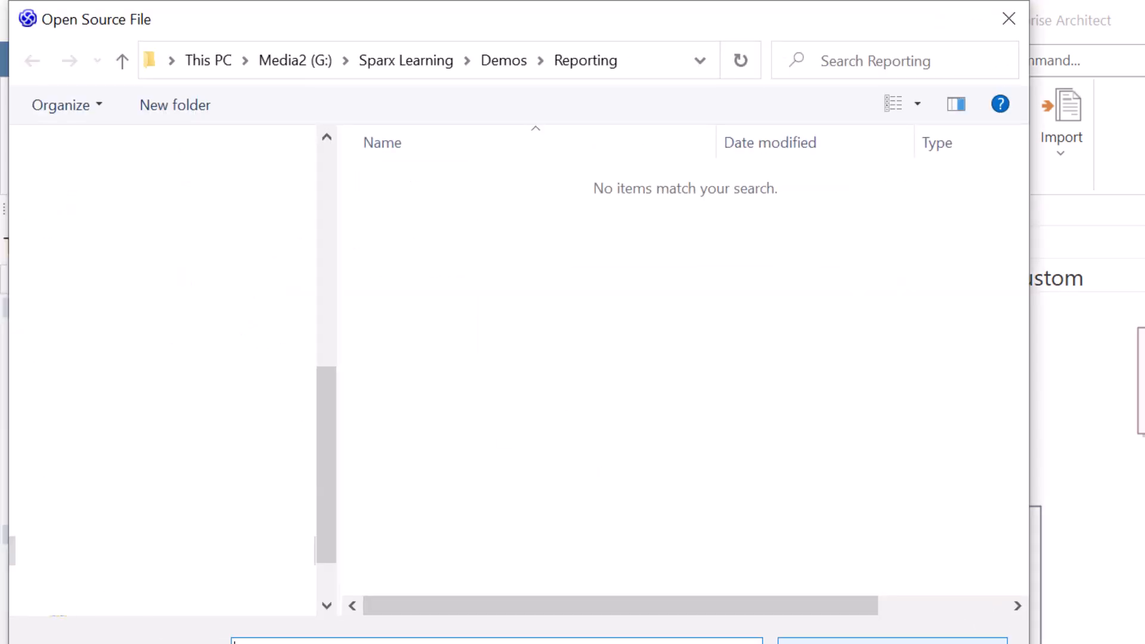
{"action": "left_click", "coordinate": [508, 62]}
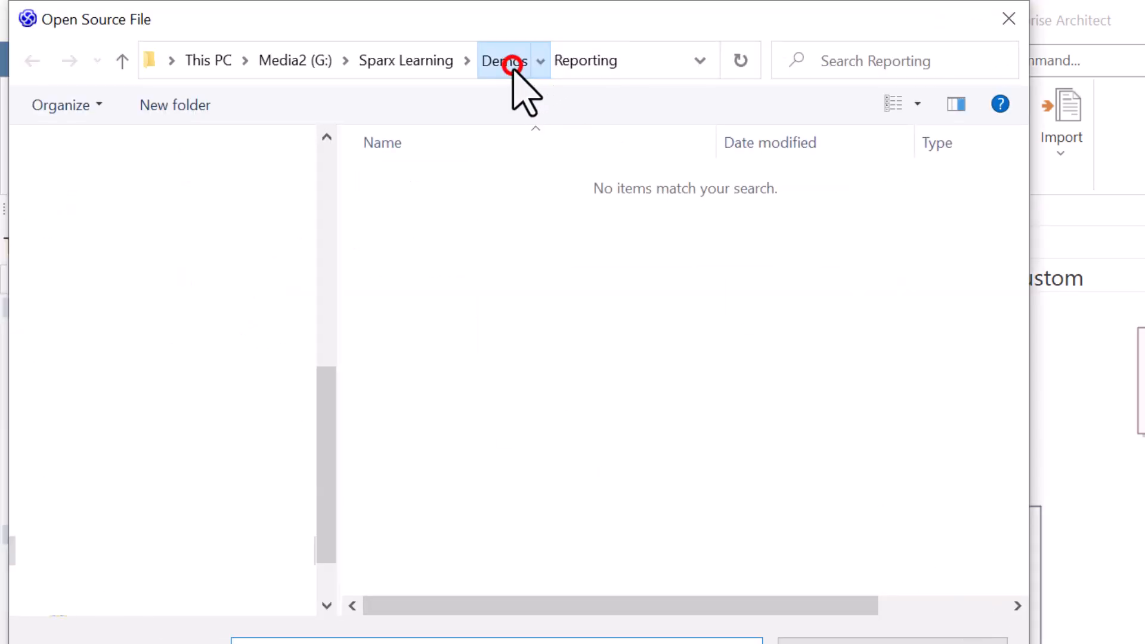
{"action": "left_click", "coordinate": [471, 206]}
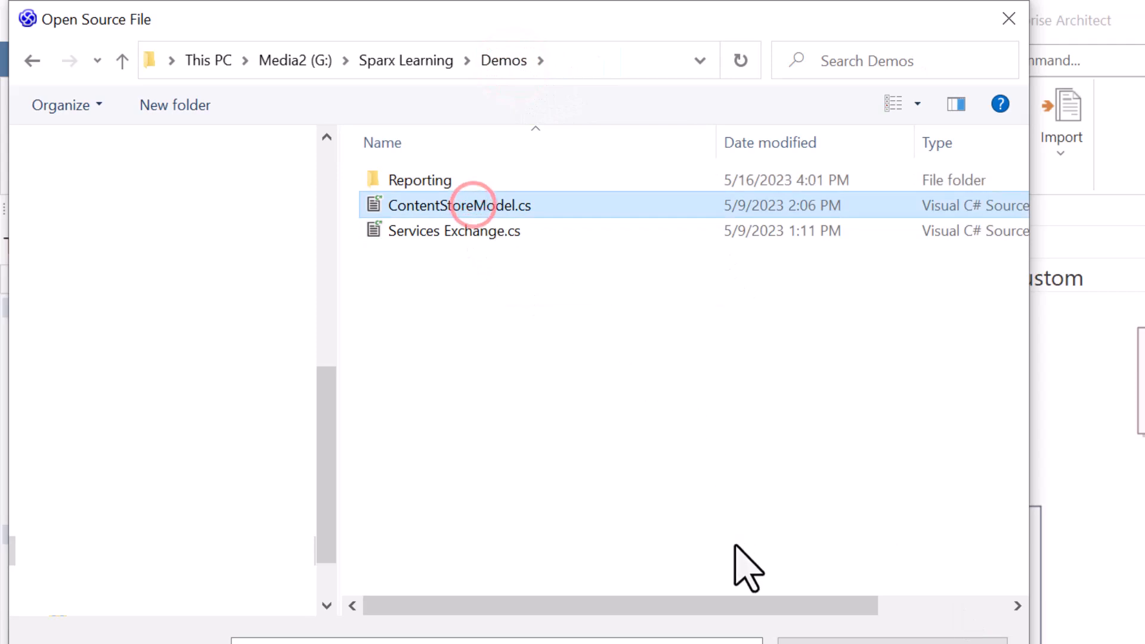
{"action": "key", "text": "Return"}
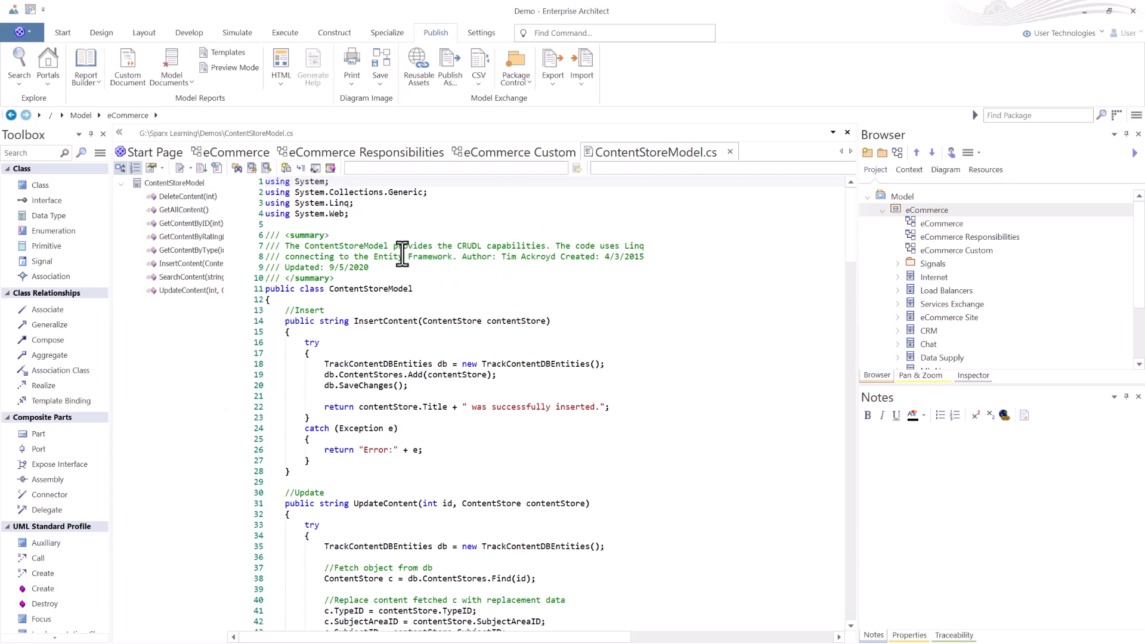
Select the UpdateContent method code, from the //Update comment through the c.Picked assignment.
{"action": "scroll", "coordinate": [404, 257], "scroll_direction": "down", "scroll_amount": 5}
{"action": "scroll", "coordinate": [403, 257], "scroll_direction": "down", "scroll_amount": 2}
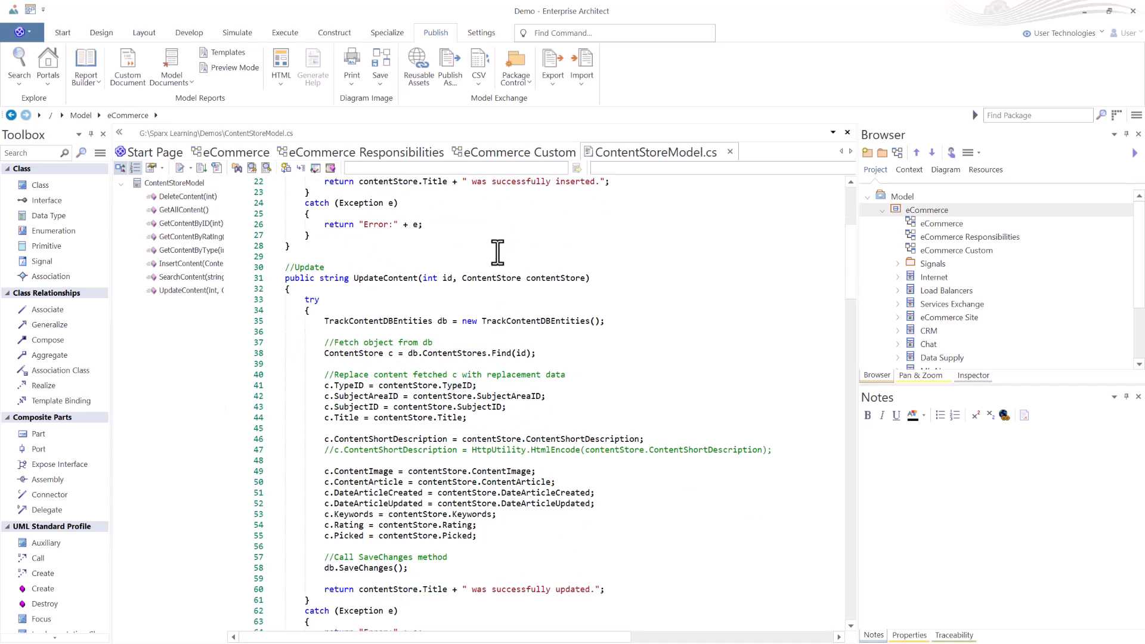
{"action": "left_click_drag", "start_coordinate": [284, 268], "coordinate": [522, 543]}
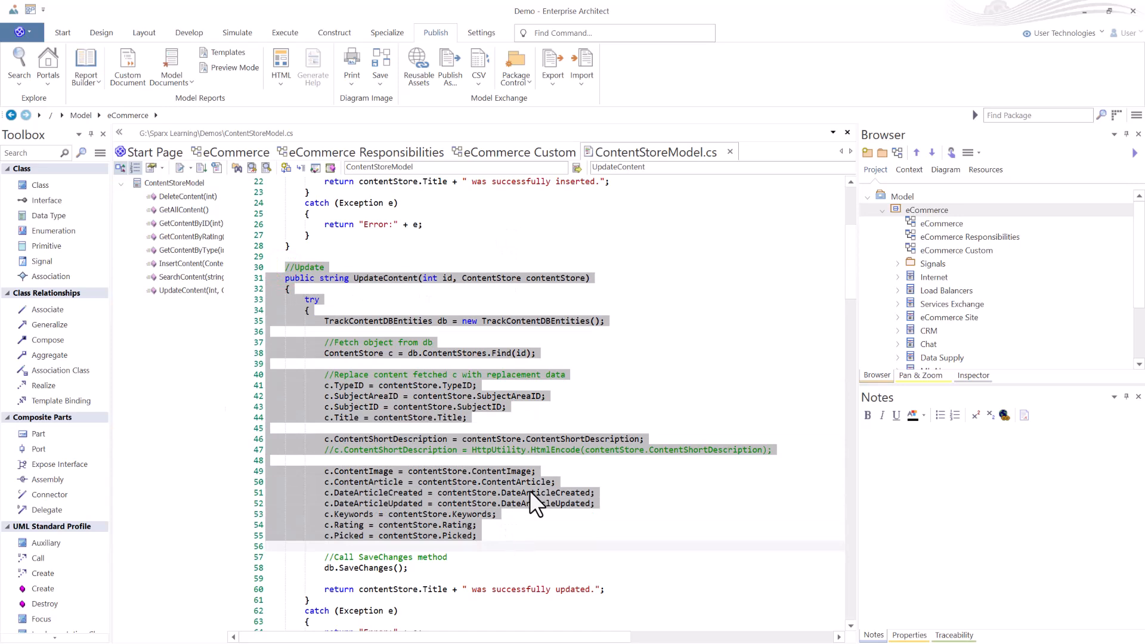
{"action": "left_click", "coordinate": [509, 152]}
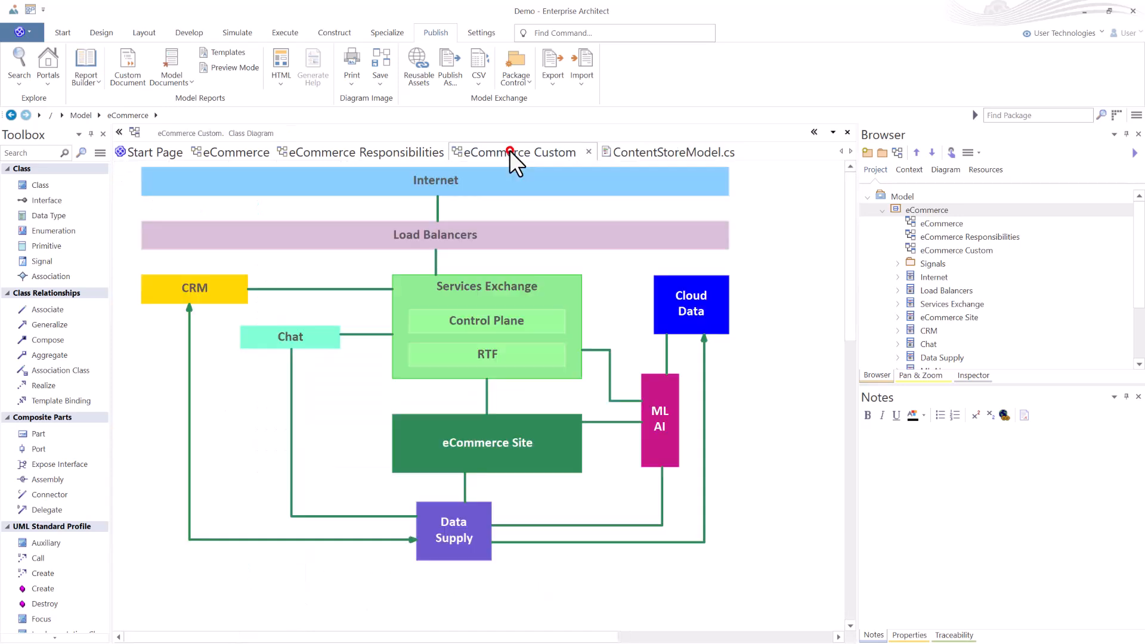
{"action": "left_click", "coordinate": [654, 149]}
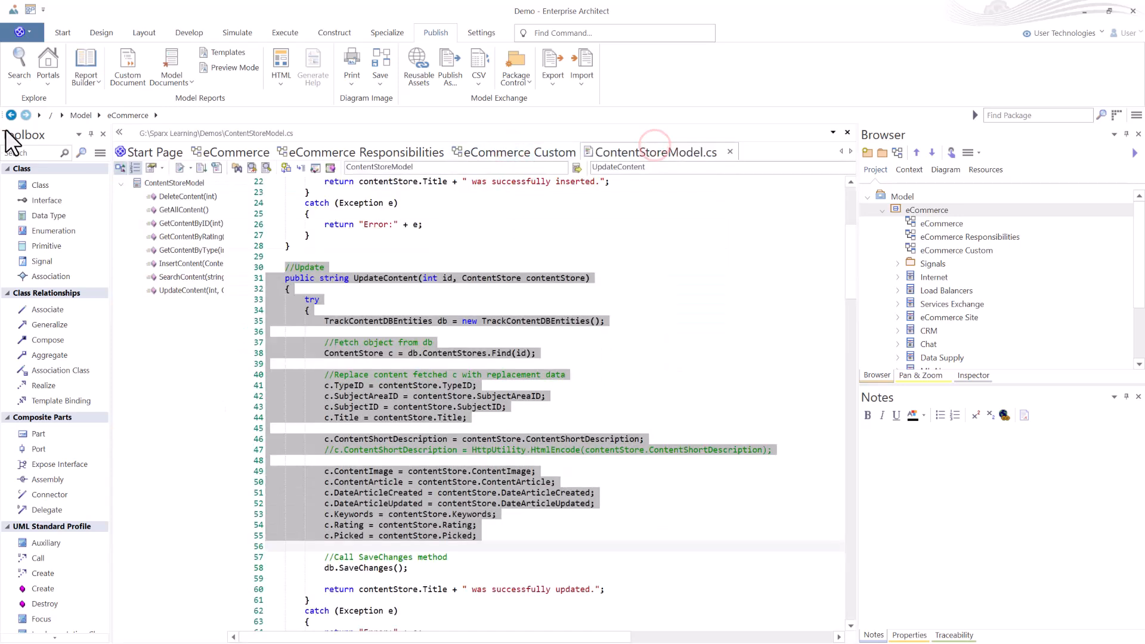
Create a new blank document file with Report Builder.
{"action": "left_click", "coordinate": [93, 80]}
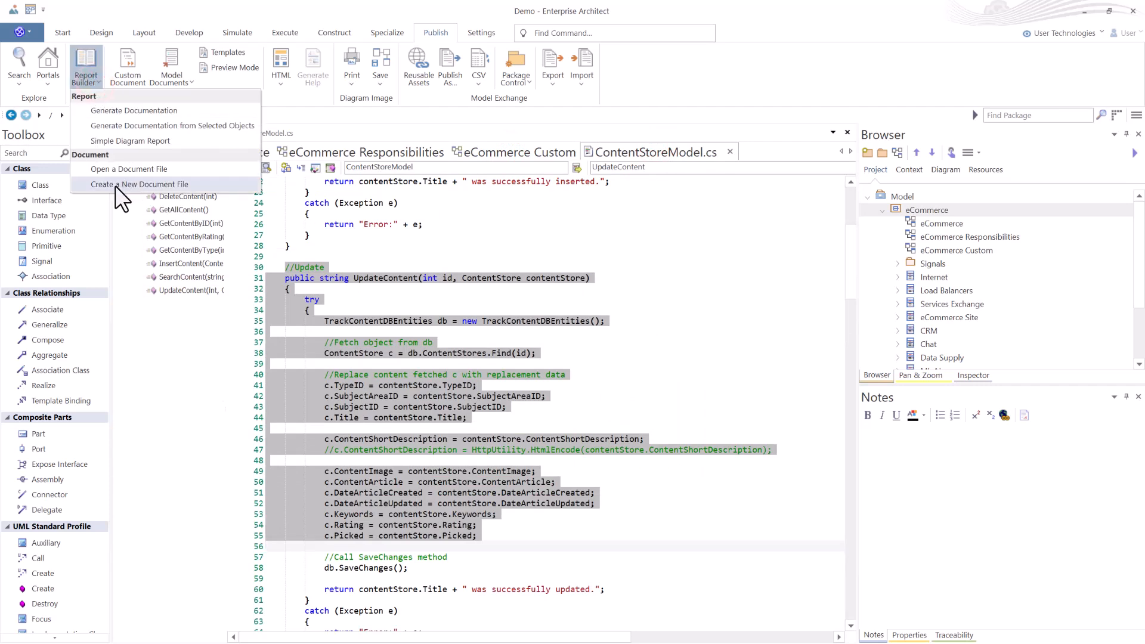
{"action": "left_click", "coordinate": [155, 183]}
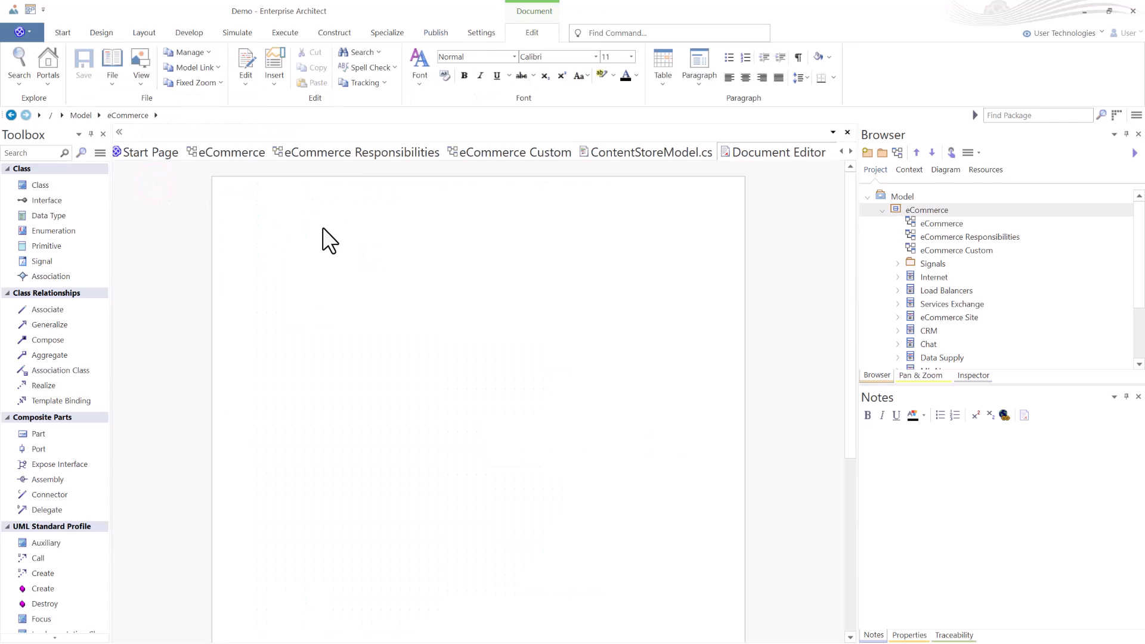
{"action": "key", "text": "Return"}
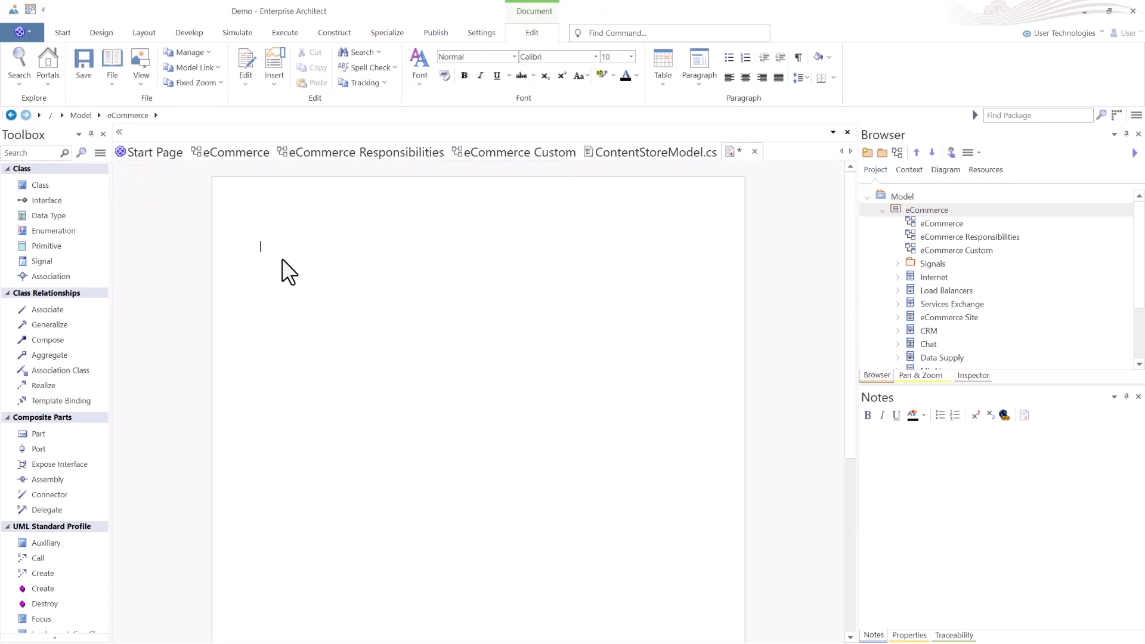
{"action": "scroll", "coordinate": [346, 322], "scroll_direction": "down", "scroll_amount": 5}
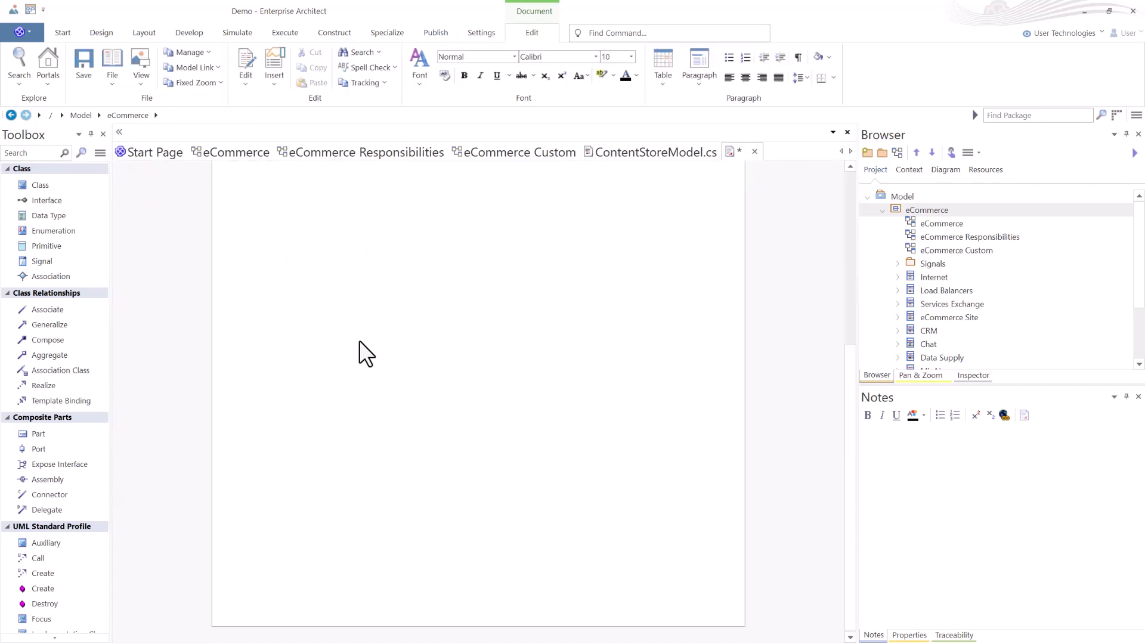
{"action": "scroll", "coordinate": [357, 334], "scroll_direction": "up", "scroll_amount": 5}
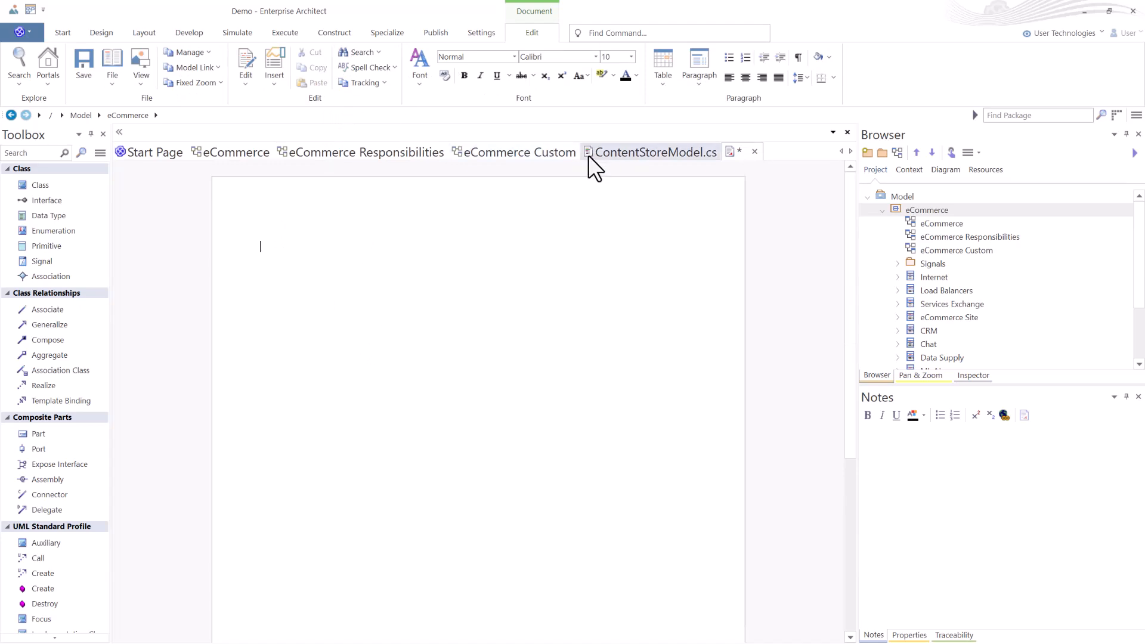
Copy the selected UpdateContent code, paste it into the new document, and close that document.
{"action": "left_click", "coordinate": [621, 153]}
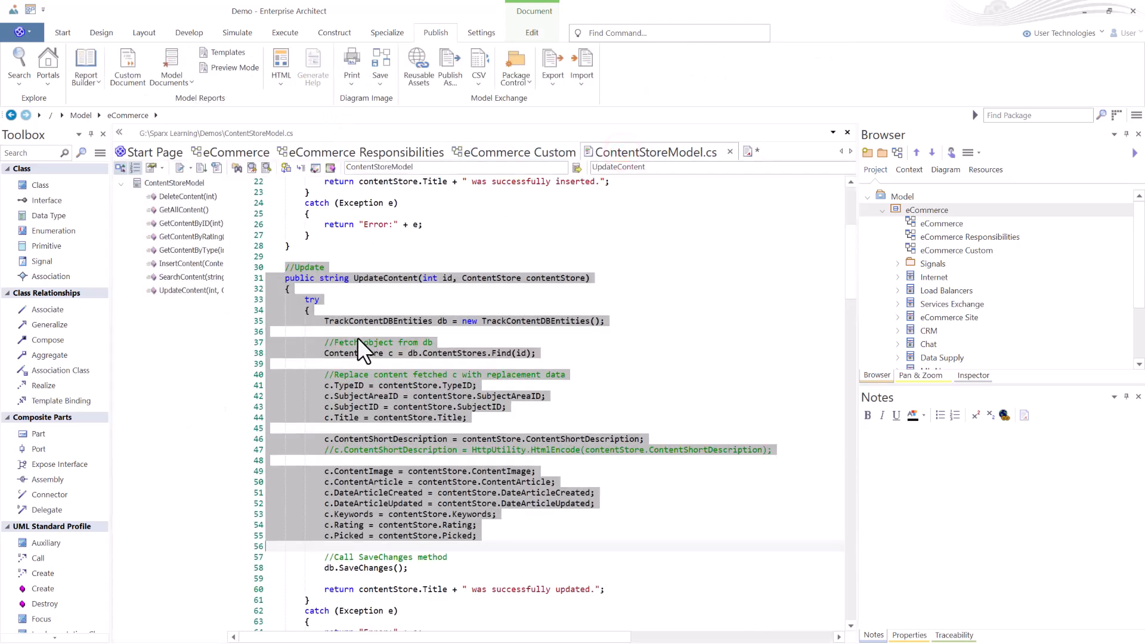
{"action": "right_click", "coordinate": [398, 320]}
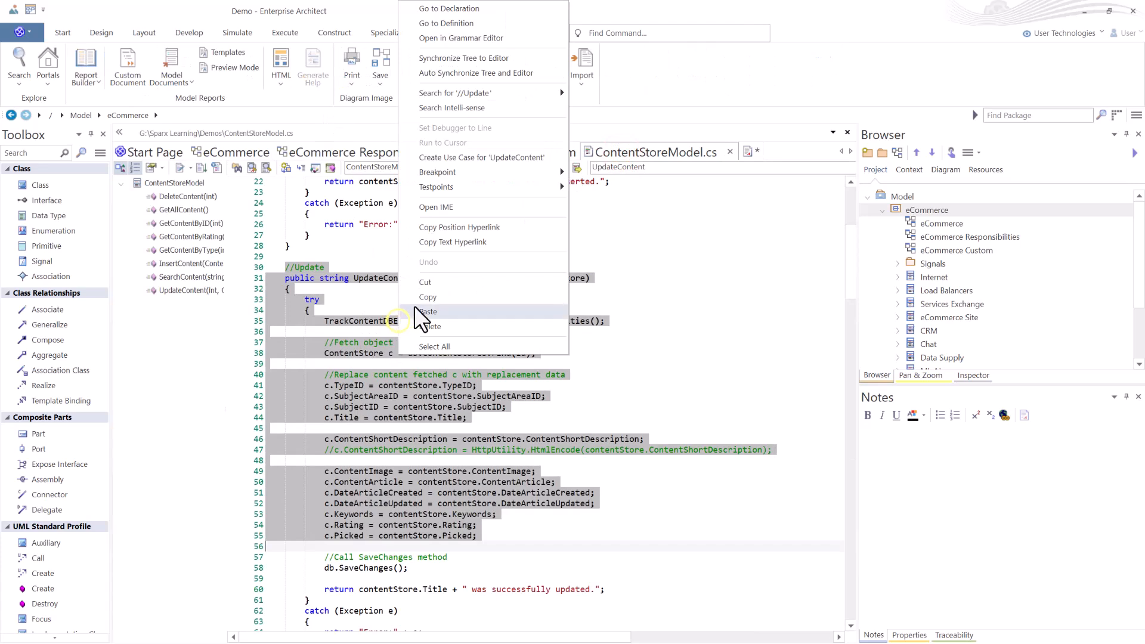
{"action": "left_click", "coordinate": [434, 295]}
{"action": "left_click", "coordinate": [619, 149]}
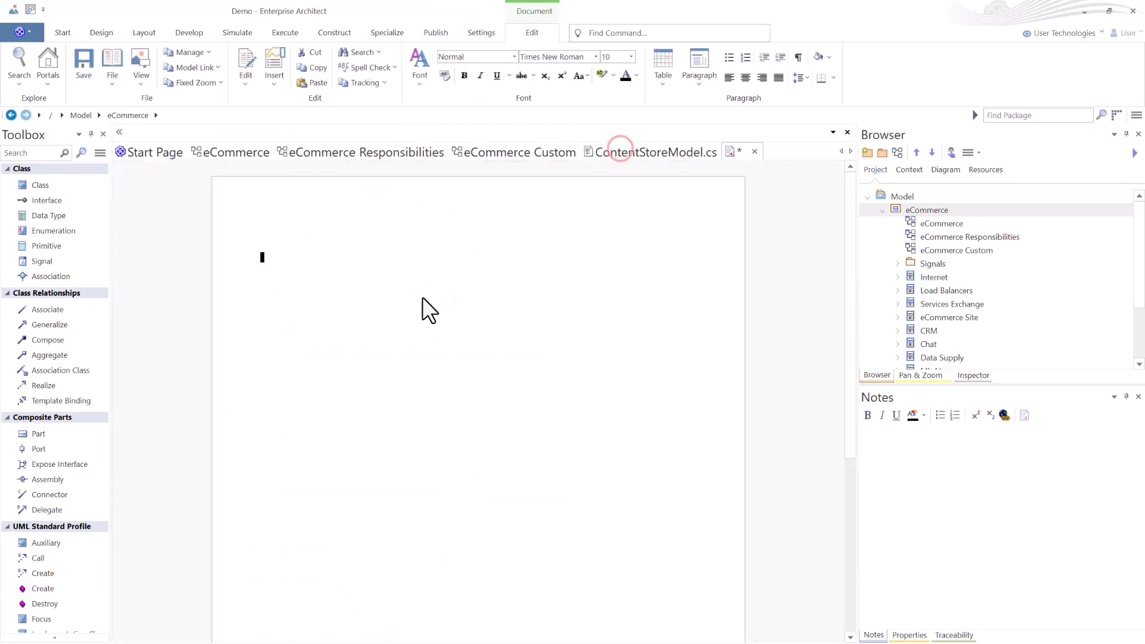
{"action": "key", "text": "ctrl+v"}
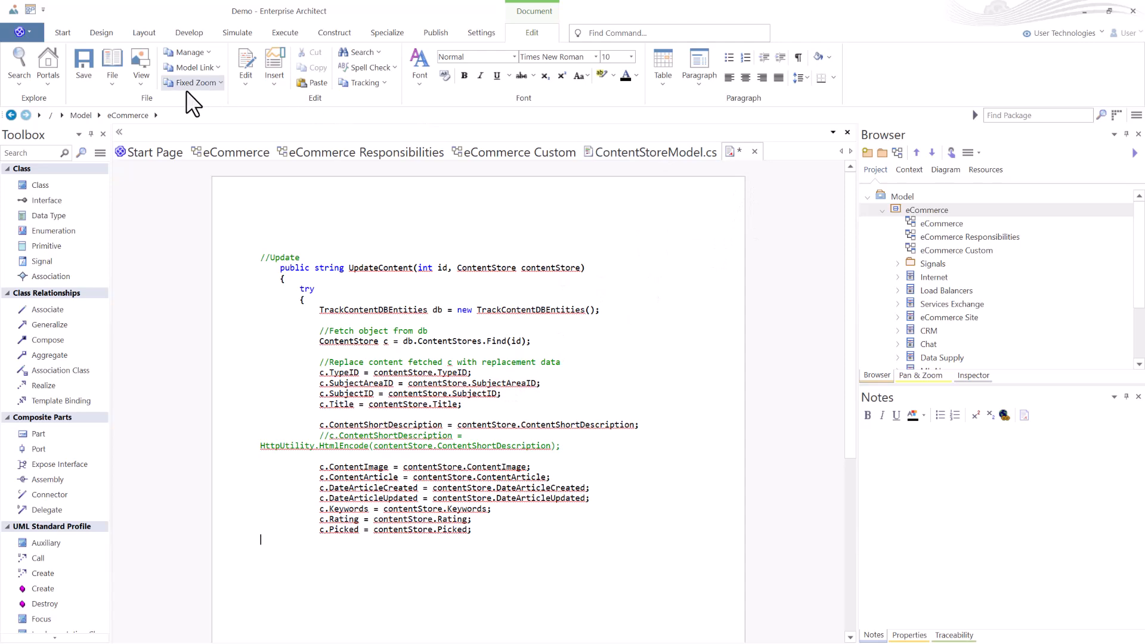
{"action": "left_click", "coordinate": [754, 151]}
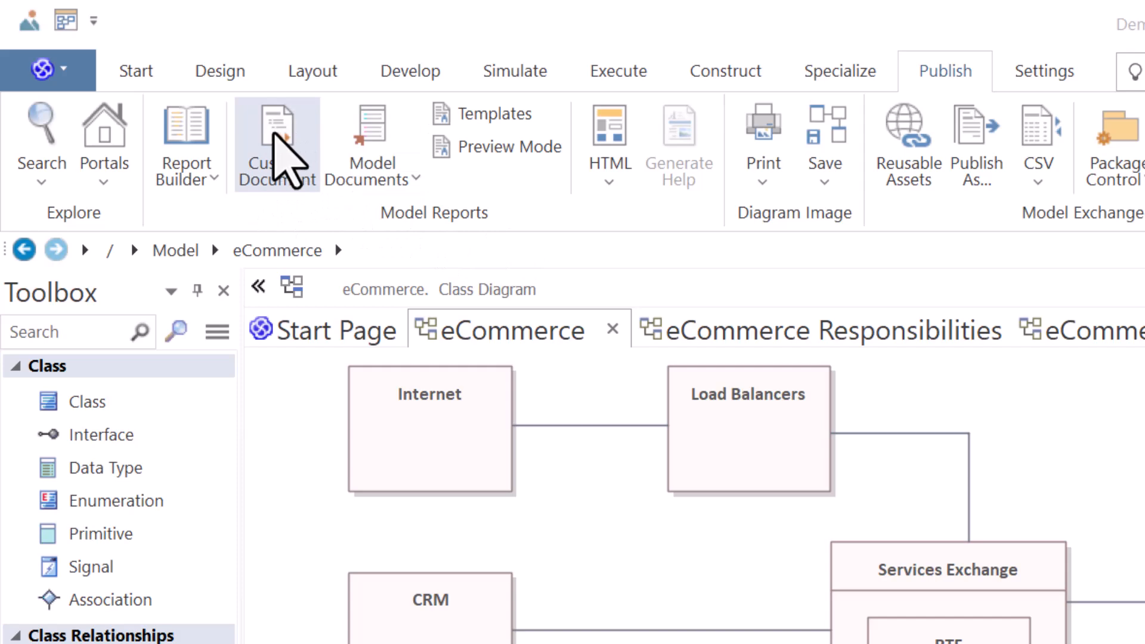
Create a custom document named Test Results in the eCommerce package.
{"action": "left_click", "coordinate": [275, 150]}
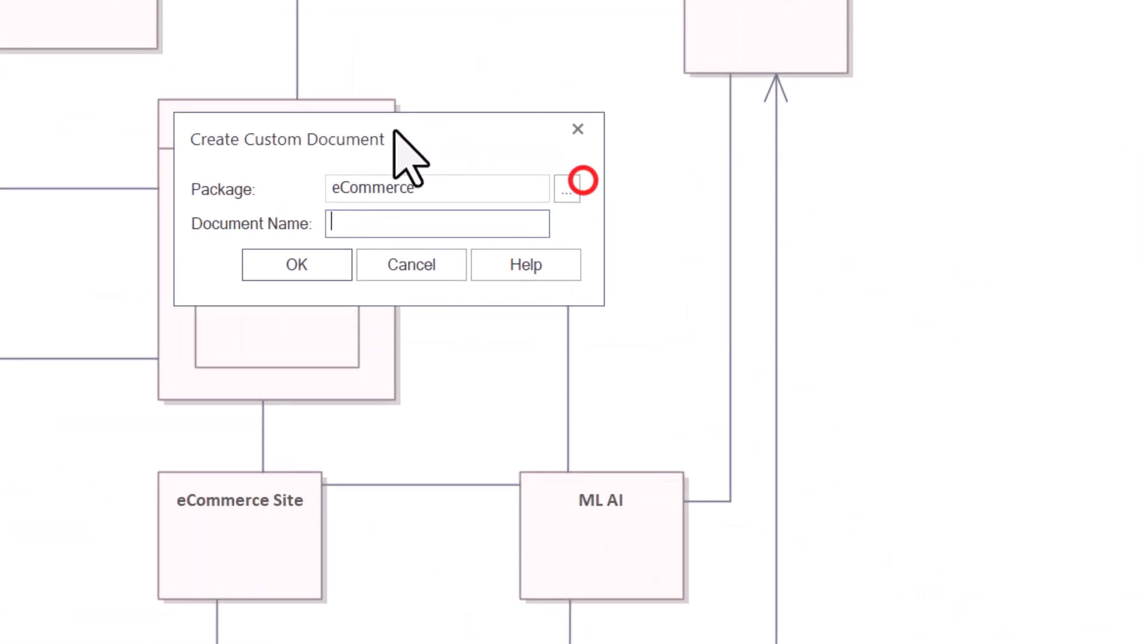
{"action": "left_click", "coordinate": [373, 220]}
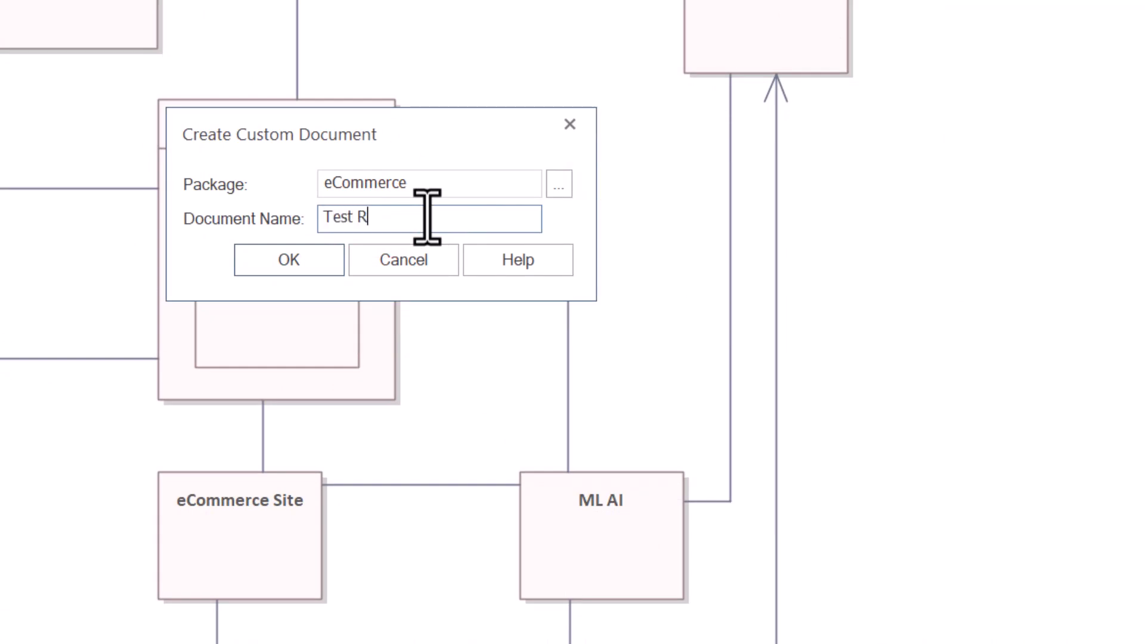
{"action": "left_click", "coordinate": [289, 261]}
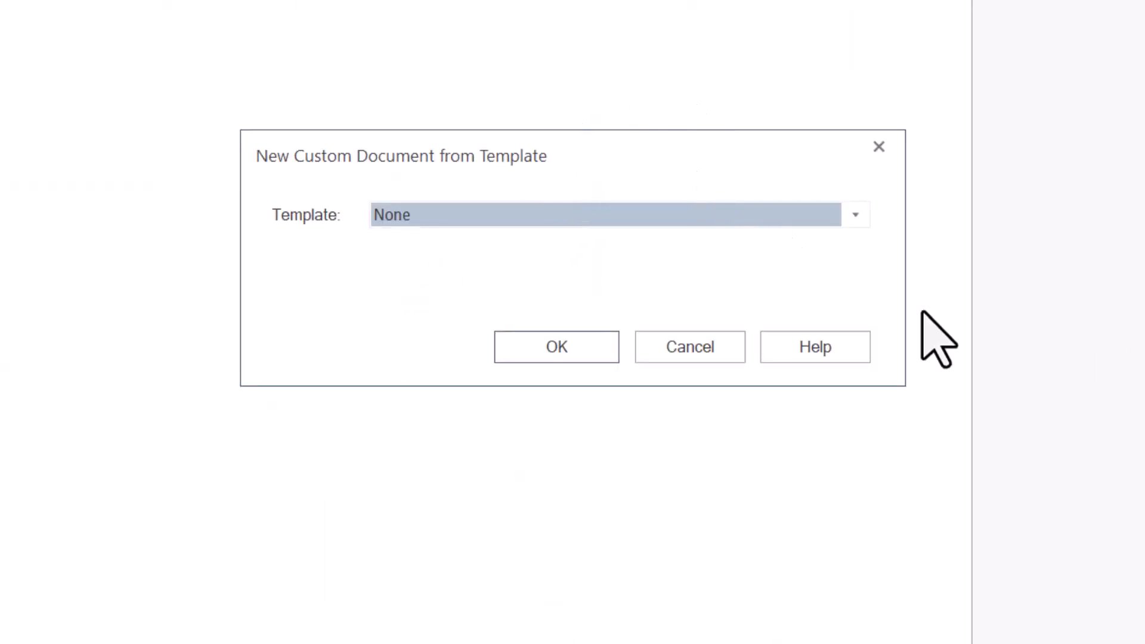
Base the custom document on the Test Results Review system template.
{"action": "left_click", "coordinate": [849, 210]}
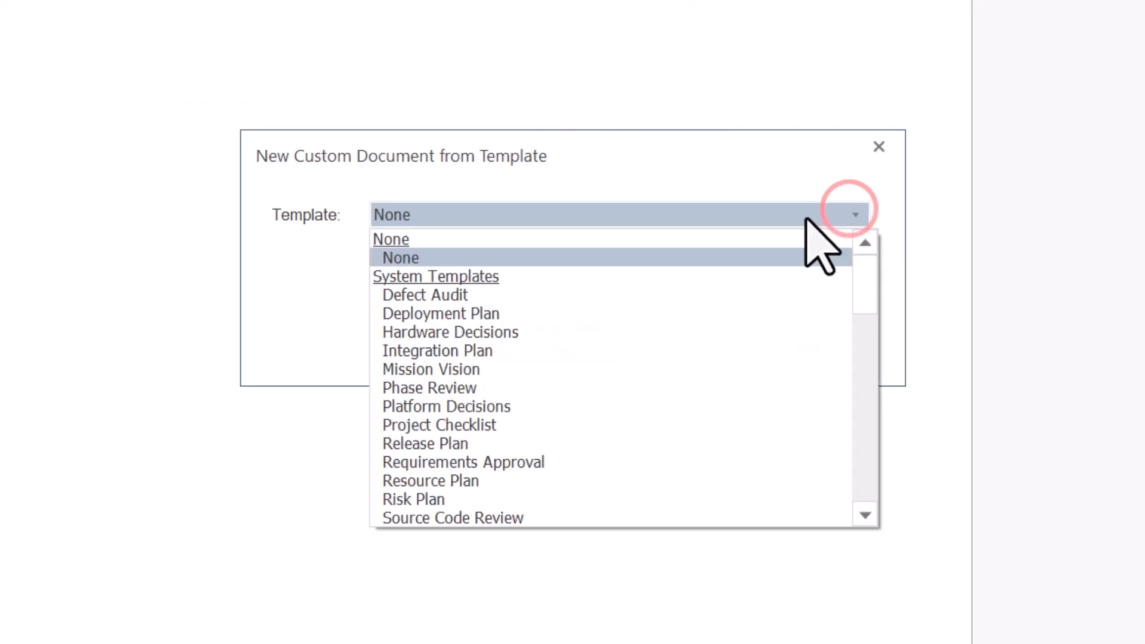
{"action": "scroll", "coordinate": [569, 367], "scroll_direction": "down", "scroll_amount": 4}
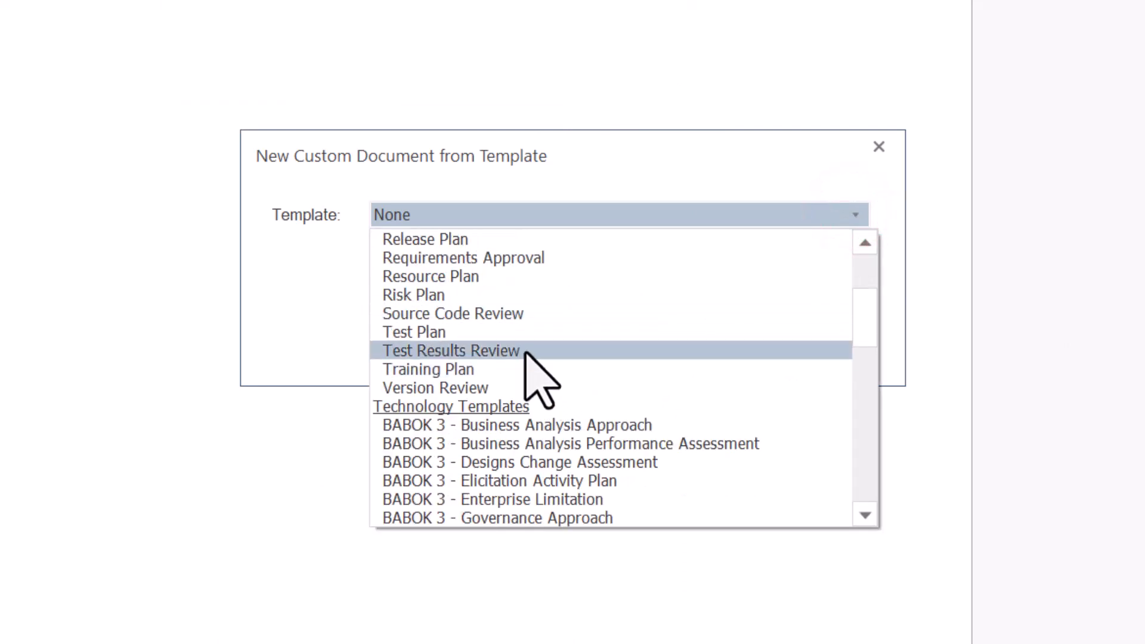
{"action": "scroll", "coordinate": [489, 340], "scroll_direction": "up", "scroll_amount": 4}
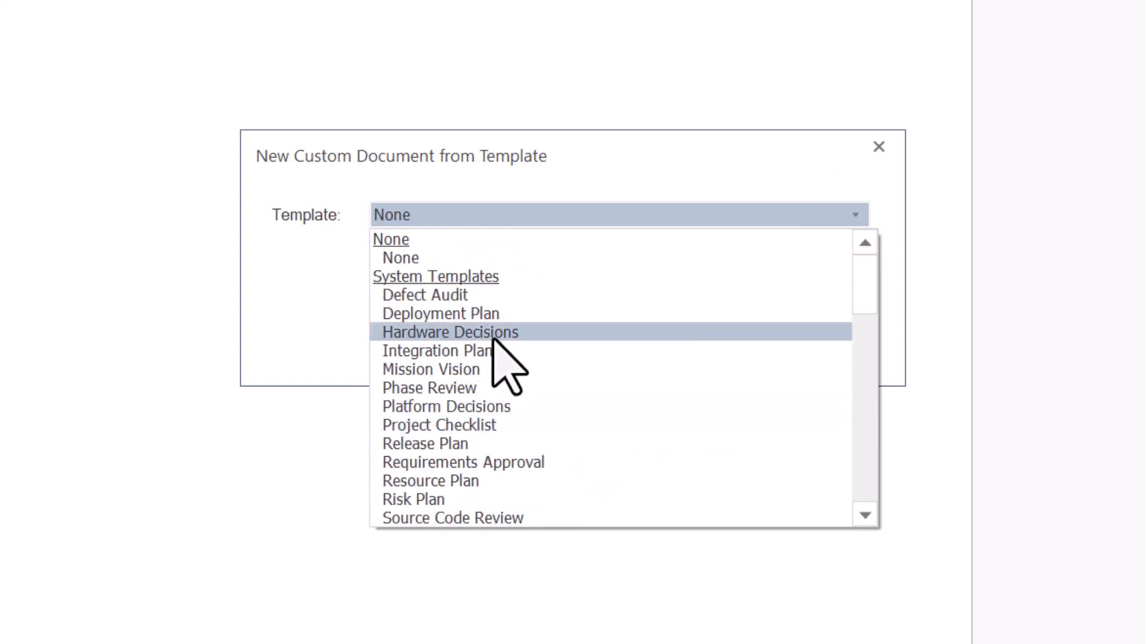
{"action": "scroll", "coordinate": [471, 304], "scroll_direction": "down", "scroll_amount": 4}
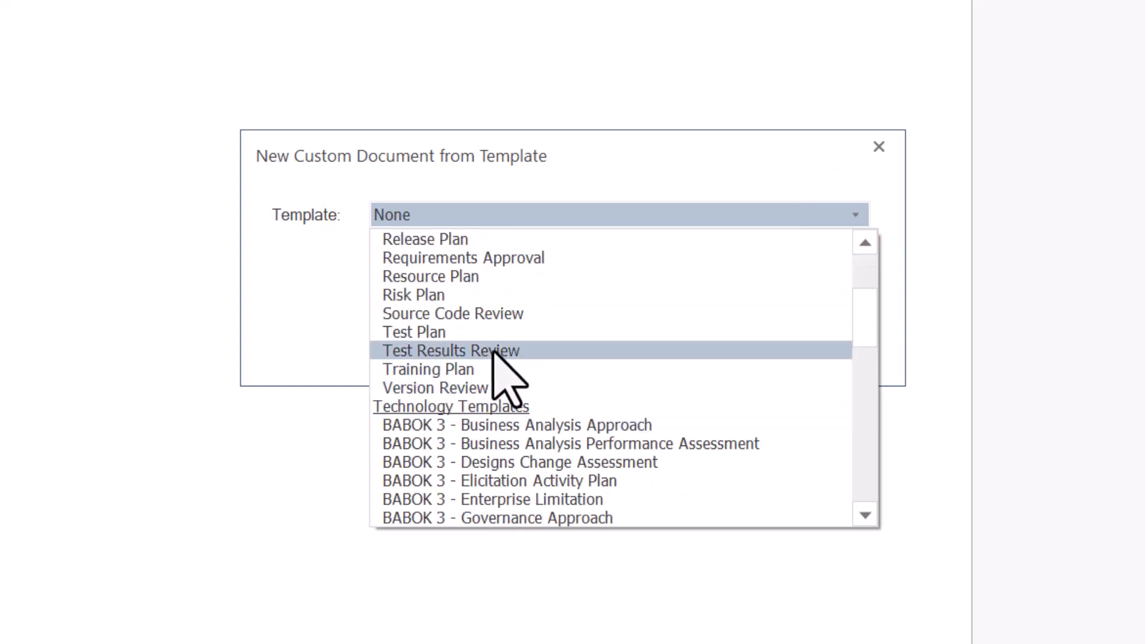
{"action": "left_click", "coordinate": [488, 351]}
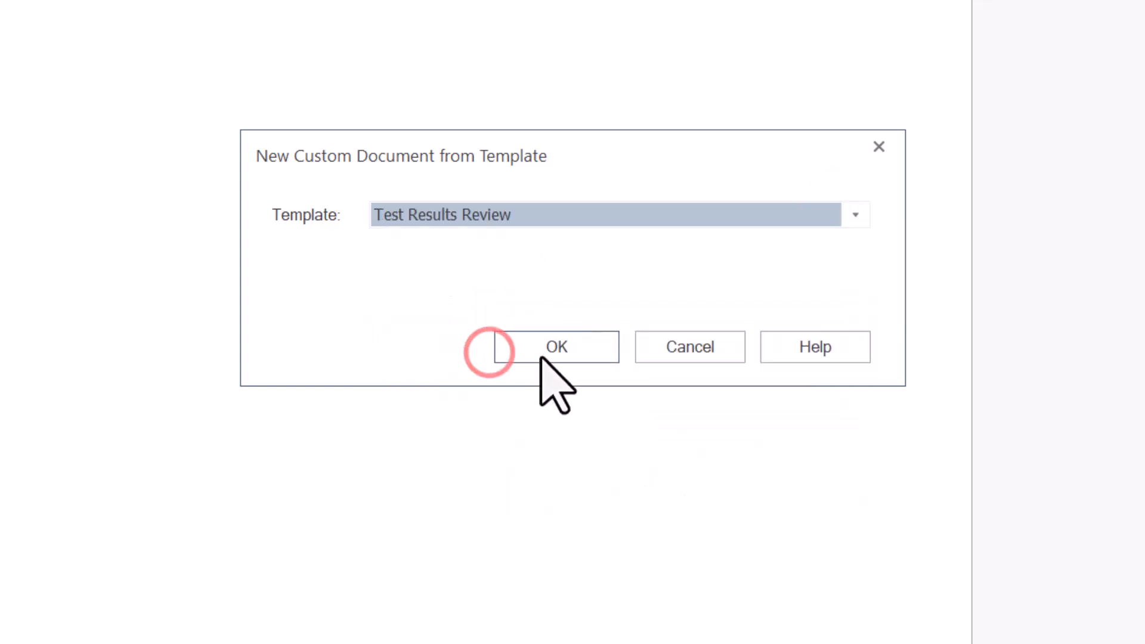
{"action": "left_click", "coordinate": [545, 350]}
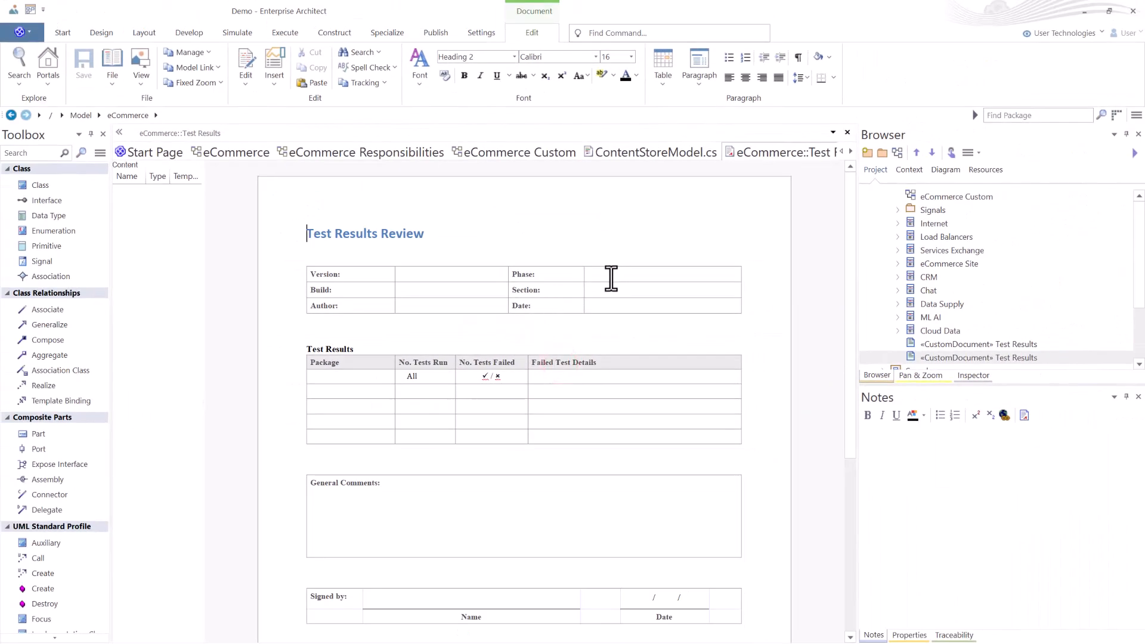
Paste the copied UpdateContent code below the Test Results table in the custom document.
{"action": "scroll", "coordinate": [520, 304], "scroll_direction": "down", "scroll_amount": 3}
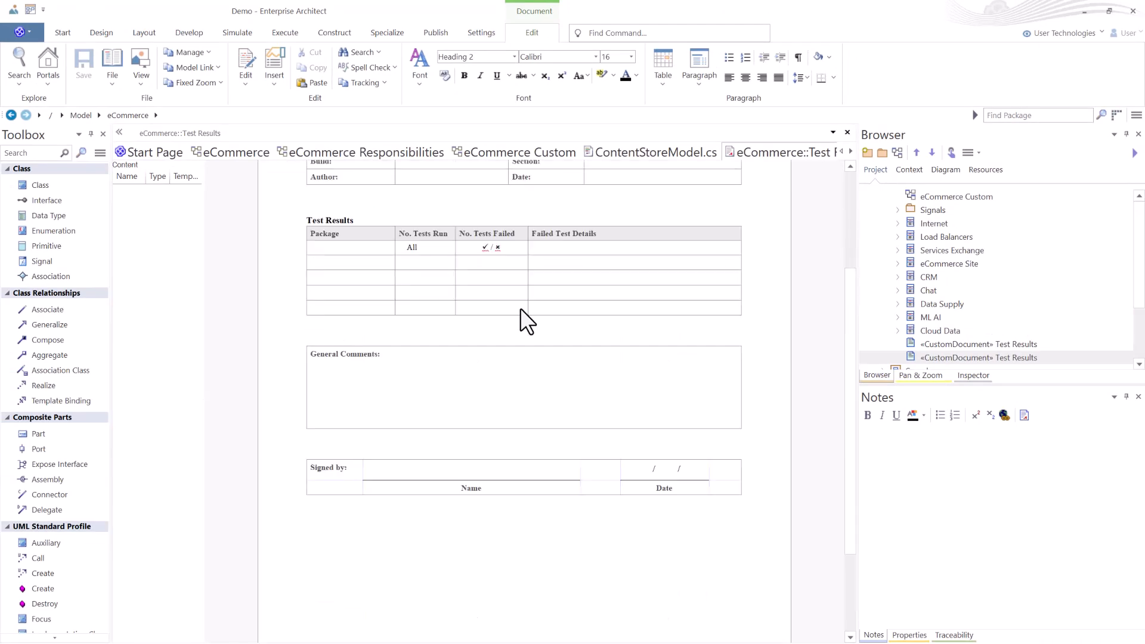
{"action": "scroll", "coordinate": [521, 303], "scroll_direction": "up", "scroll_amount": 2}
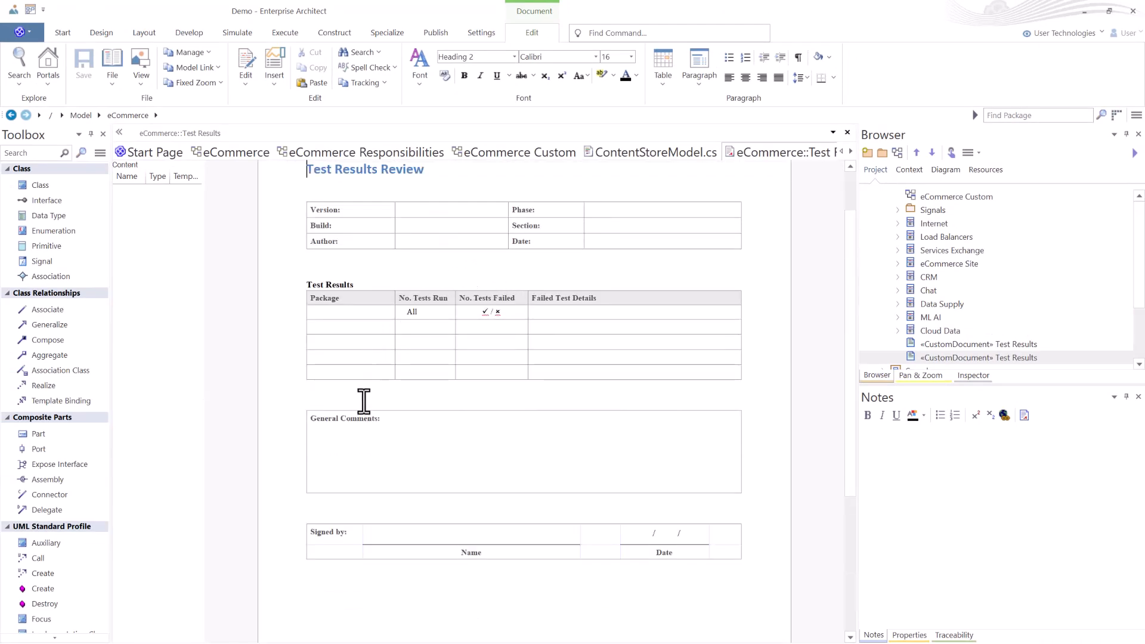
{"action": "left_click", "coordinate": [357, 444]}
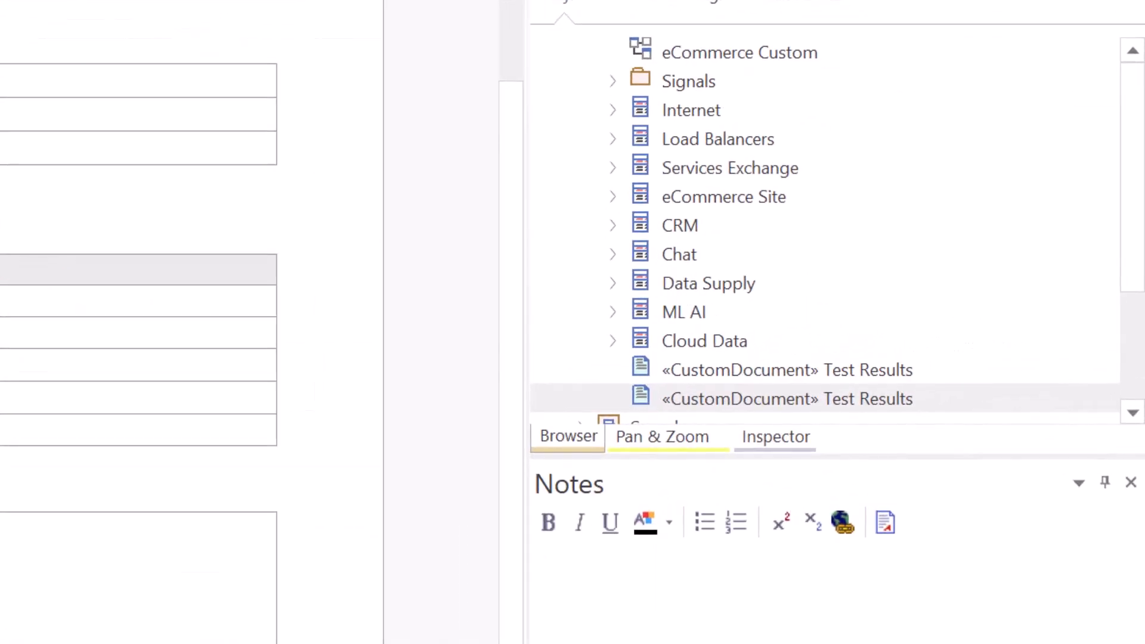
{"action": "key", "text": "ctrl+v"}
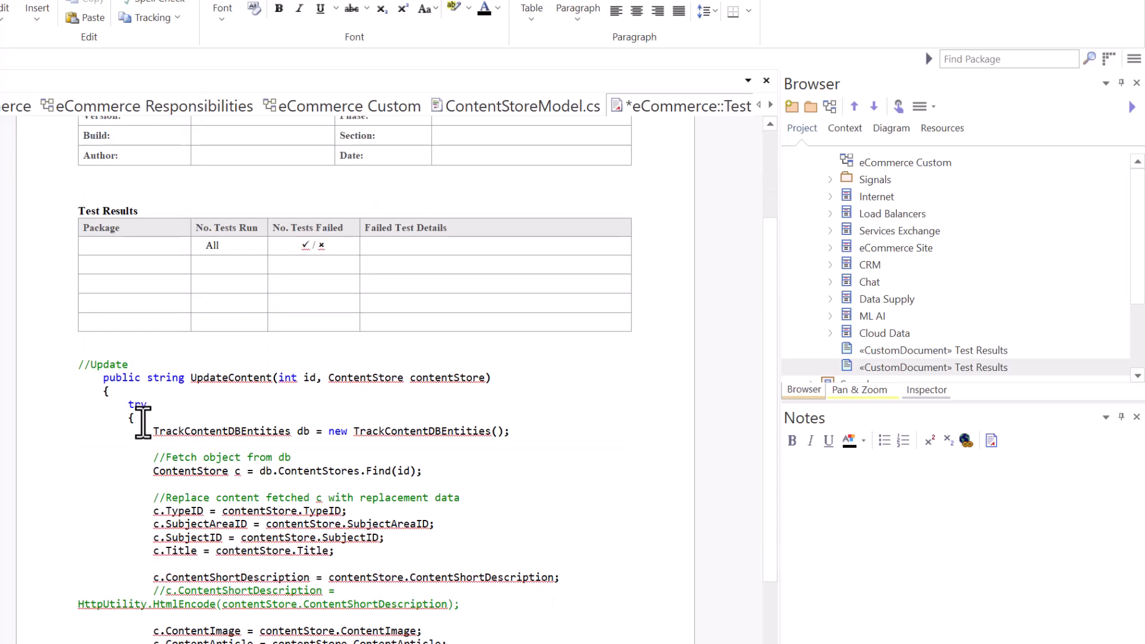
Save the Test Results custom document and select it in the Browser.
{"action": "scroll", "coordinate": [289, 498], "scroll_direction": "down", "scroll_amount": 5}
{"action": "left_click", "coordinate": [195, 554]}
{"action": "scroll", "coordinate": [209, 569], "scroll_direction": "down", "scroll_amount": 7}
{"action": "scroll", "coordinate": [212, 575], "scroll_direction": "up", "scroll_amount": 6}
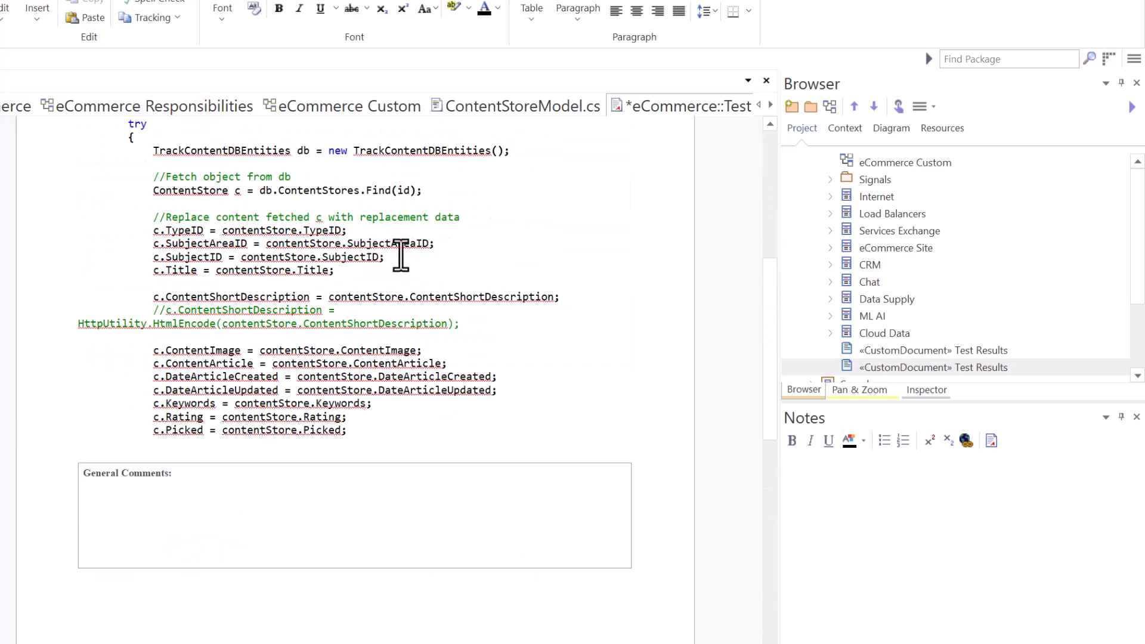
{"action": "key", "text": "ctrl+s"}
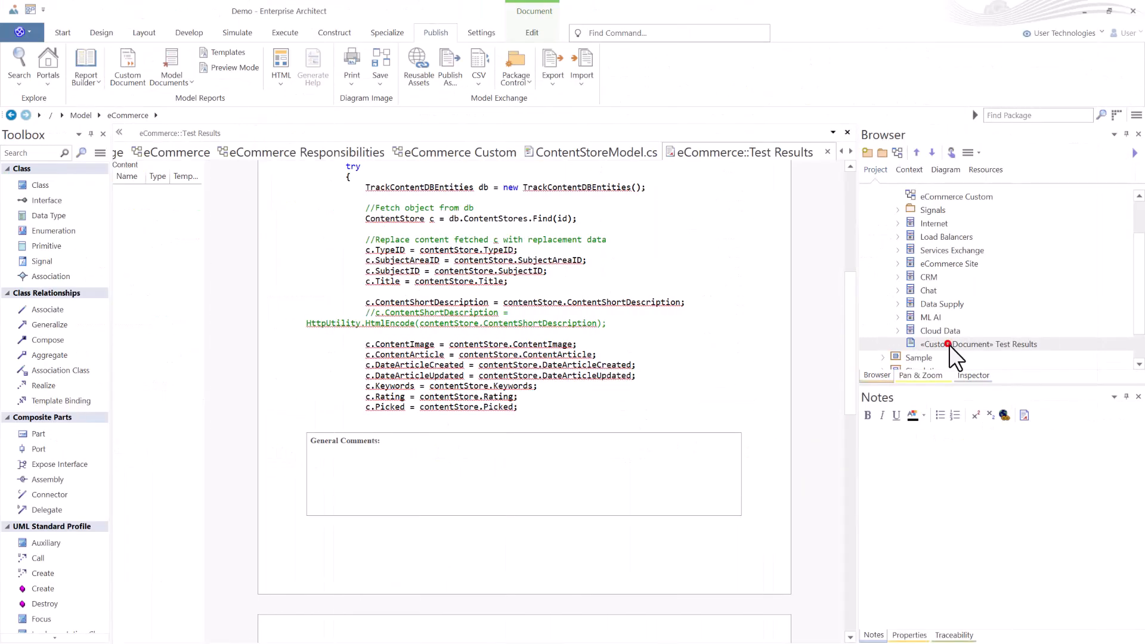
{"action": "left_click", "coordinate": [949, 344]}
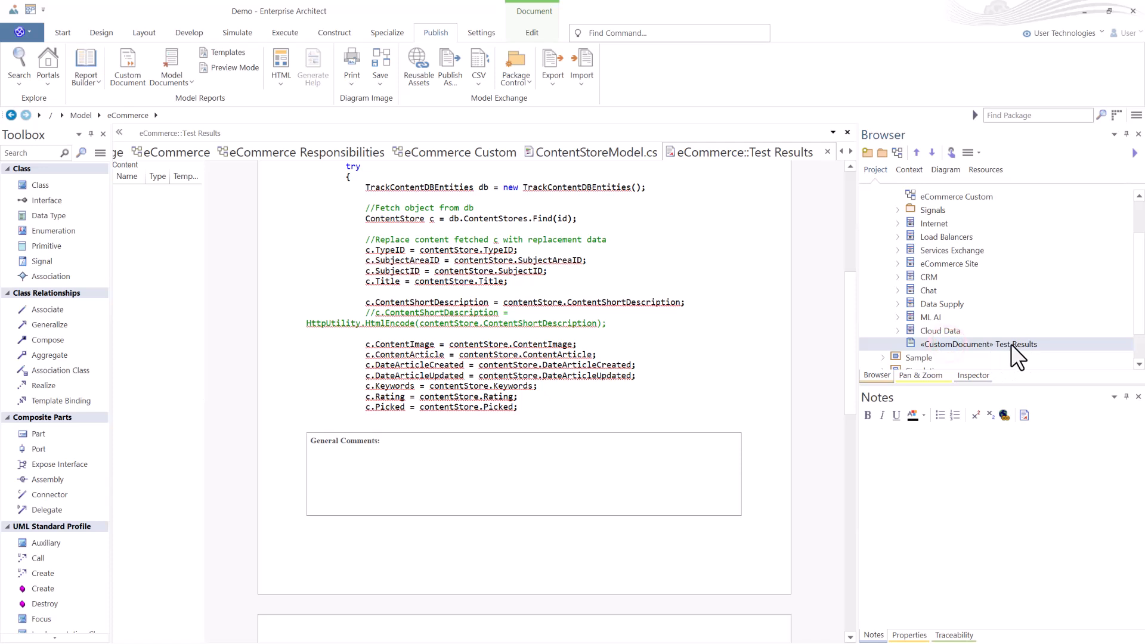
Close the Test Results custom document and reopen it from the Browser.
{"action": "scroll", "coordinate": [977, 263], "scroll_direction": "up", "scroll_amount": 1}
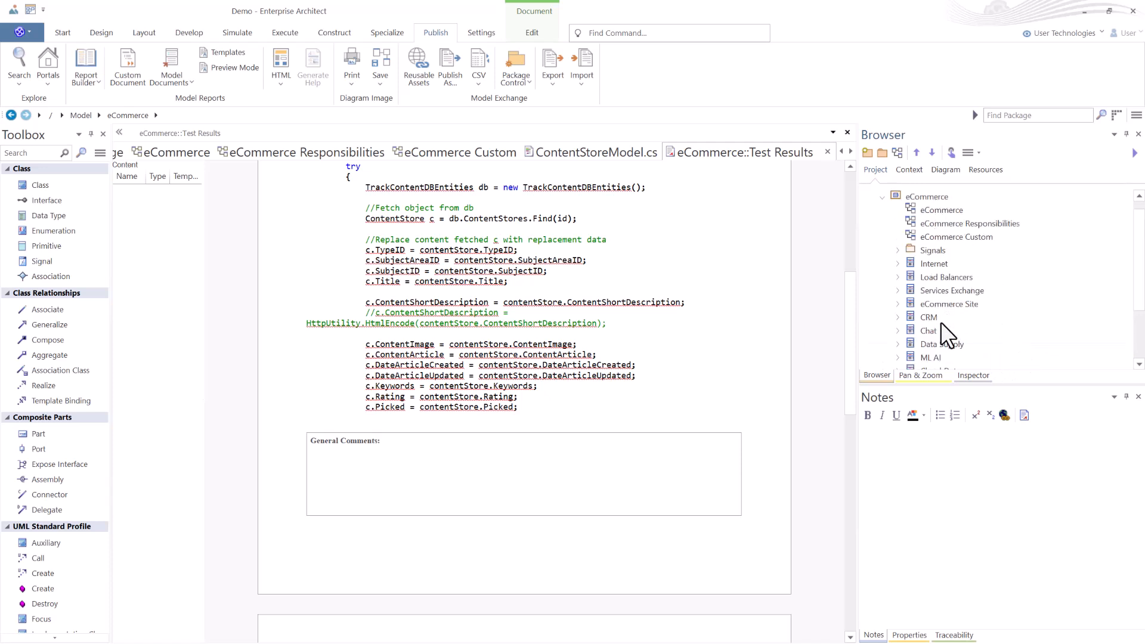
{"action": "scroll", "coordinate": [942, 333], "scroll_direction": "down", "scroll_amount": 1}
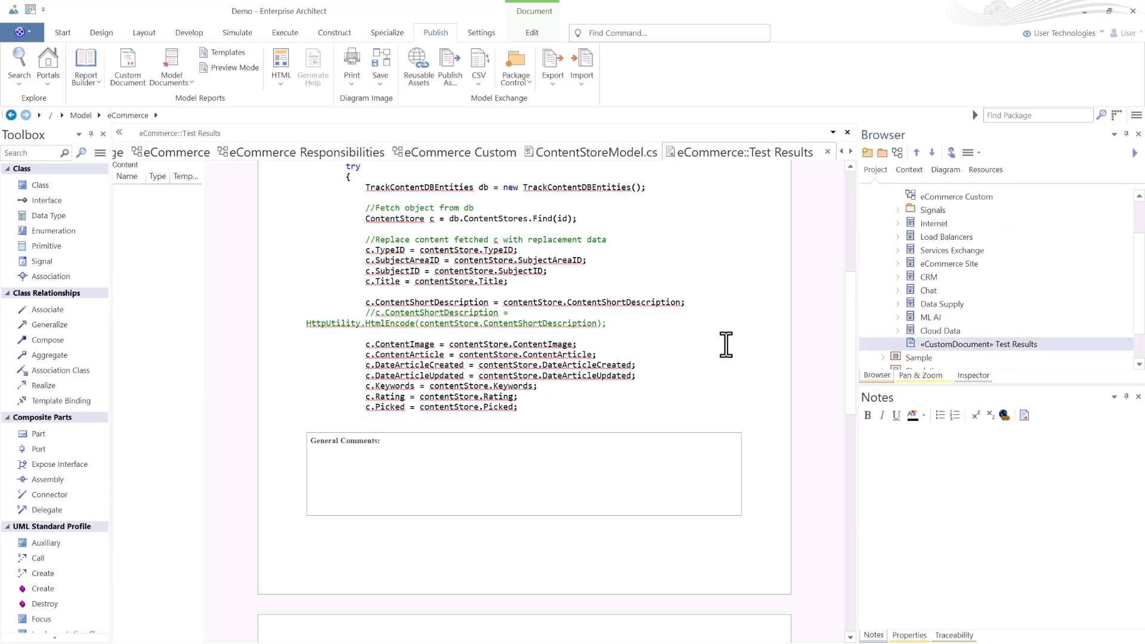
{"action": "left_click", "coordinate": [827, 152]}
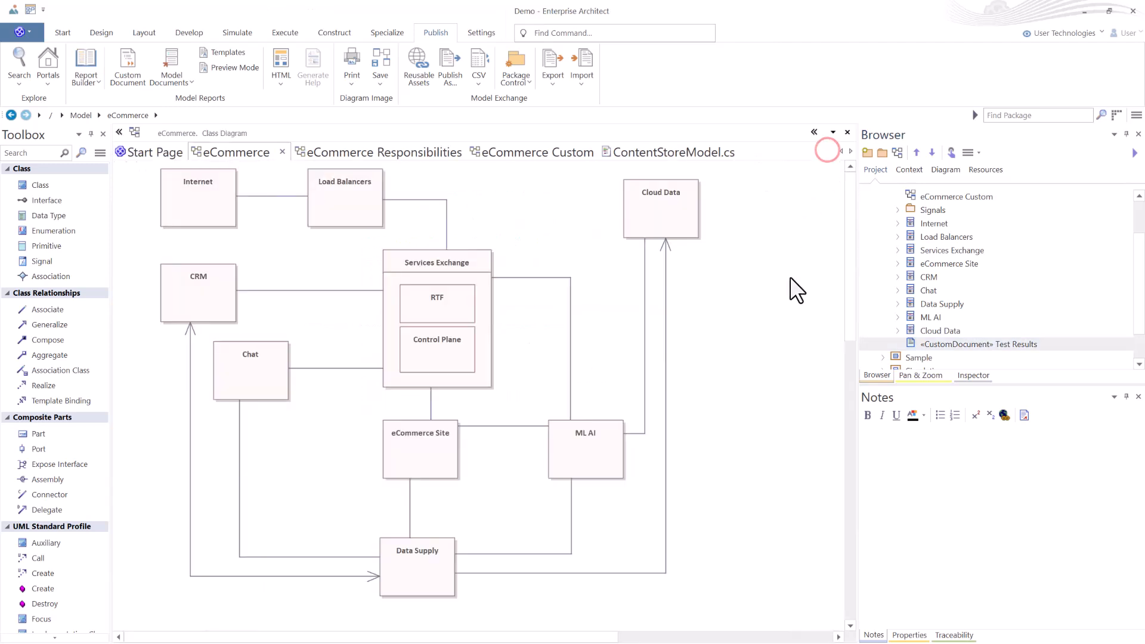
{"action": "left_click", "coordinate": [935, 344]}
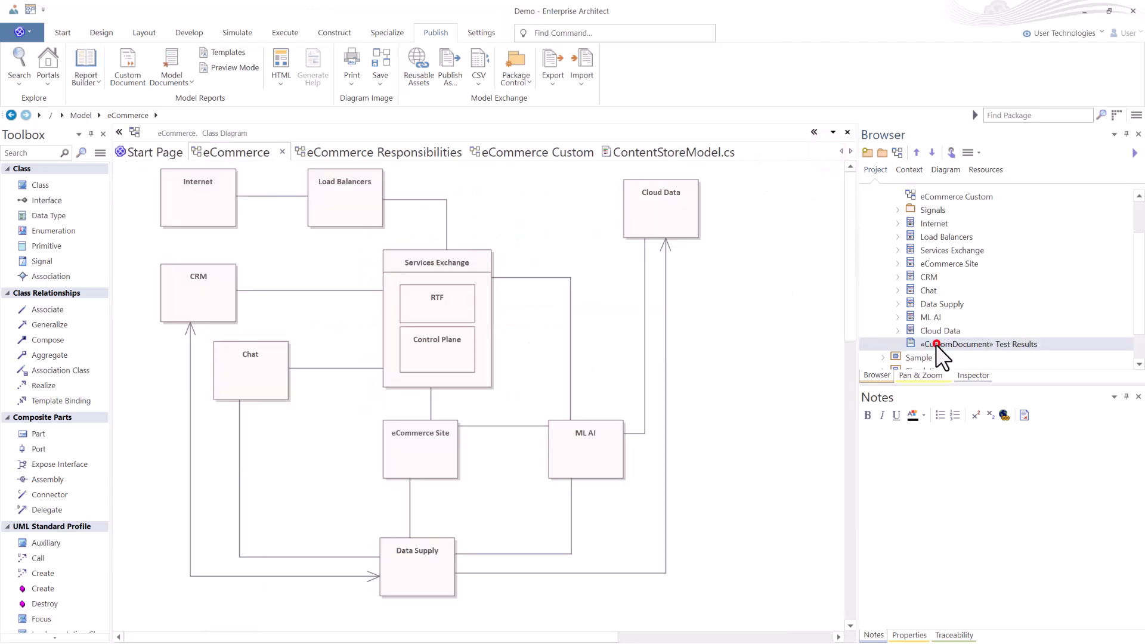
{"action": "double_click", "coordinate": [924, 342]}
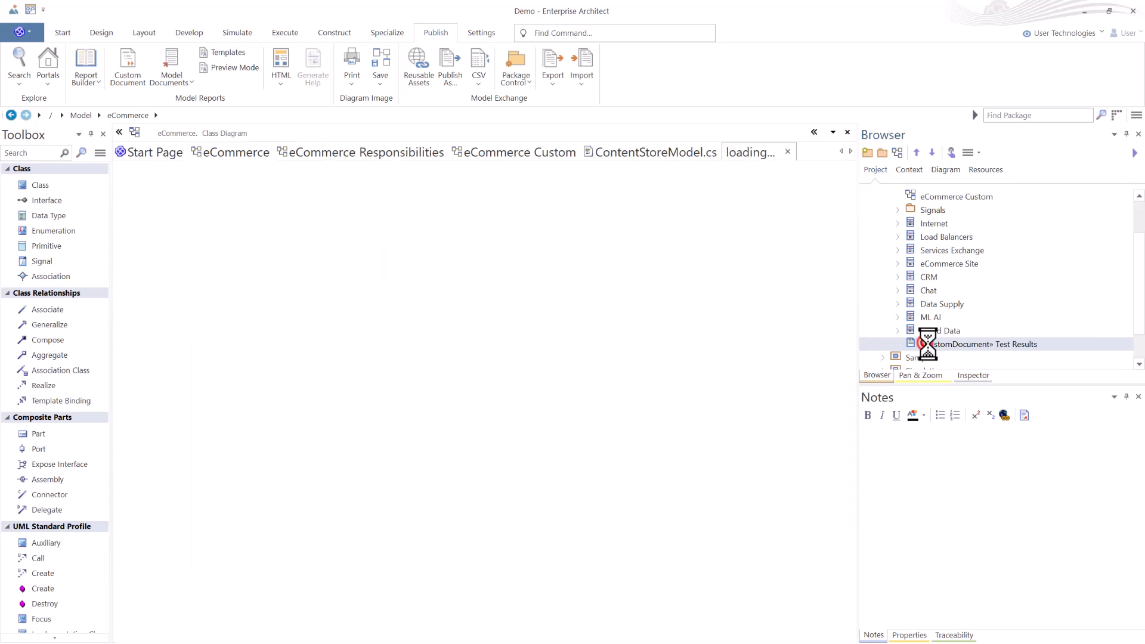
{"action": "scroll", "coordinate": [623, 327], "scroll_direction": "down", "scroll_amount": 8}
{"action": "scroll", "coordinate": [624, 325], "scroll_direction": "up", "scroll_amount": 5}
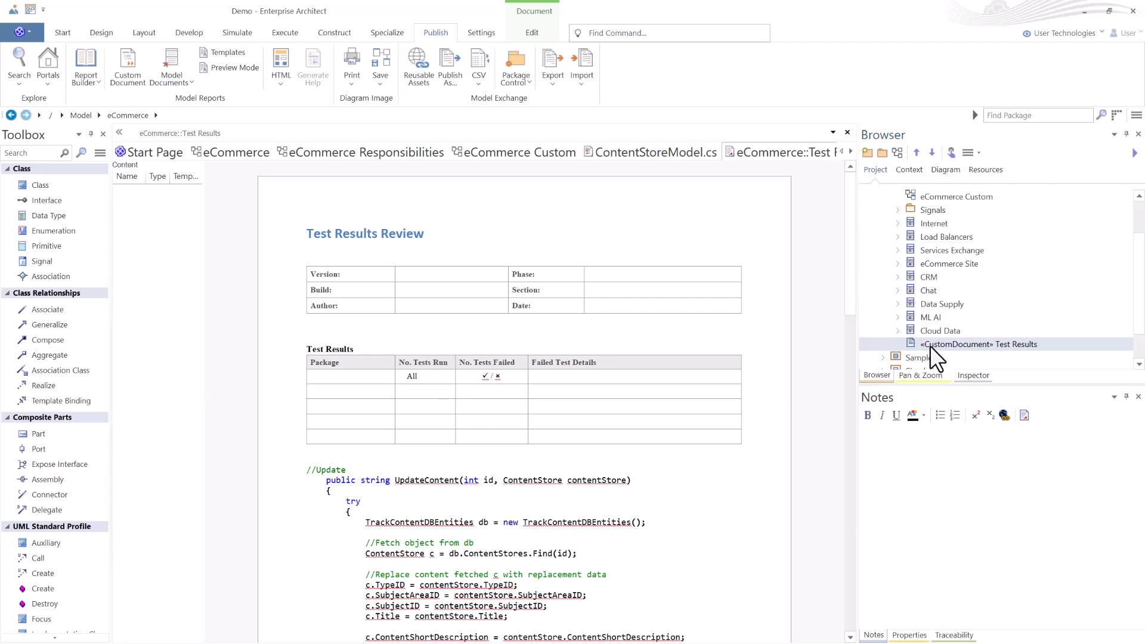
{"action": "scroll", "coordinate": [961, 337], "scroll_direction": "up", "scroll_amount": 2}
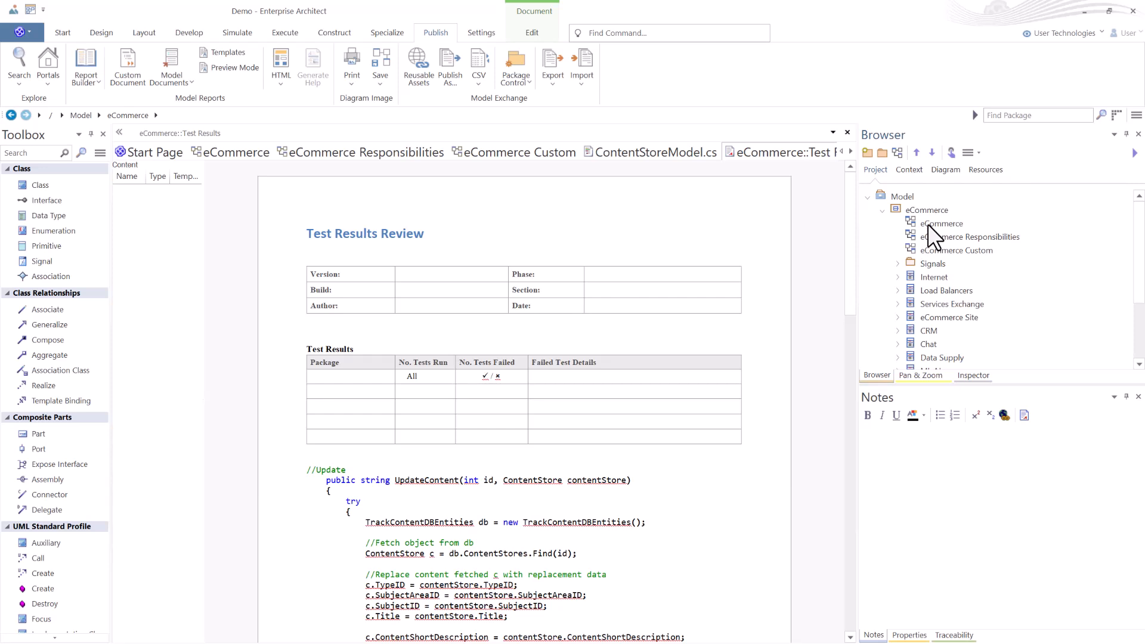
Create a new package named Testing under eCommerce with package-only initial content.
{"action": "left_click", "coordinate": [914, 210]}
{"action": "left_click", "coordinate": [881, 152]}
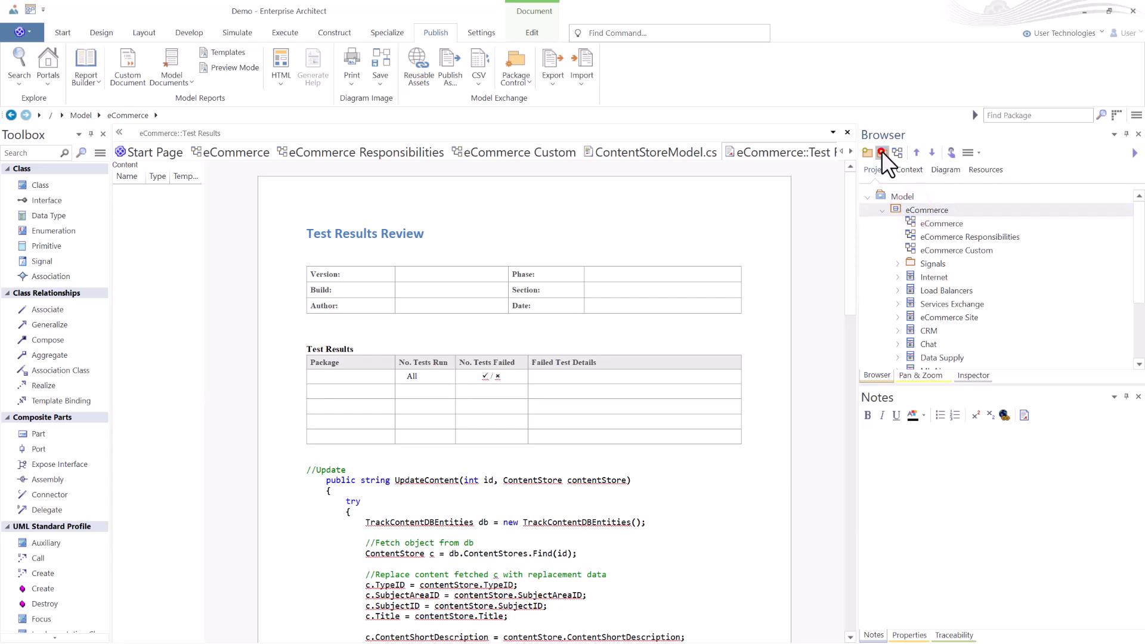
{"action": "type", "text": "Testing"}
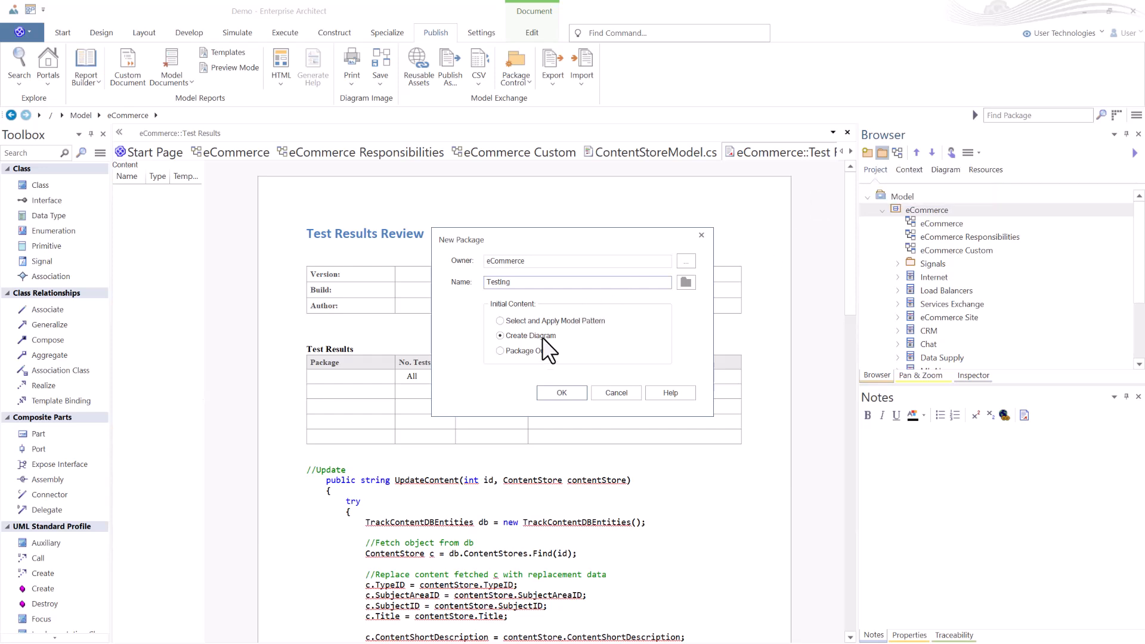
{"action": "left_click", "coordinate": [532, 349]}
{"action": "left_click", "coordinate": [562, 393]}
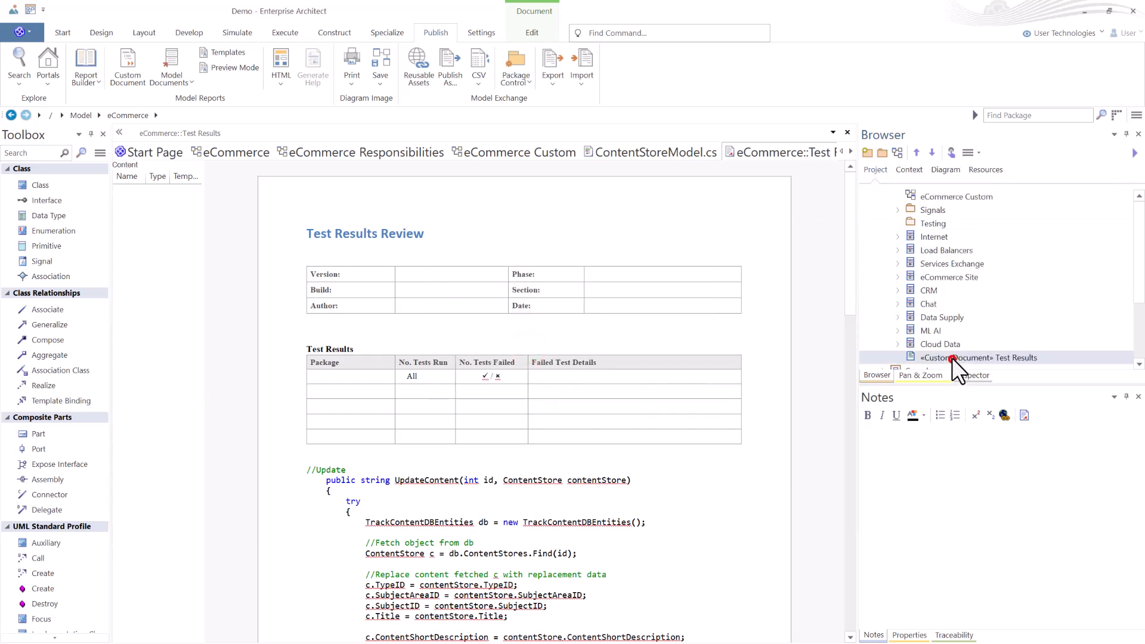
Start a new model document in the Testing package and review its toolset, documentation and type options without saving.
{"action": "double_click", "coordinate": [941, 227]}
{"action": "left_click", "coordinate": [897, 224]}
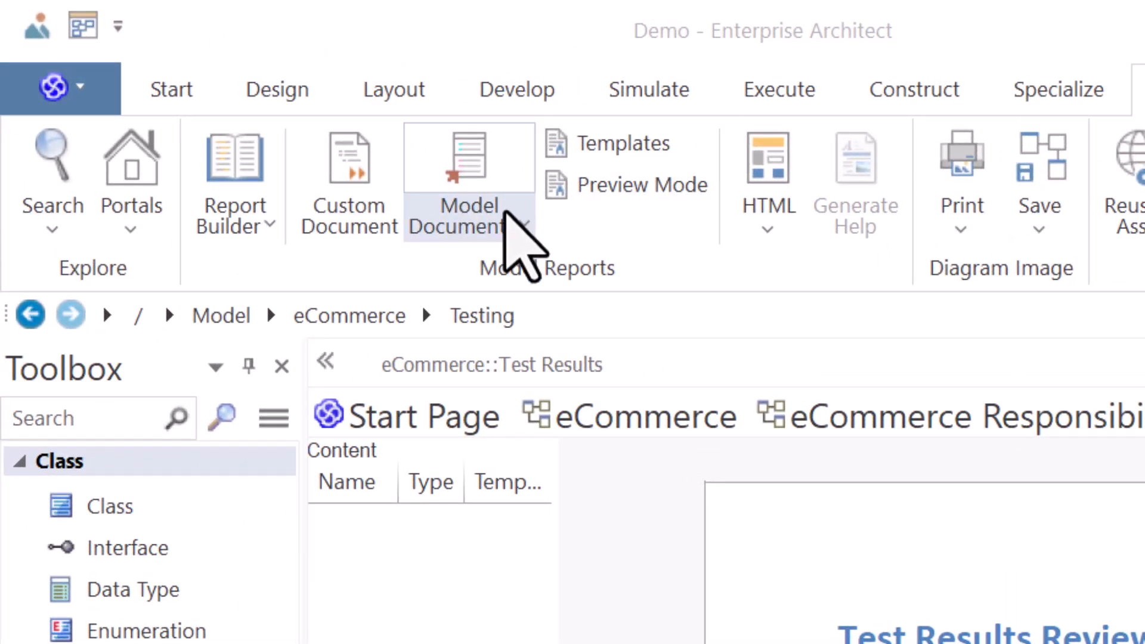
{"action": "left_click", "coordinate": [510, 205]}
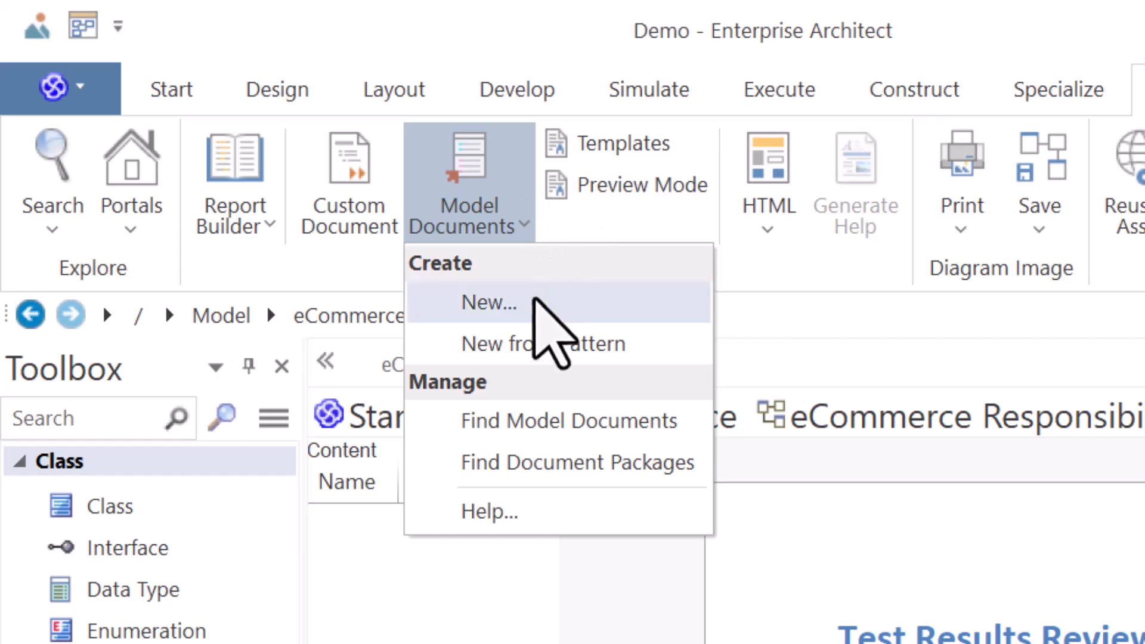
{"action": "left_click", "coordinate": [531, 302]}
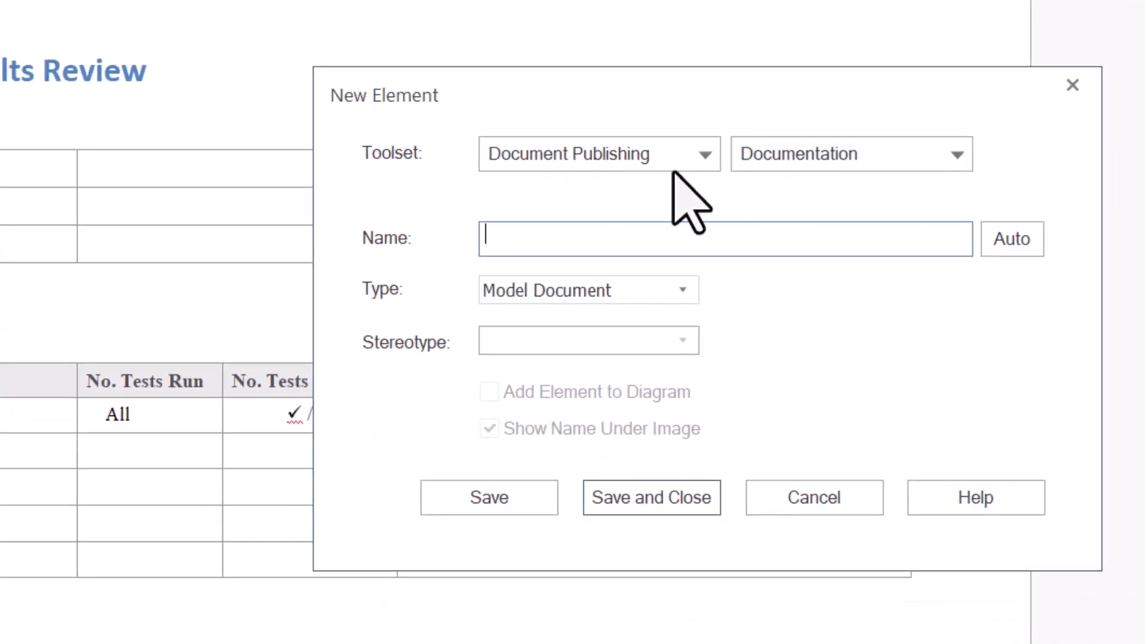
{"action": "left_click", "coordinate": [697, 154]}
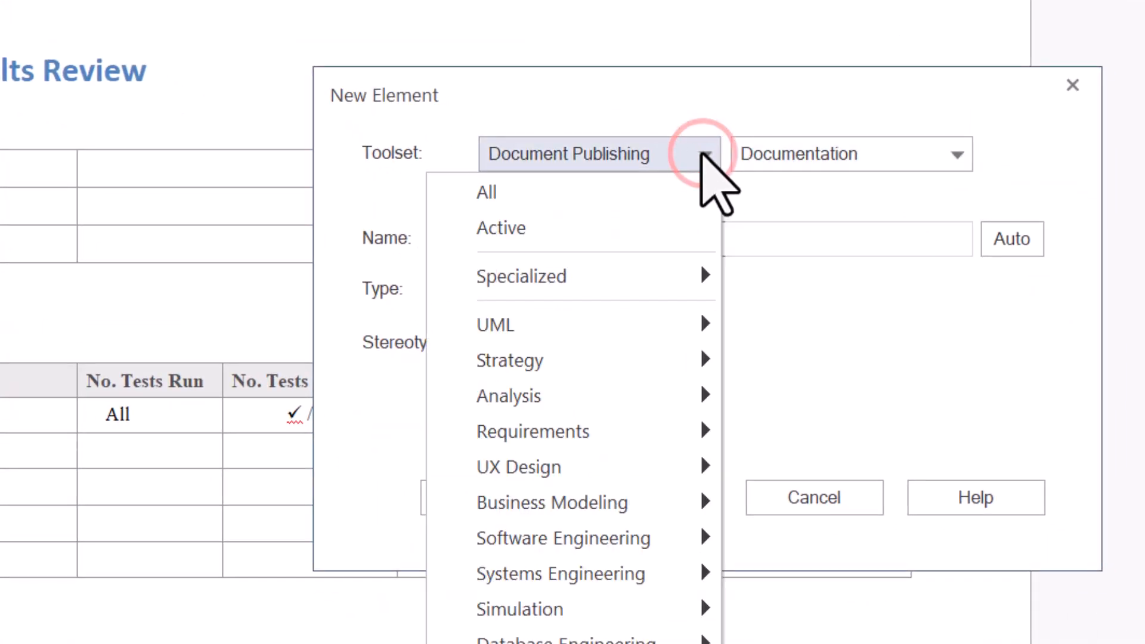
{"action": "left_click", "coordinate": [691, 319]}
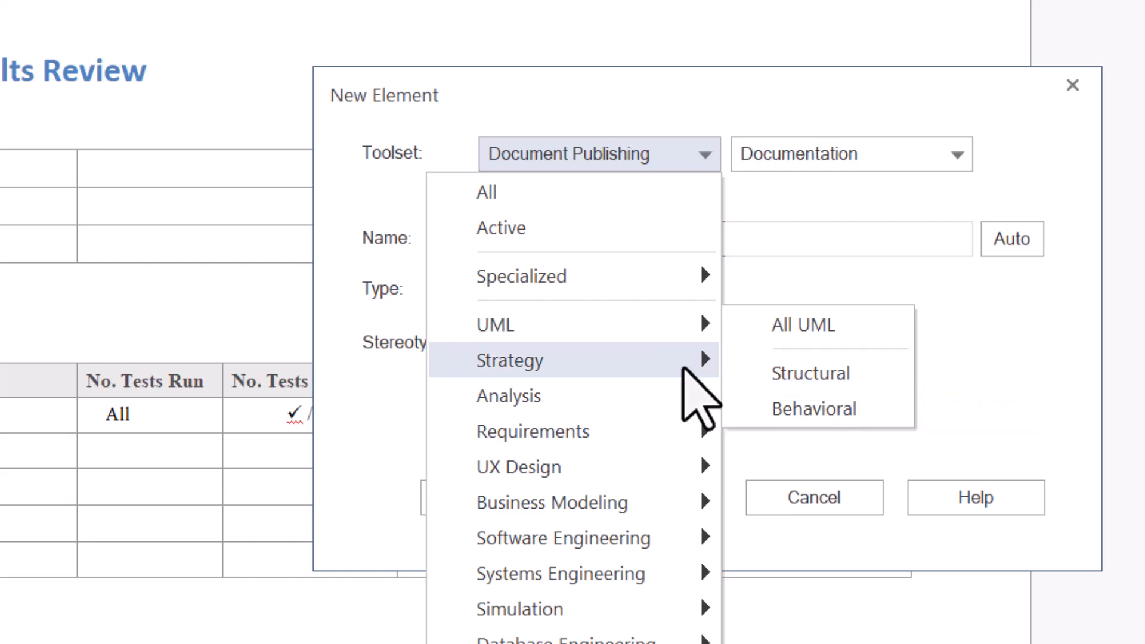
{"action": "left_click", "coordinate": [698, 394]}
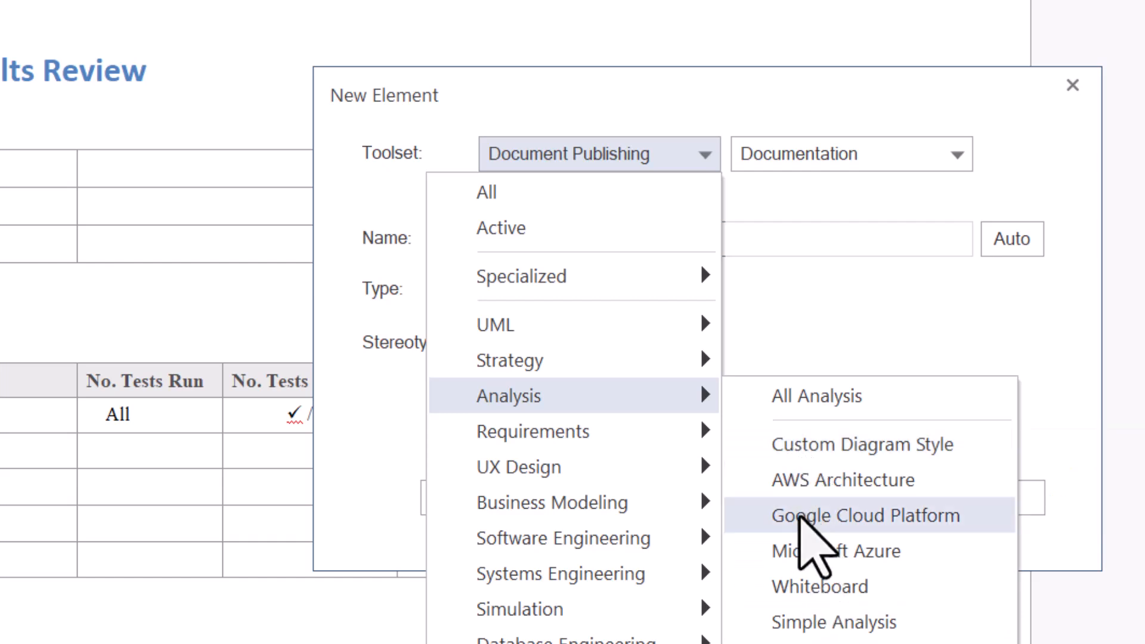
{"action": "left_click", "coordinate": [246, 77]}
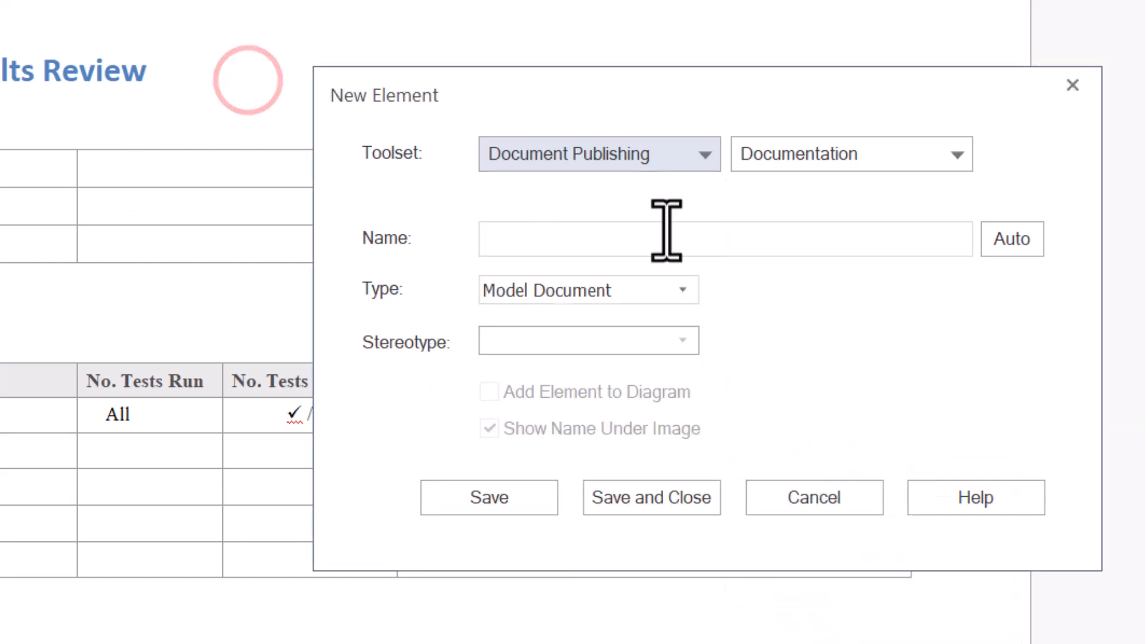
{"action": "left_click", "coordinate": [942, 153]}
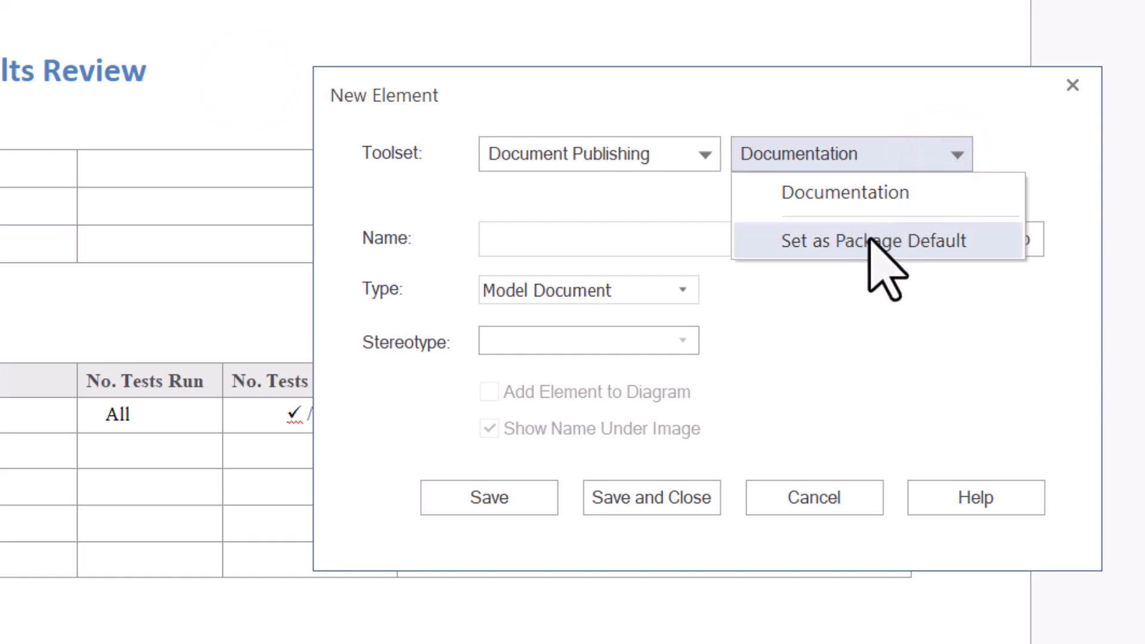
{"action": "left_click", "coordinate": [782, 97]}
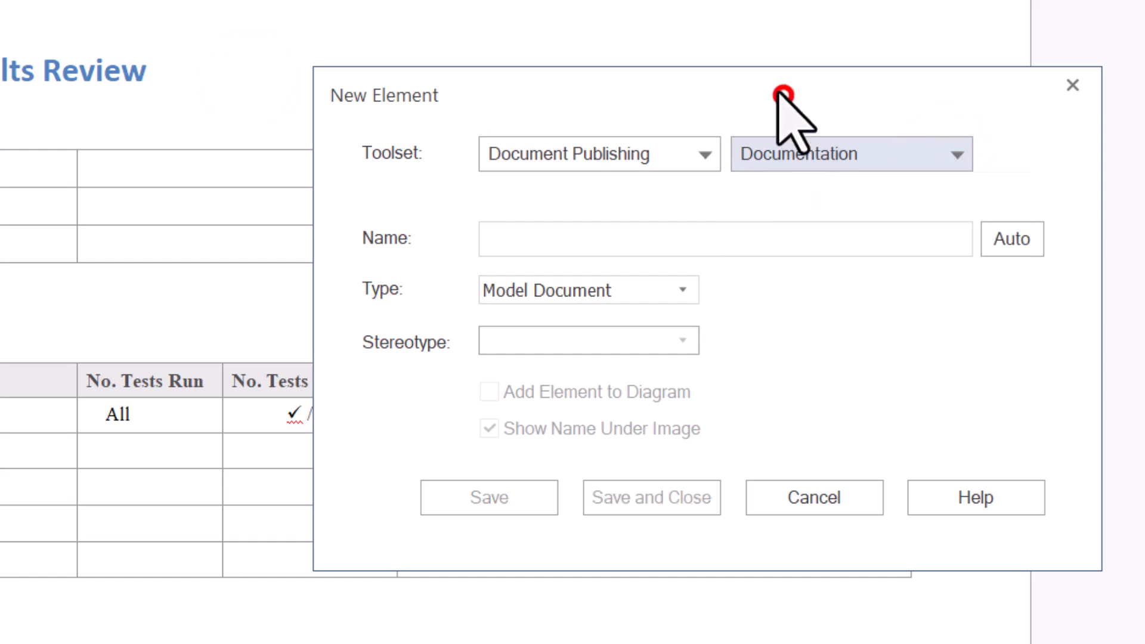
{"action": "left_click", "coordinate": [498, 240]}
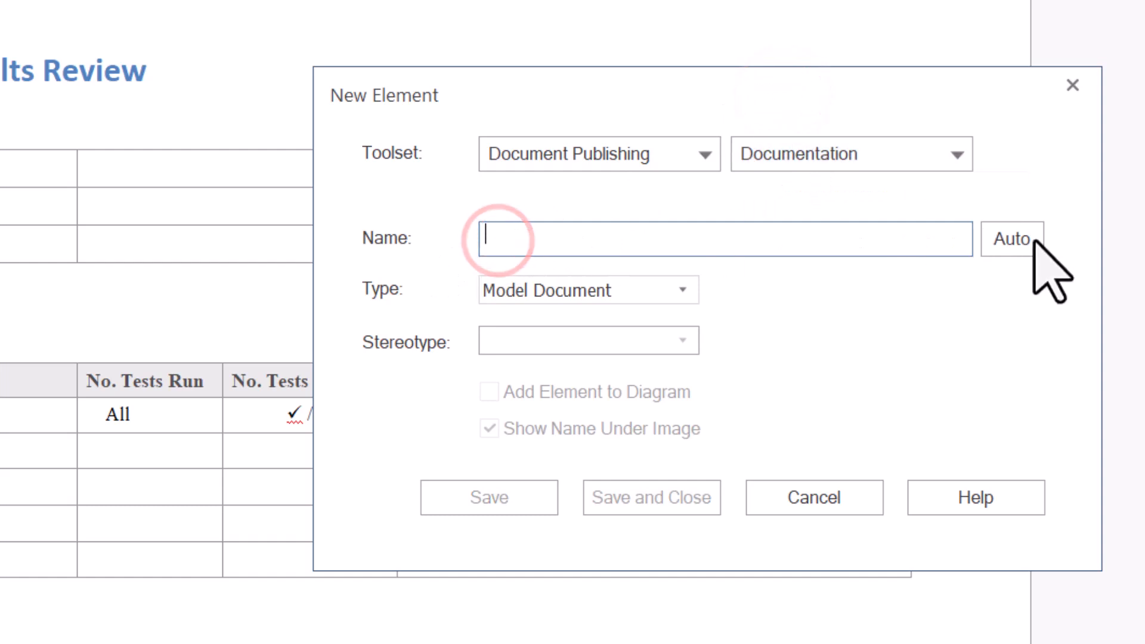
{"action": "left_click", "coordinate": [489, 234]}
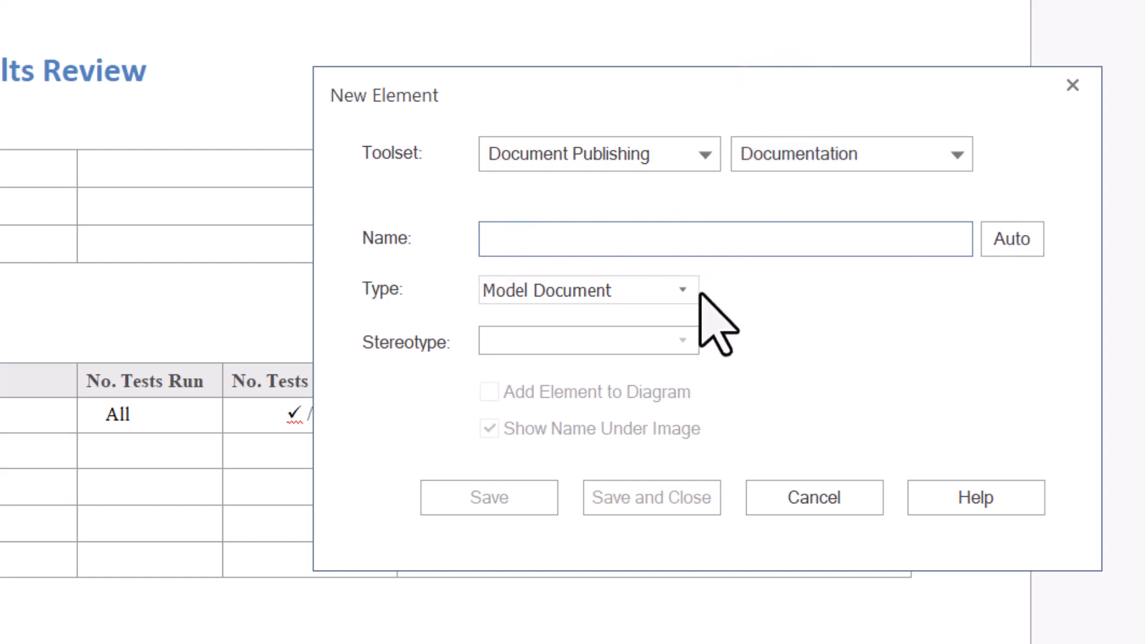
{"action": "left_click", "coordinate": [678, 292]}
{"action": "left_click", "coordinate": [678, 292]}
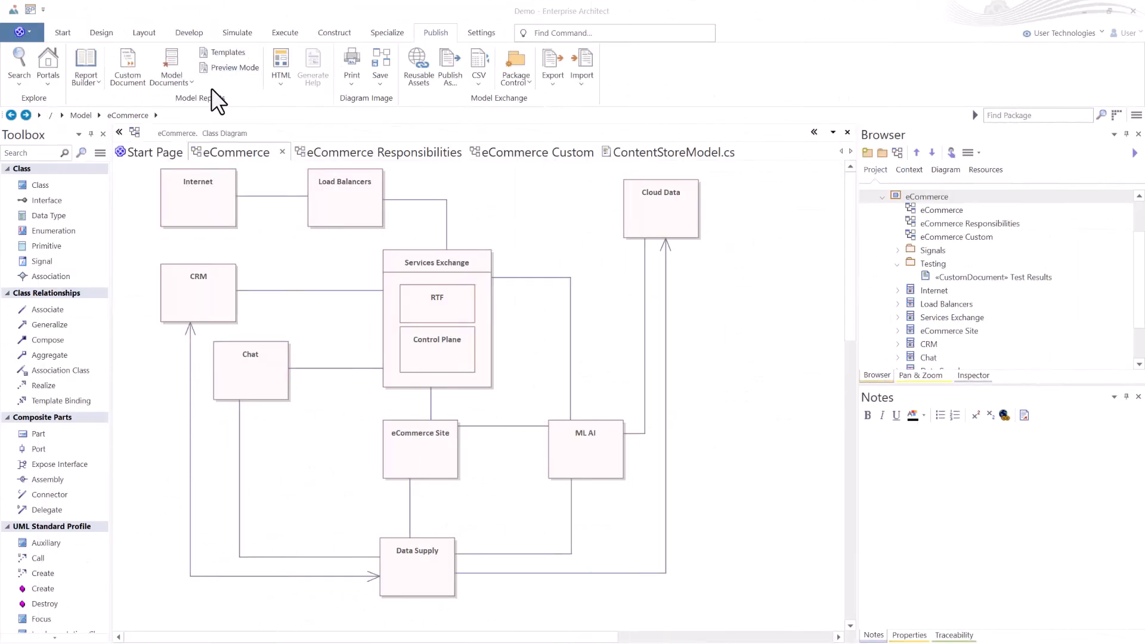
Open a new report template and browse the list of System Templates.
{"action": "left_click", "coordinate": [222, 51]}
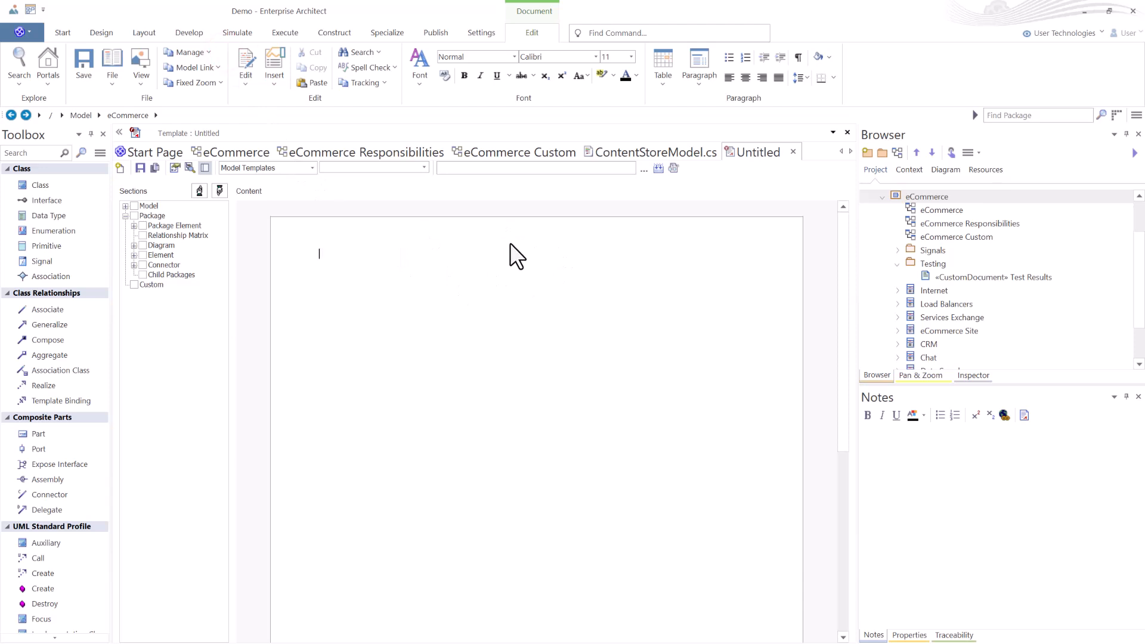
{"action": "left_click", "coordinate": [313, 168]}
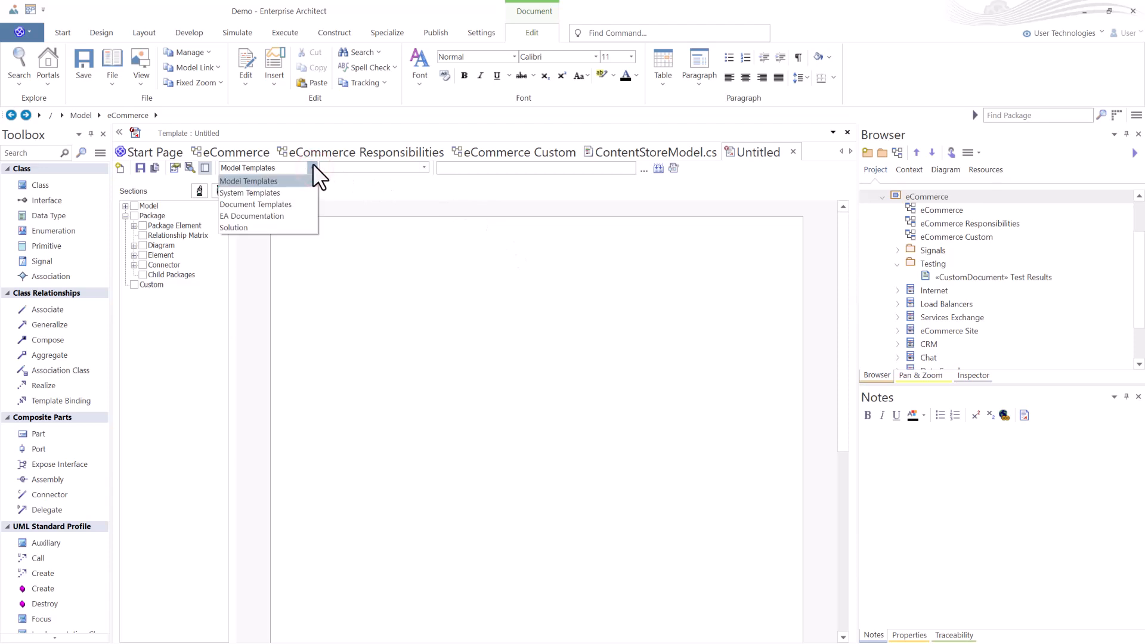
{"action": "left_click", "coordinate": [301, 191]}
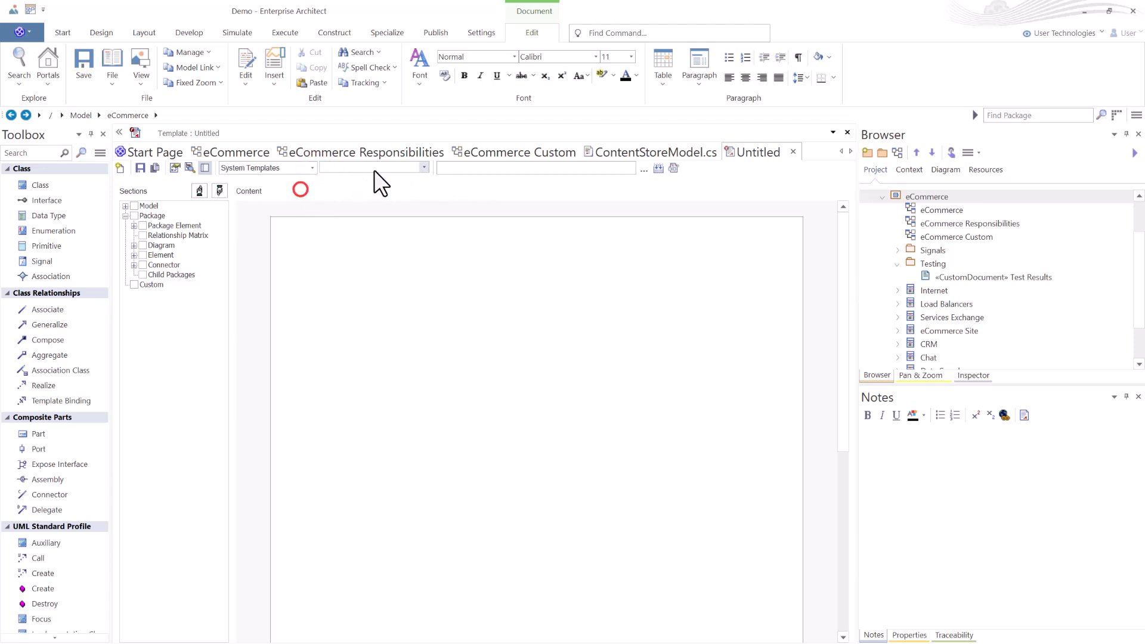
{"action": "left_click", "coordinate": [423, 167]}
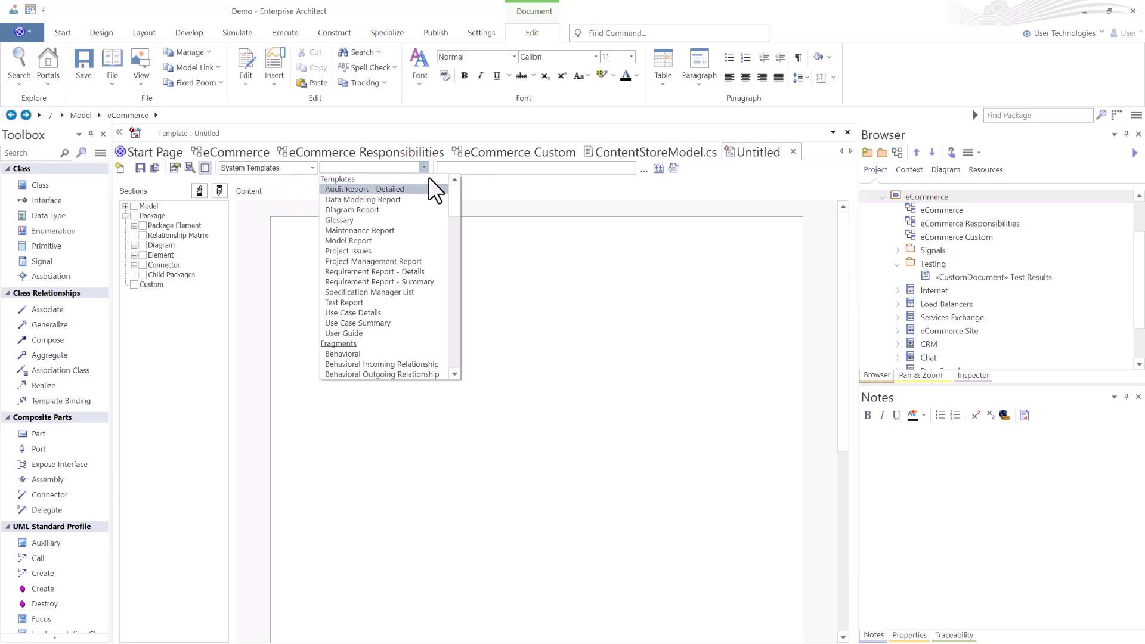
{"action": "left_click", "coordinate": [555, 310]}
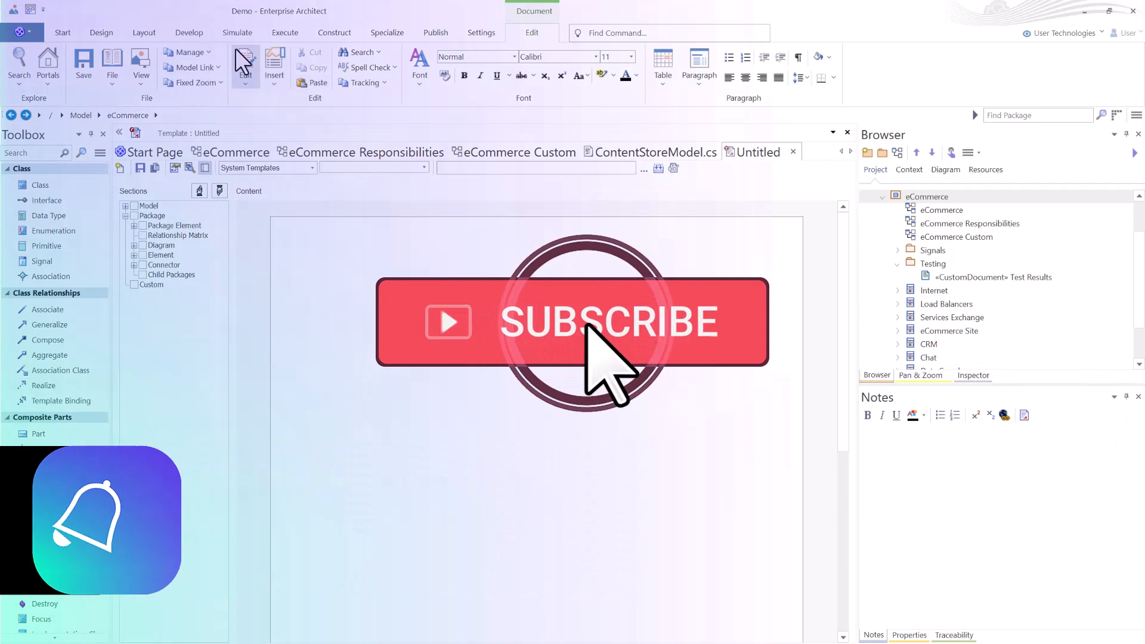
Preview a dynamic document of the eCommerce package.
{"action": "left_click", "coordinate": [436, 33]}
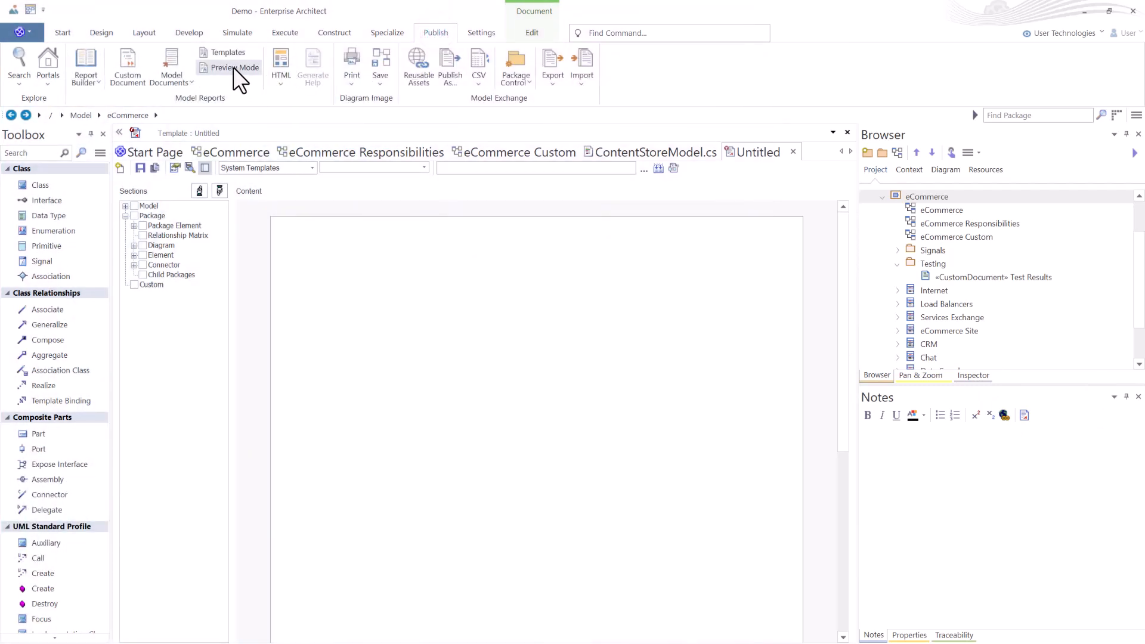
{"action": "left_click", "coordinate": [233, 70]}
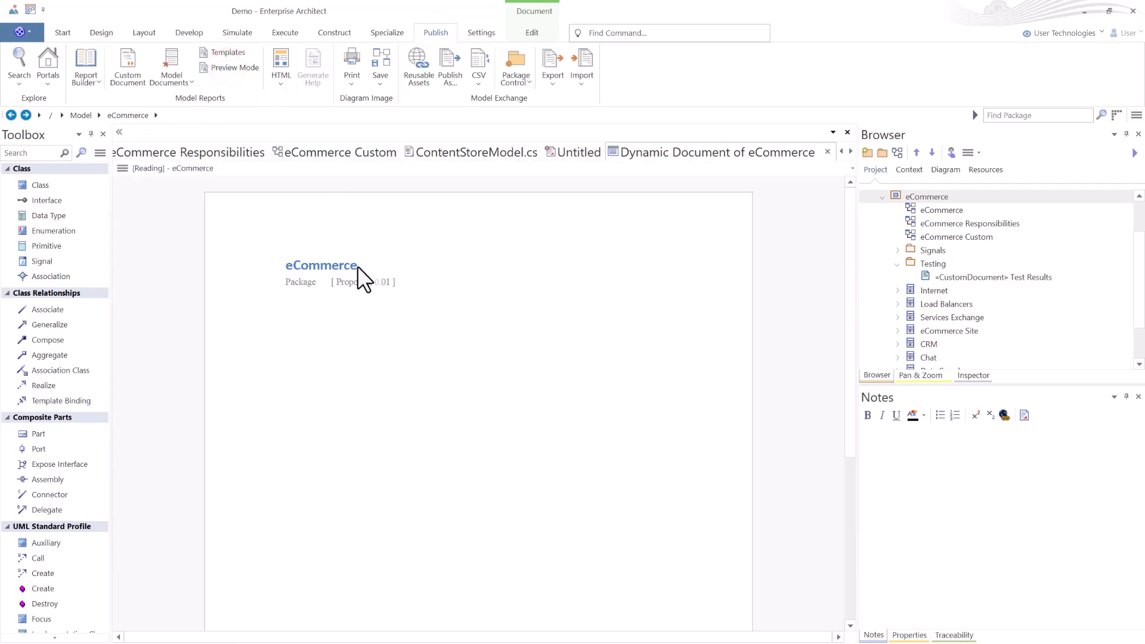
{"action": "scroll", "coordinate": [357, 272], "scroll_direction": "down", "scroll_amount": 3}
{"action": "scroll", "coordinate": [362, 274], "scroll_direction": "up", "scroll_amount": 3}
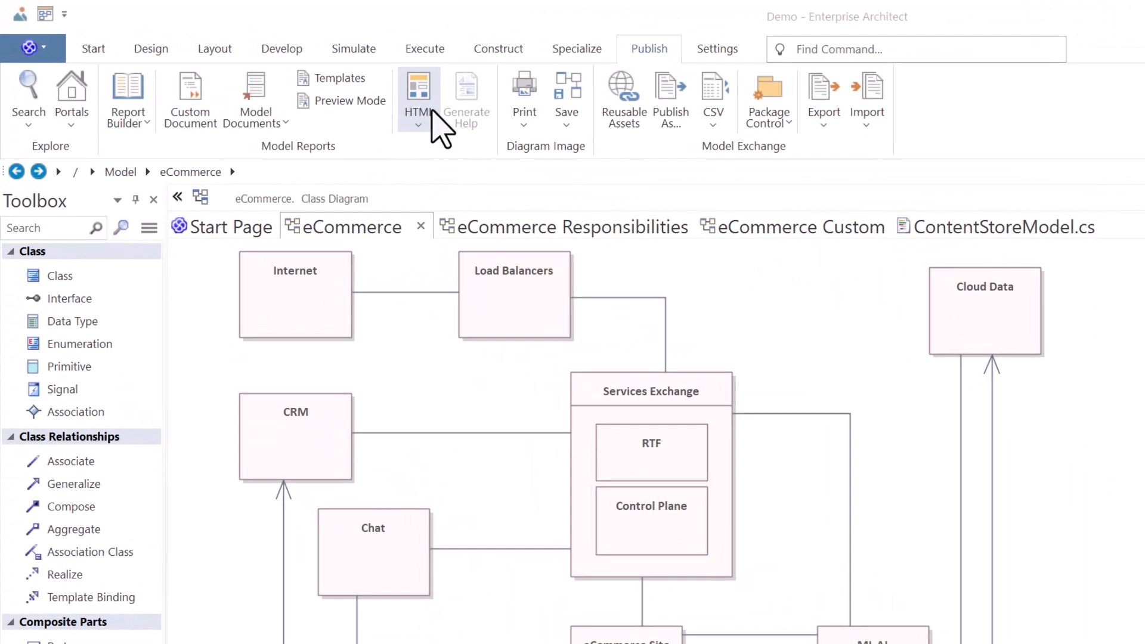
Open the Standard HTML Report dialog for the eCommerce package and browse for an output folder, cancelling the folder selection.
{"action": "left_click", "coordinate": [418, 123]}
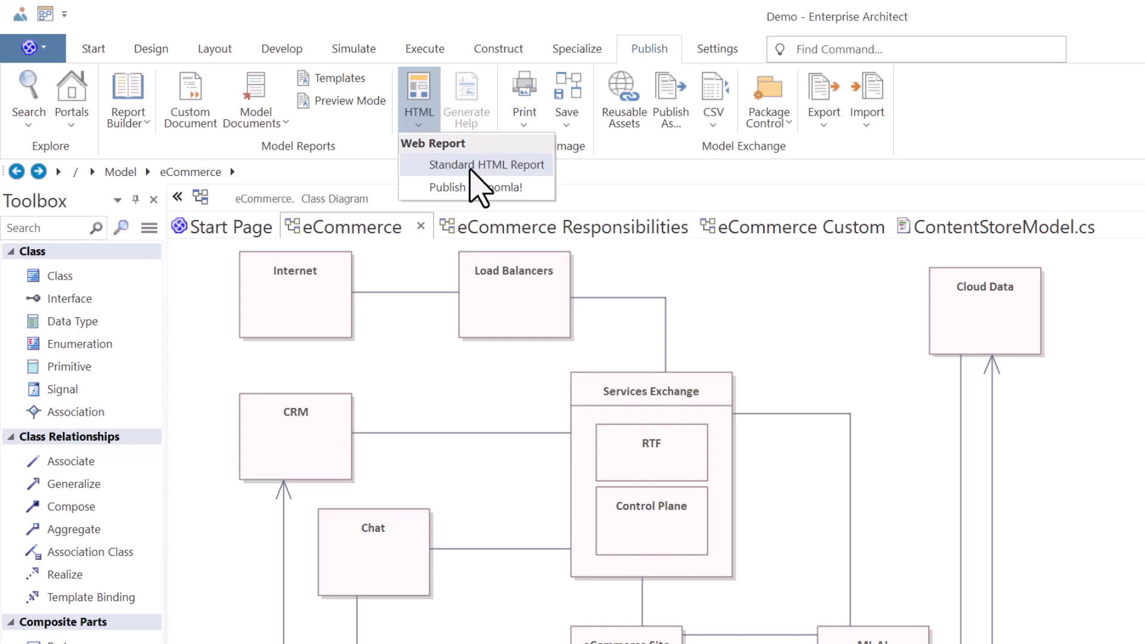
{"action": "left_click", "coordinate": [496, 164]}
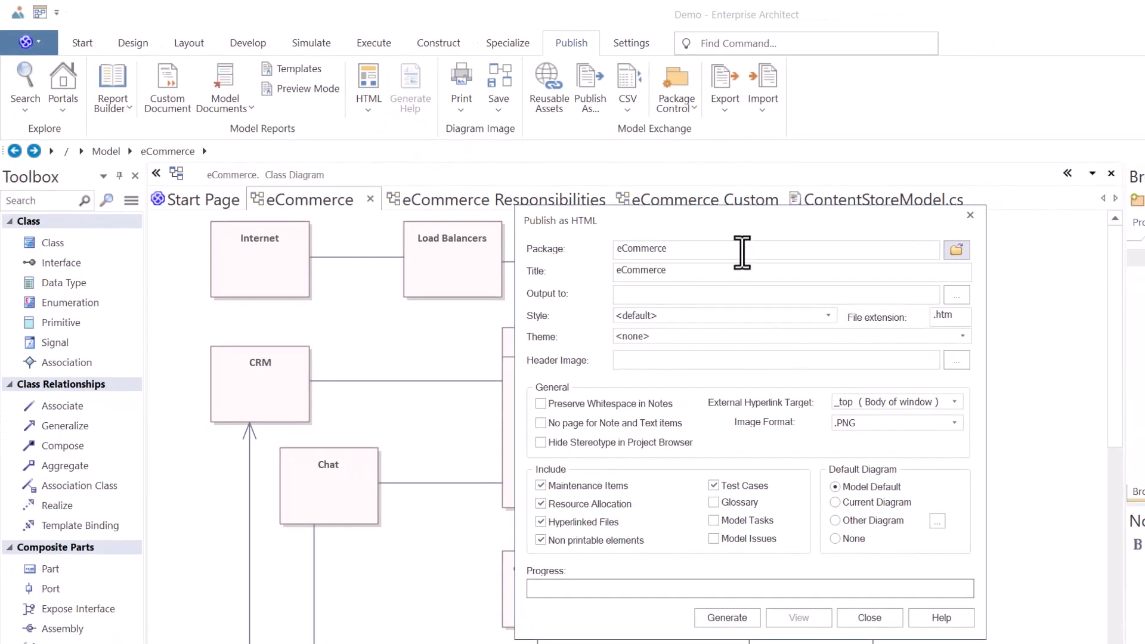
{"action": "left_click", "coordinate": [961, 295]}
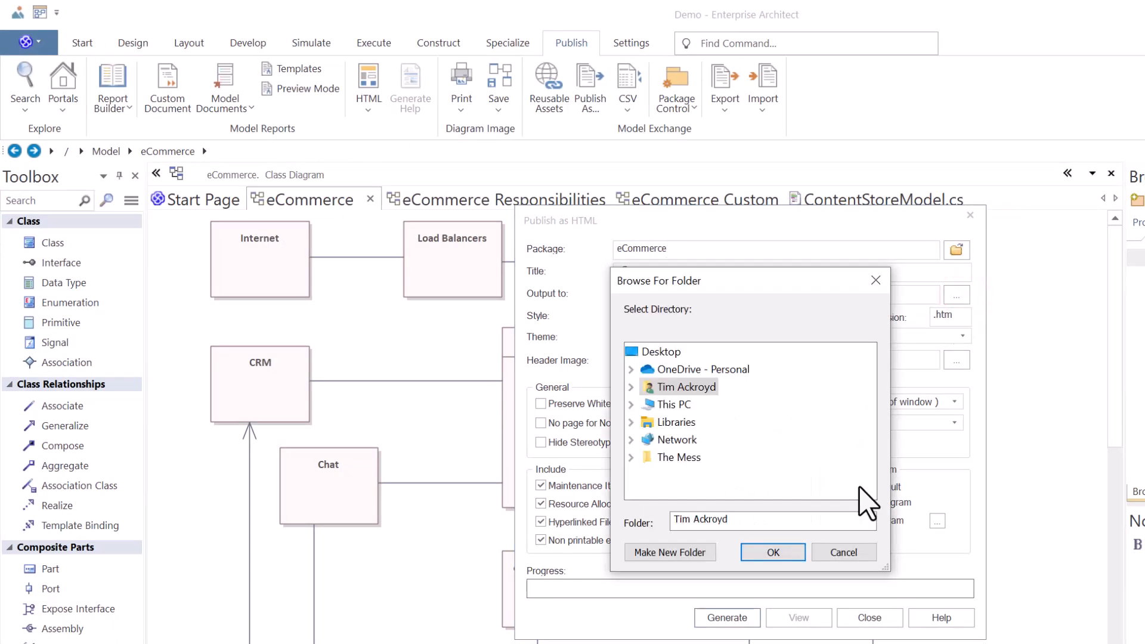
{"action": "left_click", "coordinate": [844, 553]}
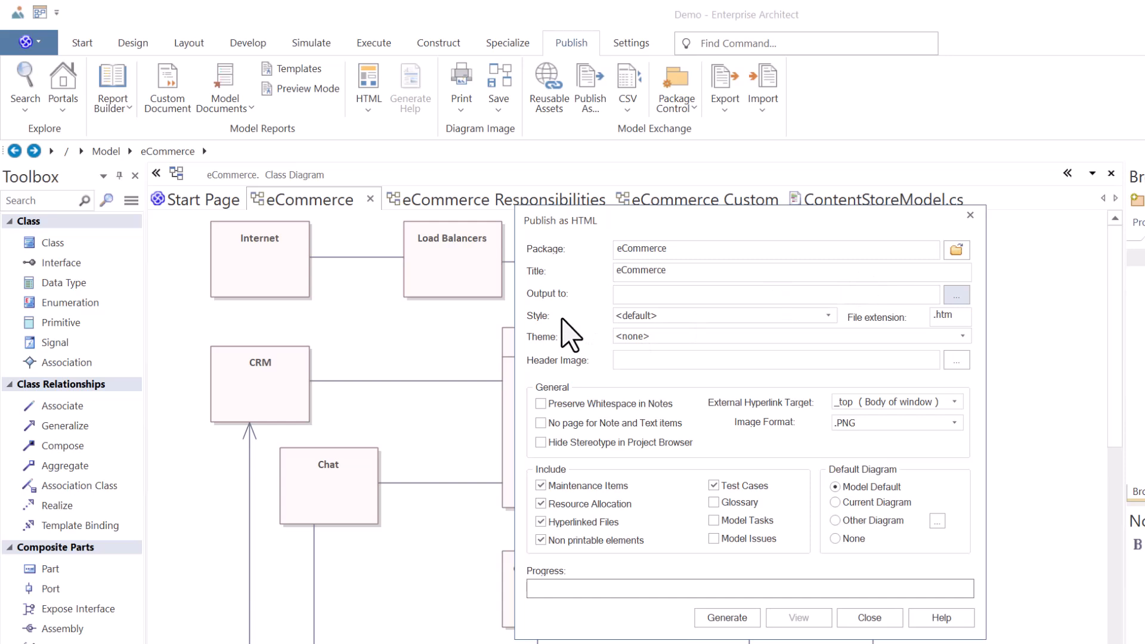
Review the HTML report's style list and Glossary include option, then close the dialog without generating.
{"action": "left_click", "coordinate": [828, 313]}
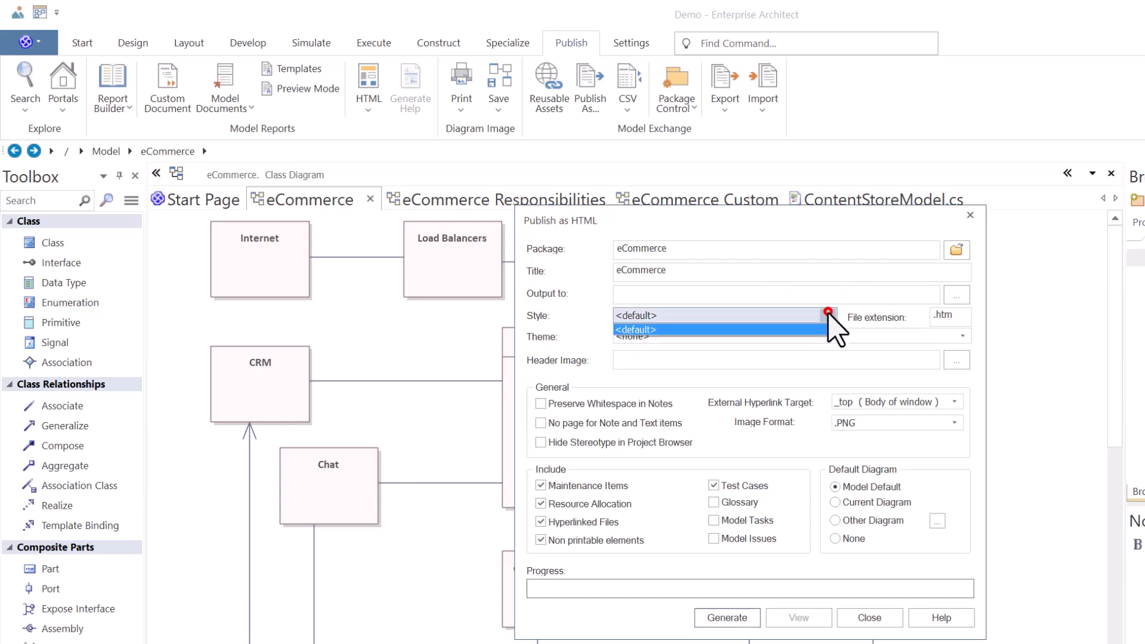
{"action": "left_click", "coordinate": [828, 315]}
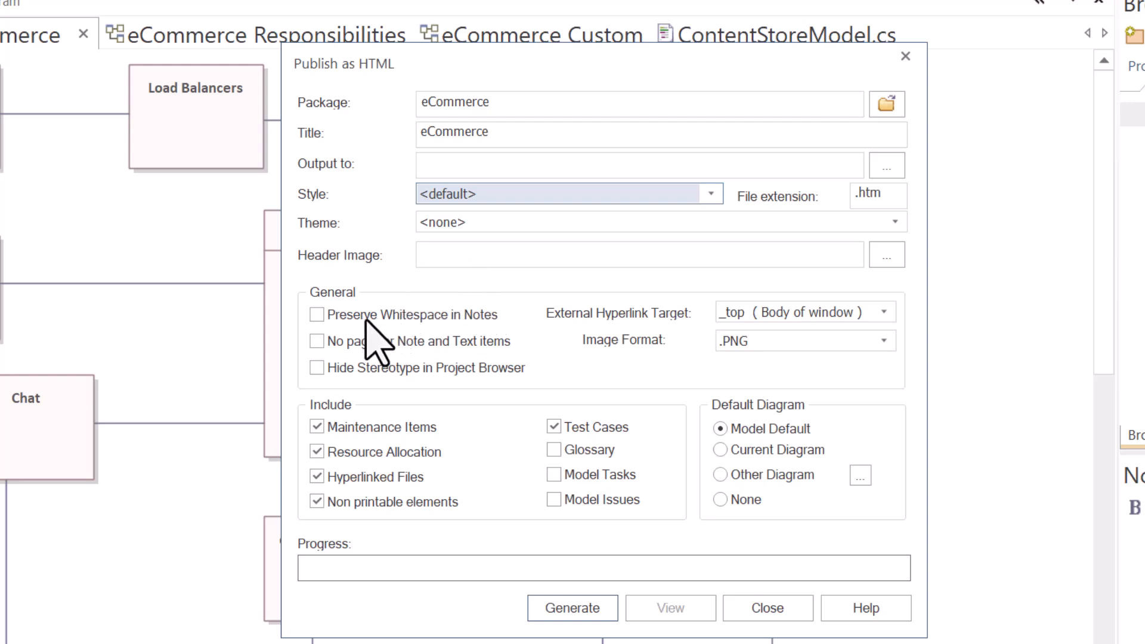
{"action": "left_click", "coordinate": [554, 450]}
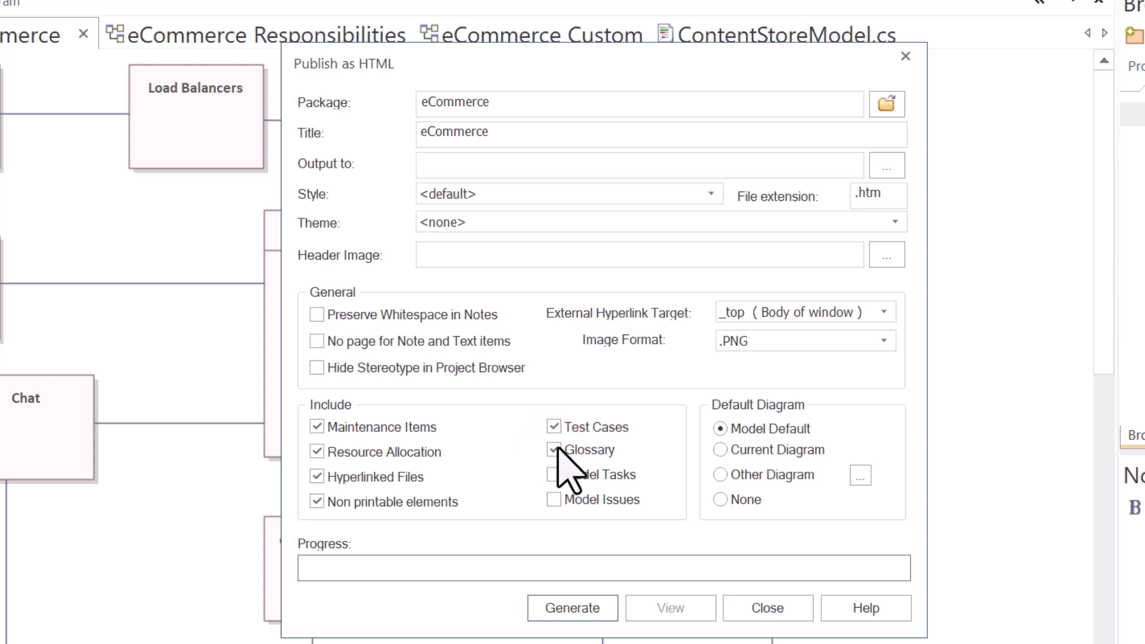
{"action": "left_click", "coordinate": [553, 450]}
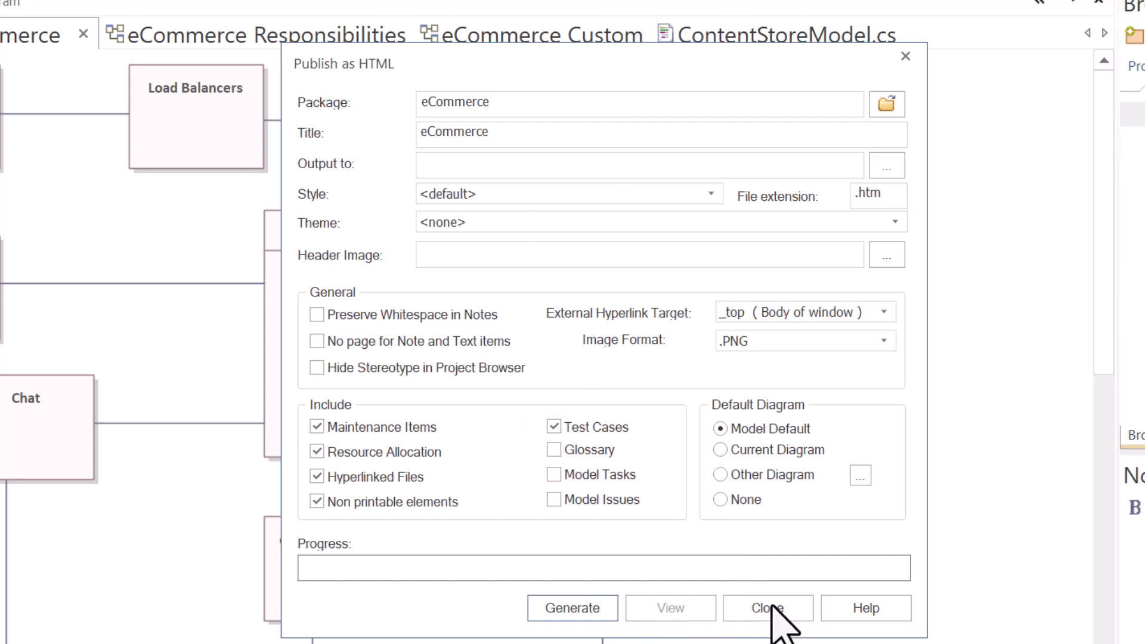
{"action": "left_click", "coordinate": [769, 608]}
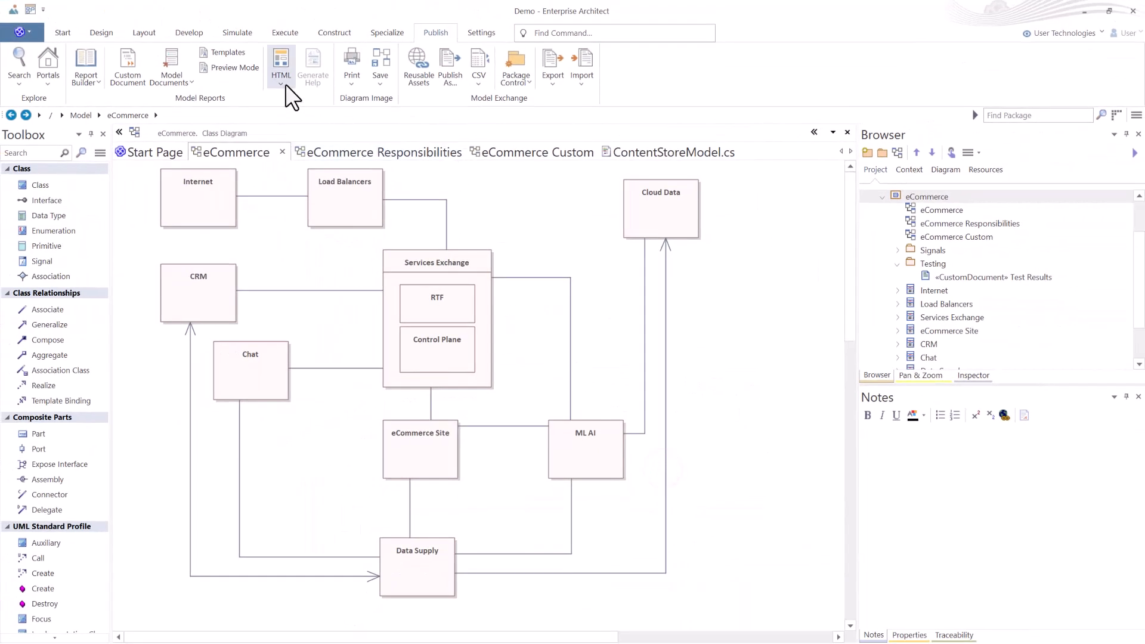
Preview the print layout of the eCommerce diagram and close the preview.
{"action": "left_click", "coordinate": [283, 83]}
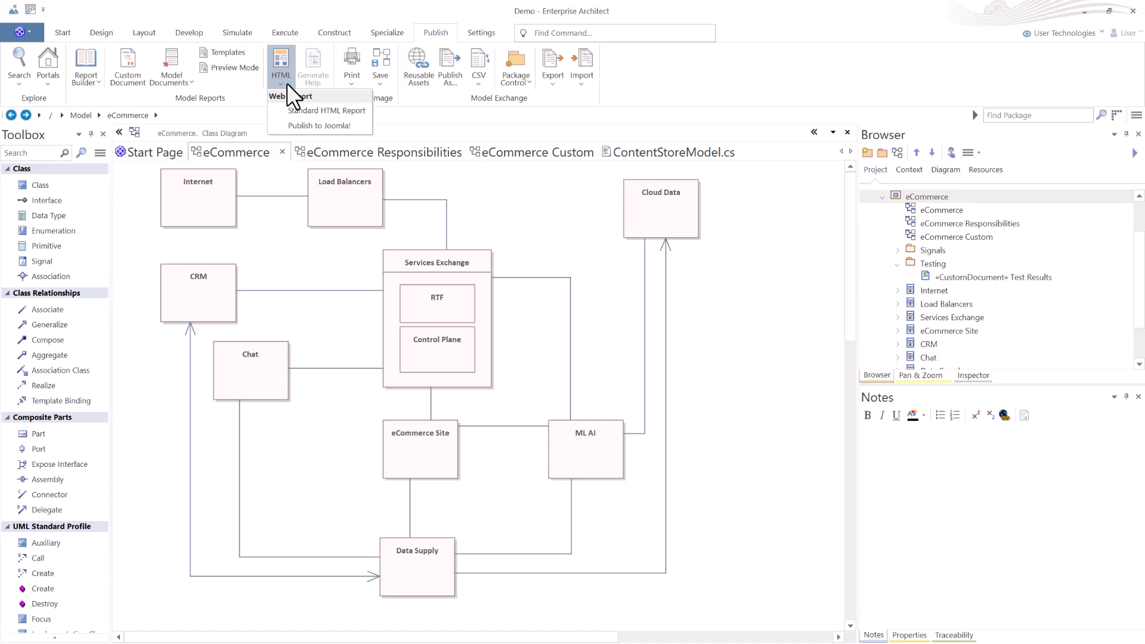
{"action": "left_click", "coordinate": [320, 69]}
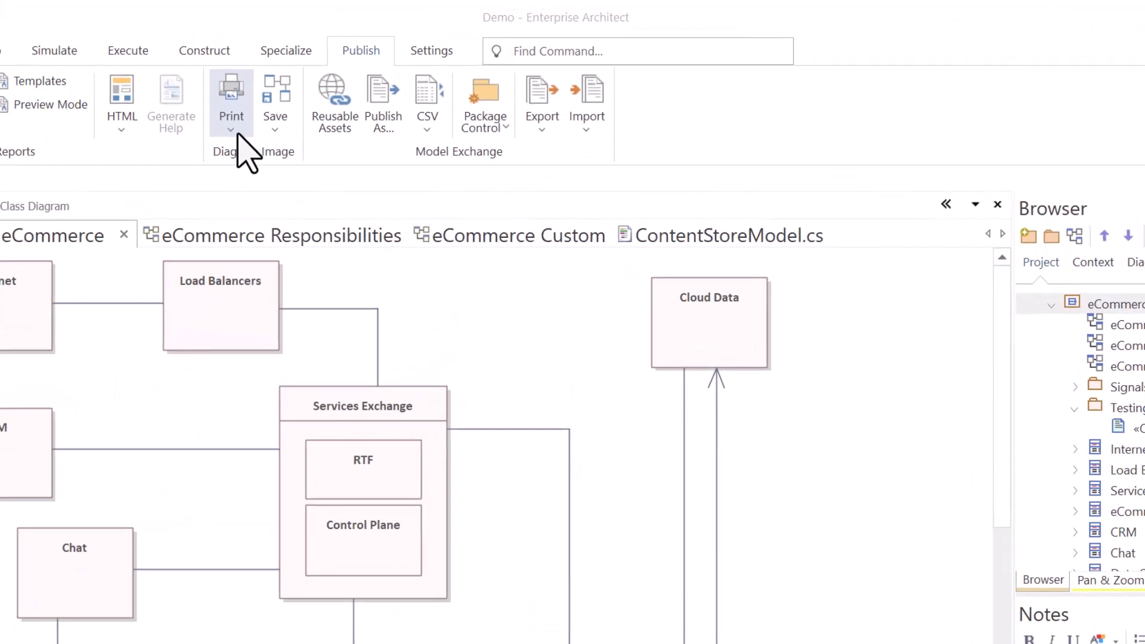
{"action": "left_click", "coordinate": [223, 119]}
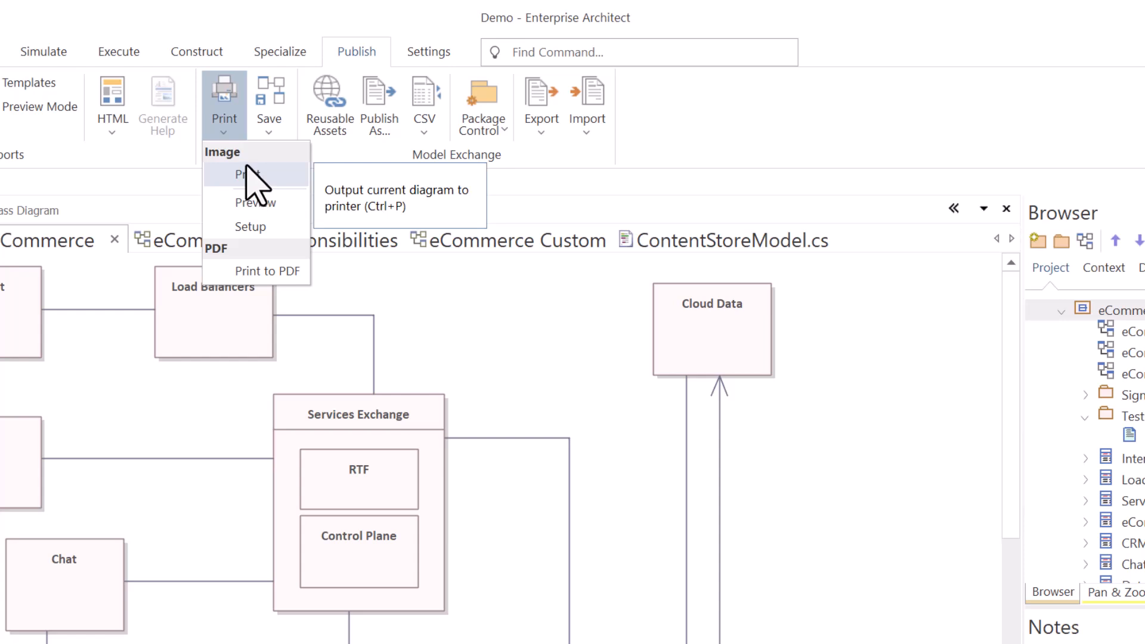
{"action": "left_click", "coordinate": [274, 204]}
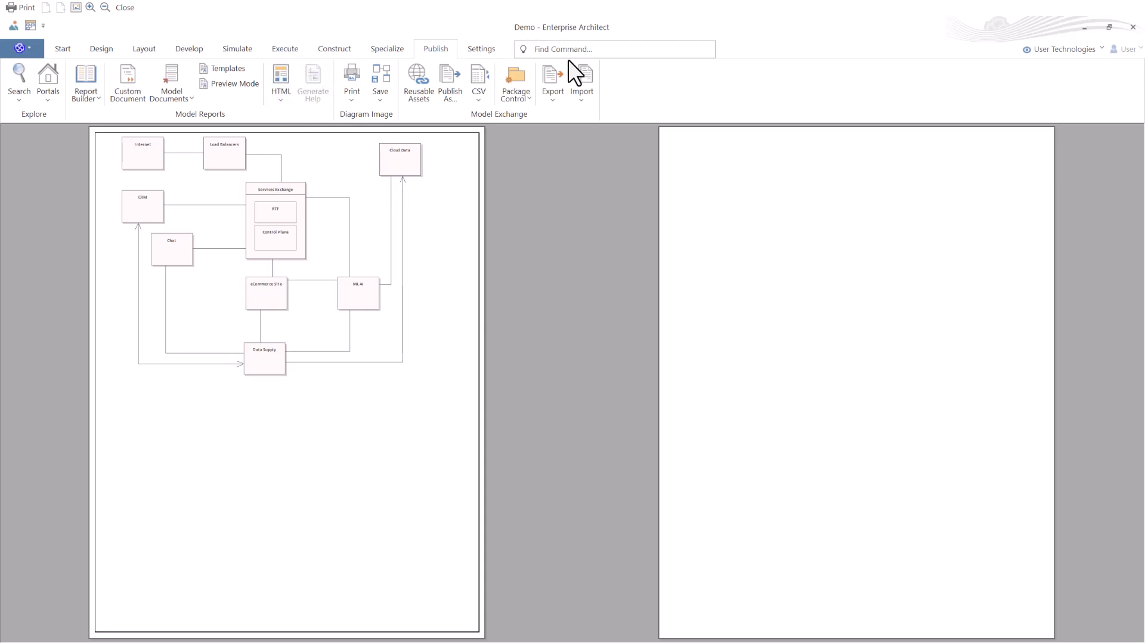
{"action": "left_click", "coordinate": [1132, 27]}
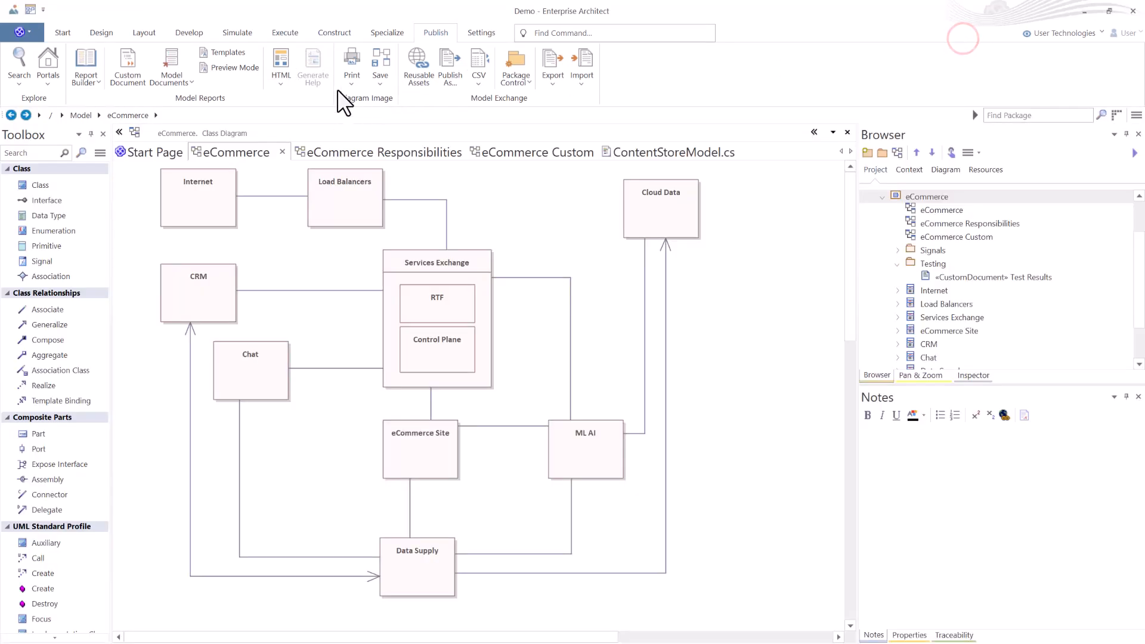
Open the print setup for the diagram, review the available printers, and cancel.
{"action": "left_click", "coordinate": [351, 78]}
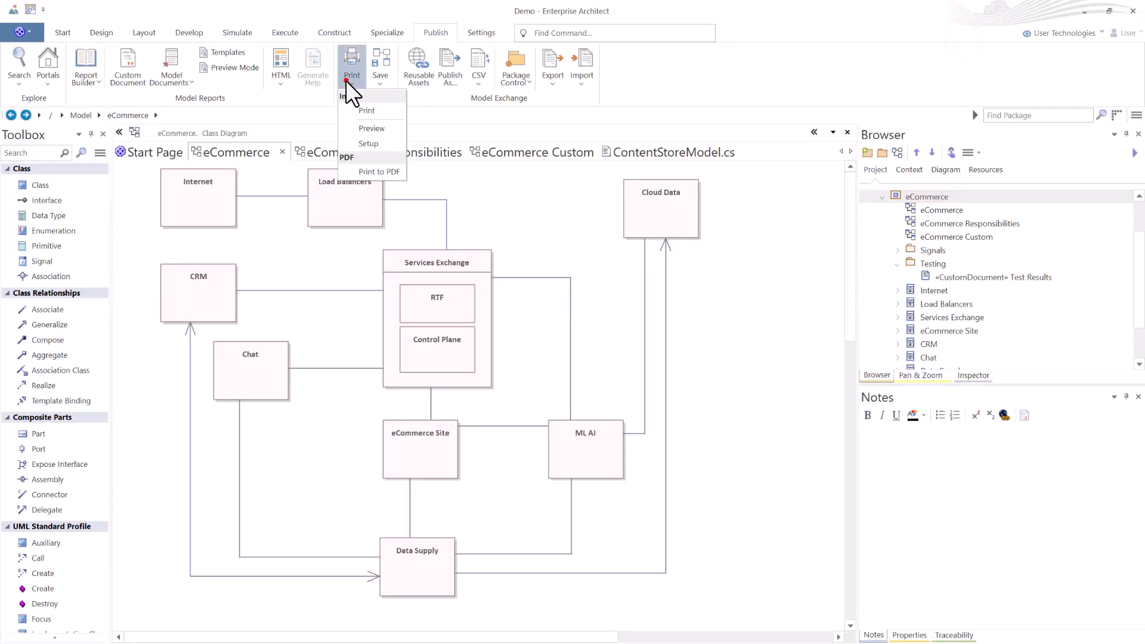
{"action": "left_click", "coordinate": [382, 144]}
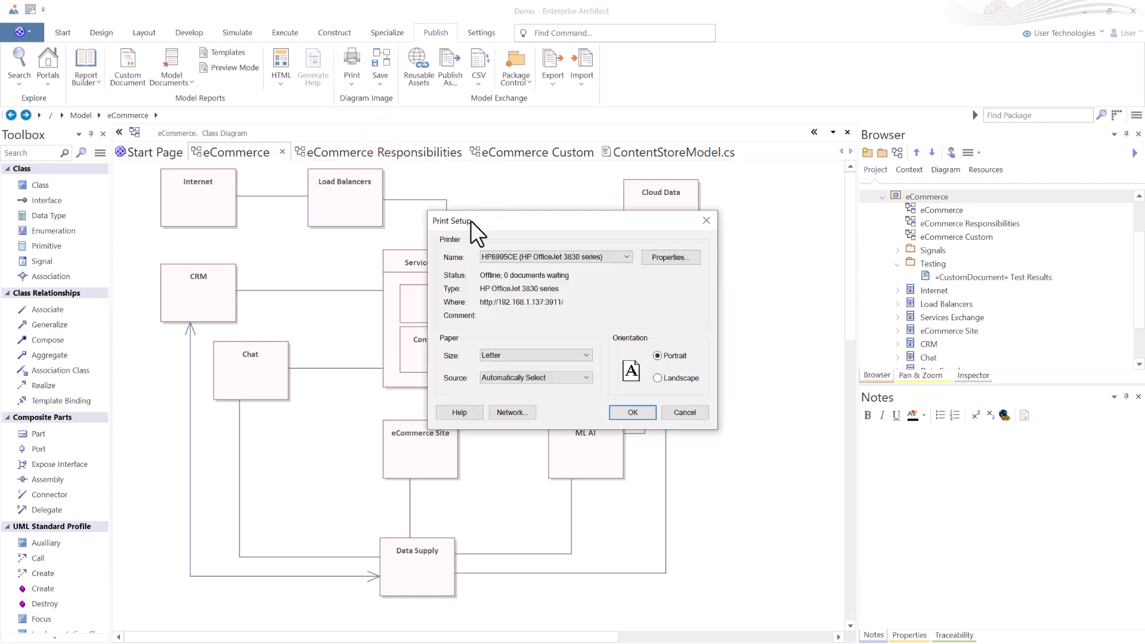
{"action": "left_click", "coordinate": [627, 257]}
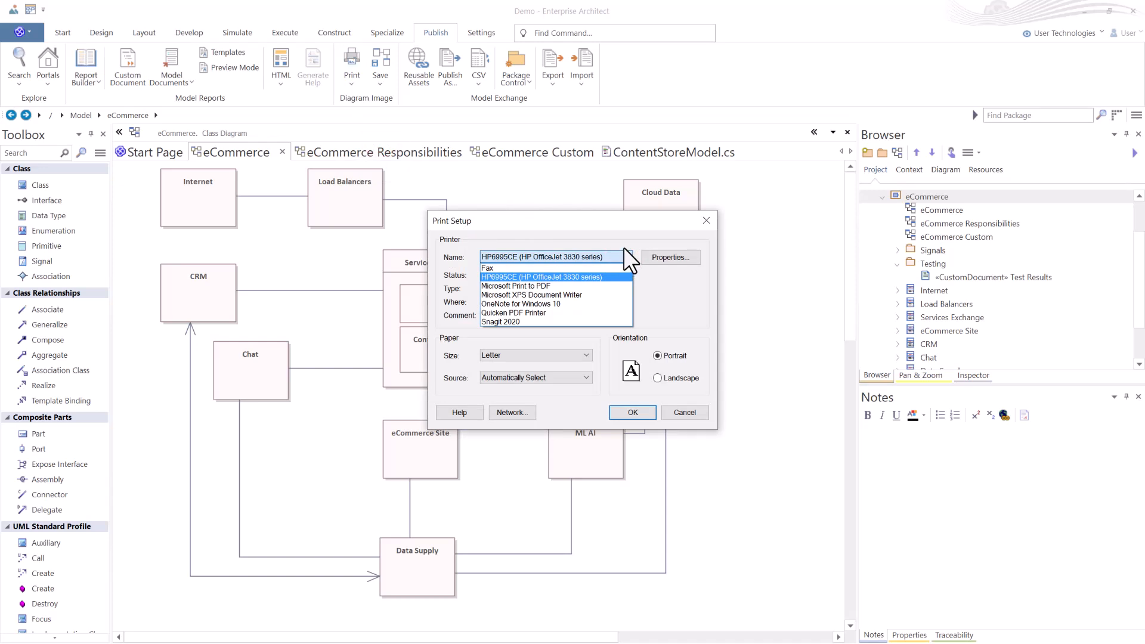
{"action": "left_click", "coordinate": [681, 294]}
{"action": "left_click", "coordinate": [686, 412]}
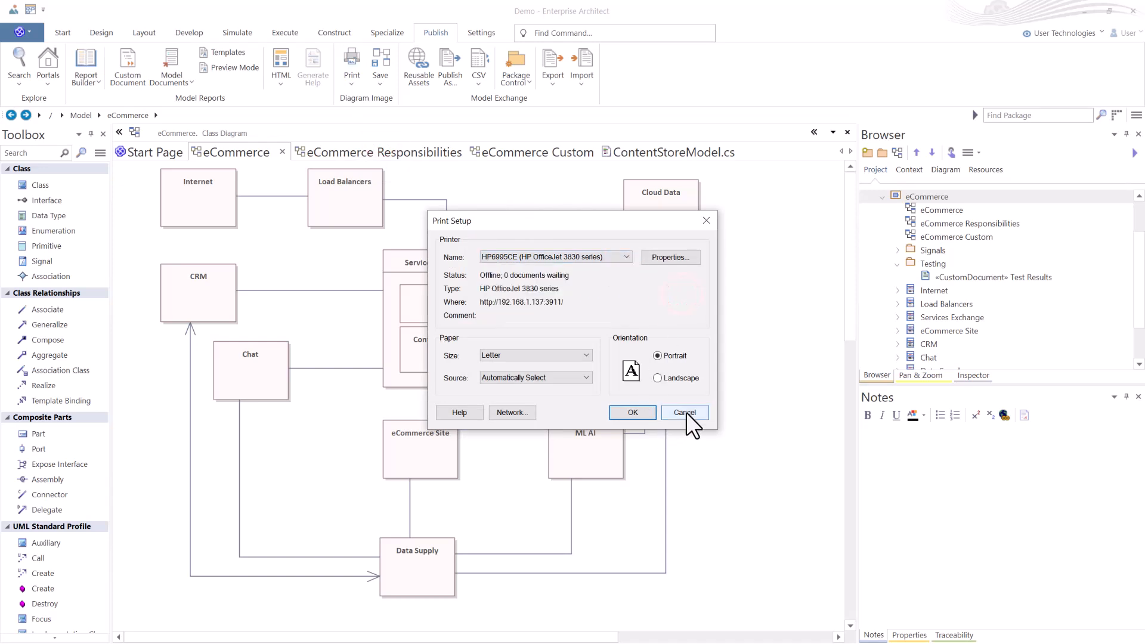
Open Print to PDF for the diagram and cancel the file-name dialog.
{"action": "left_click", "coordinate": [351, 82]}
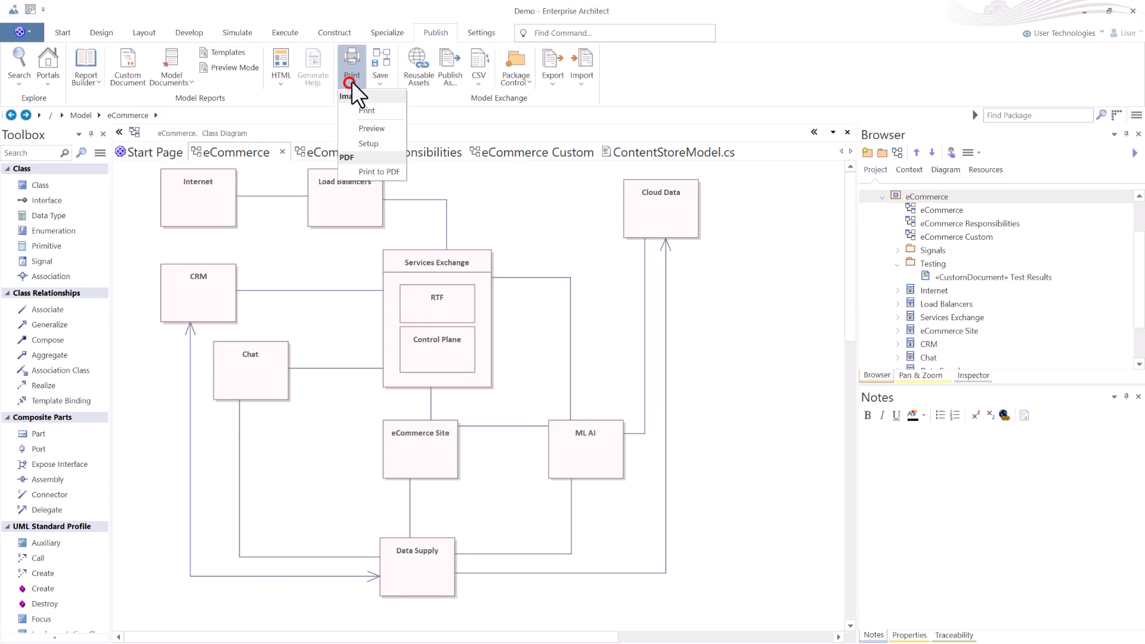
{"action": "left_click", "coordinate": [373, 172]}
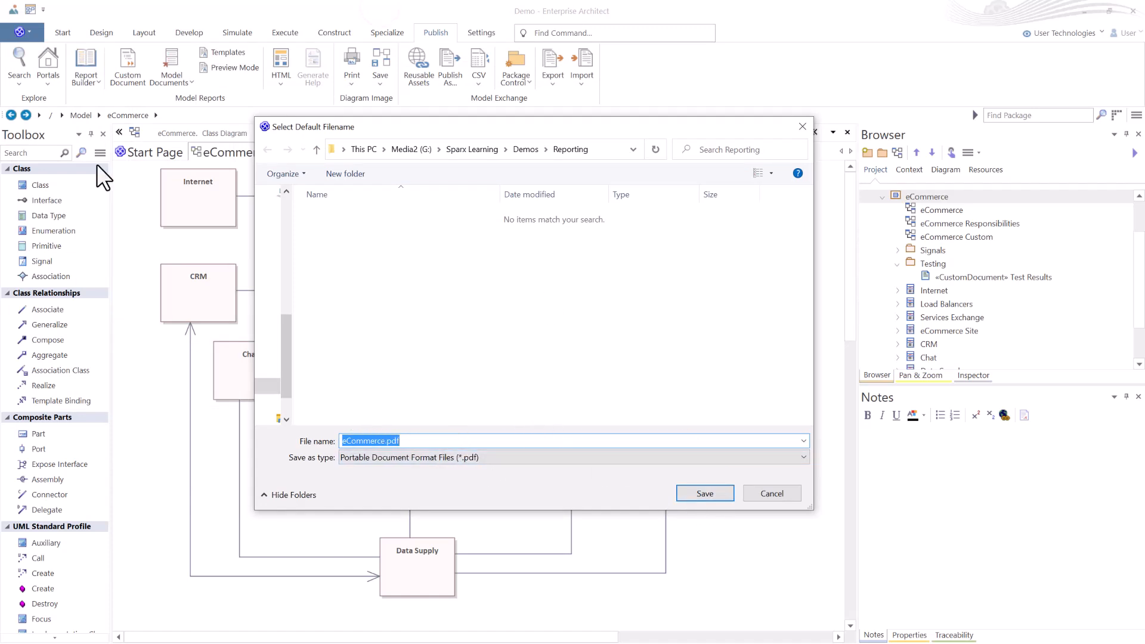
{"action": "key", "text": "Escape"}
Open Save to File for the diagram image, review the image file types, and cancel.
{"action": "left_click", "coordinate": [380, 84]}
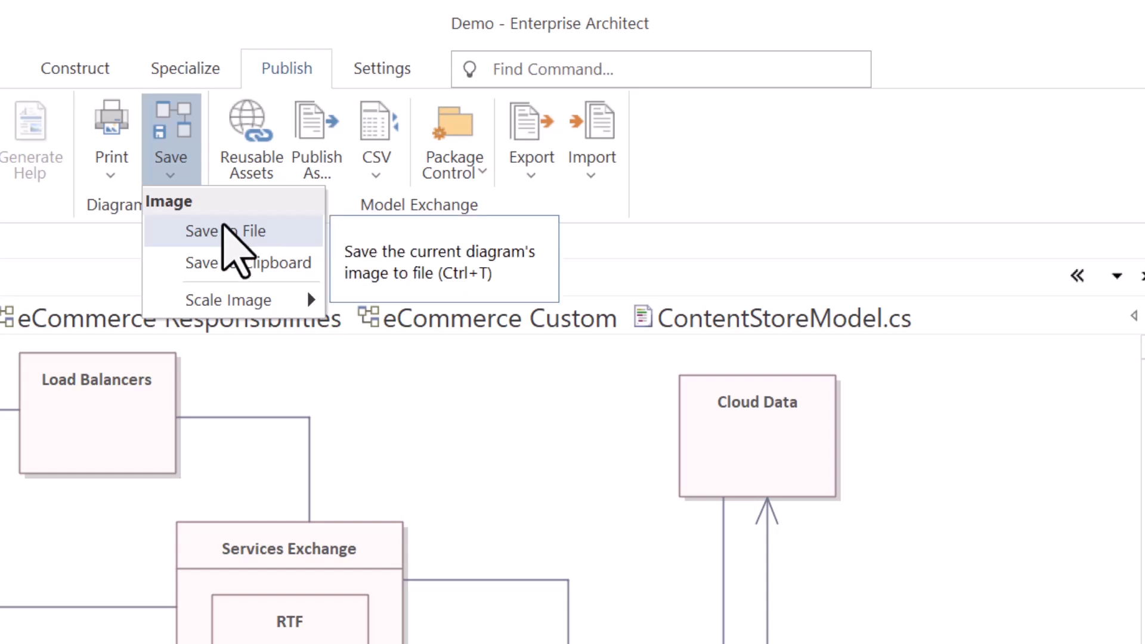
{"action": "left_click", "coordinate": [227, 232]}
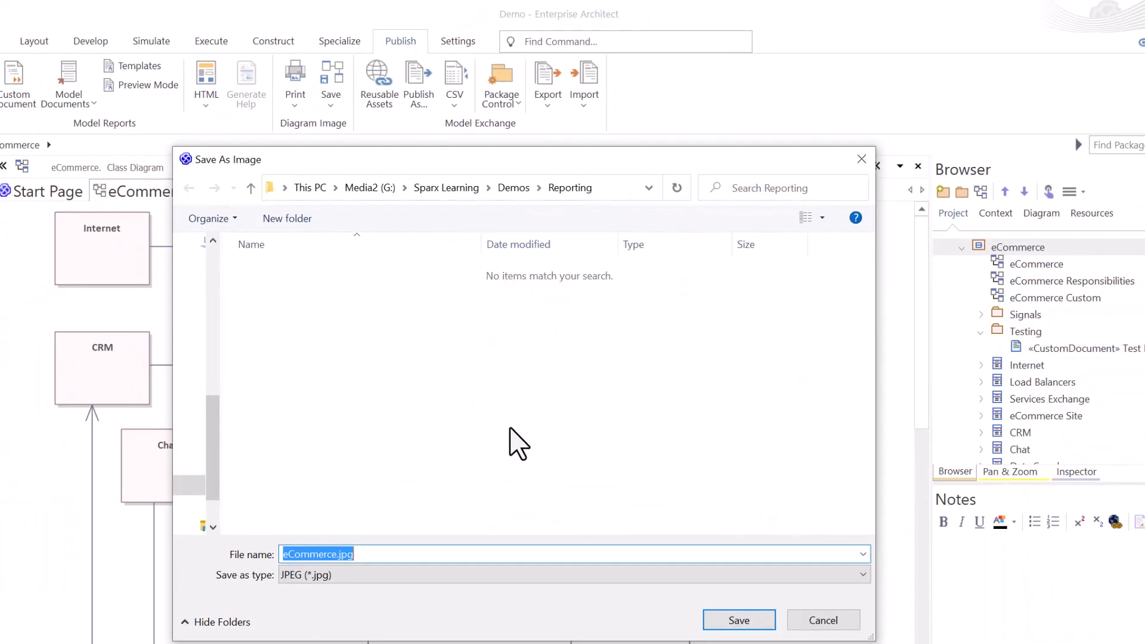
{"action": "left_click", "coordinate": [426, 574]}
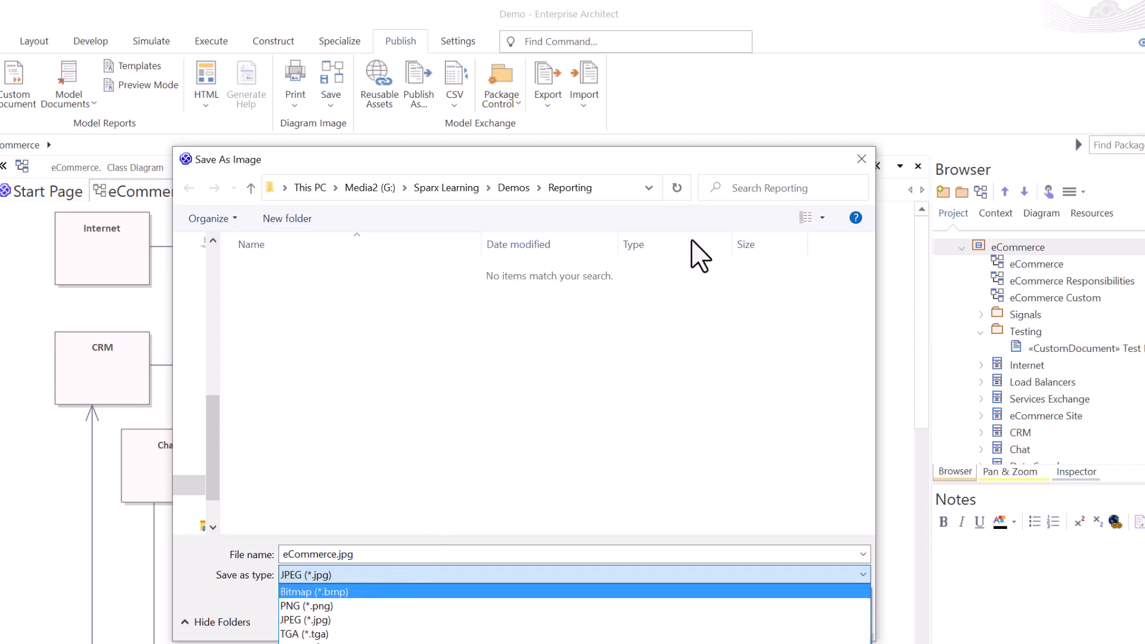
{"action": "left_click", "coordinate": [501, 446]}
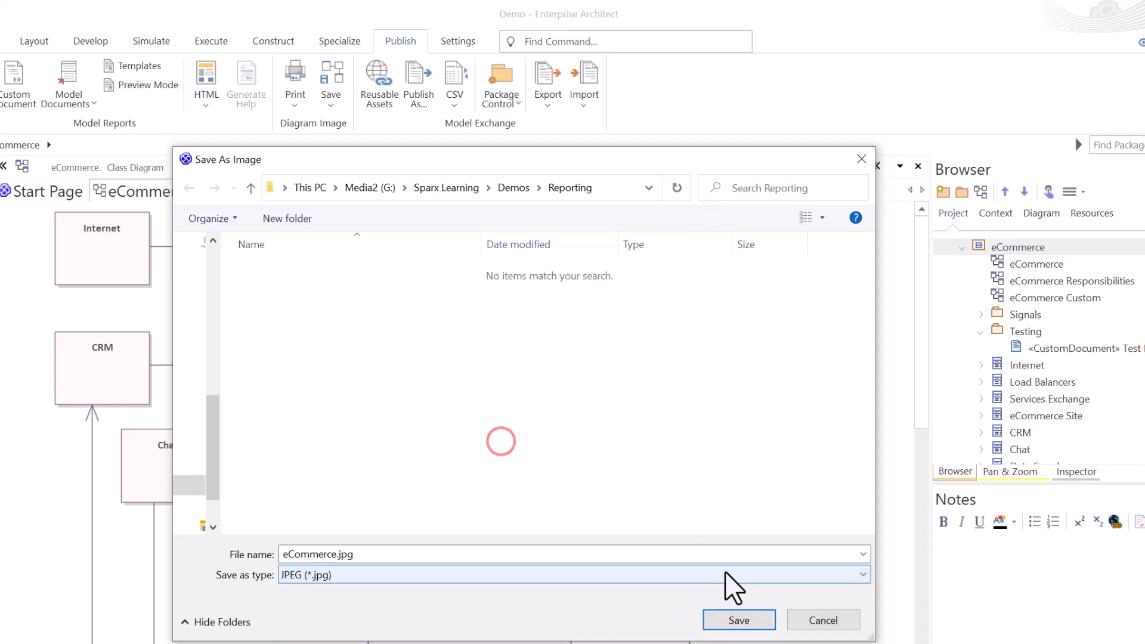
{"action": "left_click", "coordinate": [828, 626]}
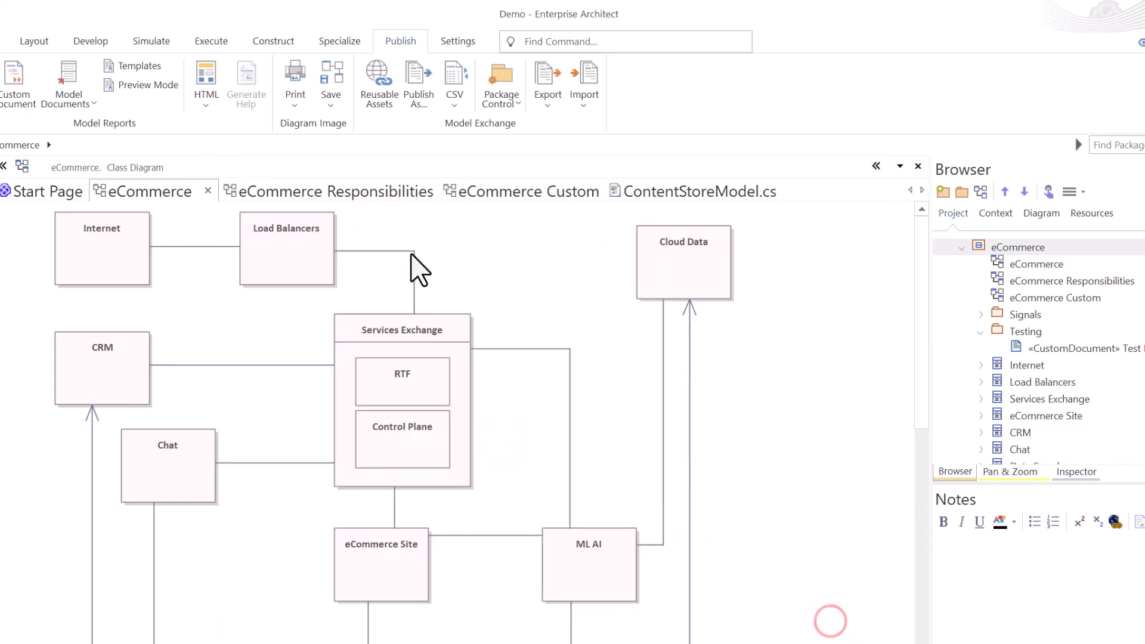
Reopen the Save As Image dialog with its keyboard shortcut, browse the image types down to SVG, and close it.
{"action": "left_click", "coordinate": [331, 102]}
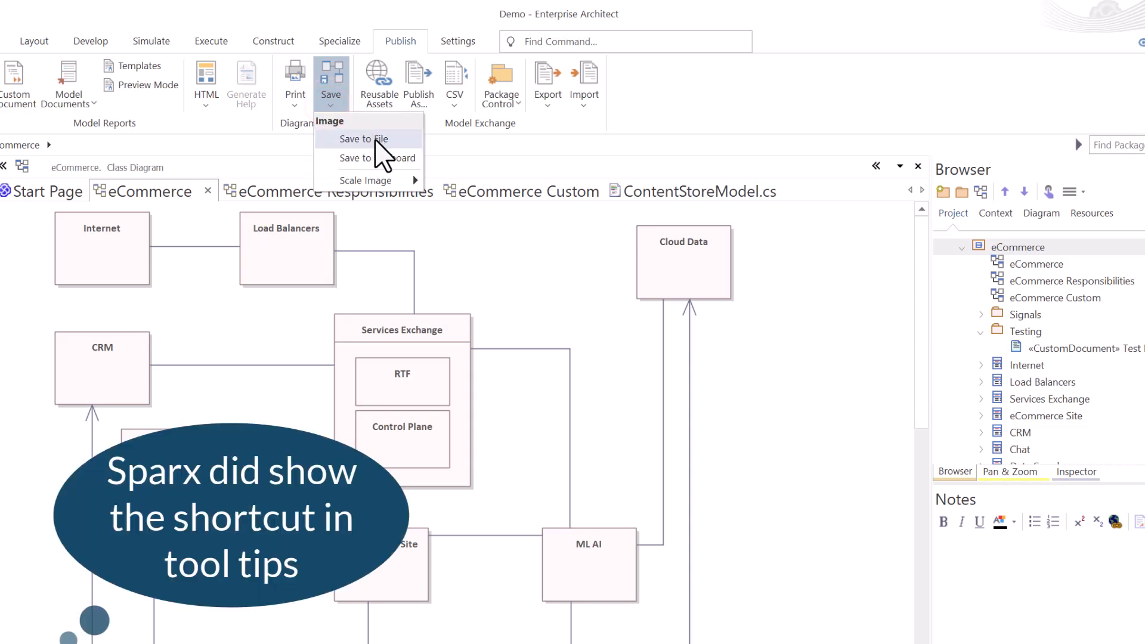
{"action": "left_click", "coordinate": [544, 273]}
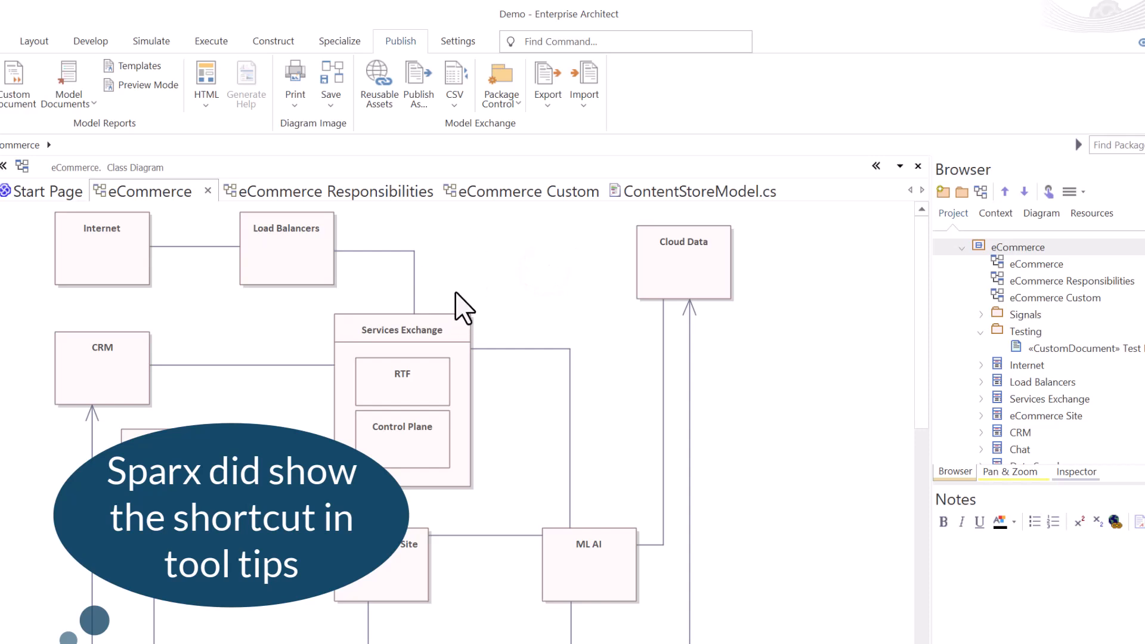
{"action": "key", "text": "ctrl+t"}
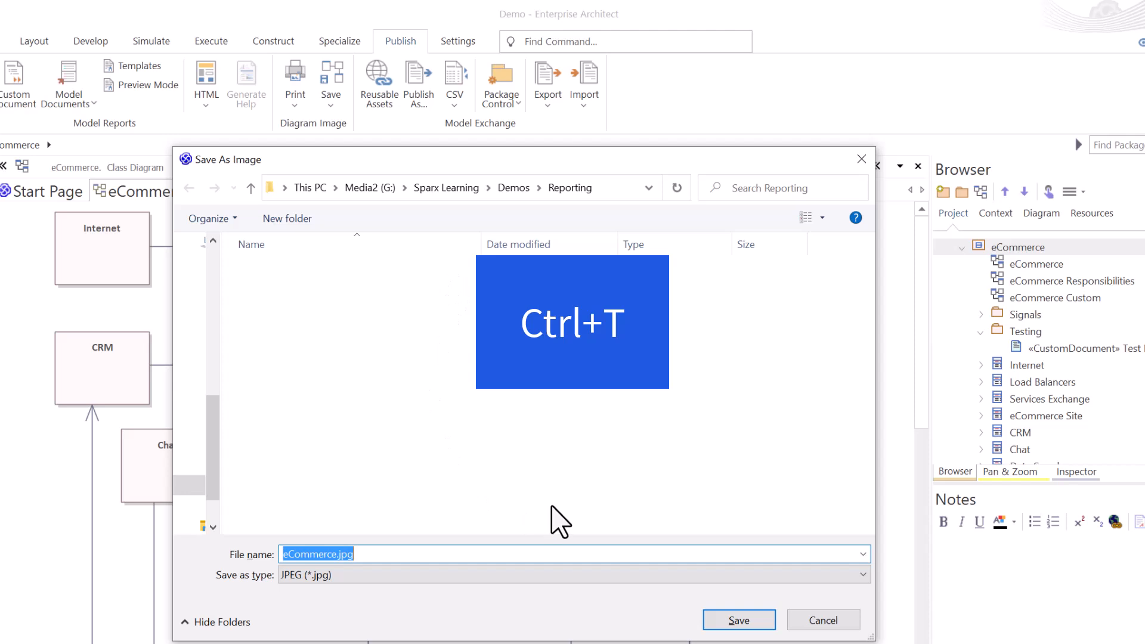
{"action": "left_click", "coordinate": [870, 573]}
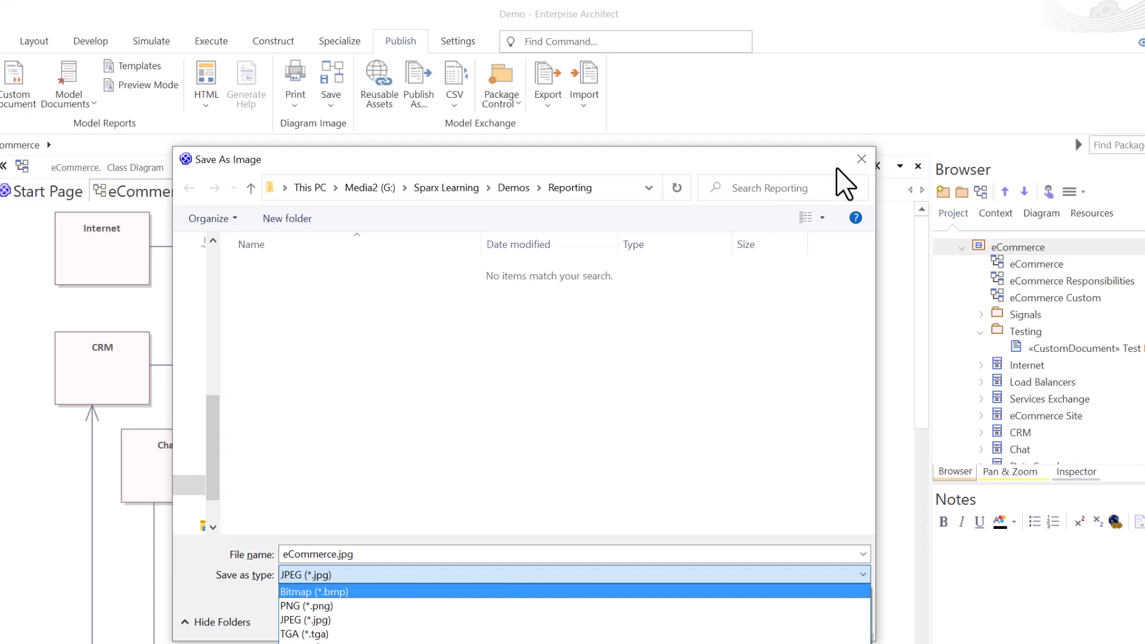
{"action": "left_click", "coordinate": [861, 159]}
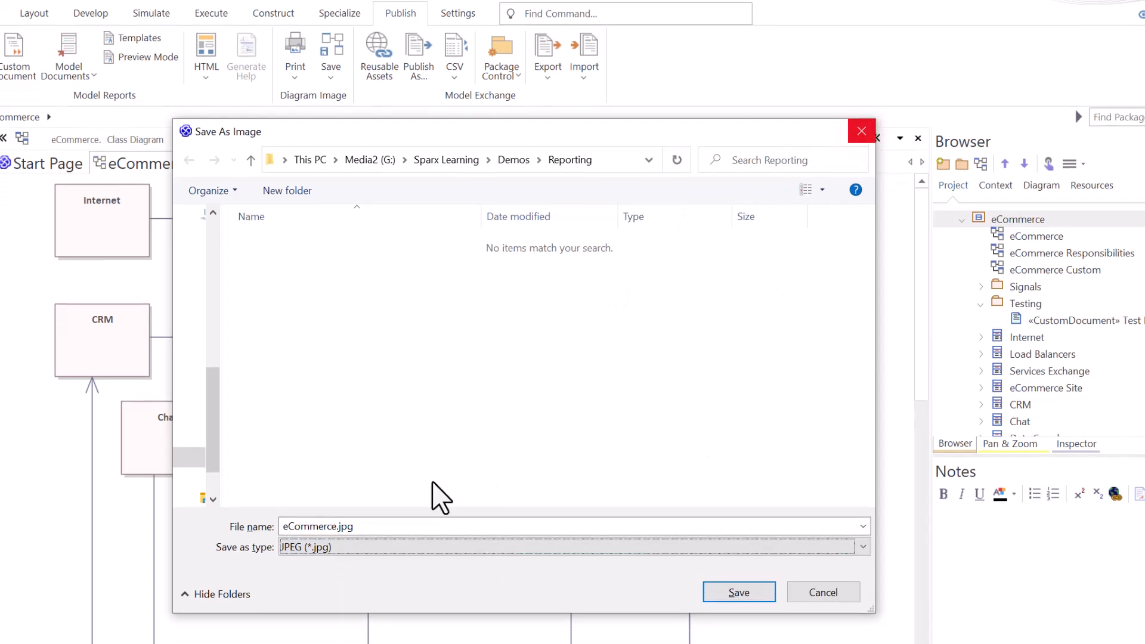
{"action": "left_click", "coordinate": [863, 449]}
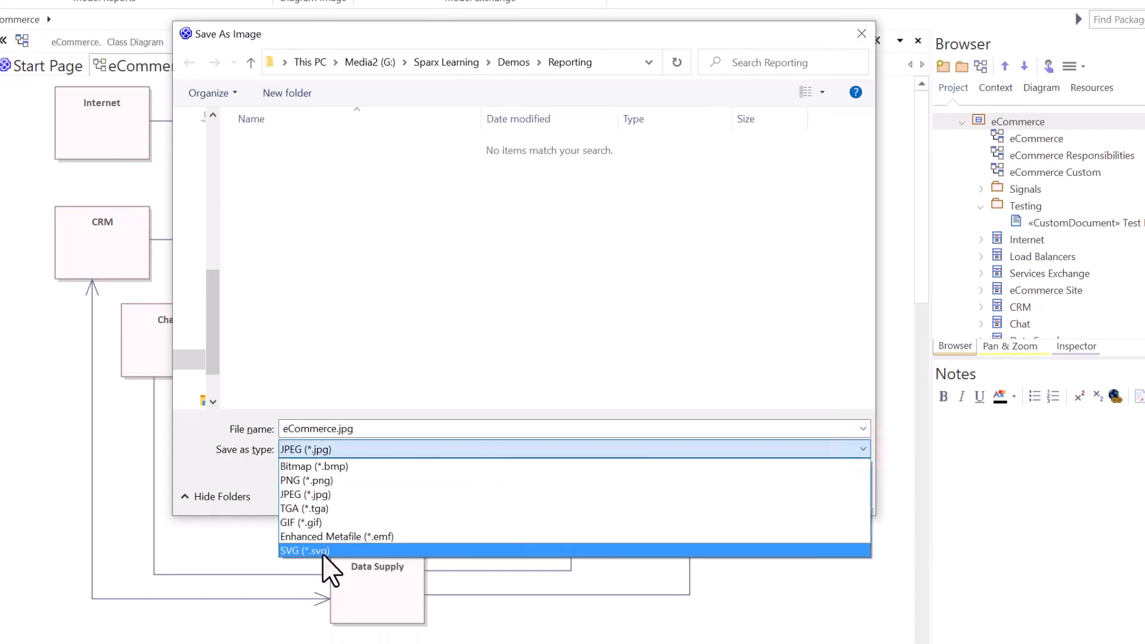
{"action": "left_click", "coordinate": [432, 318]}
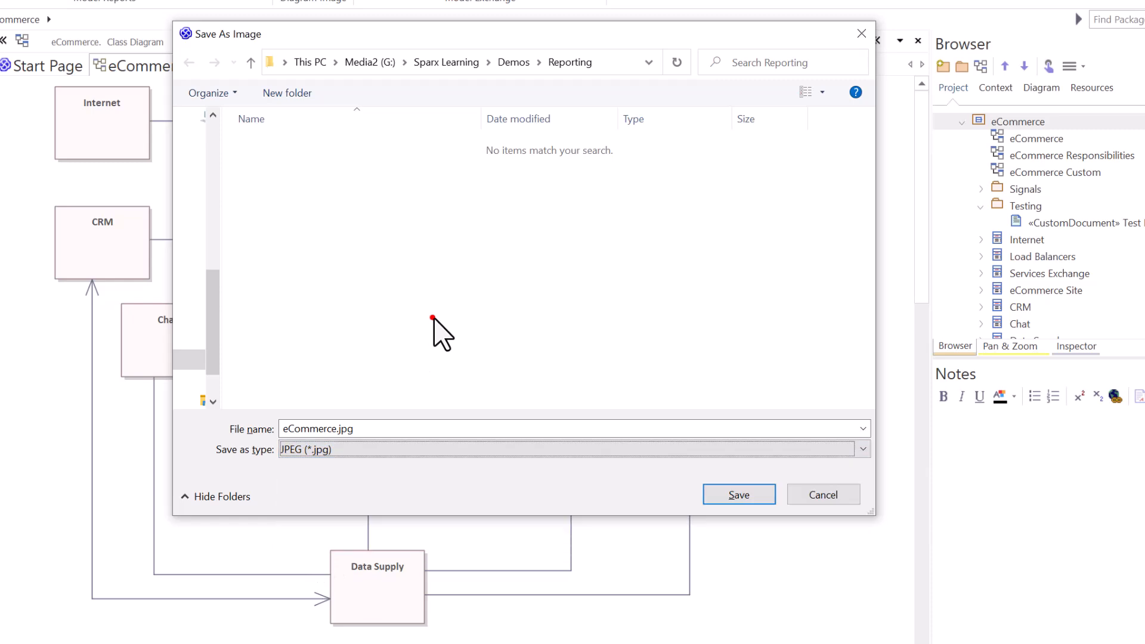
{"action": "left_click", "coordinate": [860, 33]}
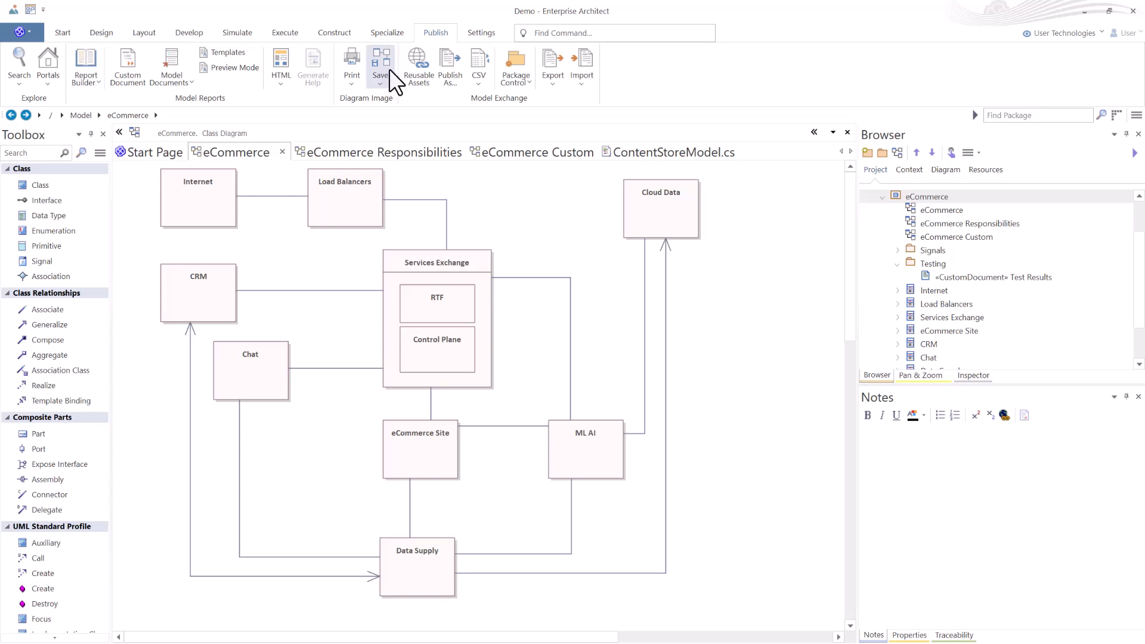
Copy the eCommerce diagram image to the clipboard.
{"action": "left_click", "coordinate": [379, 82]}
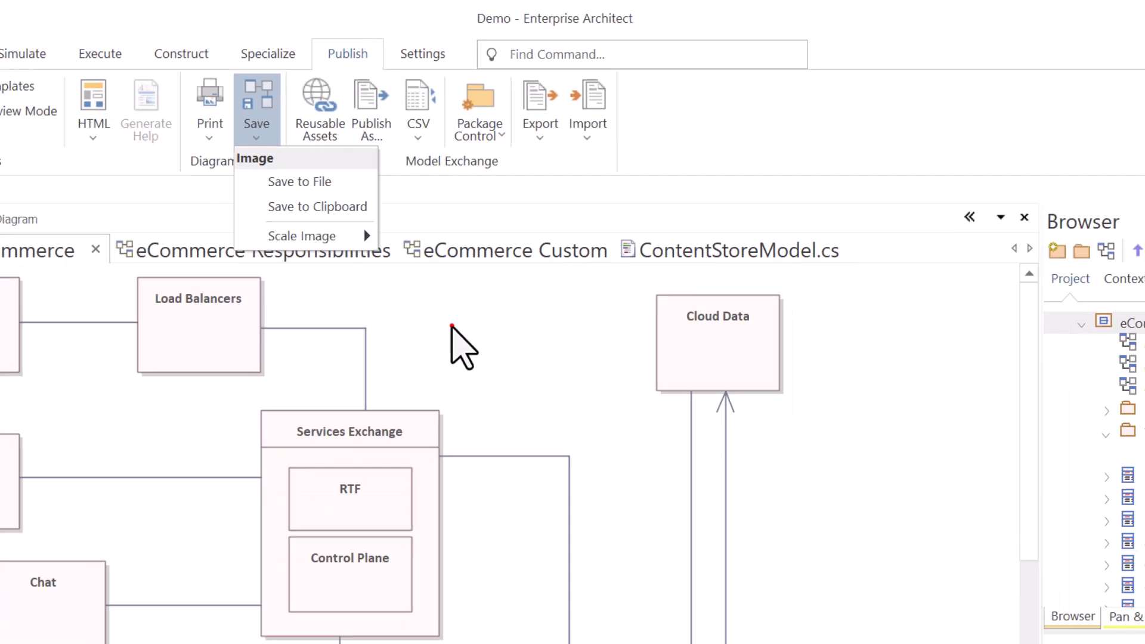
{"action": "left_click", "coordinate": [451, 327]}
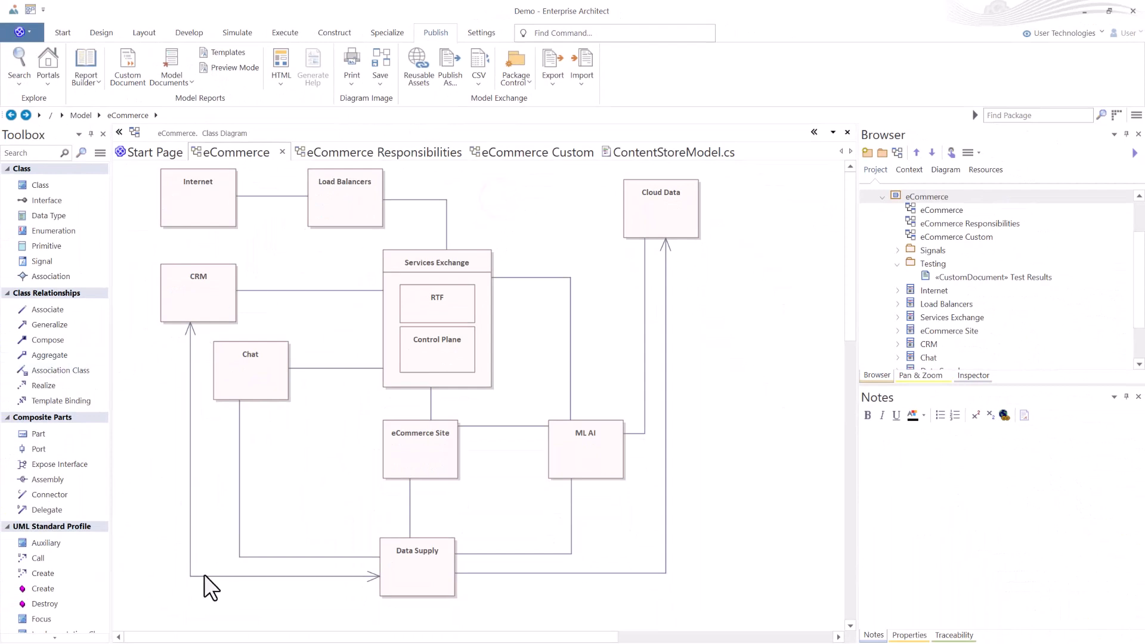
{"action": "left_click", "coordinate": [282, 85]}
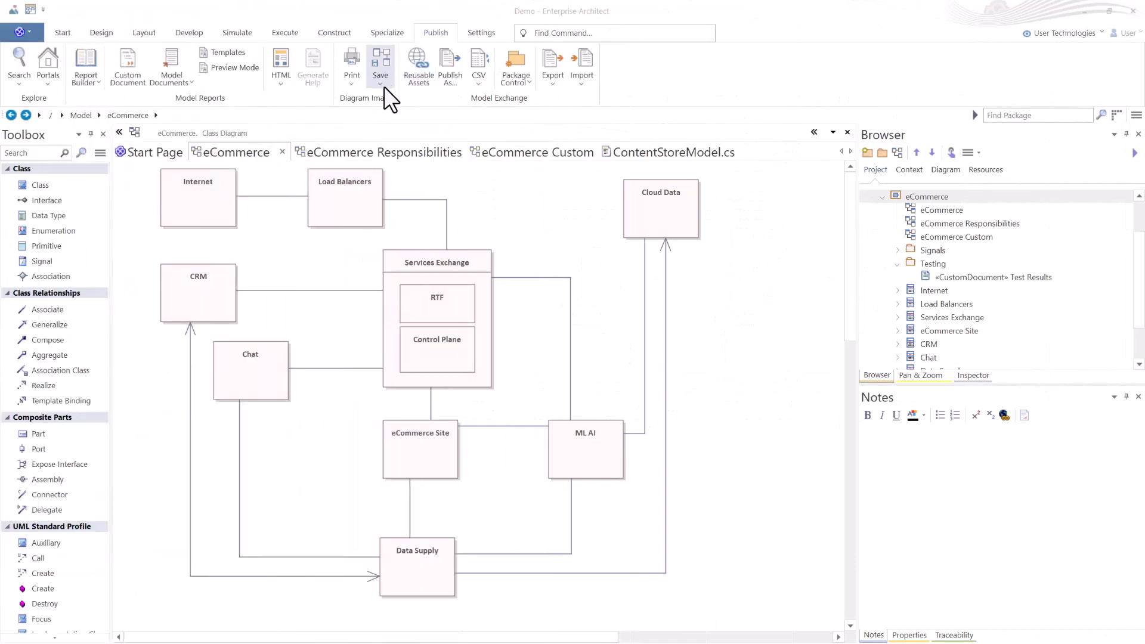
Review the scale options for saving the diagram image, then close the menu.
{"action": "left_click", "coordinate": [380, 83]}
{"action": "mouse_move", "coordinate": [408, 148]}
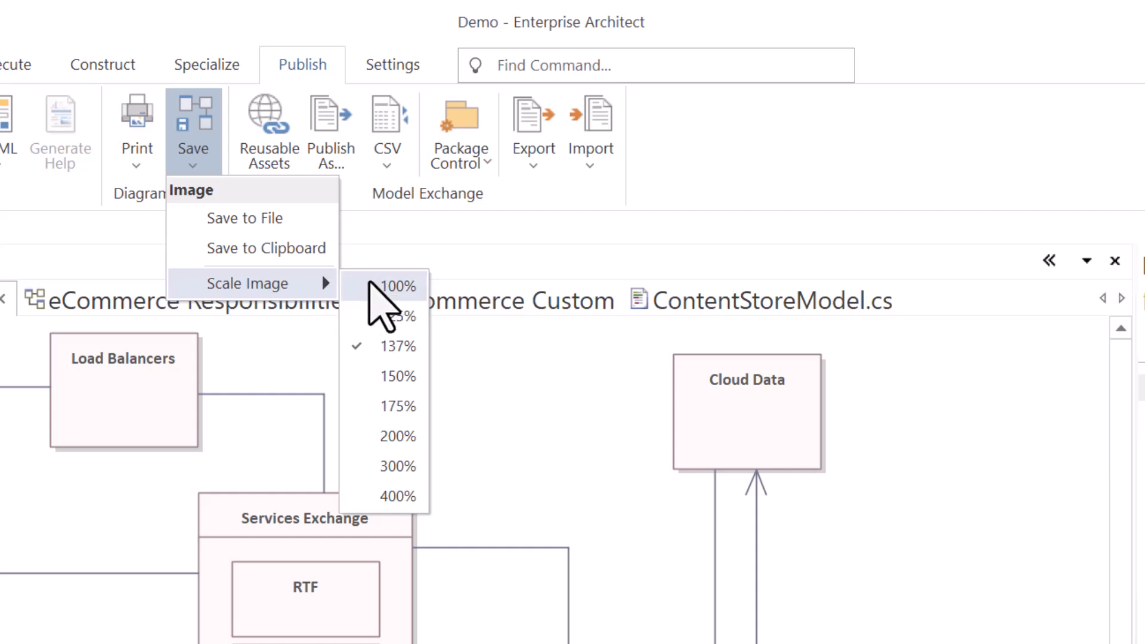
{"action": "left_click", "coordinate": [563, 196]}
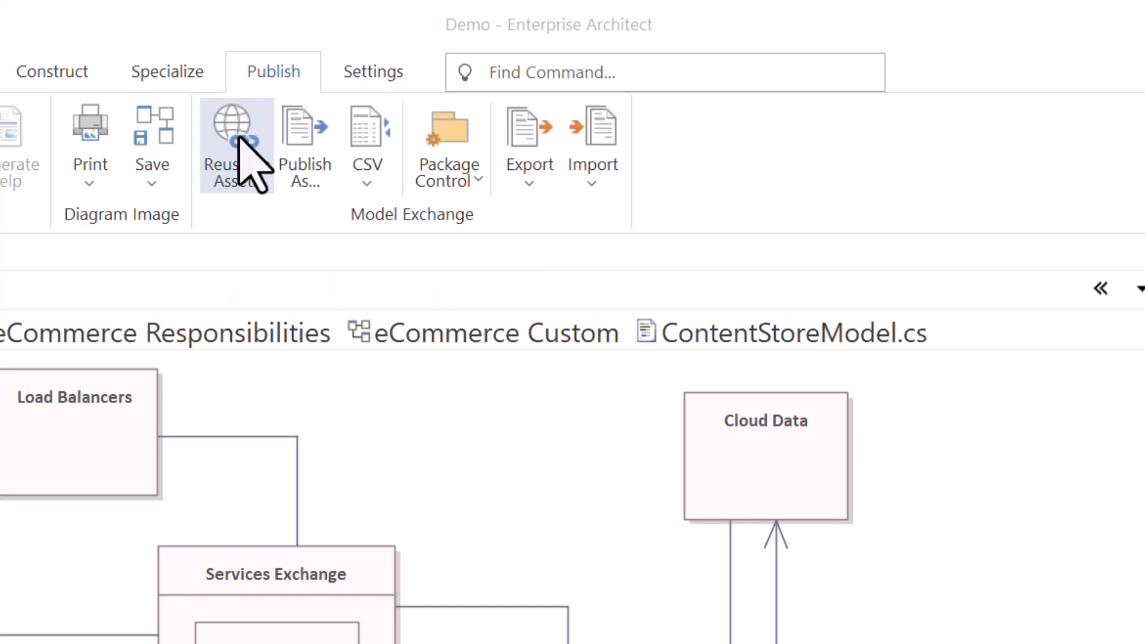
Open the Reusable Asset Service and review its Cloud Connection registry settings and storage options without connecting.
{"action": "left_click", "coordinate": [241, 149]}
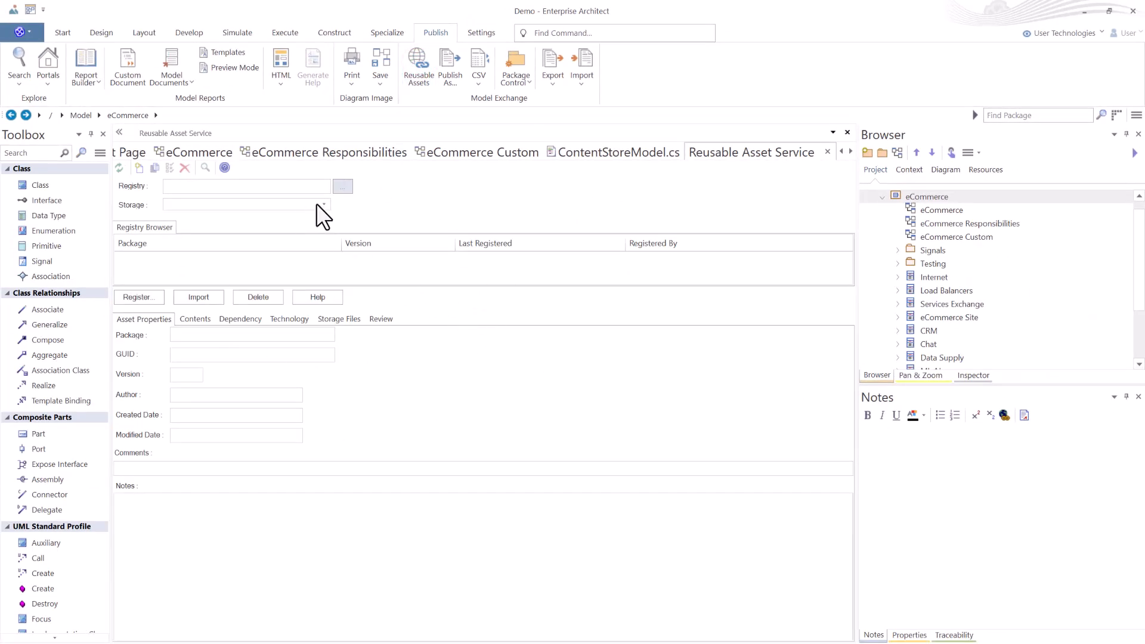
{"action": "left_click", "coordinate": [338, 186]}
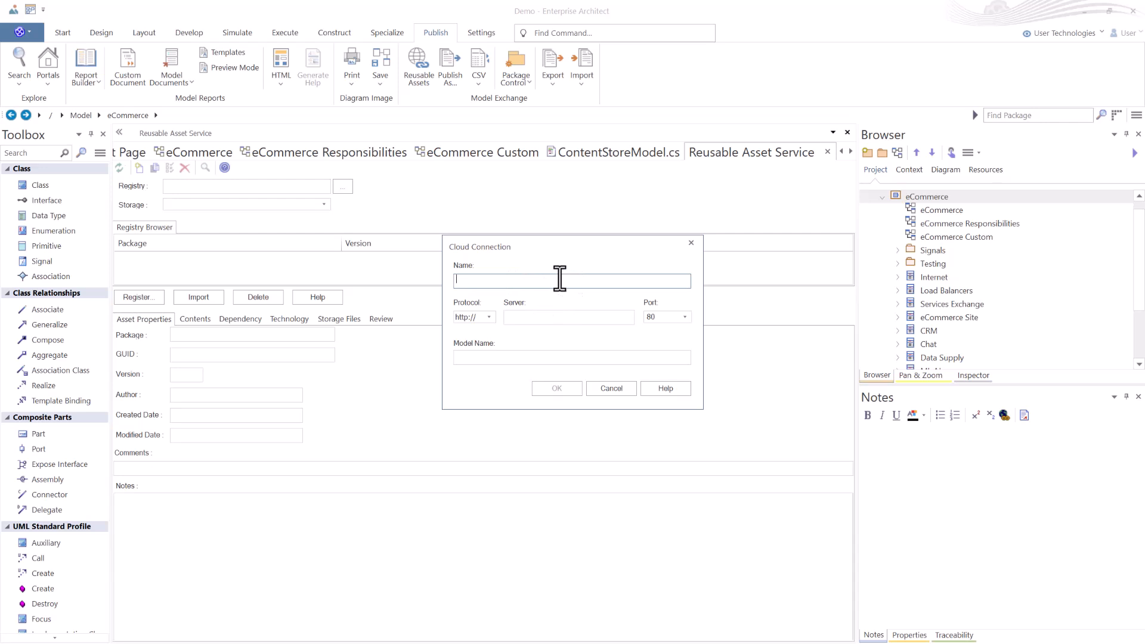
{"action": "left_click", "coordinate": [510, 278]}
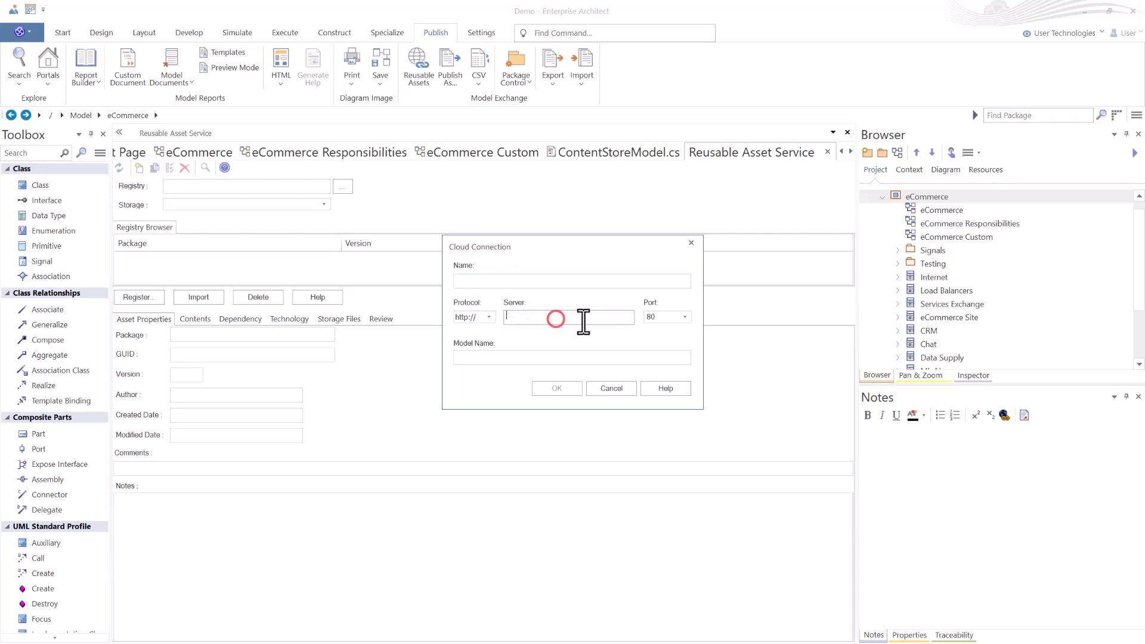
{"action": "left_click", "coordinate": [676, 317]}
{"action": "left_click", "coordinate": [486, 357]}
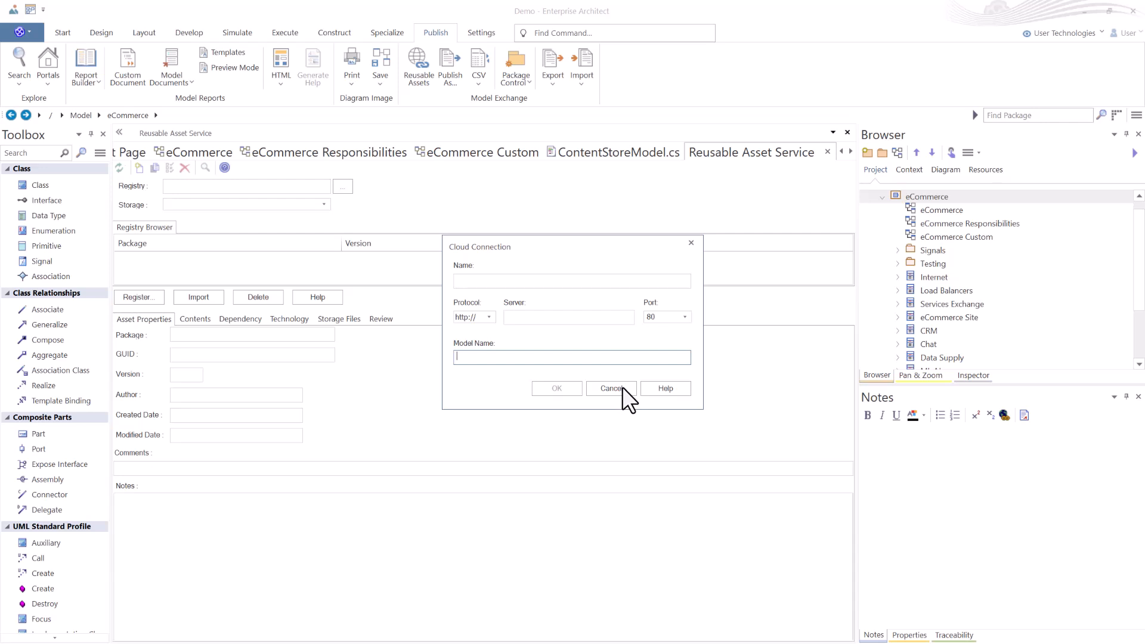
{"action": "left_click", "coordinate": [671, 389]}
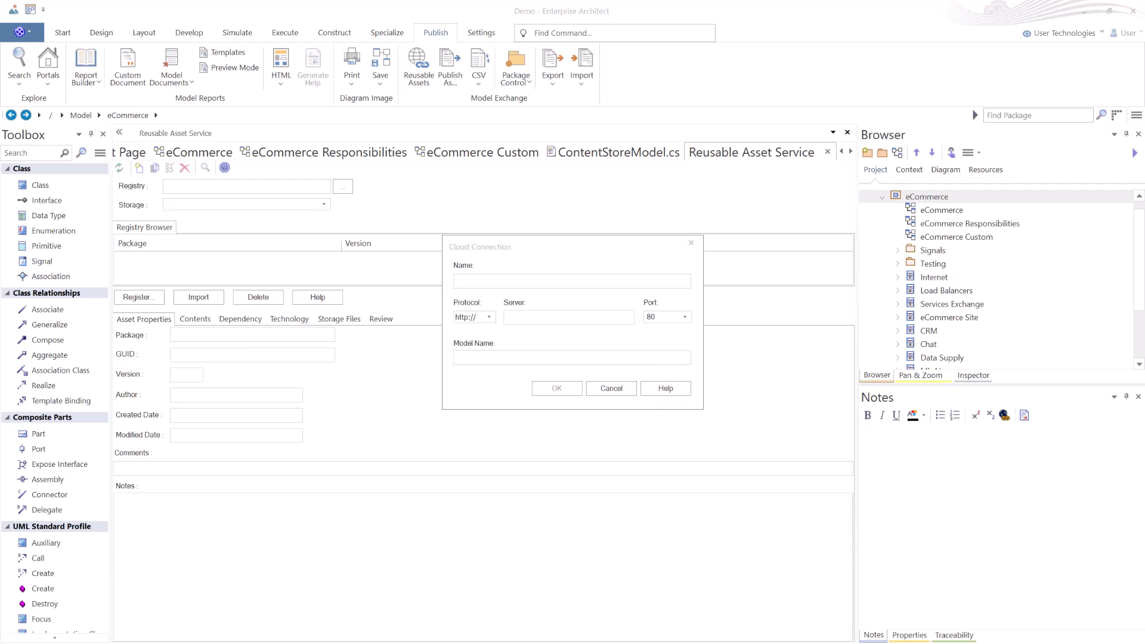
{"action": "left_click", "coordinate": [611, 388]}
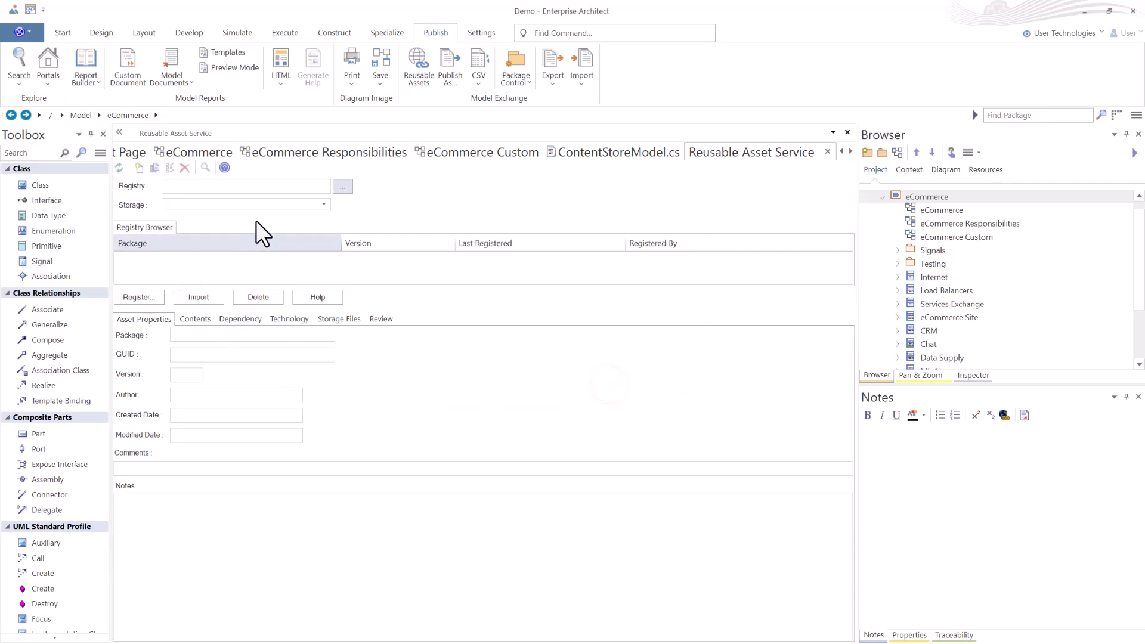
{"action": "left_click", "coordinate": [321, 205]}
{"action": "left_click", "coordinate": [322, 205]}
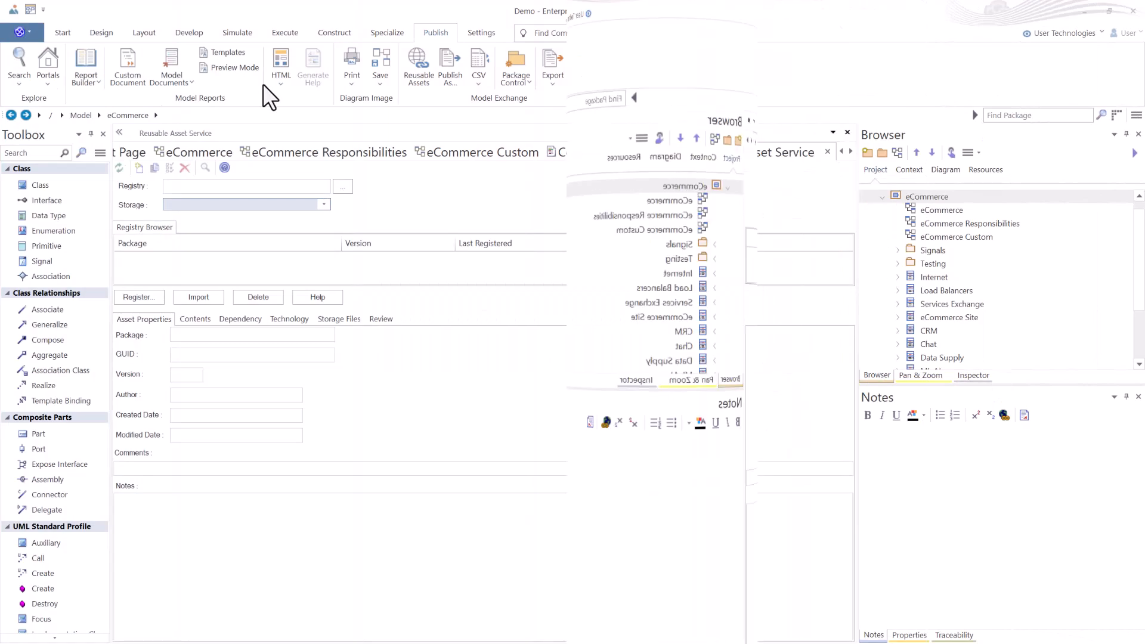
Open Publish Model Package and choose the eCommerce package in the package navigator.
{"action": "left_click", "coordinate": [453, 72]}
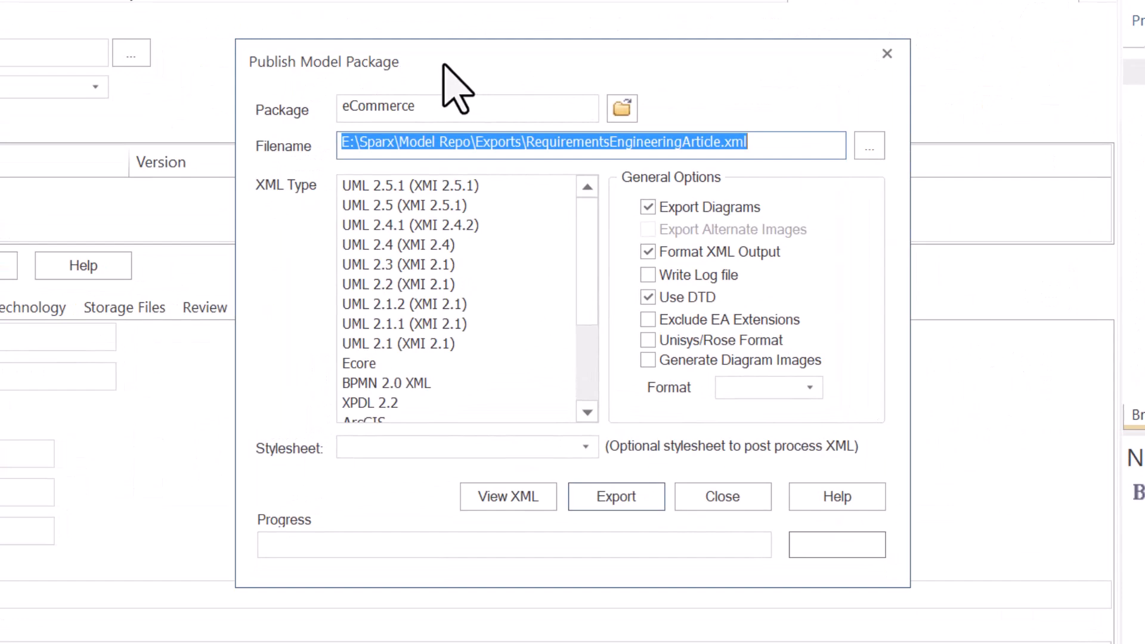
{"action": "left_click", "coordinate": [623, 112]}
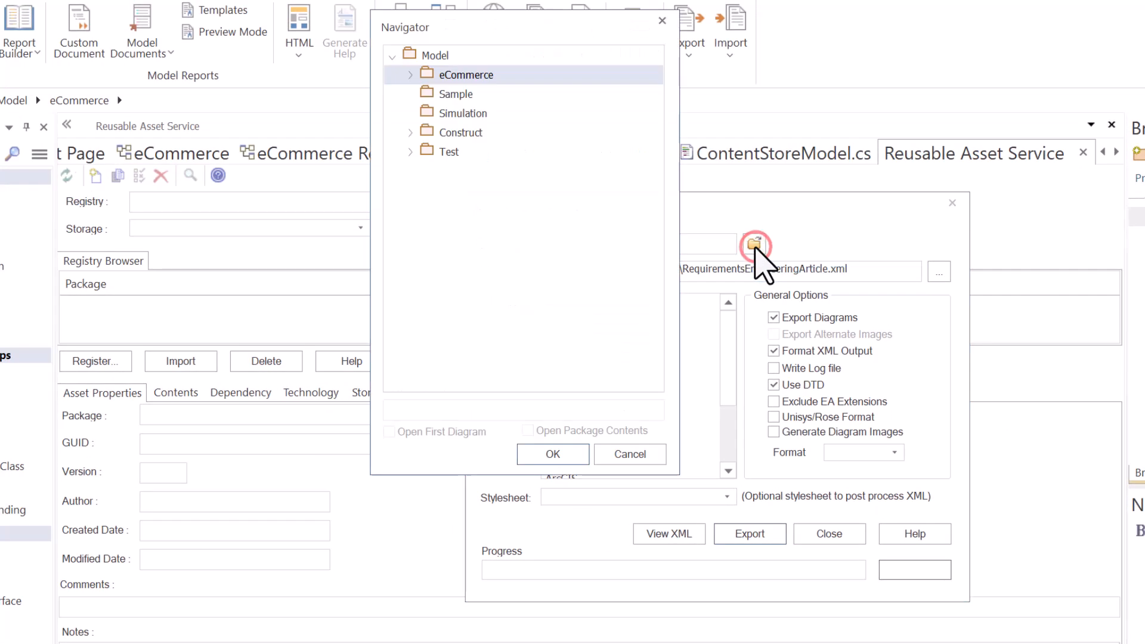
{"action": "left_click", "coordinate": [439, 53]}
{"action": "left_click", "coordinate": [448, 74]}
{"action": "left_click", "coordinate": [614, 454]}
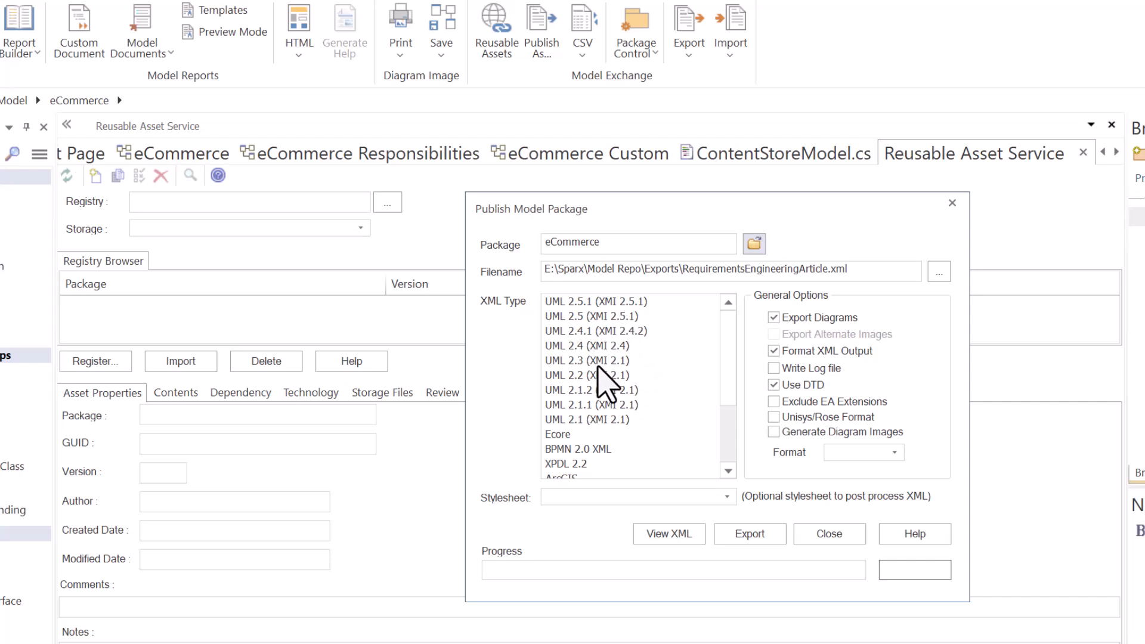
Compare the XML export types such as Ecore, BPMN 2.0 XML and UML 1.3, and review the diagram image formats.
{"action": "scroll", "coordinate": [609, 379], "scroll_direction": "down", "scroll_amount": 1}
{"action": "scroll", "coordinate": [609, 378], "scroll_direction": "down", "scroll_amount": 1}
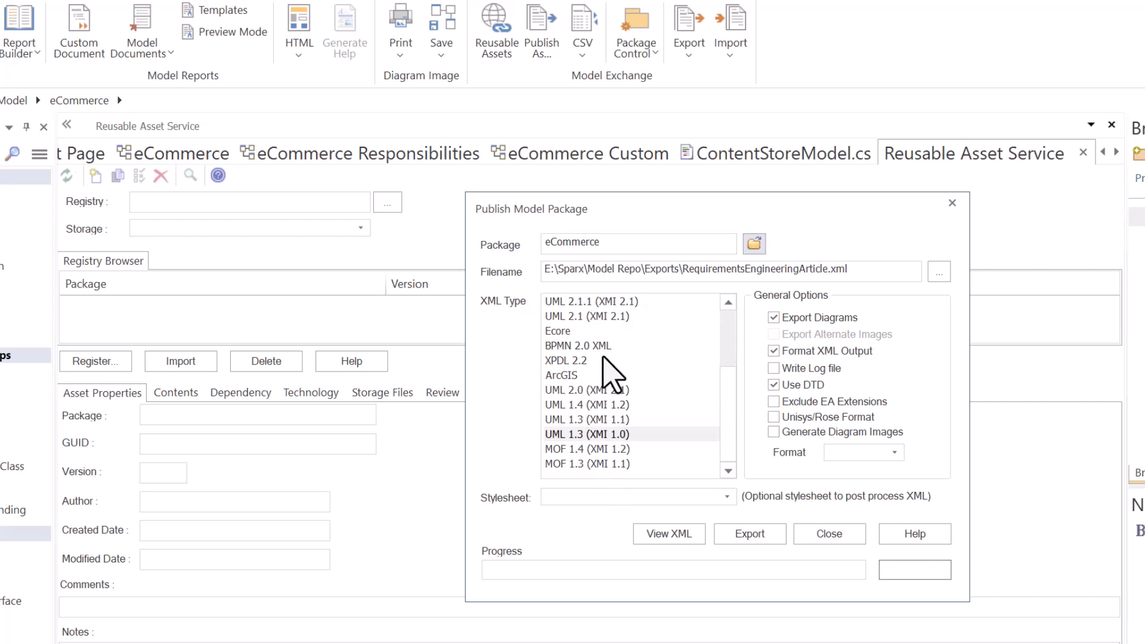
{"action": "scroll", "coordinate": [620, 366], "scroll_direction": "up", "scroll_amount": 2}
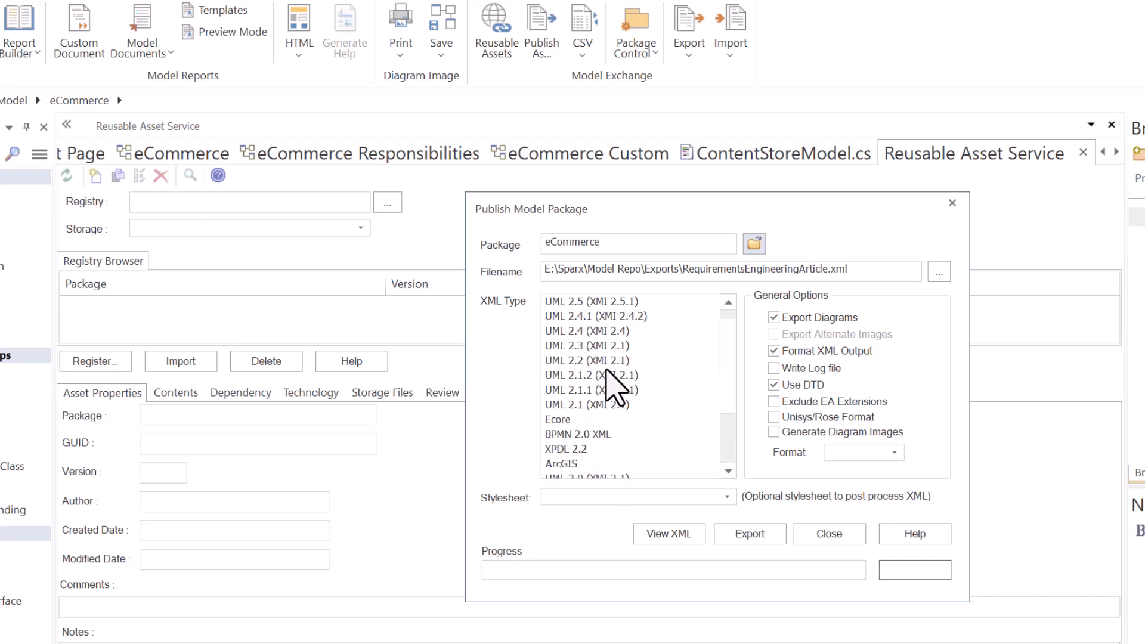
{"action": "scroll", "coordinate": [620, 378], "scroll_direction": "down", "scroll_amount": 2}
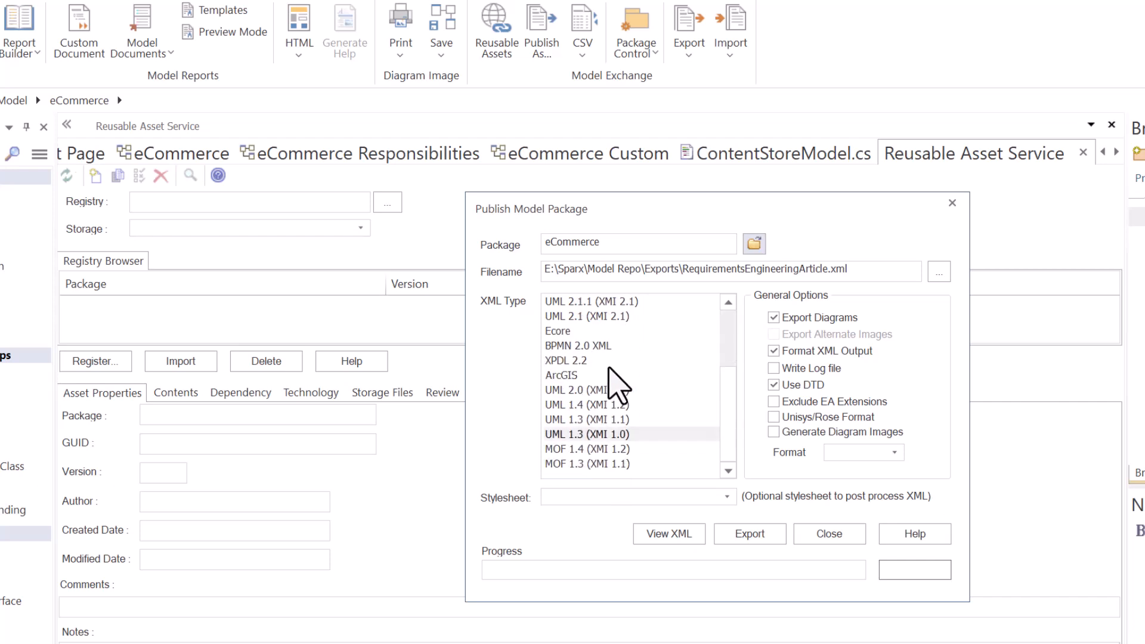
{"action": "left_click", "coordinate": [560, 376]}
{"action": "left_click", "coordinate": [559, 359]}
{"action": "left_click", "coordinate": [558, 346]}
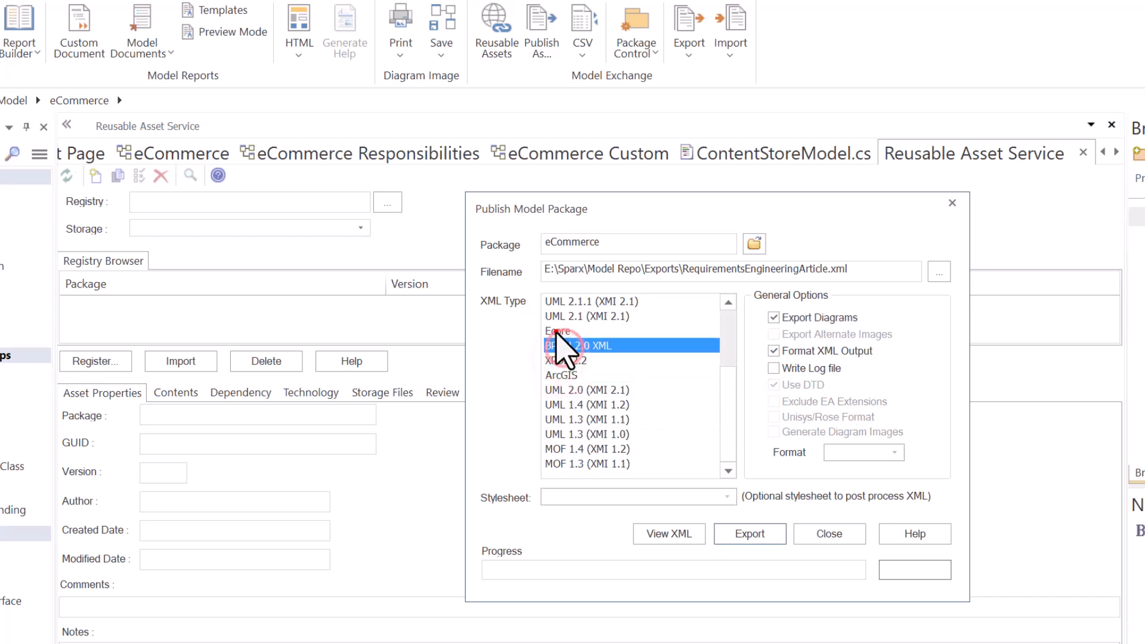
{"action": "left_click", "coordinate": [556, 331]}
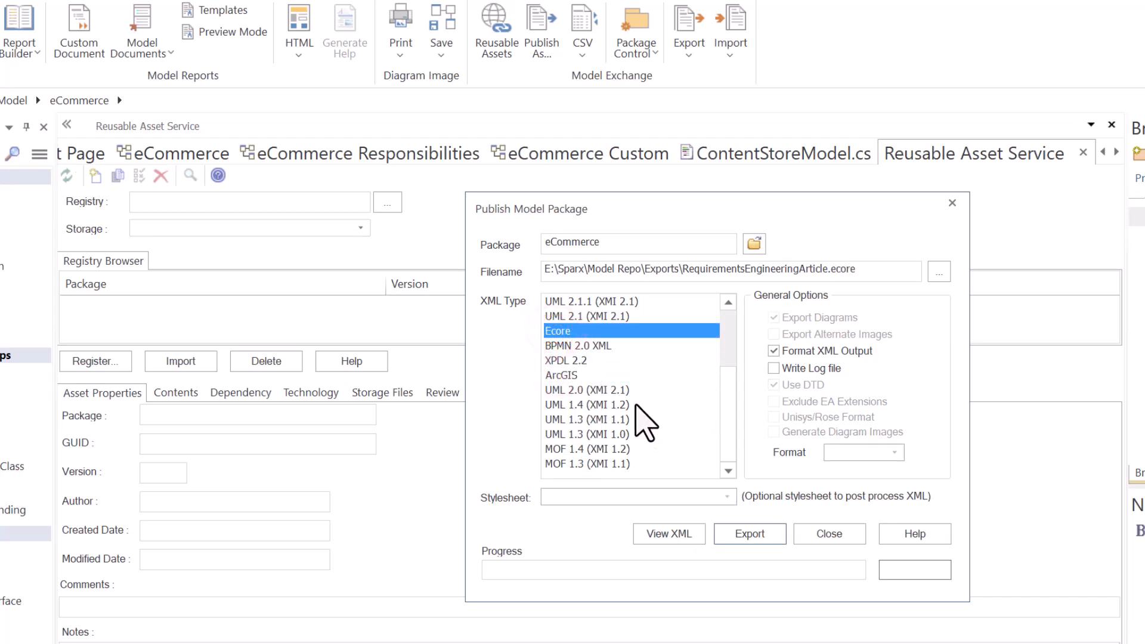
{"action": "left_click", "coordinate": [596, 432]}
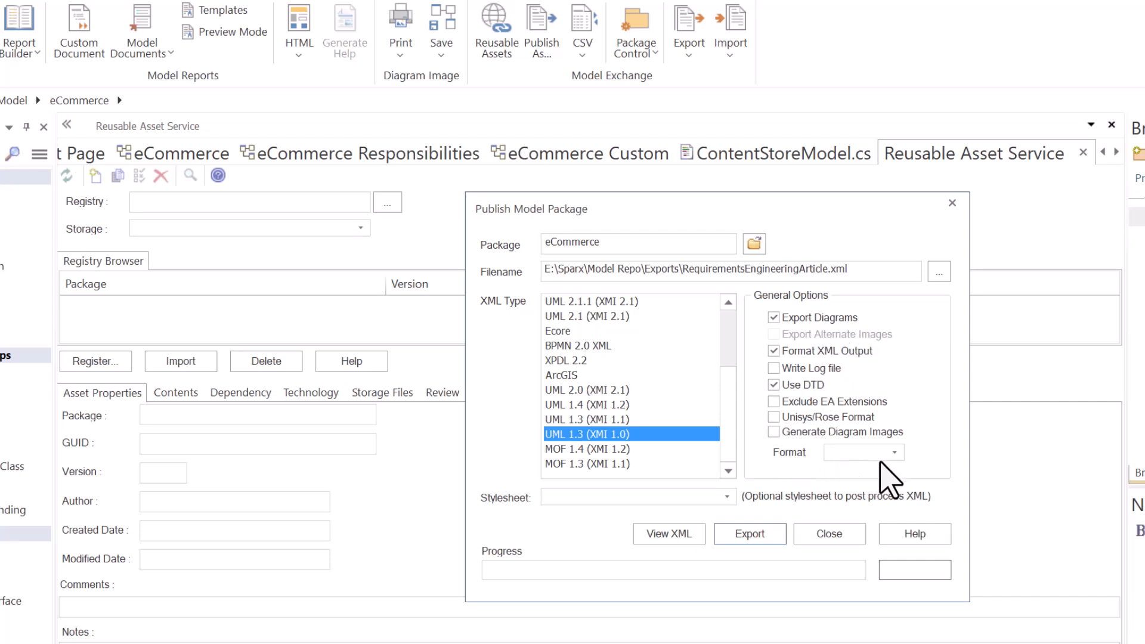
{"action": "left_click", "coordinate": [892, 451]}
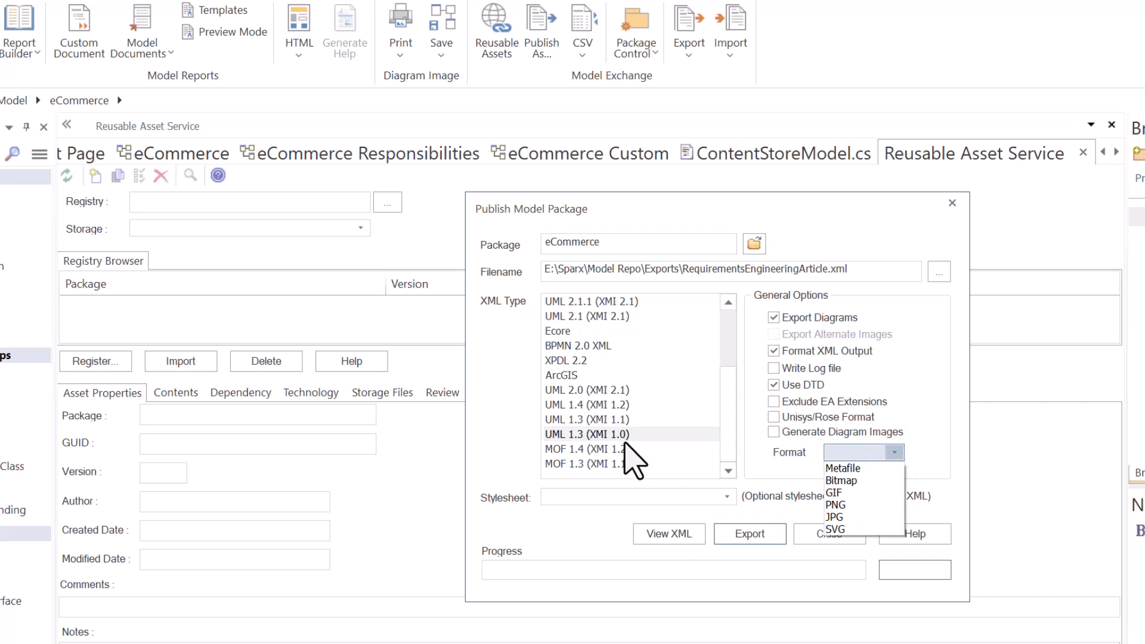
{"action": "left_click", "coordinate": [614, 434]}
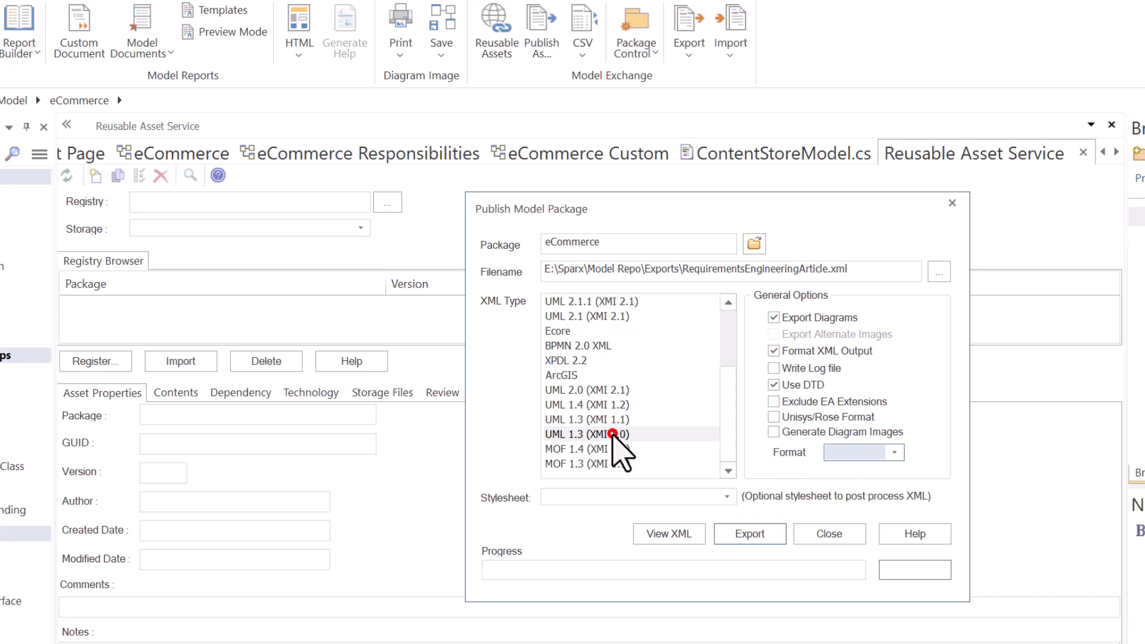
Browse the XML types again and select UML 1.3 (XMI 1.1) for the export.
{"action": "left_click", "coordinate": [599, 391]}
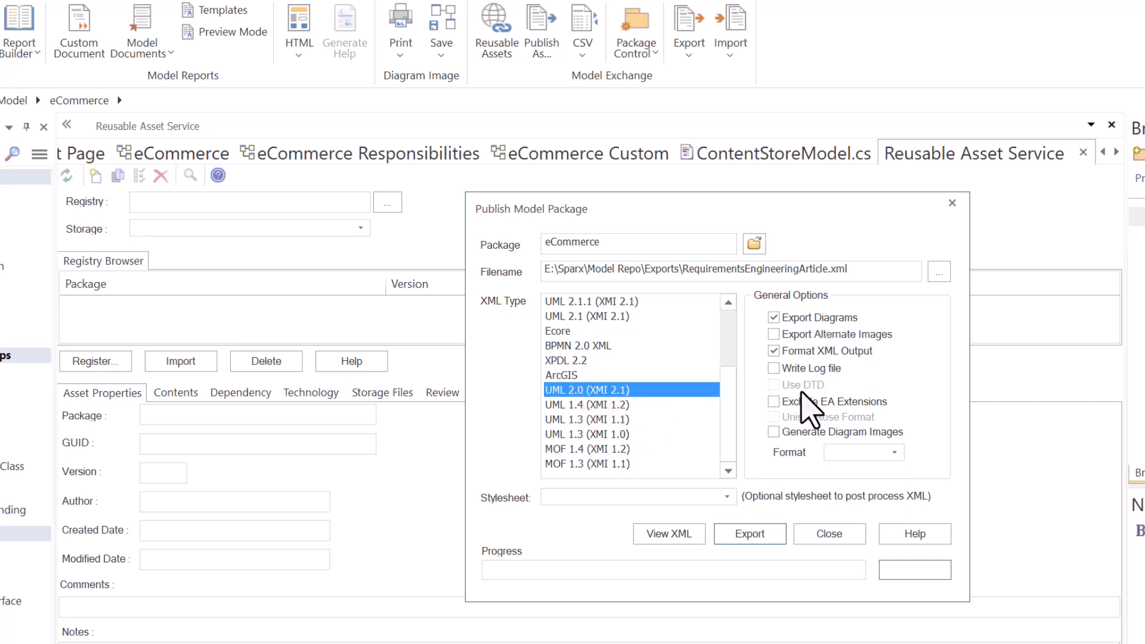
{"action": "left_click", "coordinate": [563, 361]}
{"action": "scroll", "coordinate": [569, 369], "scroll_direction": "up", "scroll_amount": 2}
{"action": "left_click_drag", "start_coordinate": [569, 370], "coordinate": [566, 314]}
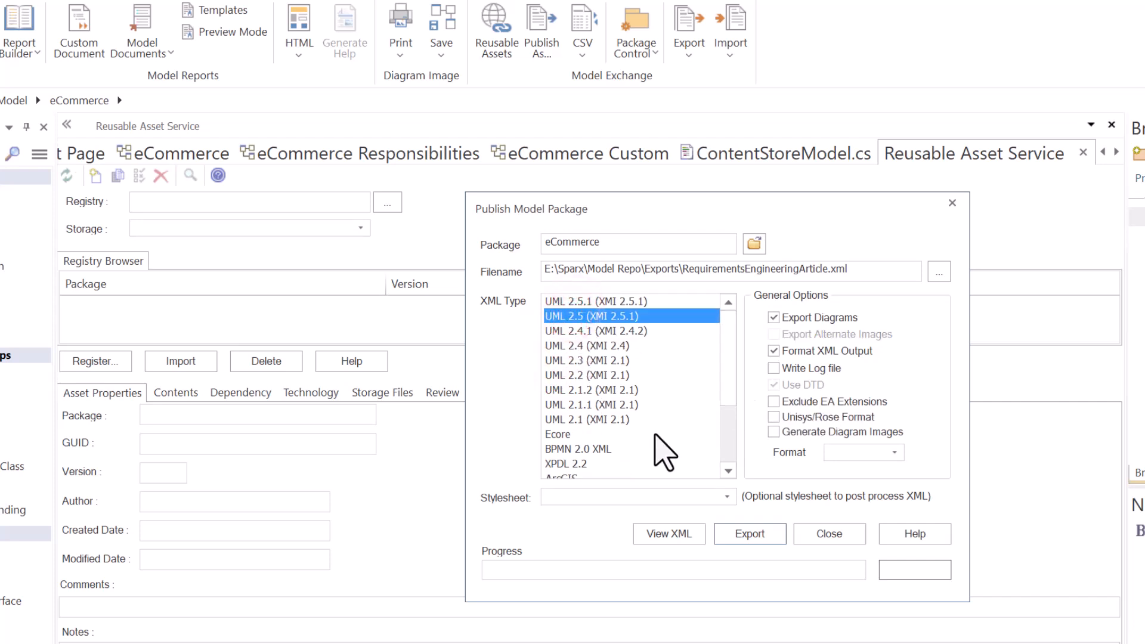
{"action": "scroll", "coordinate": [584, 417], "scroll_direction": "down", "scroll_amount": 3}
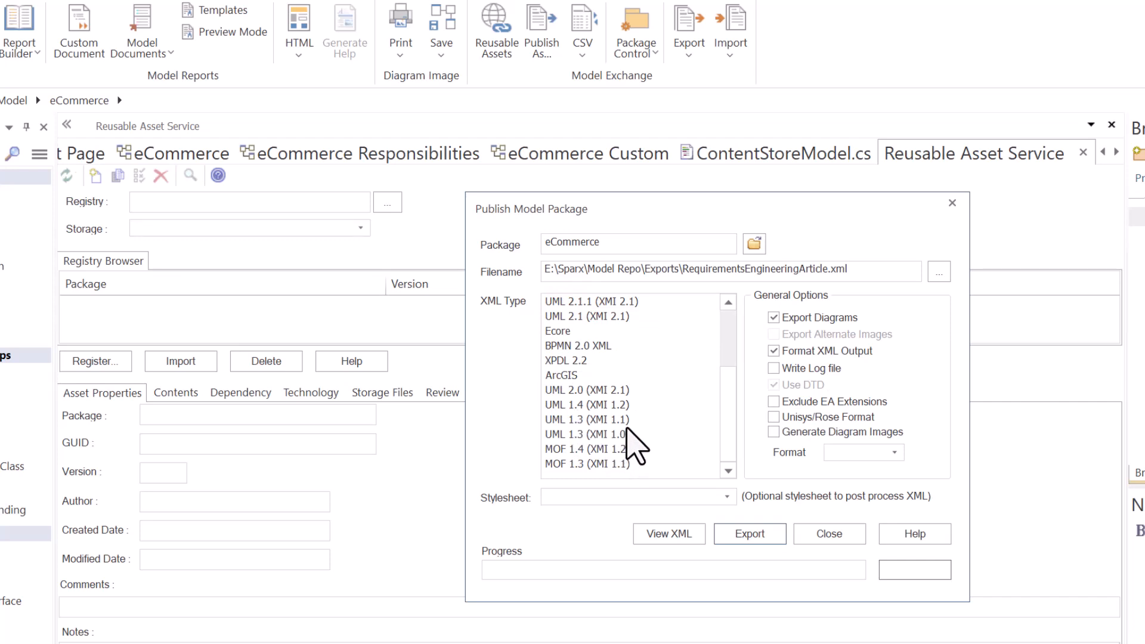
{"action": "left_click", "coordinate": [590, 420]}
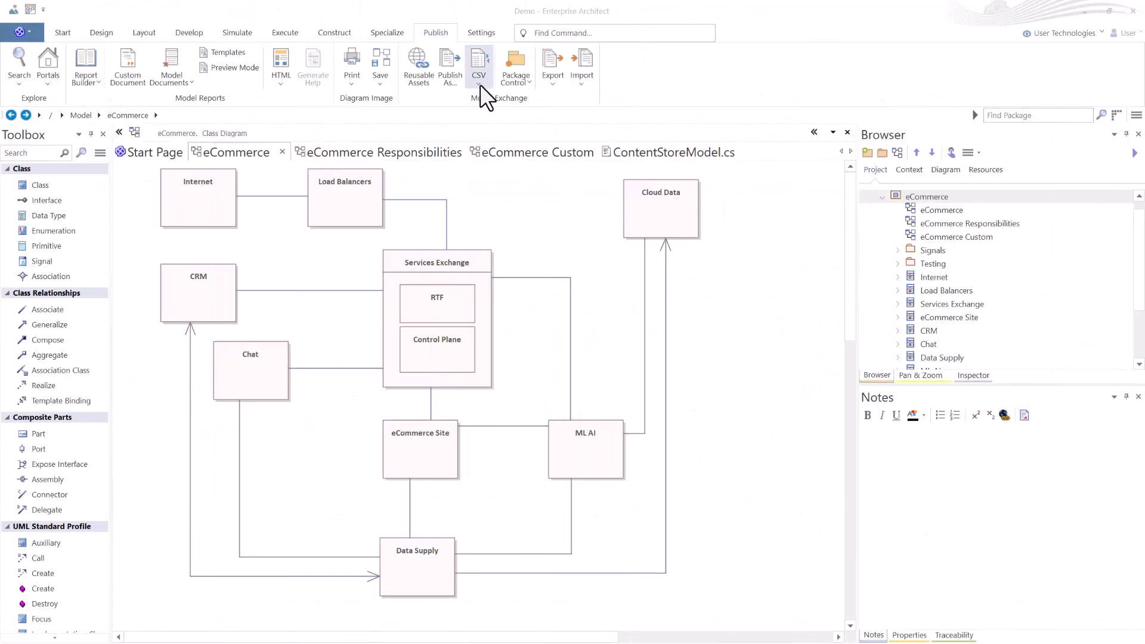
Open the CSV import and export options.
{"action": "left_click", "coordinate": [478, 83]}
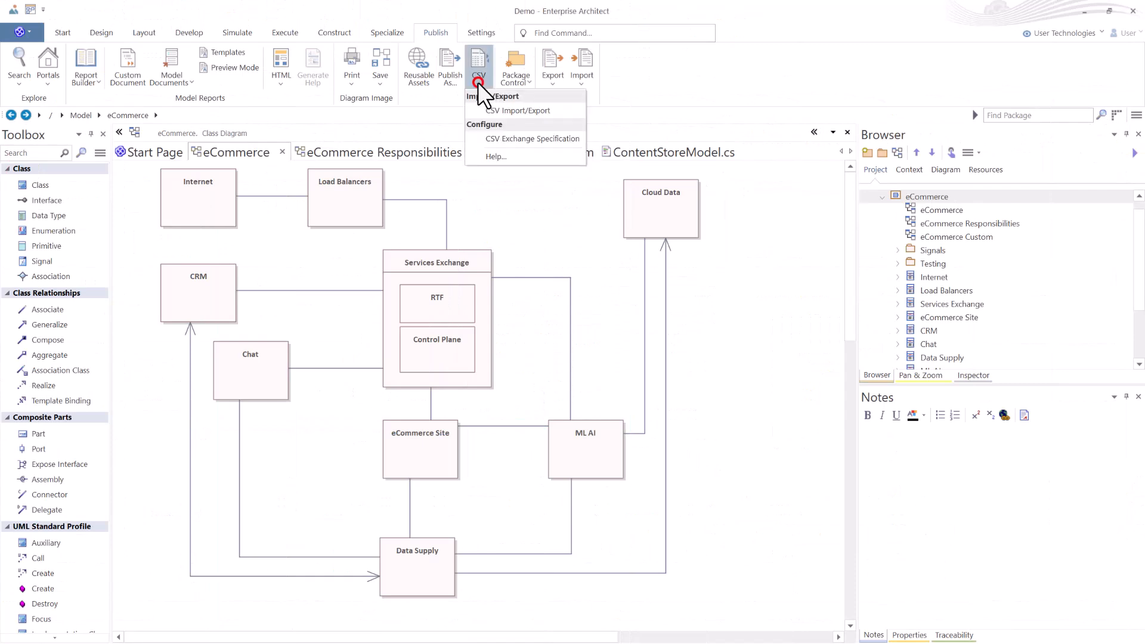
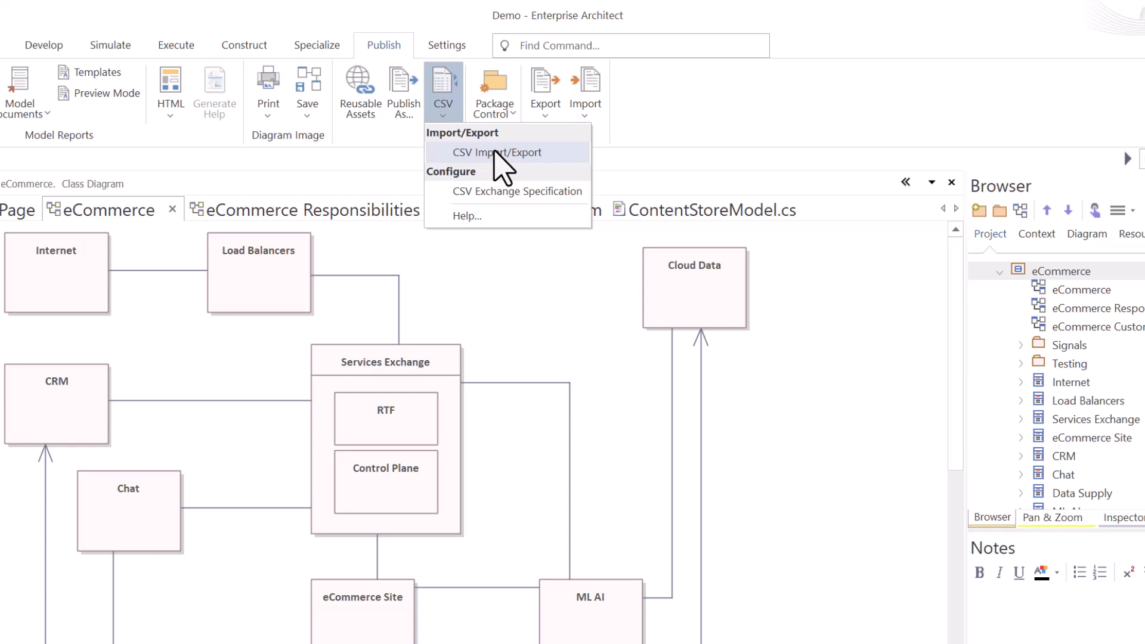
Open the CSV Import/Export Specification dialog to review its fields, then close it.
{"action": "left_click", "coordinate": [527, 193]}
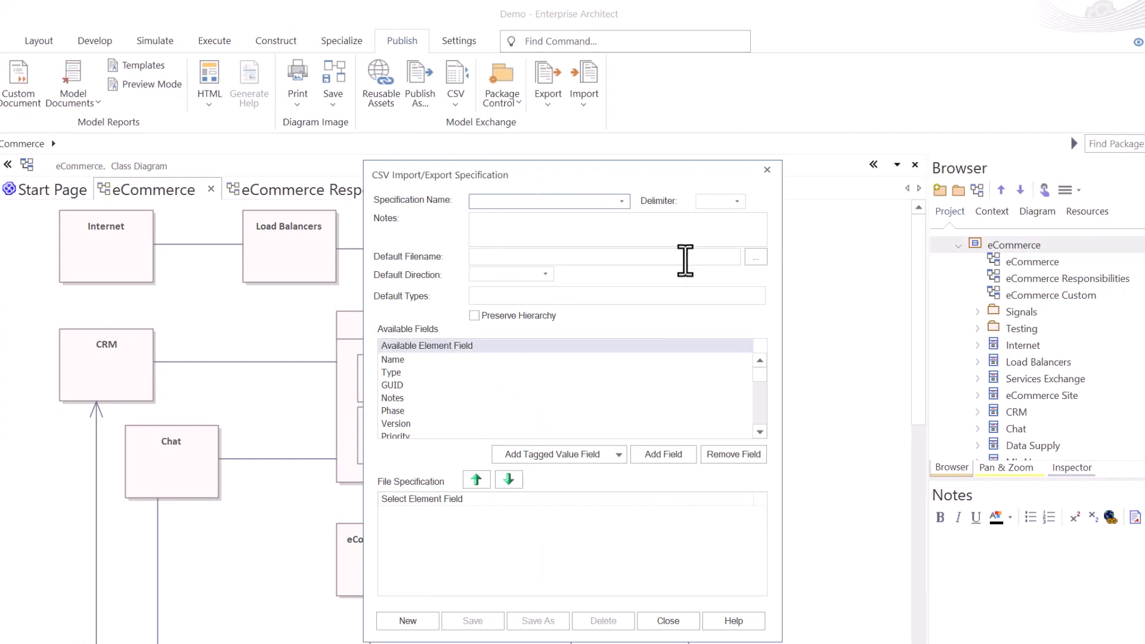
{"action": "left_click", "coordinate": [767, 173]}
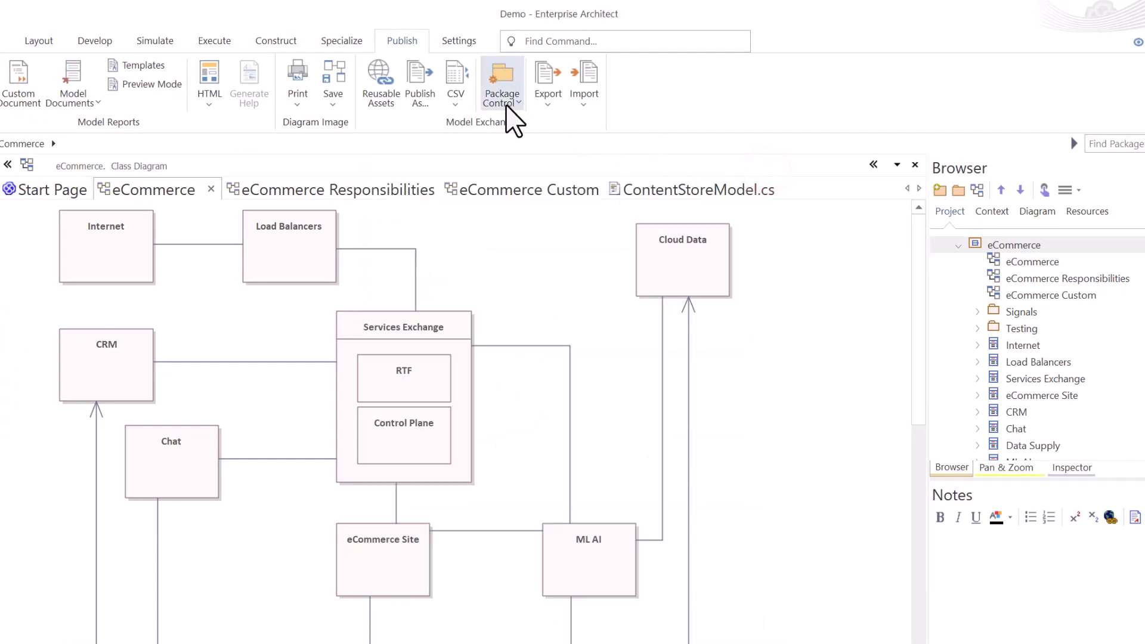
Open Package Control options for the eCommerce package and enable Control Package.
{"action": "left_click", "coordinate": [463, 104]}
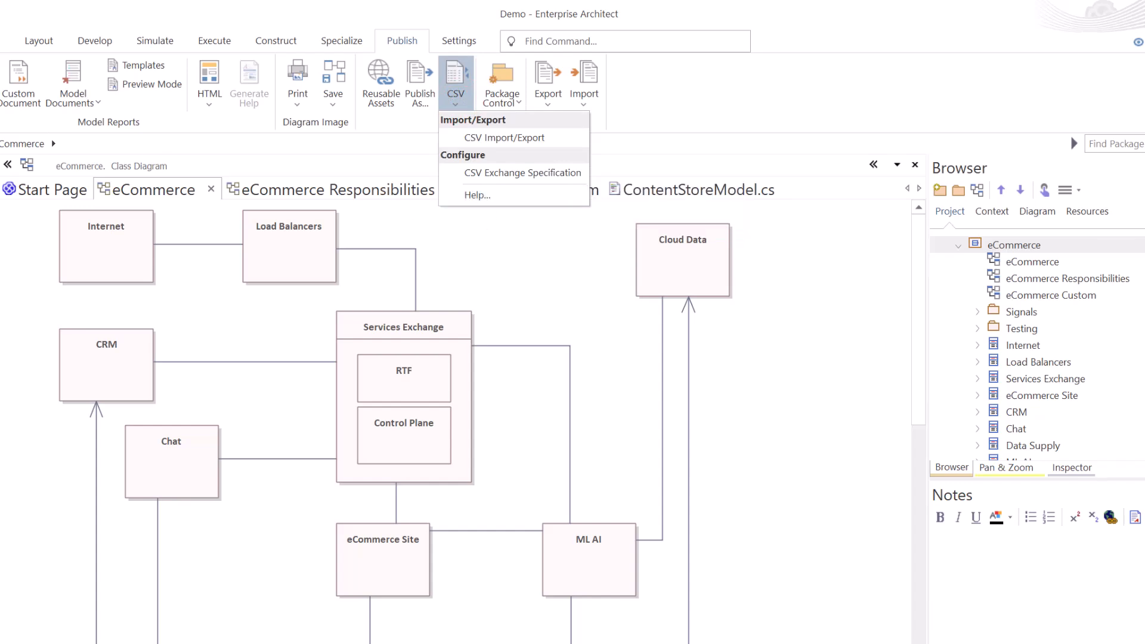
{"action": "left_click", "coordinate": [515, 100]}
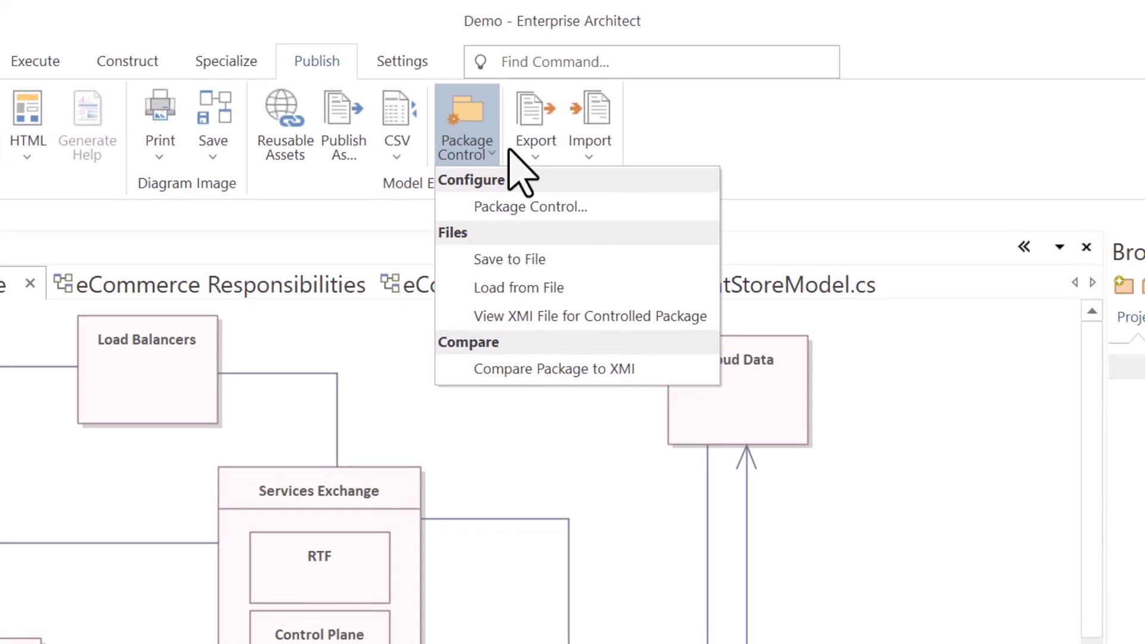
{"action": "left_click", "coordinate": [545, 203]}
{"action": "left_click_drag", "start_coordinate": [527, 380], "coordinate": [407, 282]}
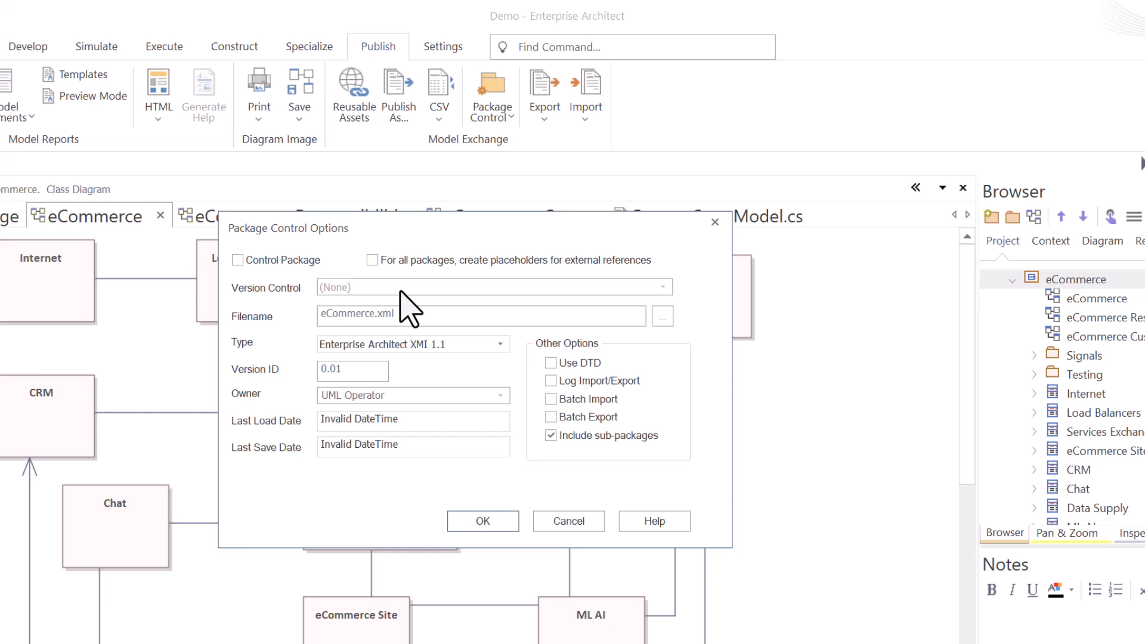
{"action": "left_click", "coordinate": [238, 260]}
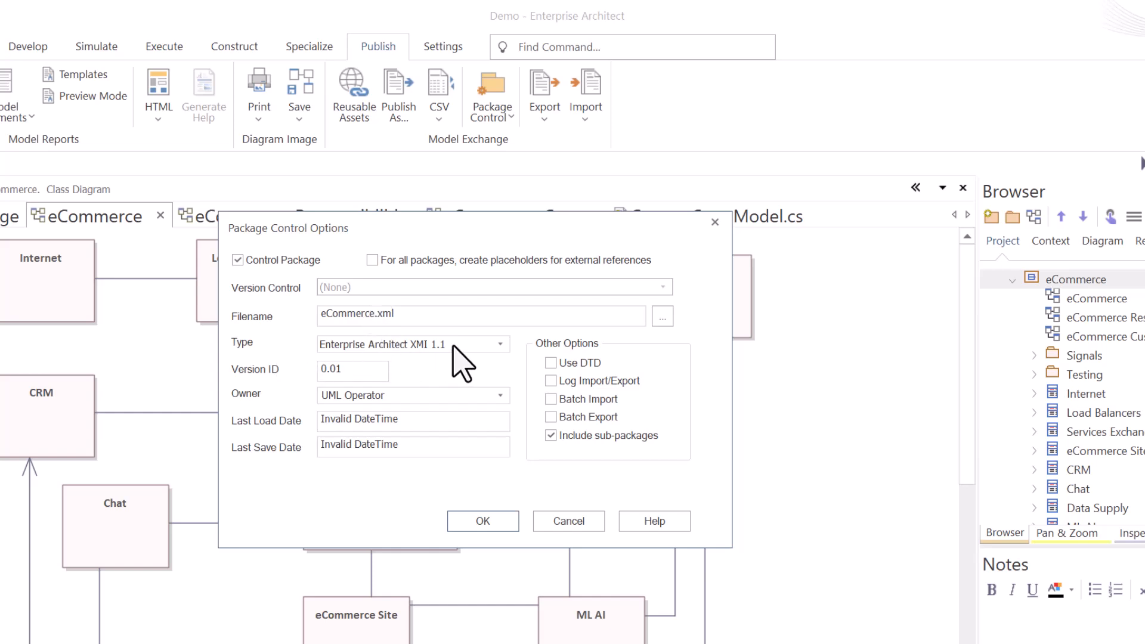
Review the package control Type, Version ID, Owner and Use DTD options without changing them.
{"action": "left_click", "coordinate": [507, 345]}
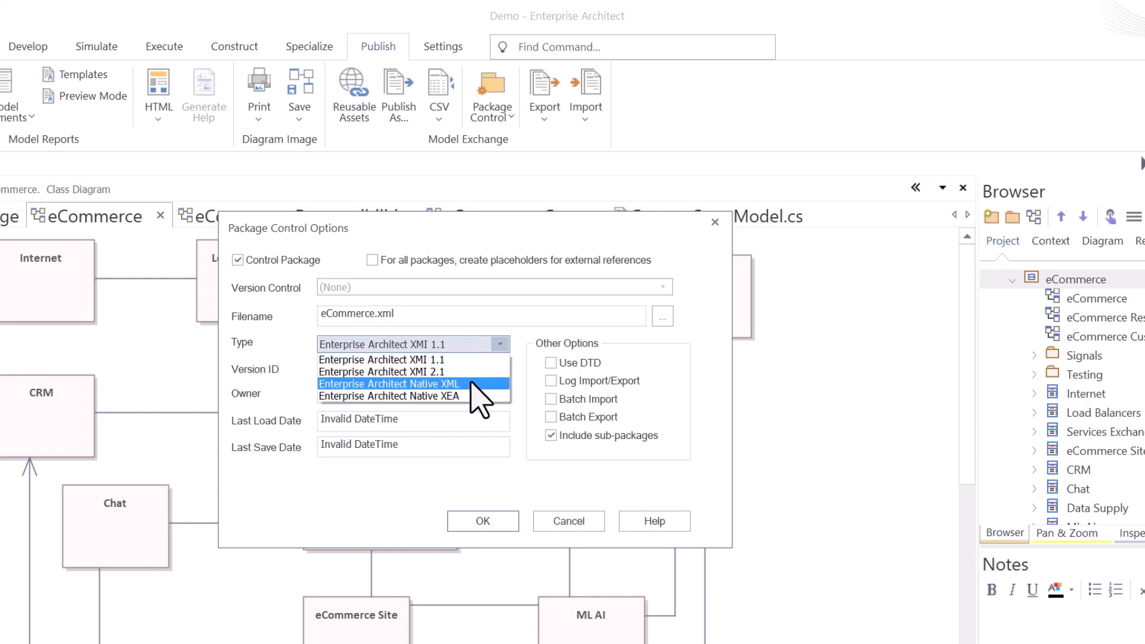
{"action": "left_click", "coordinate": [454, 360]}
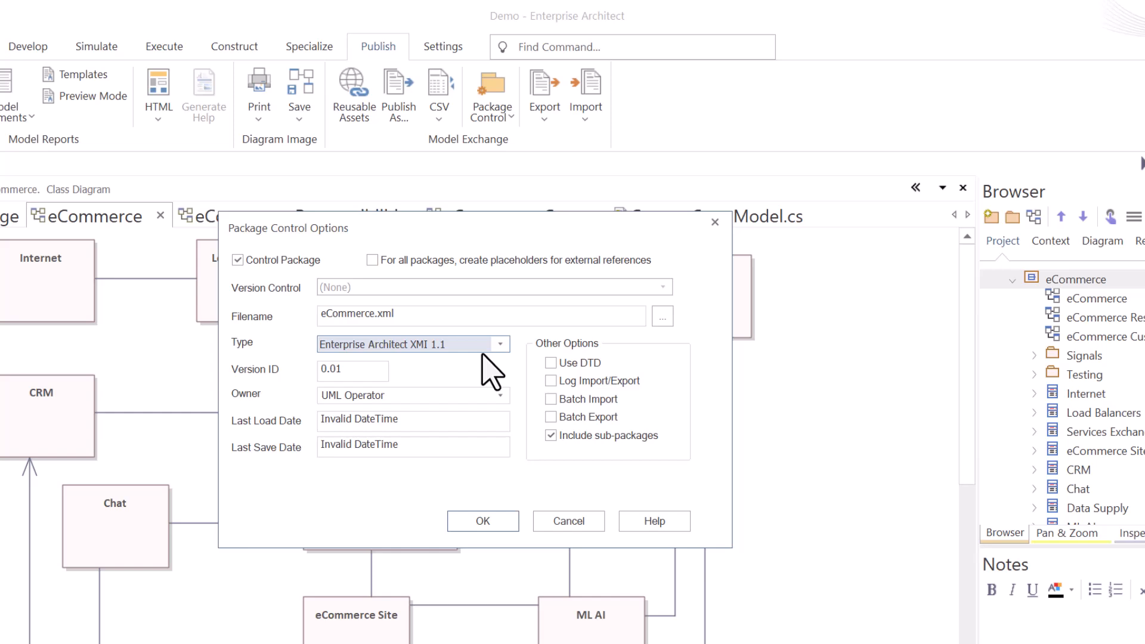
{"action": "left_click", "coordinate": [353, 370]}
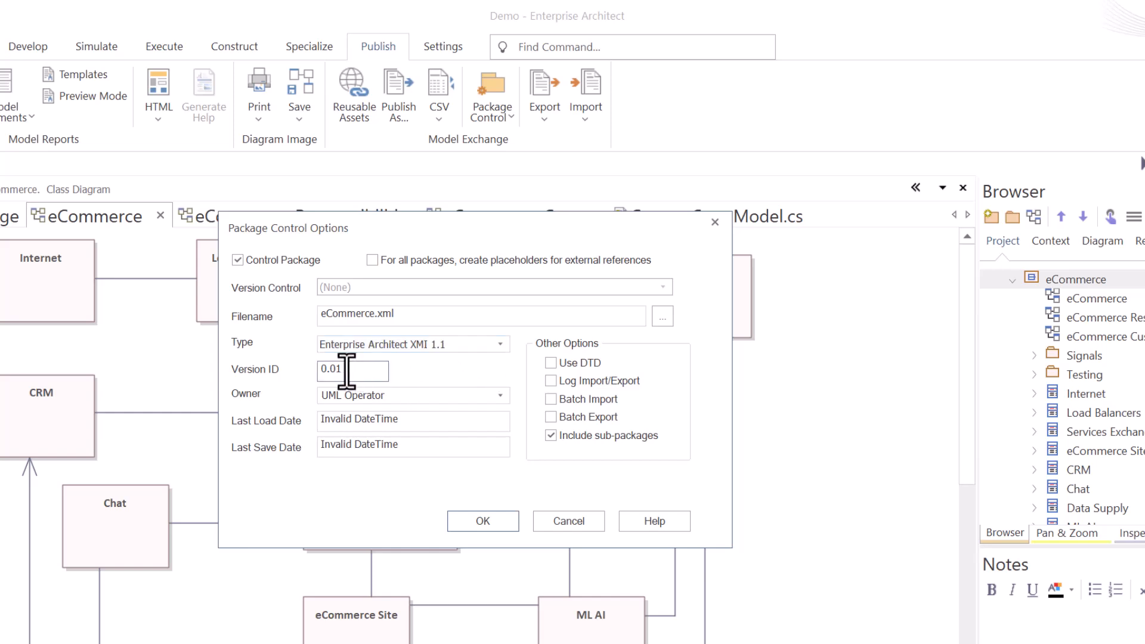
{"action": "left_click_drag", "start_coordinate": [327, 369], "coordinate": [376, 370]}
{"action": "left_click", "coordinate": [374, 369]}
{"action": "left_click", "coordinate": [499, 396]}
{"action": "left_click", "coordinate": [499, 397]}
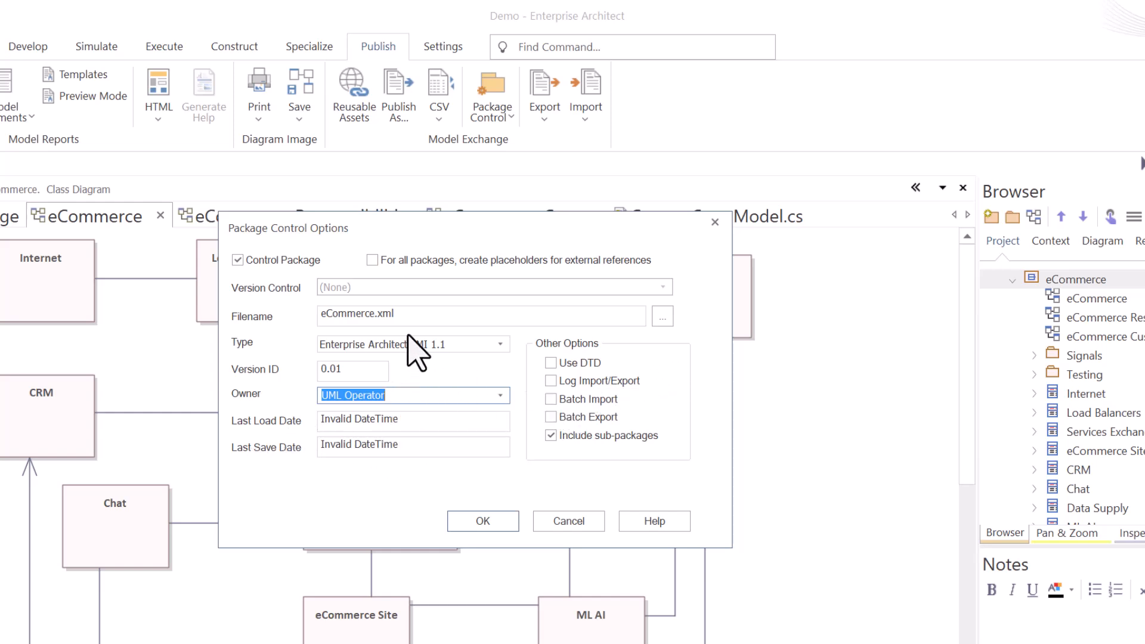
{"action": "left_click", "coordinate": [549, 362]}
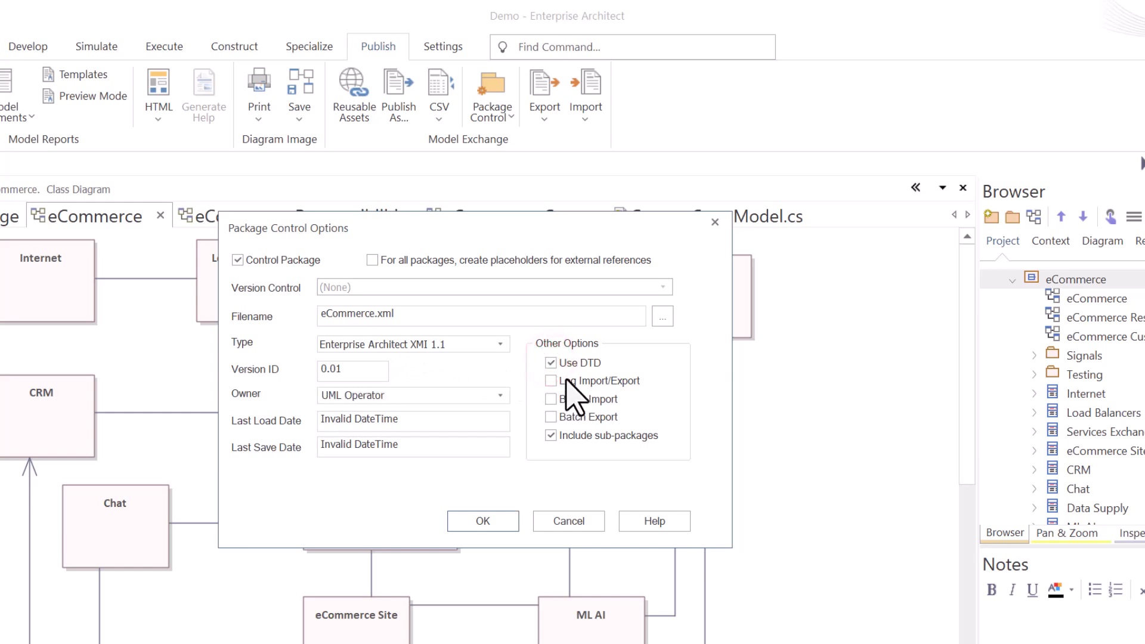
{"action": "left_click", "coordinate": [549, 362]}
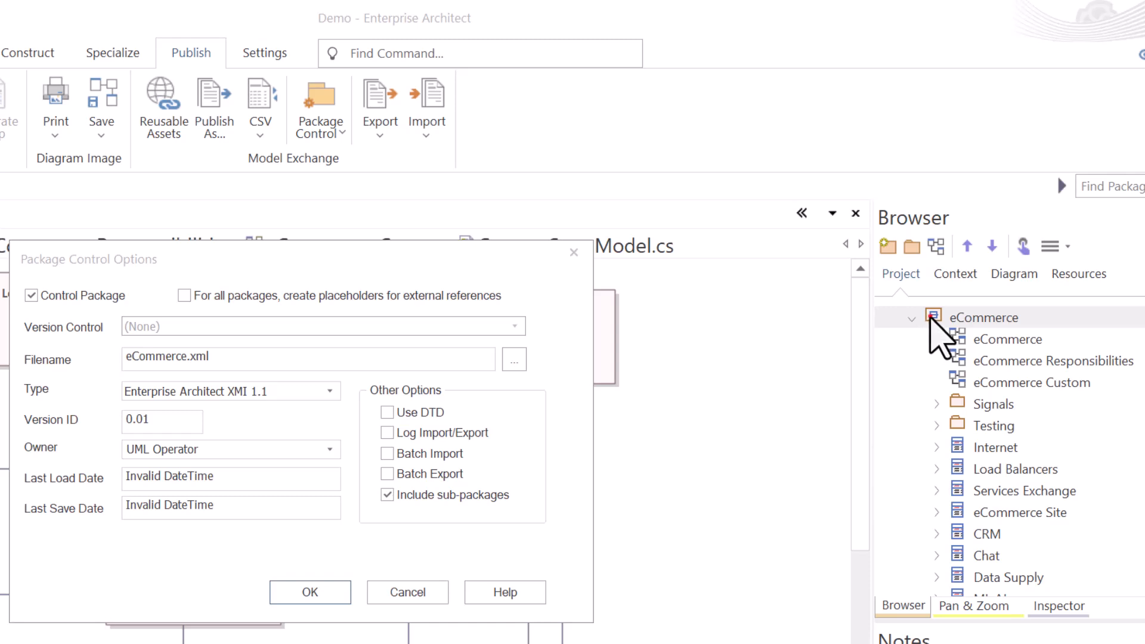
Confirm package control for eCommerce with the file G:\Sparx Learning\Demos\eCommerce.xml.
{"action": "left_click", "coordinate": [931, 318]}
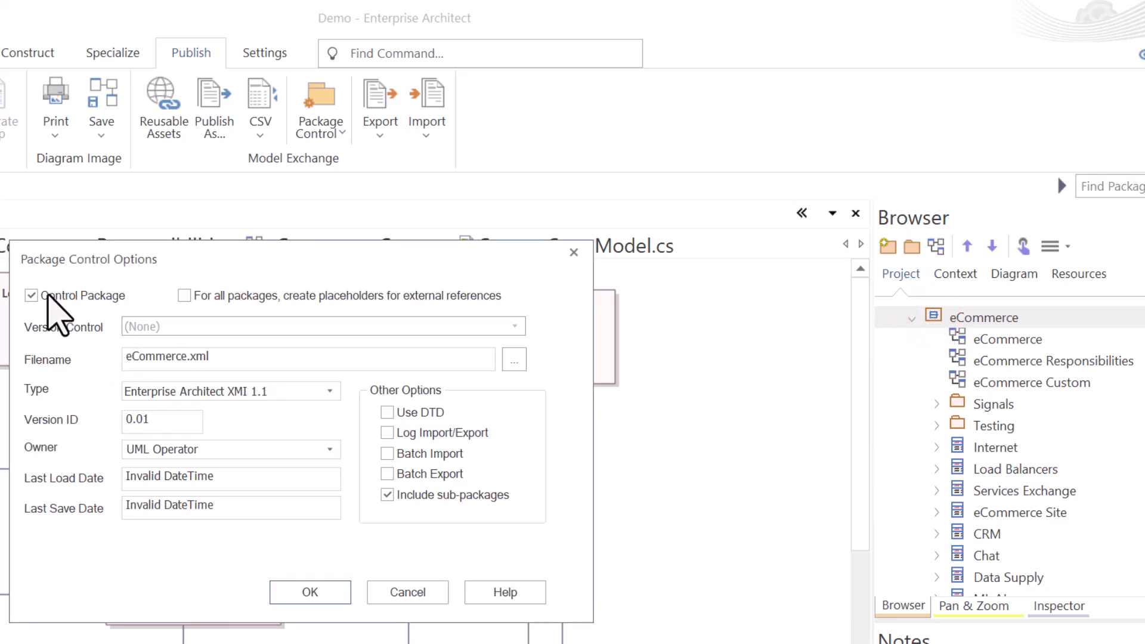
{"action": "left_click", "coordinate": [32, 295]}
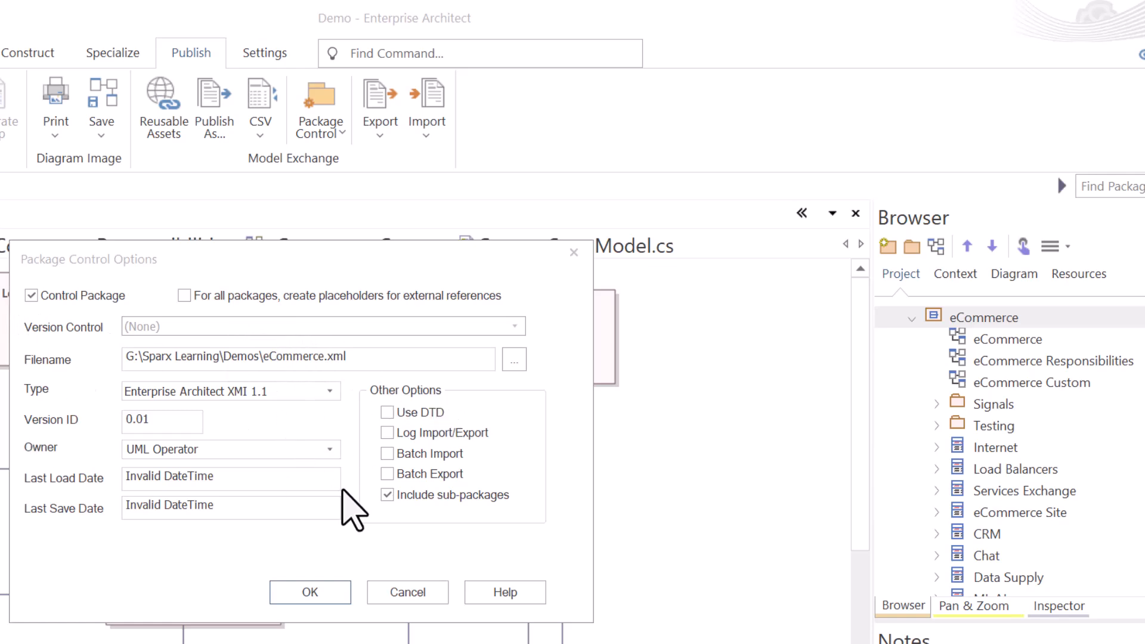
{"action": "left_click", "coordinate": [323, 590]}
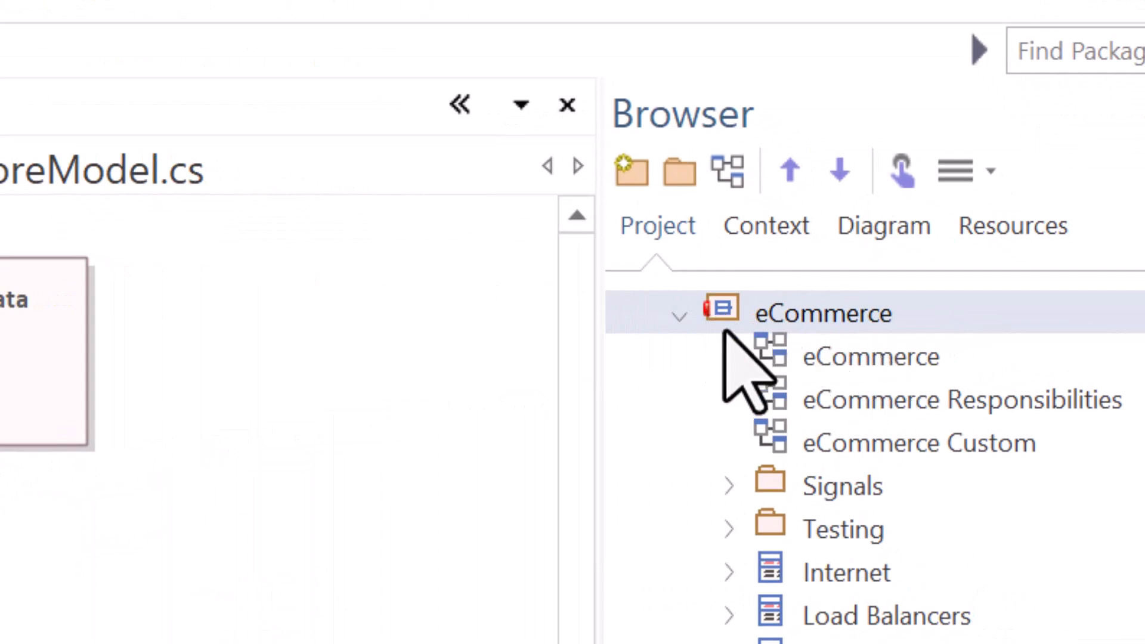
Collapse and re-expand the eCommerce package in the browser to inspect its controlled-package marker.
{"action": "left_click", "coordinate": [679, 315]}
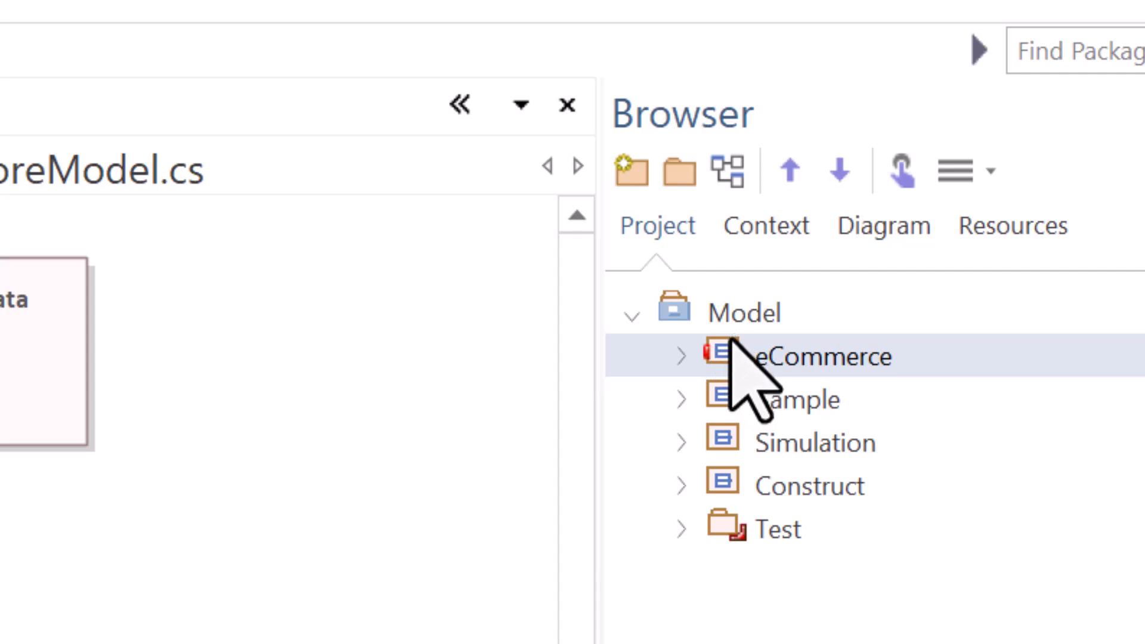
{"action": "left_click", "coordinate": [680, 349]}
{"action": "left_click", "coordinate": [769, 477]}
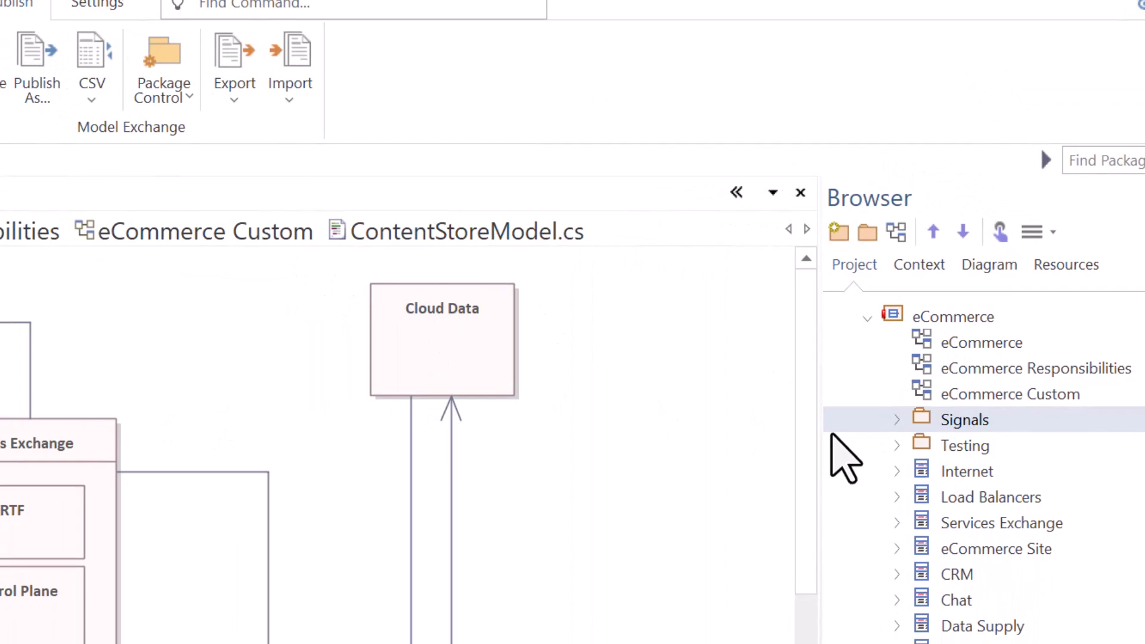
{"action": "left_click", "coordinate": [894, 310]}
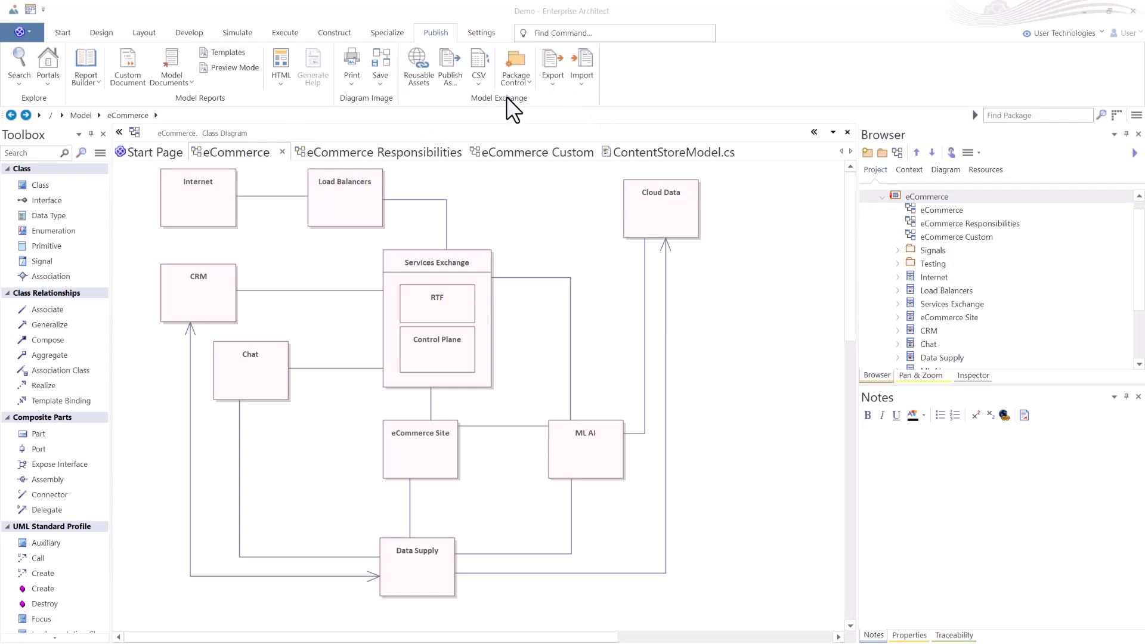
Browse the Export and Import format lists for the model.
{"action": "left_click", "coordinate": [552, 84]}
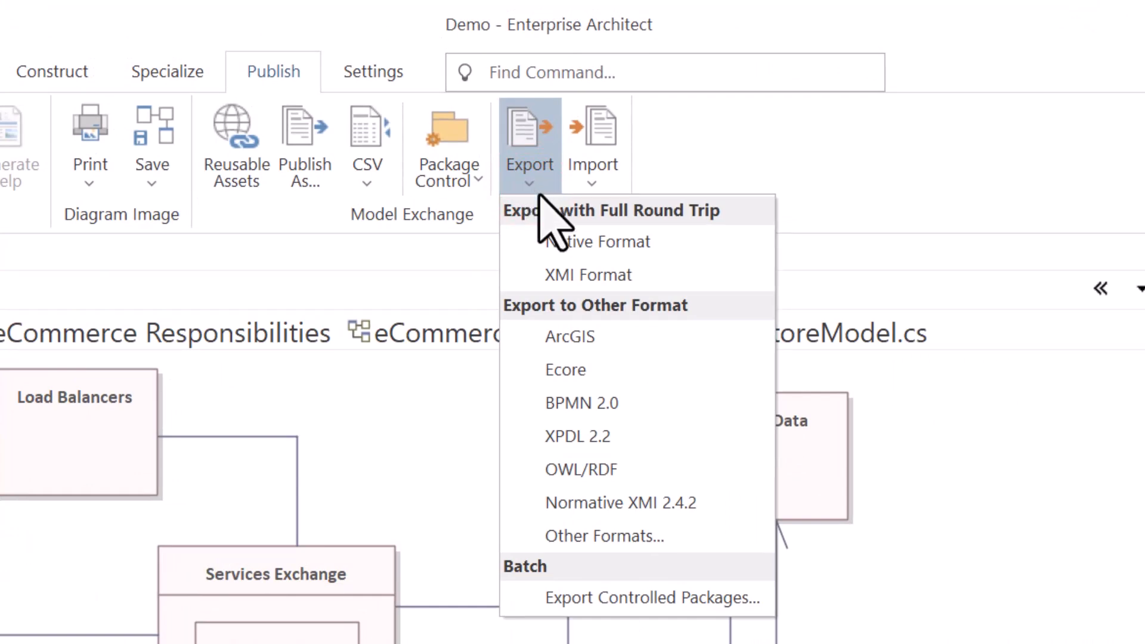
{"action": "left_click", "coordinate": [594, 173]}
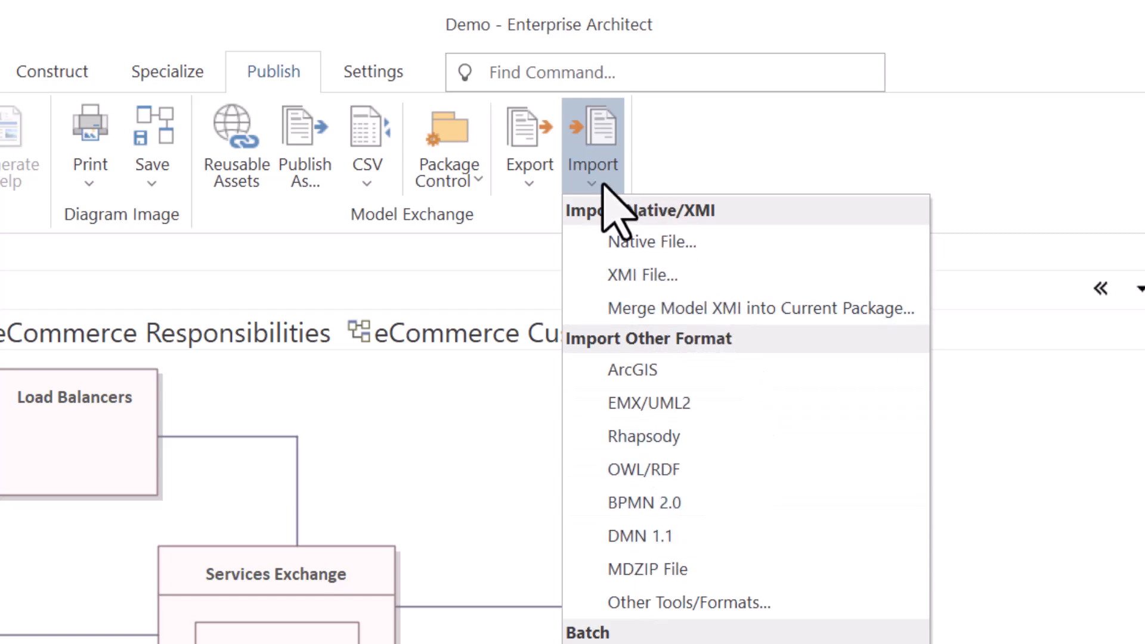
{"action": "left_click", "coordinate": [528, 166]}
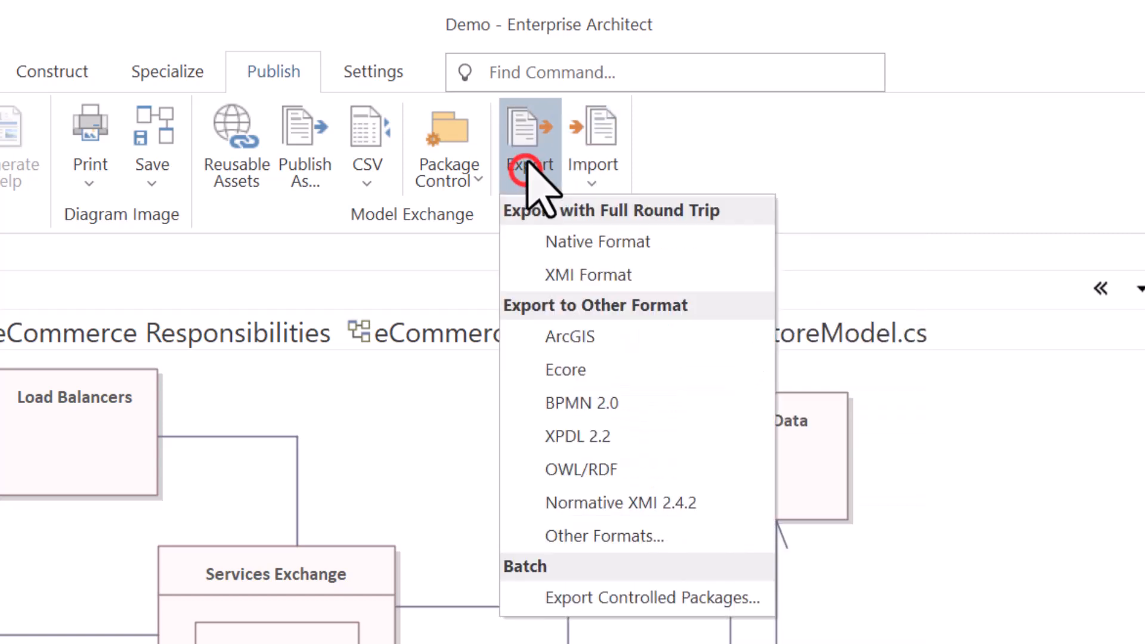
{"action": "left_click", "coordinate": [909, 456]}
{"action": "left_click", "coordinate": [822, 162]}
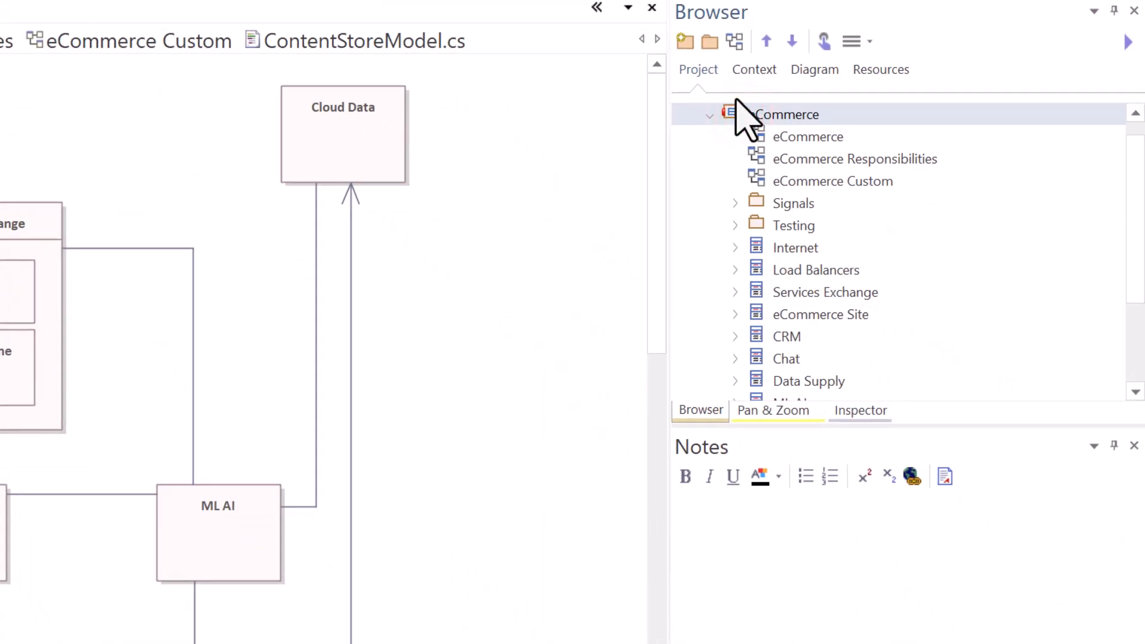
Open Export Package to Native/XMI File for eCommerce and review its native format and XMI version options.
{"action": "key", "text": "ctrl+alt+e"}
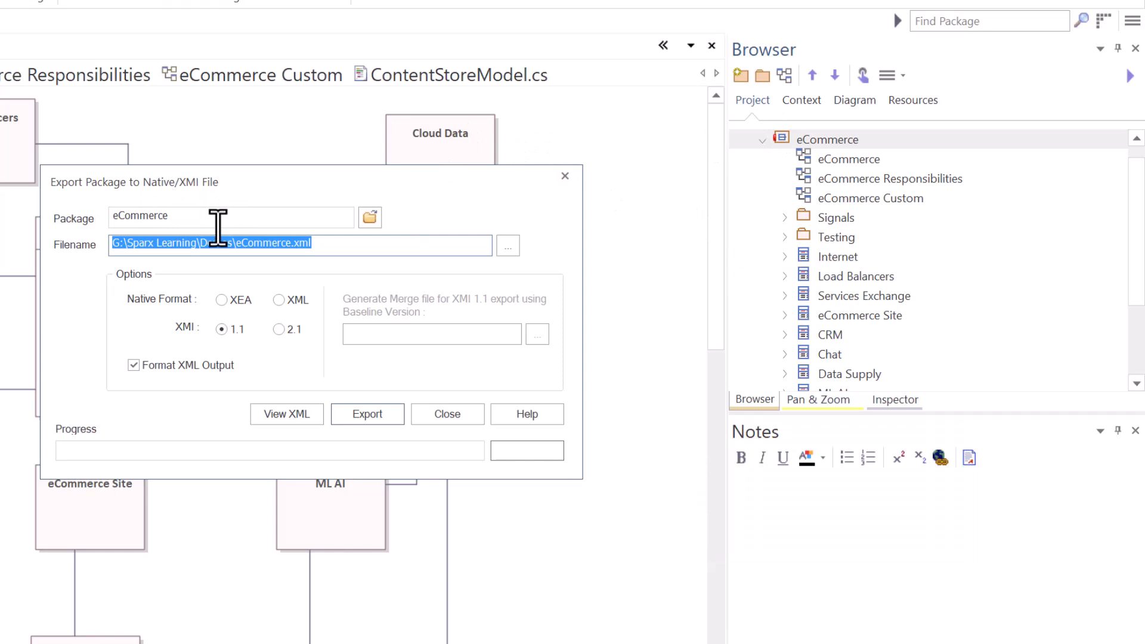
{"action": "left_click", "coordinate": [369, 217]}
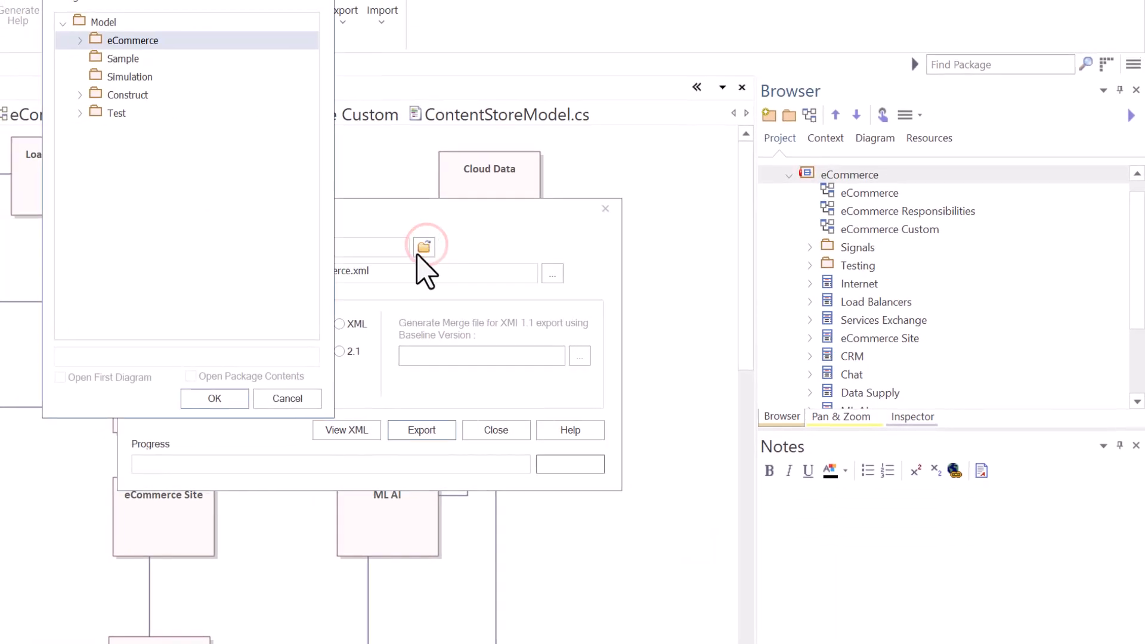
{"action": "left_click", "coordinate": [236, 398]}
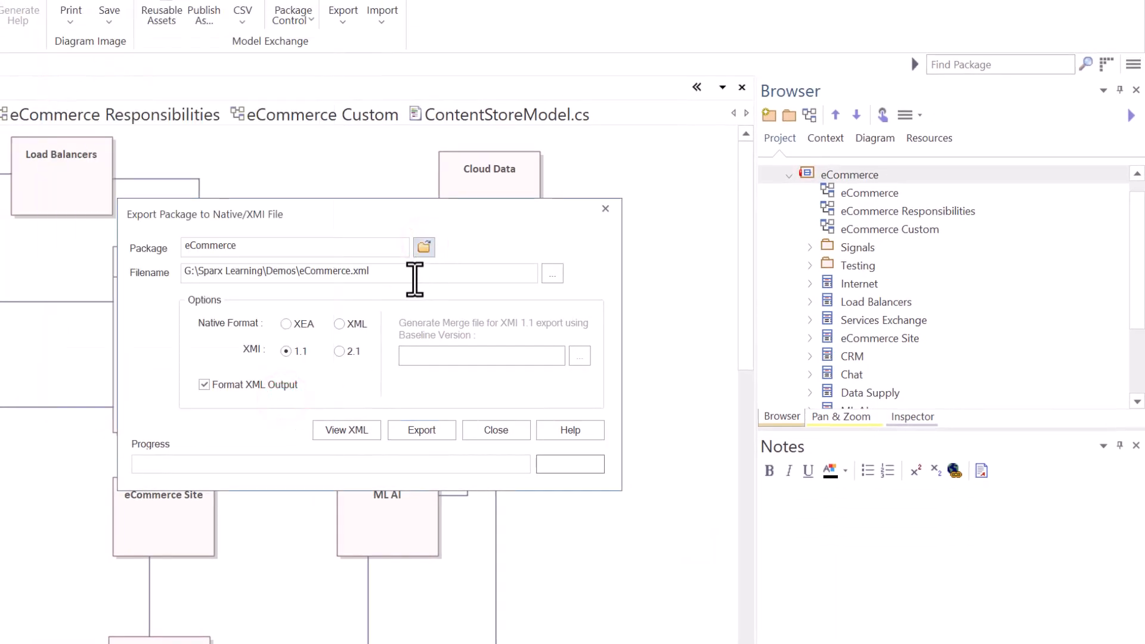
{"action": "left_click_drag", "start_coordinate": [228, 270], "coordinate": [384, 270]}
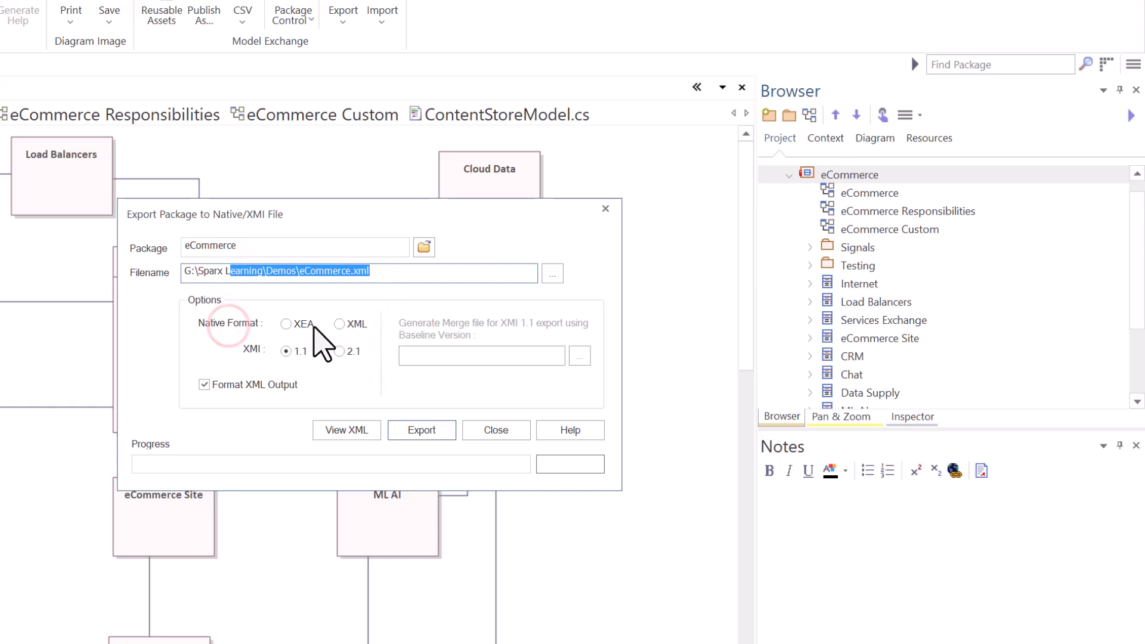
{"action": "left_click", "coordinate": [294, 324]}
{"action": "left_click", "coordinate": [342, 324]}
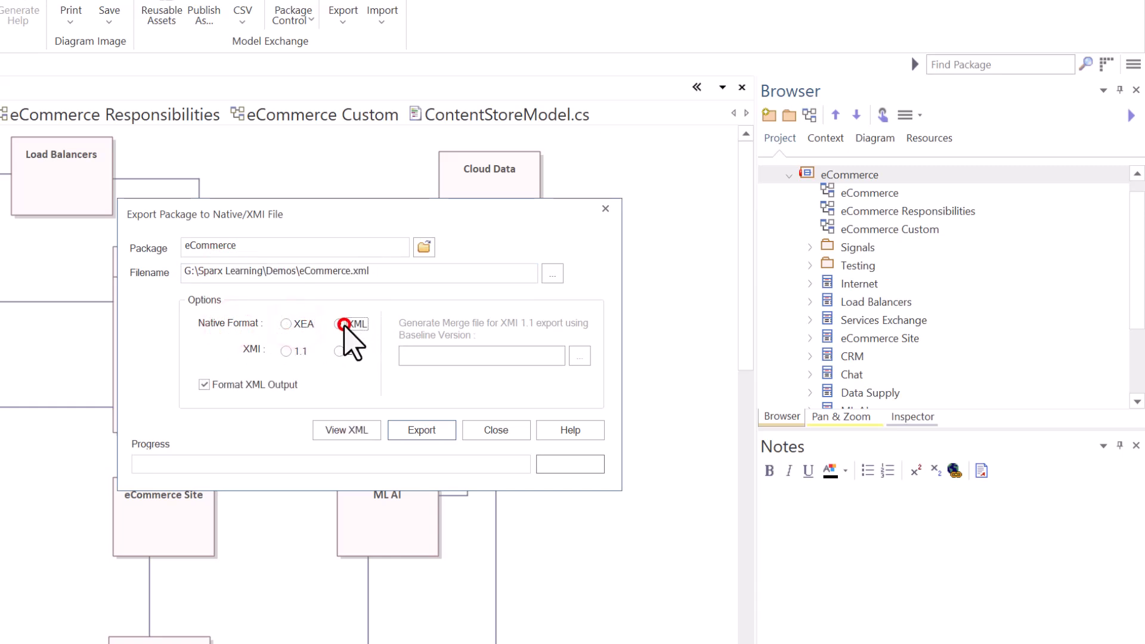
{"action": "left_click", "coordinate": [287, 351]}
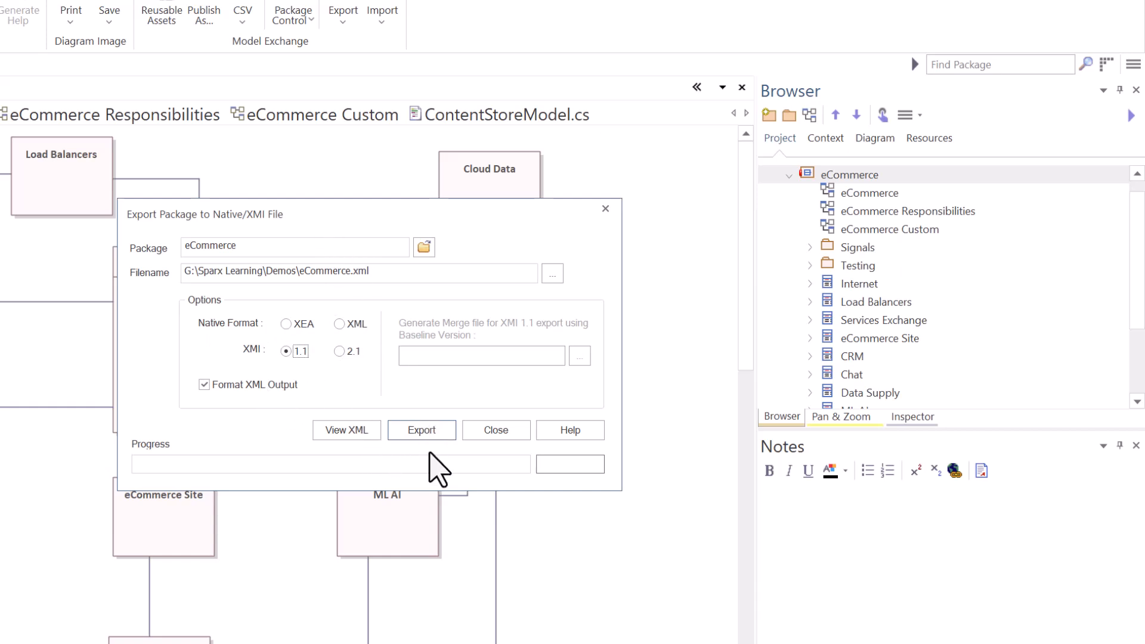
{"action": "left_click", "coordinate": [488, 431]}
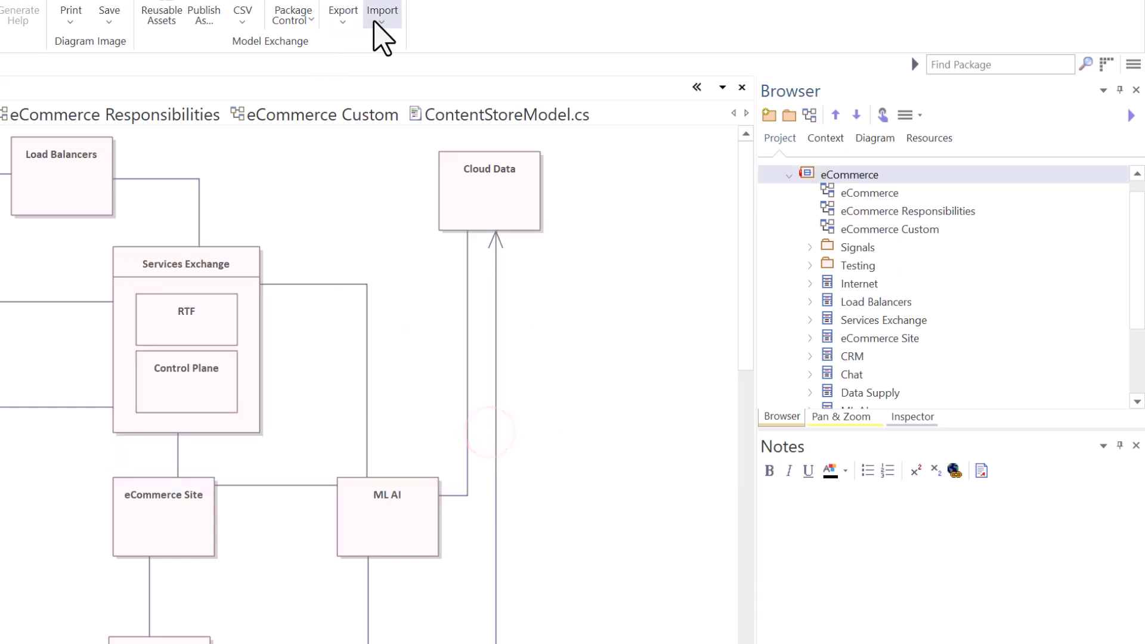
Open the Import Package from Native/XMI File dialog and review its import options such as Strip GUIDs.
{"action": "left_click", "coordinate": [388, 8]}
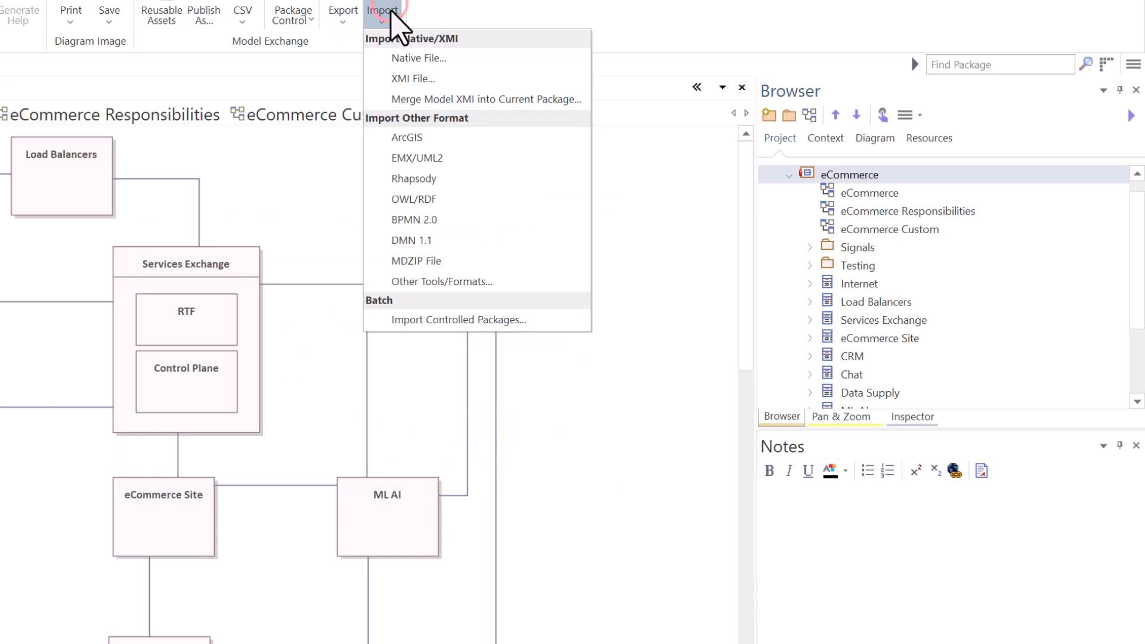
{"action": "left_click", "coordinate": [411, 78]}
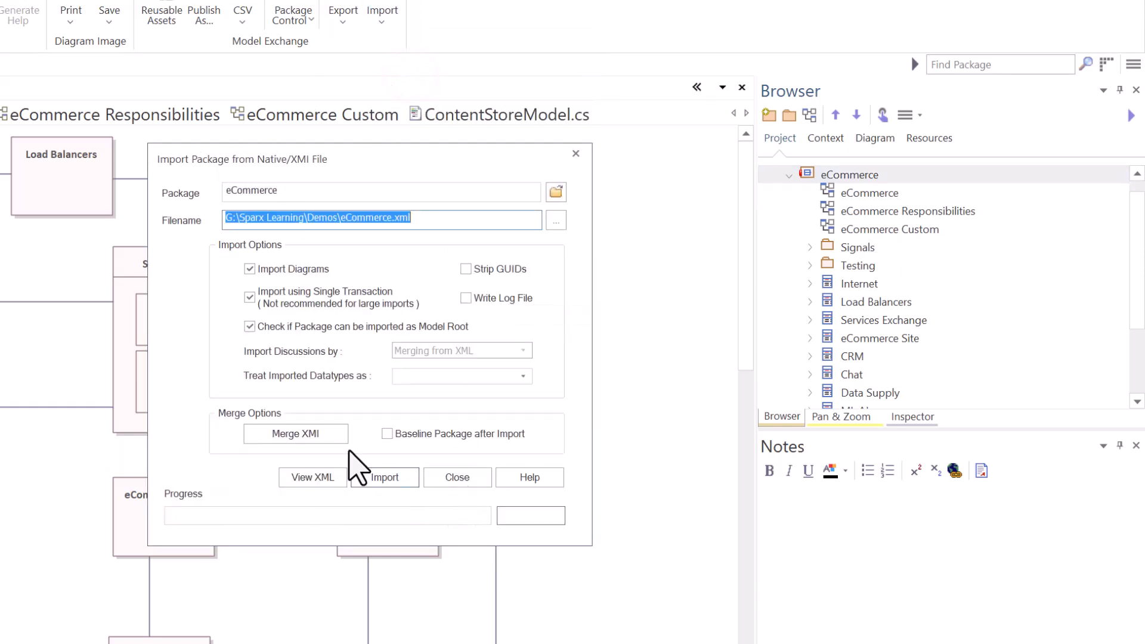
{"action": "left_click", "coordinate": [444, 480]}
{"action": "left_click", "coordinate": [576, 397]}
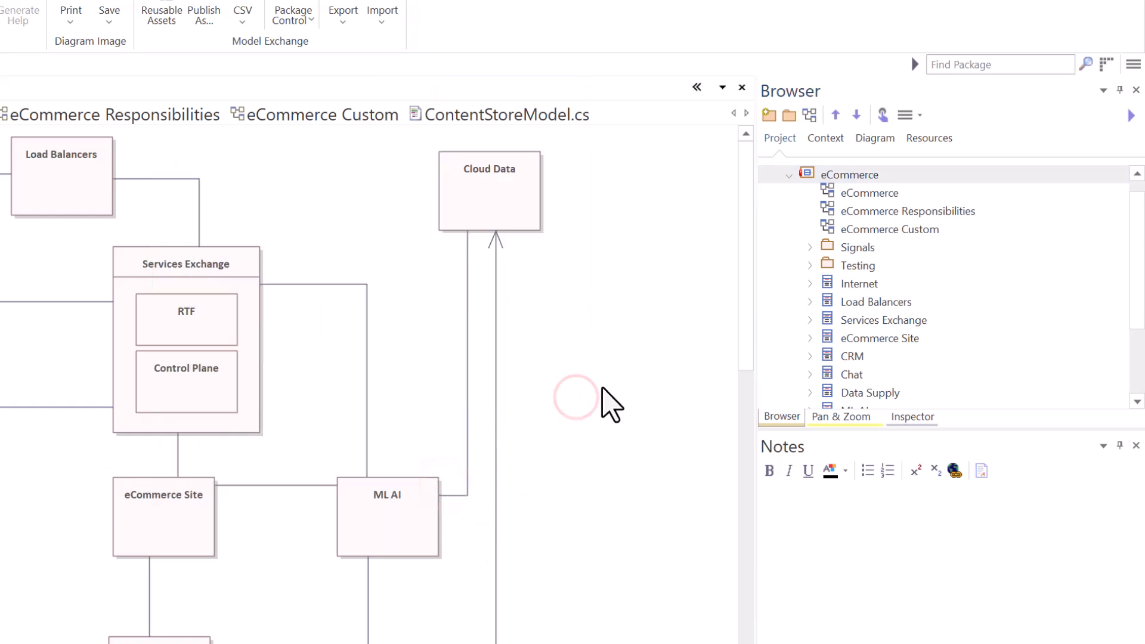
{"action": "key", "text": "ctrl+alt+i"}
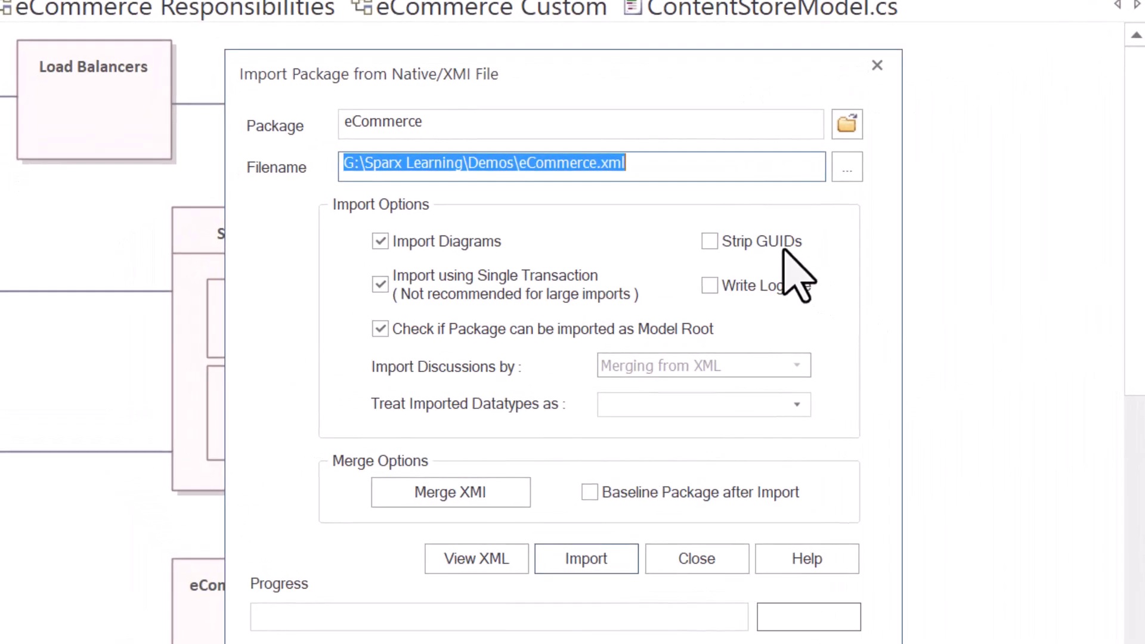
{"action": "left_click", "coordinate": [733, 239]}
{"action": "left_click", "coordinate": [732, 241]}
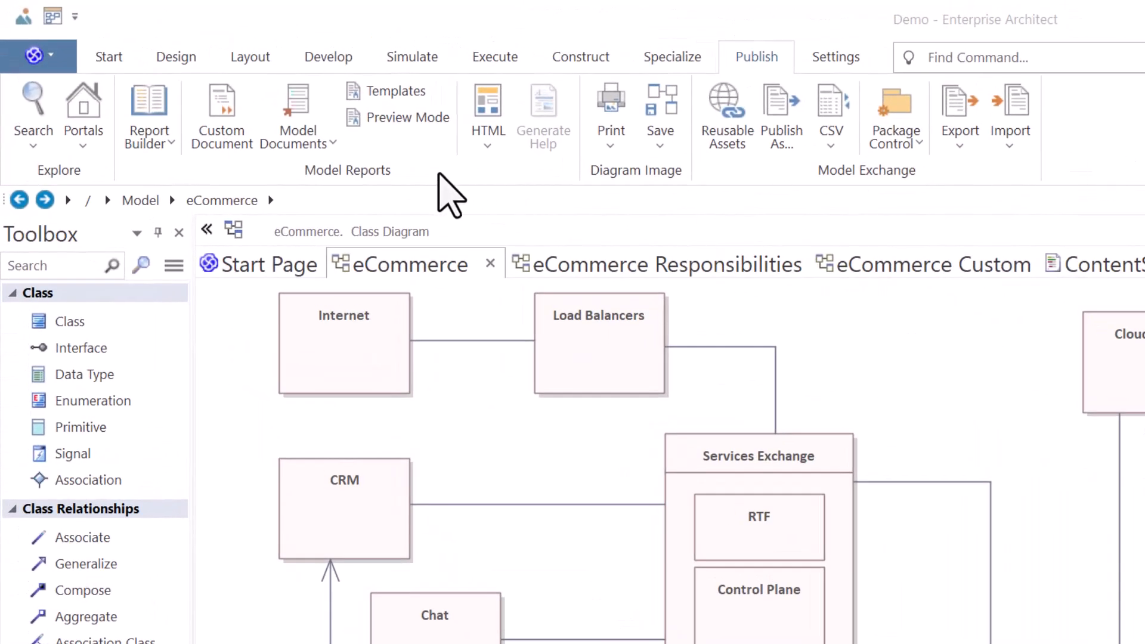
{"action": "left_click", "coordinate": [345, 167]}
{"action": "left_click", "coordinate": [764, 52]}
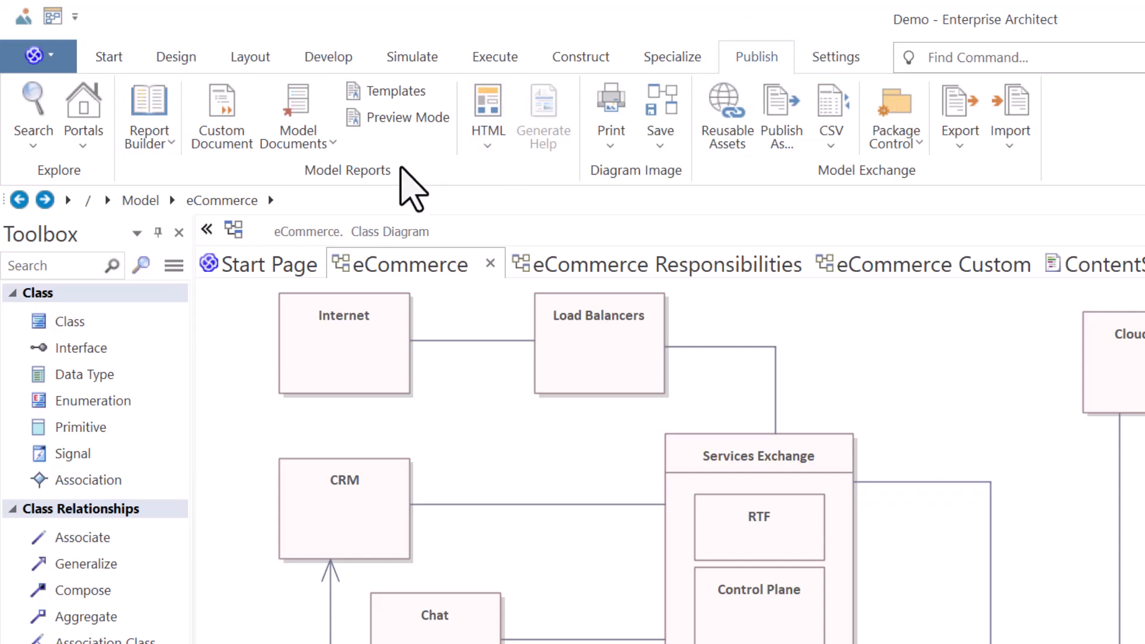
Review the Report Builder's documentation generation and document file options.
{"action": "left_click", "coordinate": [338, 169]}
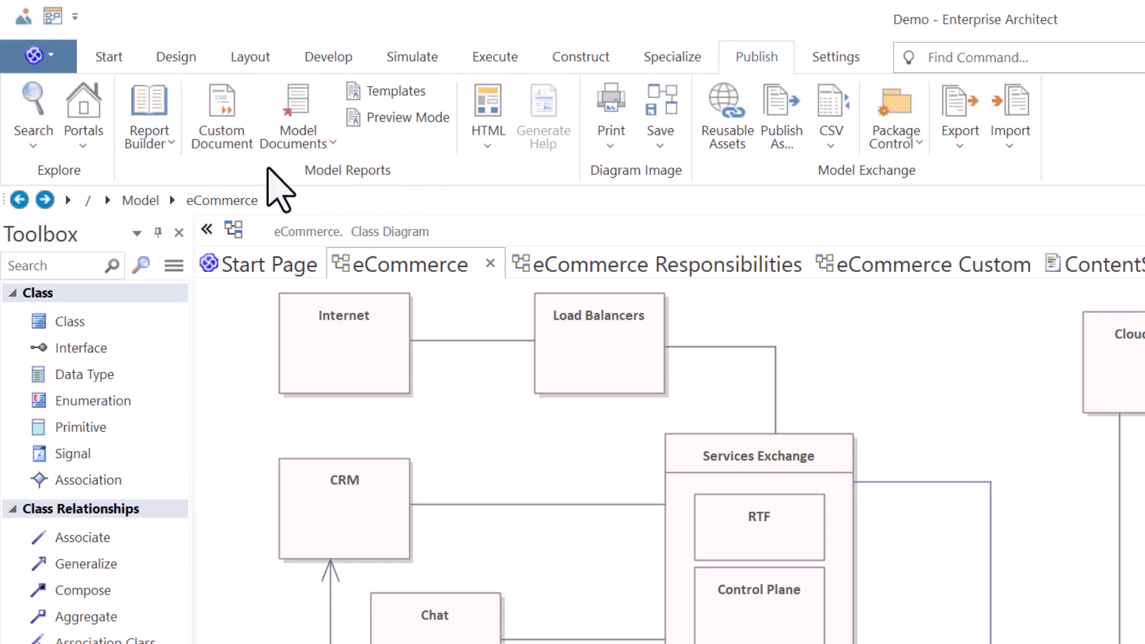
{"action": "left_click", "coordinate": [169, 146]}
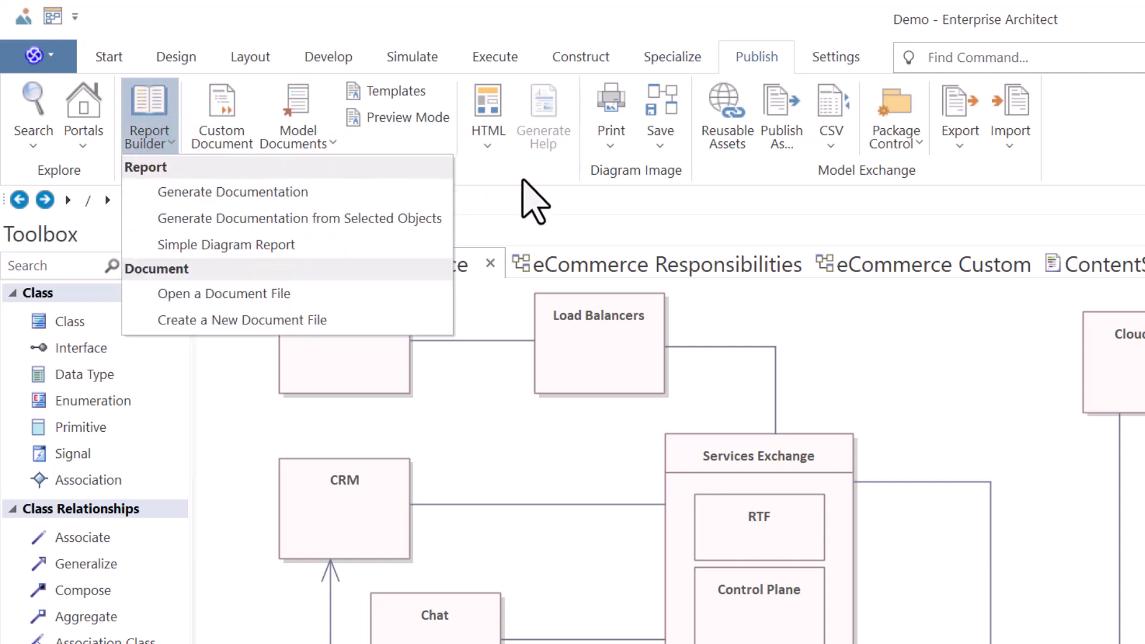
{"action": "left_click", "coordinate": [519, 179]}
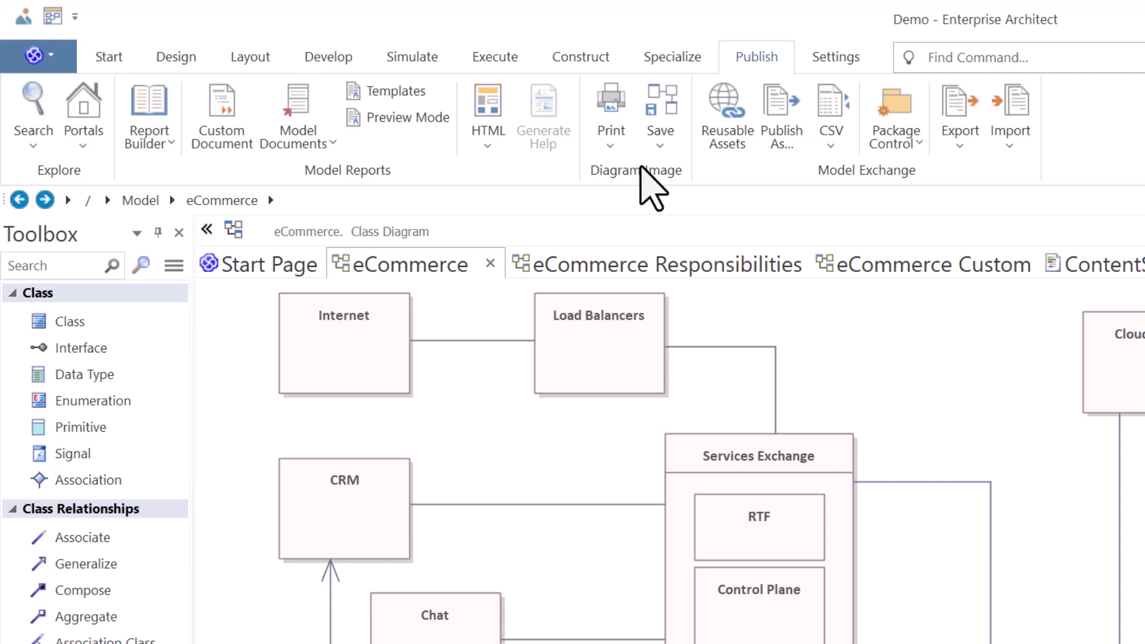
Open the Save As Image dialog for the eCommerce diagram and close it without saving.
{"action": "left_click", "coordinate": [883, 348]}
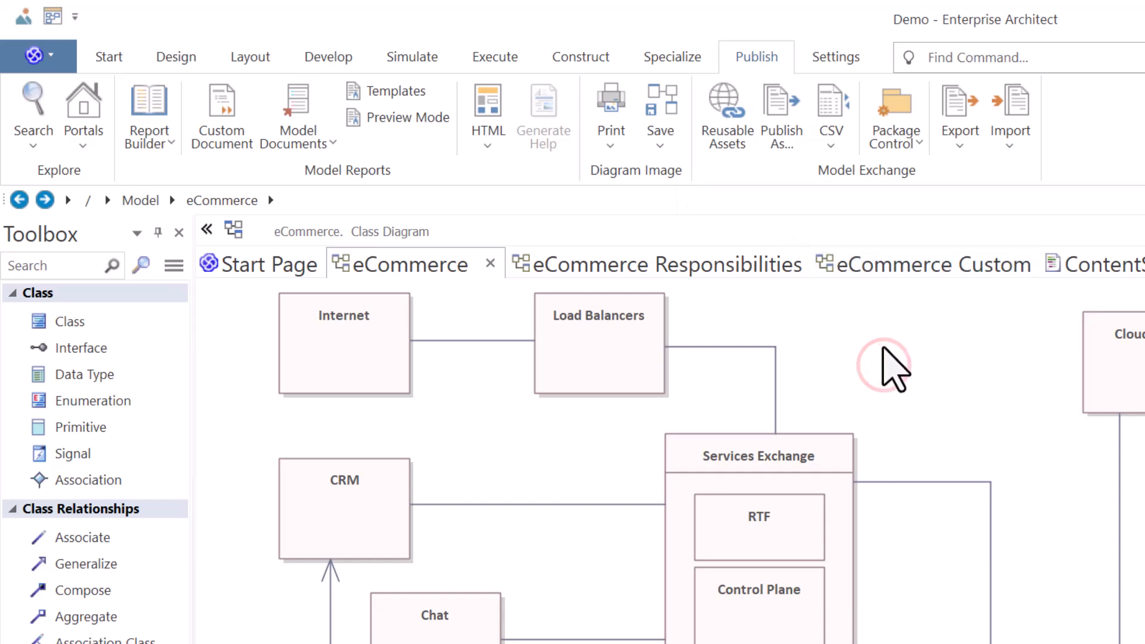
{"action": "key", "text": "ctrl+t"}
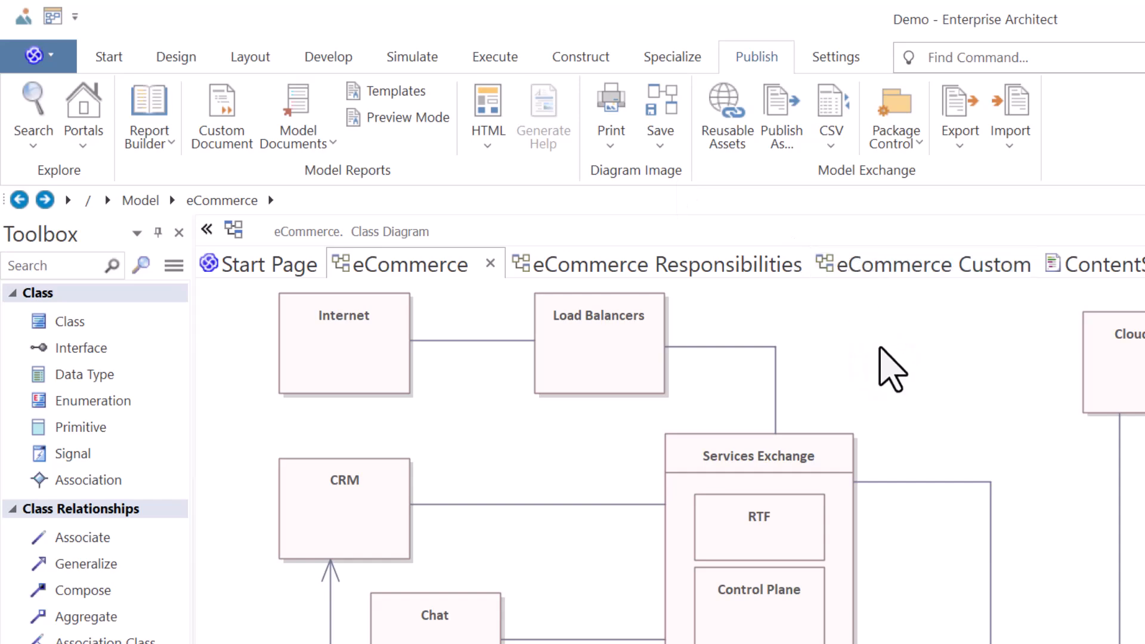
{"action": "left_click_drag", "start_coordinate": [783, 28], "coordinate": [1144, 308]}
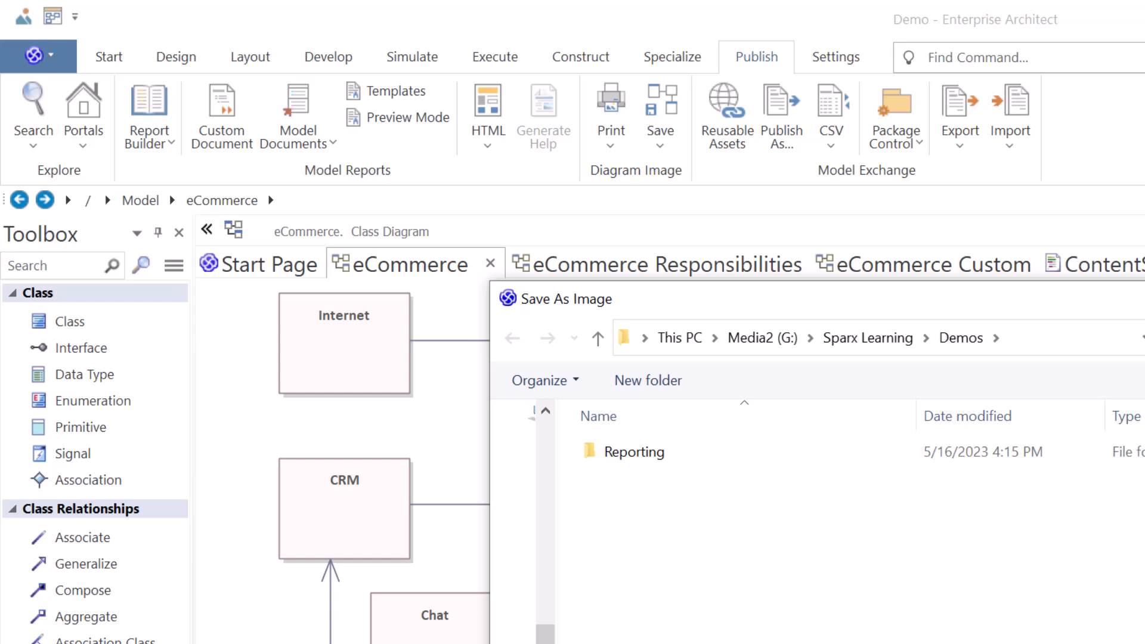
{"action": "left_click", "coordinate": [776, 506]}
{"action": "key", "text": "Escape"}
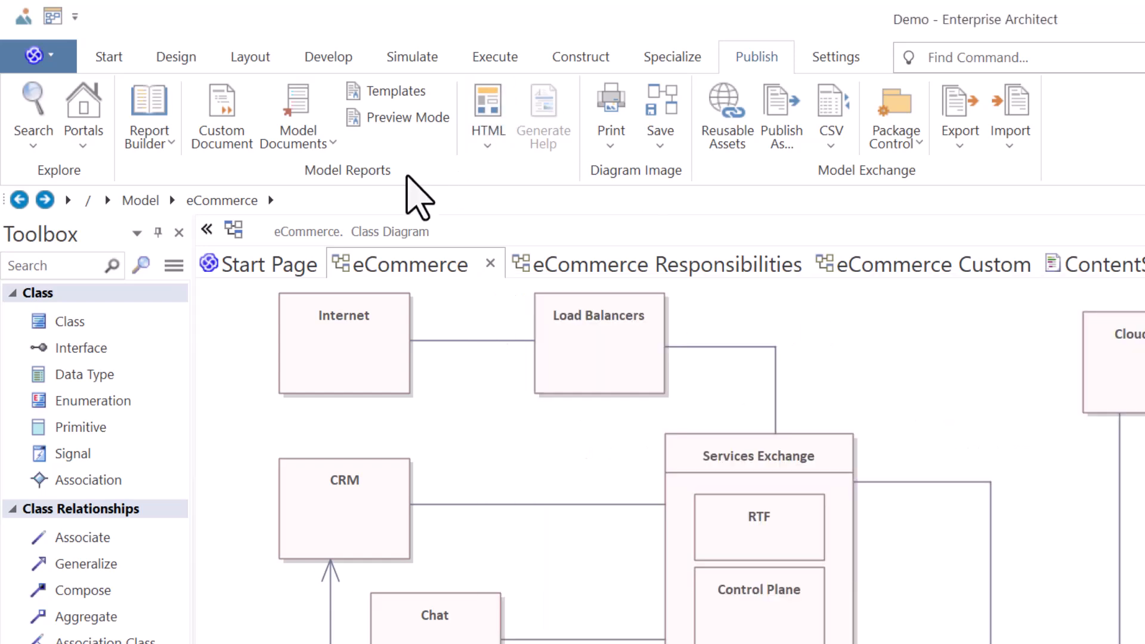
Save the eCommerce diagram image to the clipboard.
{"action": "left_click", "coordinate": [757, 55]}
{"action": "left_click", "coordinate": [663, 149]}
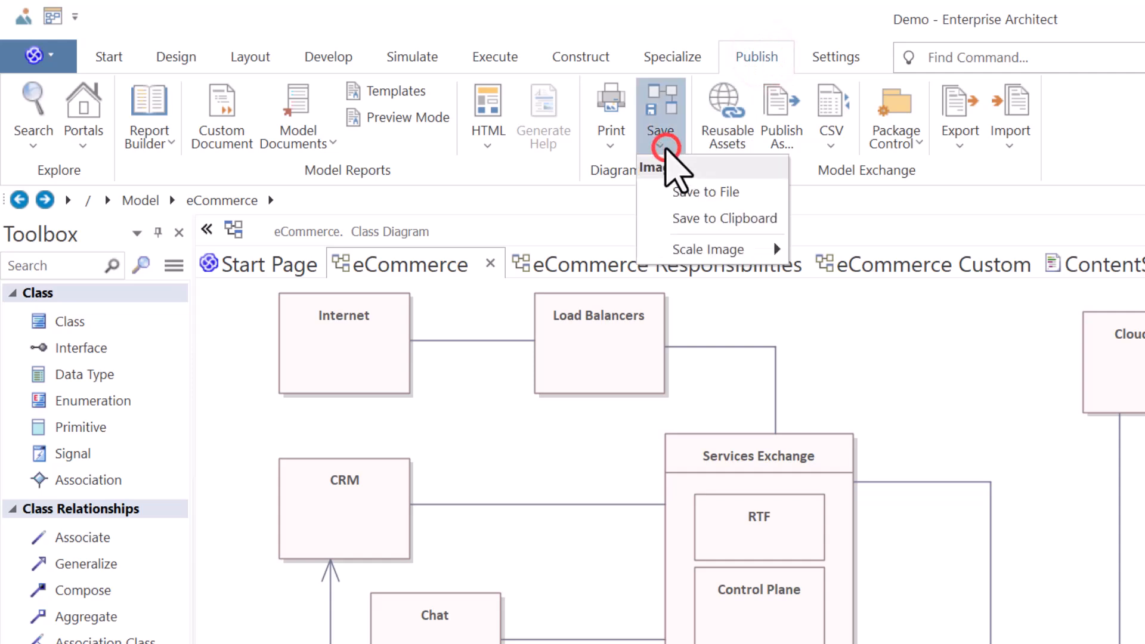
{"action": "left_click", "coordinate": [736, 220]}
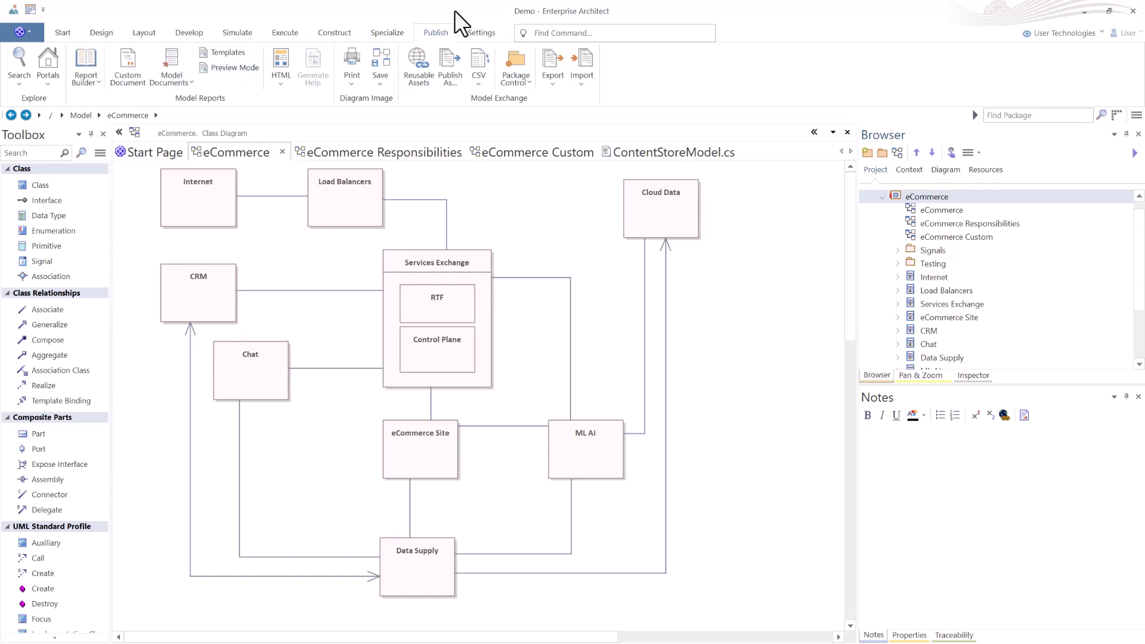
Browse the settings options for model types, project transfer, replication and reference data export.
{"action": "left_click", "coordinate": [475, 33]}
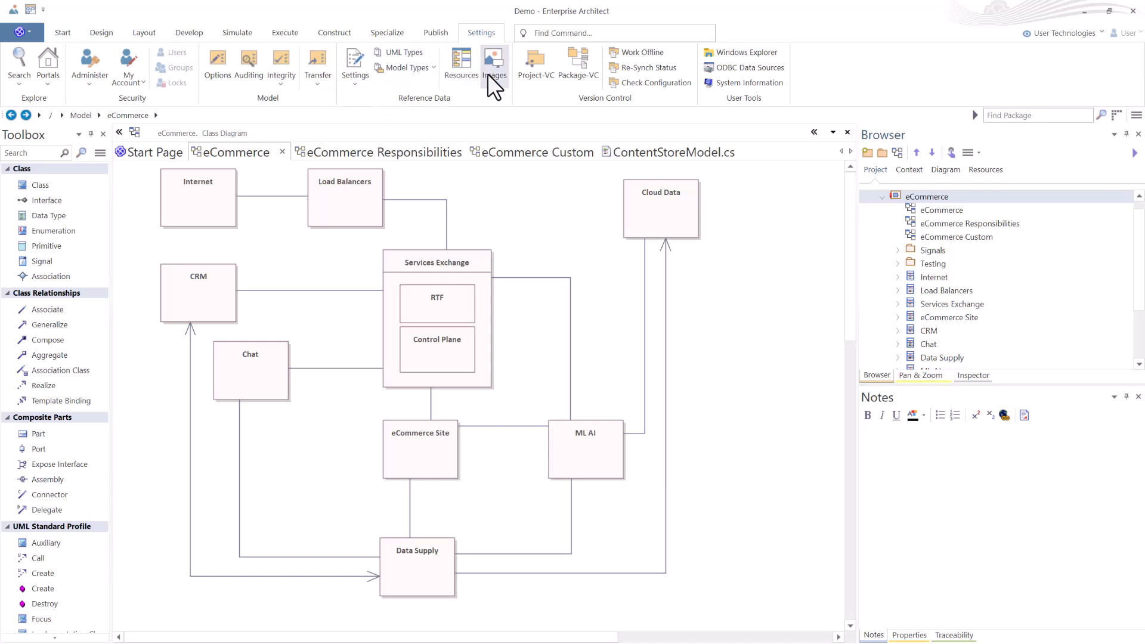
{"action": "left_click", "coordinate": [419, 67]}
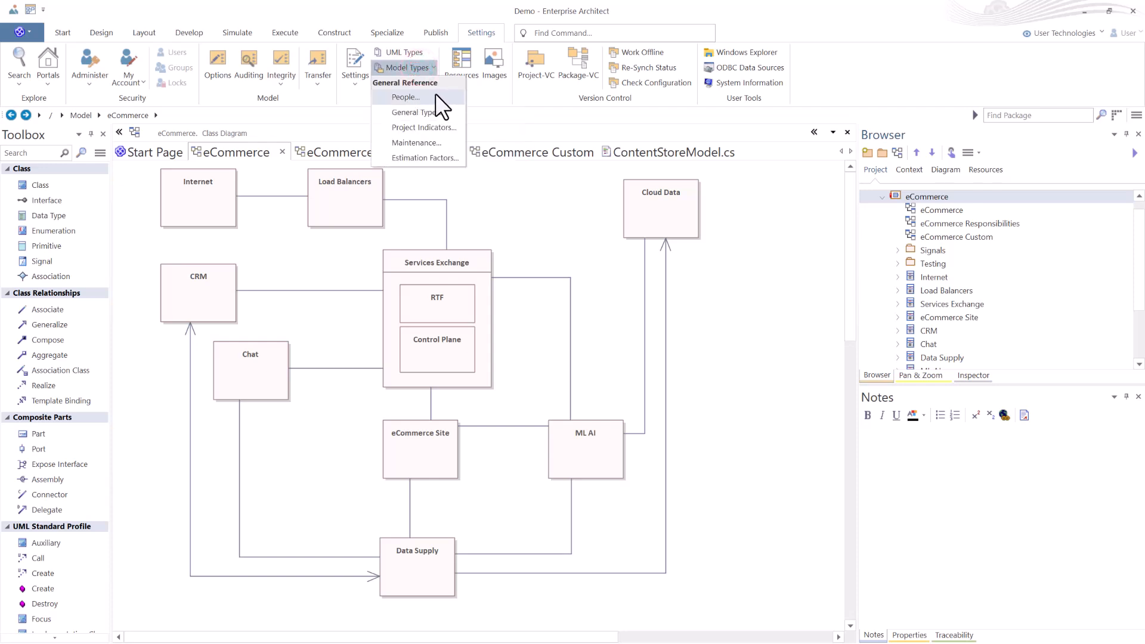
{"action": "left_click", "coordinate": [318, 77]}
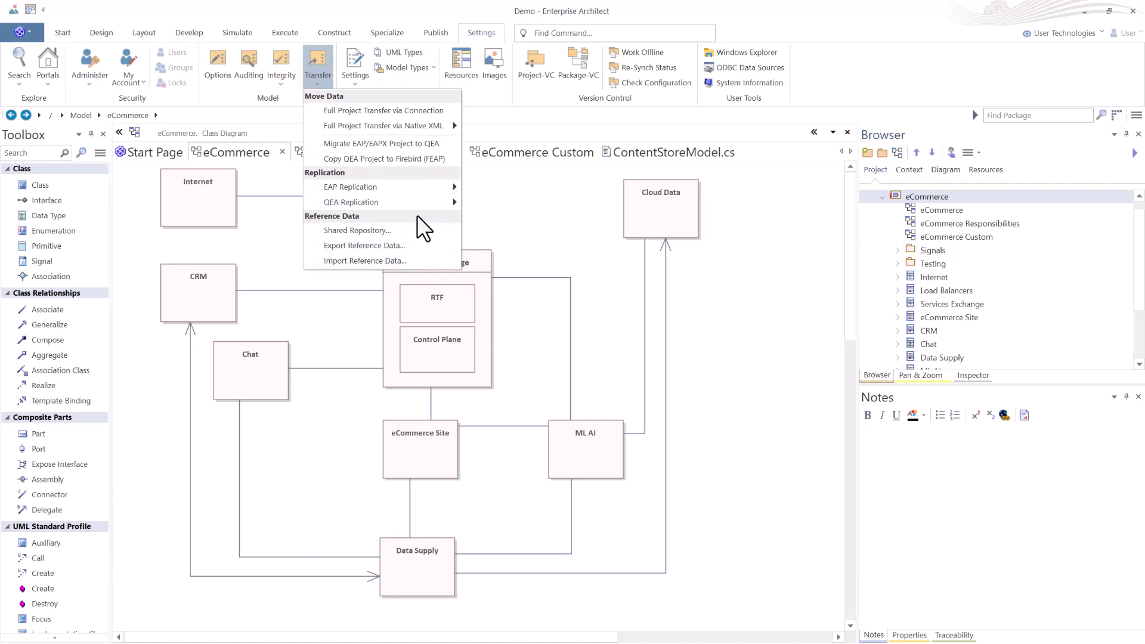
{"action": "mouse_move", "coordinate": [403, 125]}
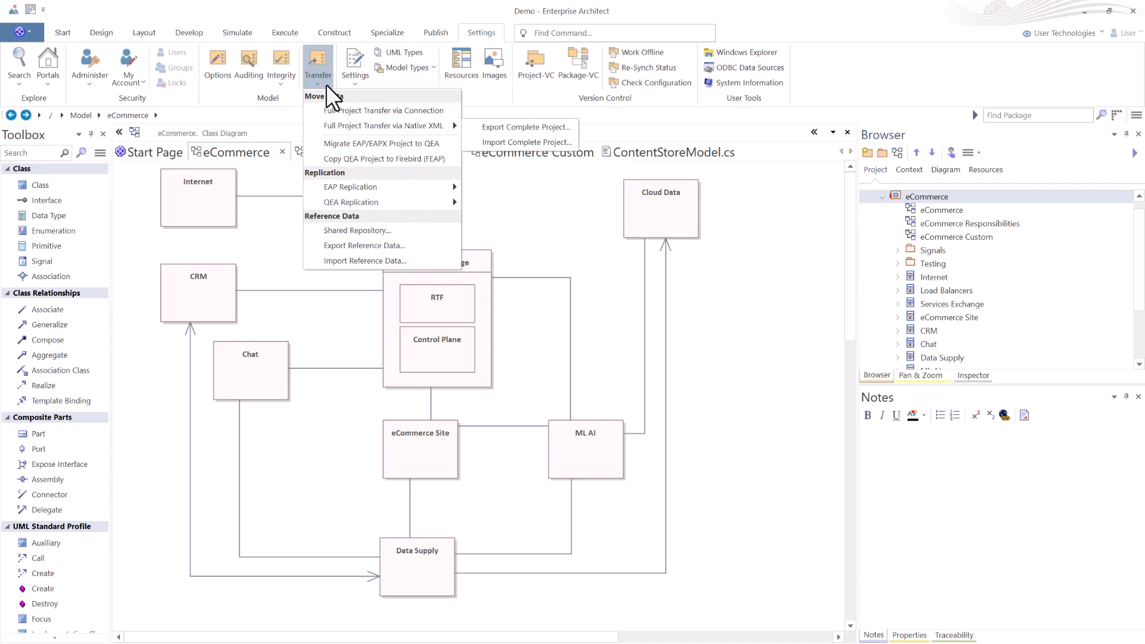
{"action": "left_click", "coordinate": [349, 81]}
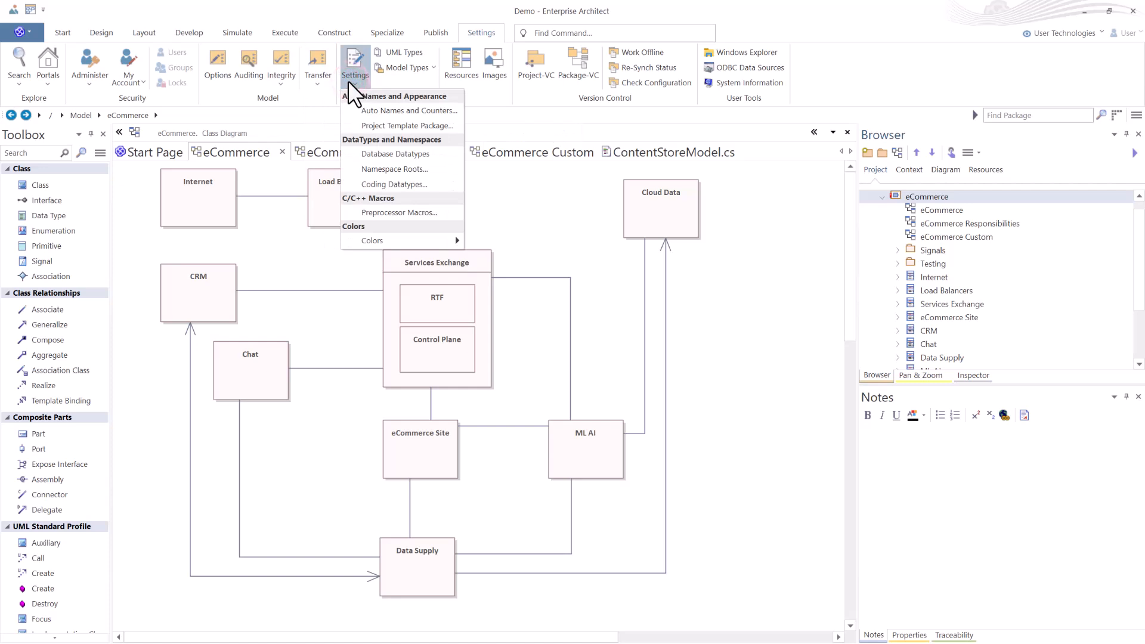
{"action": "left_click", "coordinate": [311, 82]}
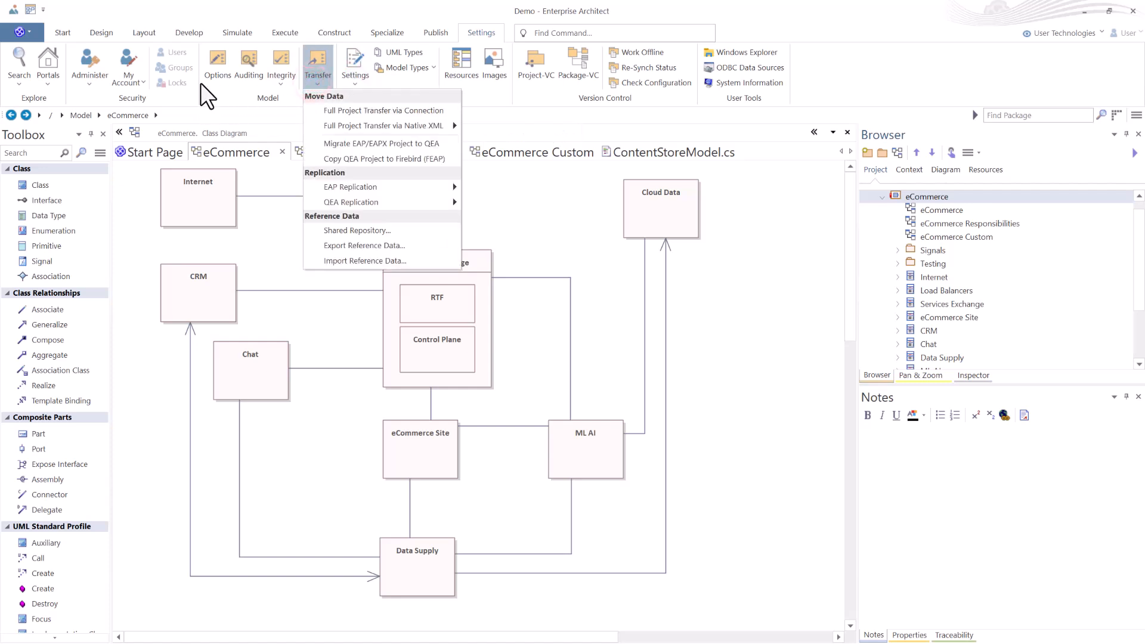